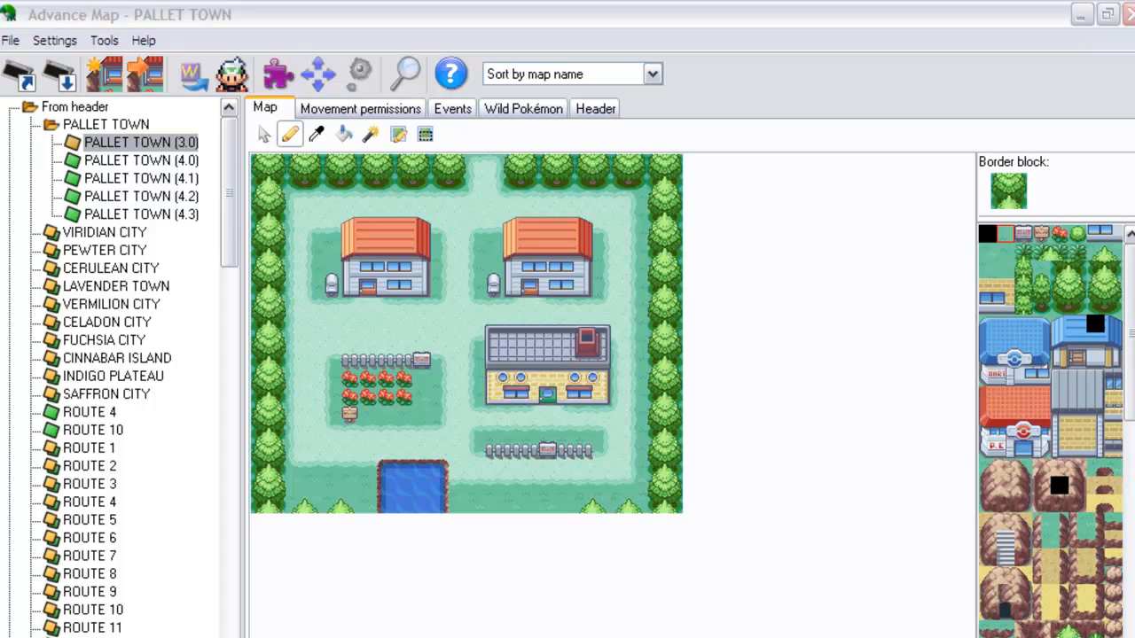
Open a grass gap in the east tree border of PALLET TOWN (3.0) and close its upper edge with tree-base blocks
{"action": "left_click", "coordinate": [815, 563]}
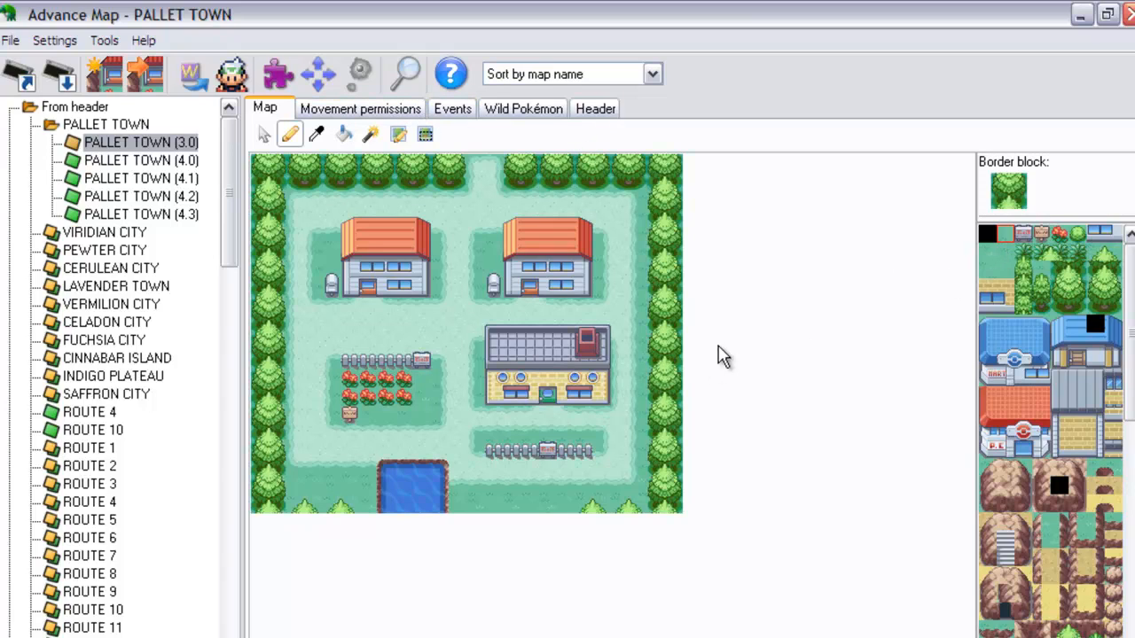
{"action": "left_click", "coordinate": [665, 362]}
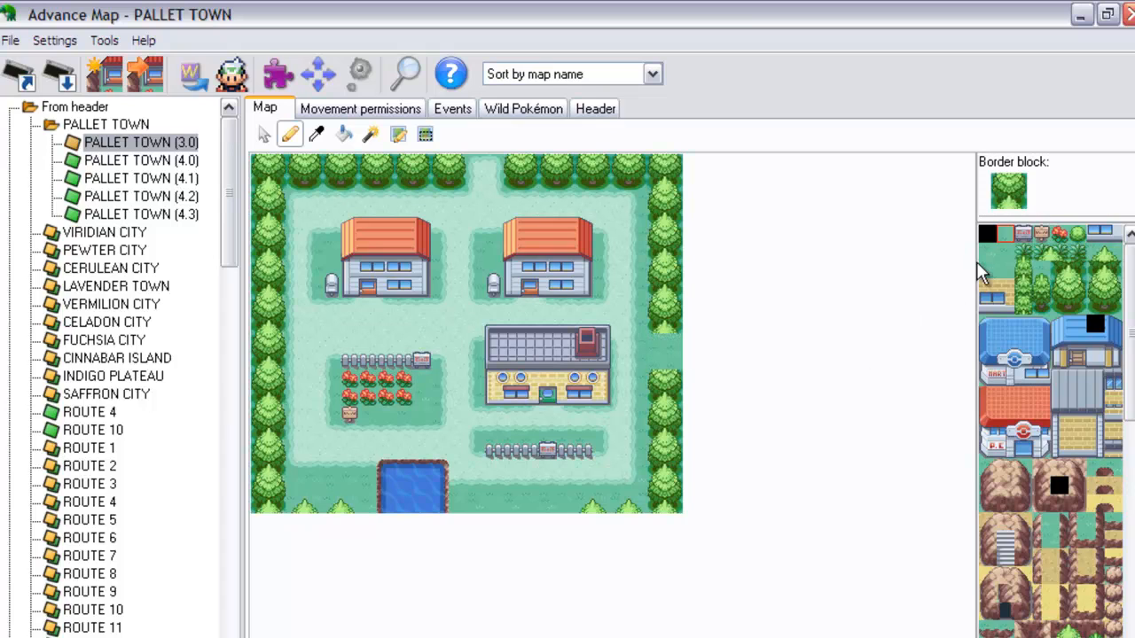
{"action": "left_click", "coordinate": [1097, 306]}
{"action": "left_click", "coordinate": [664, 329]}
{"action": "left_click", "coordinate": [1065, 307]}
{"action": "left_click", "coordinate": [676, 331]}
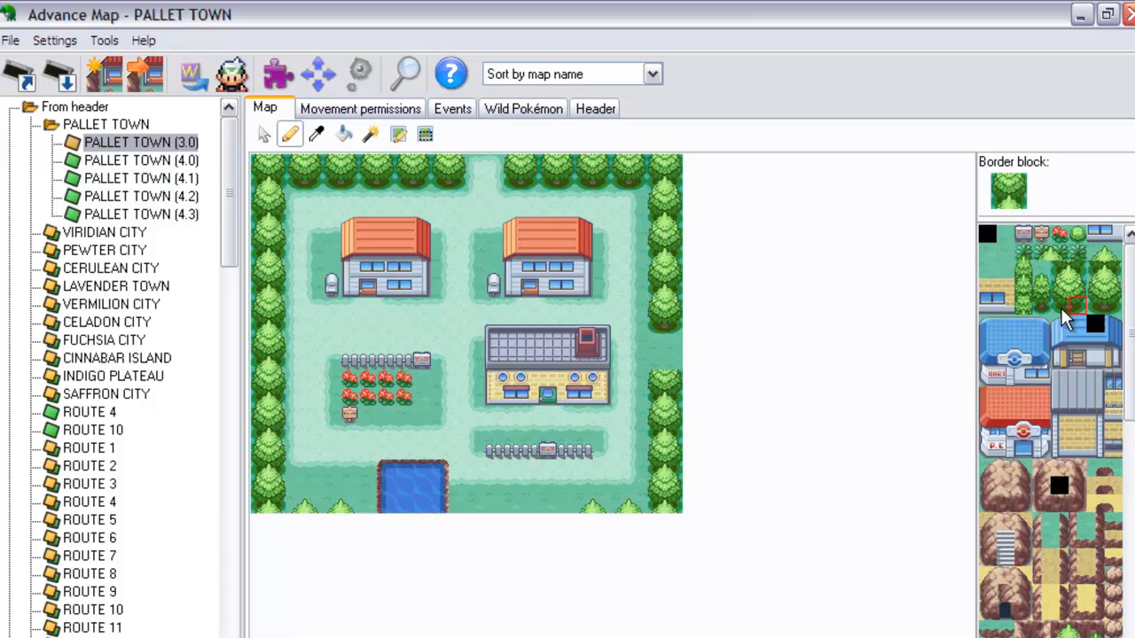
Finish the lower edge of the gap in the east tree border with grass and treetop blocks
{"action": "left_click", "coordinate": [671, 372]}
{"action": "left_click", "coordinate": [1099, 254]}
{"action": "left_click", "coordinate": [1114, 254]}
{"action": "left_click", "coordinate": [675, 363]}
Sample a tree block from the map's northern tree row with the eyedropper and return to the pencil tool
{"action": "left_click", "coordinate": [316, 133]}
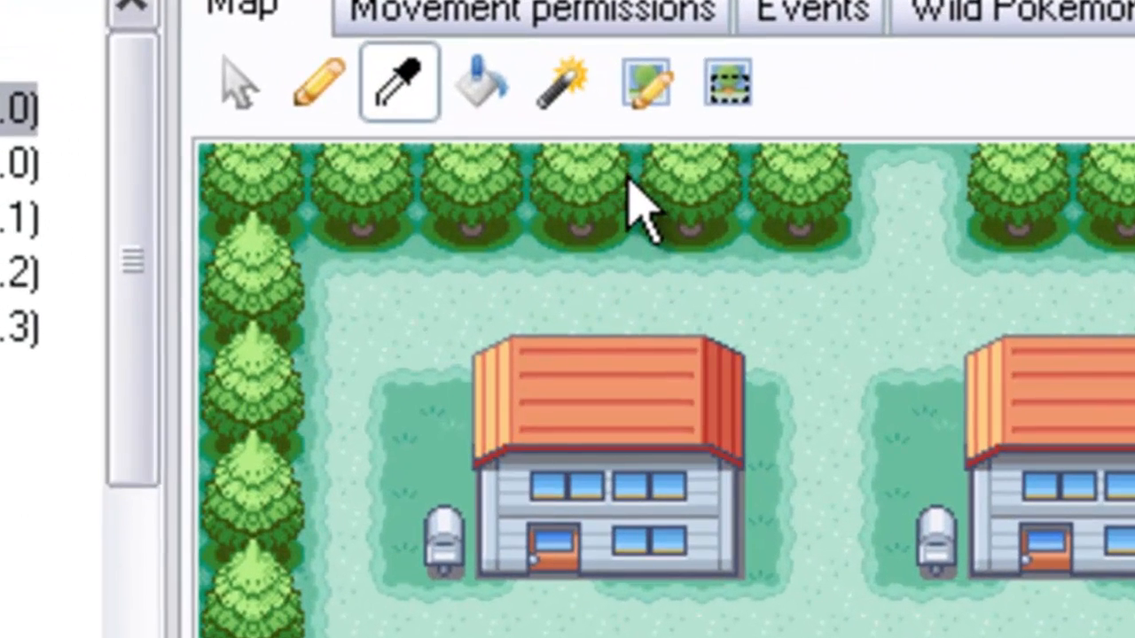
{"action": "left_click", "coordinate": [636, 183]}
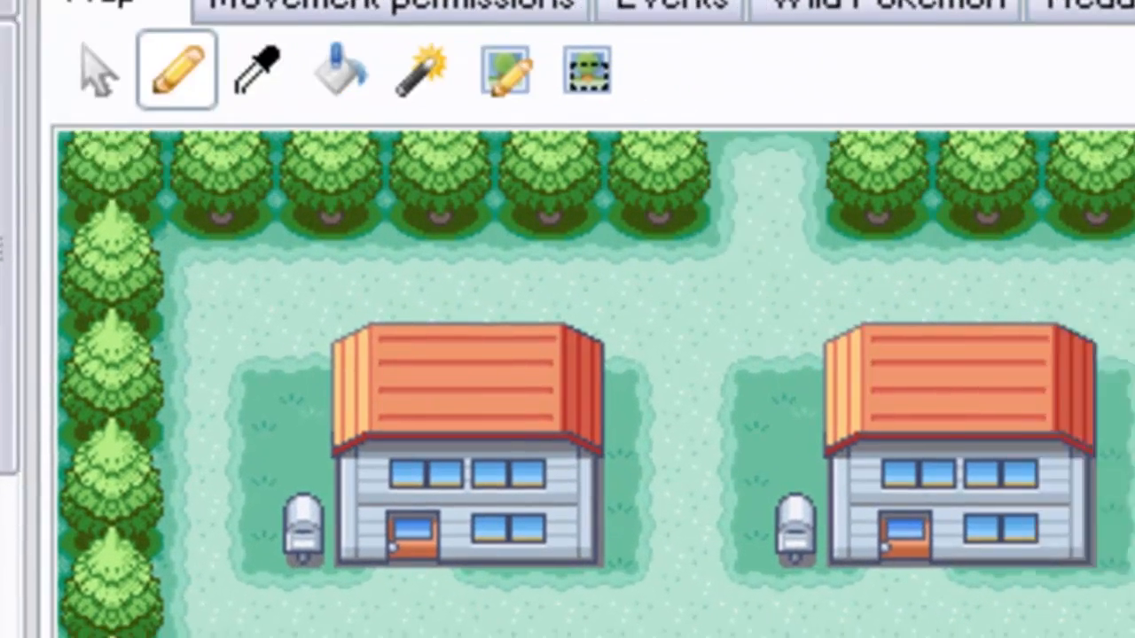
{"action": "scroll", "coordinate": [1006, 347], "scroll_direction": "up", "scroll_amount": 1}
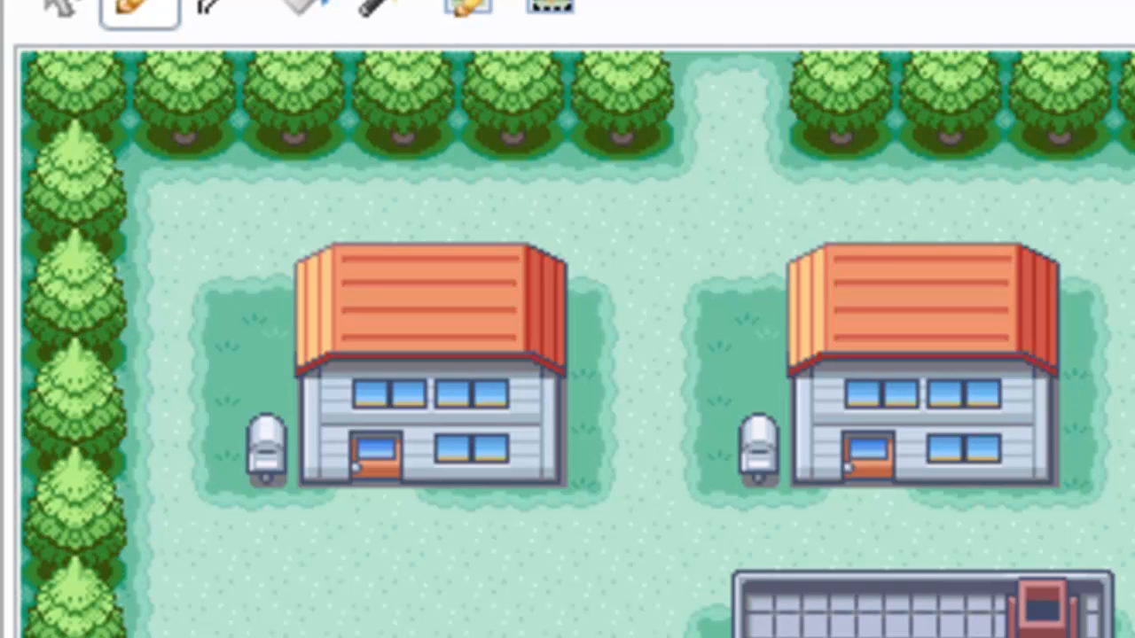
{"action": "left_click", "coordinate": [220, 9]}
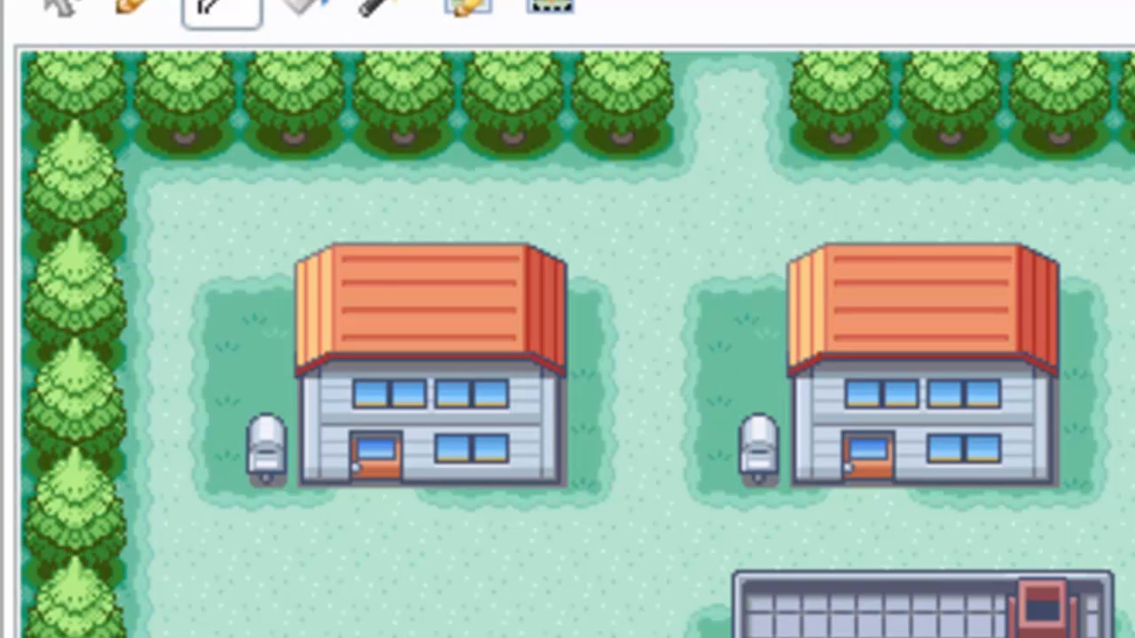
{"action": "left_click", "coordinate": [139, 6]}
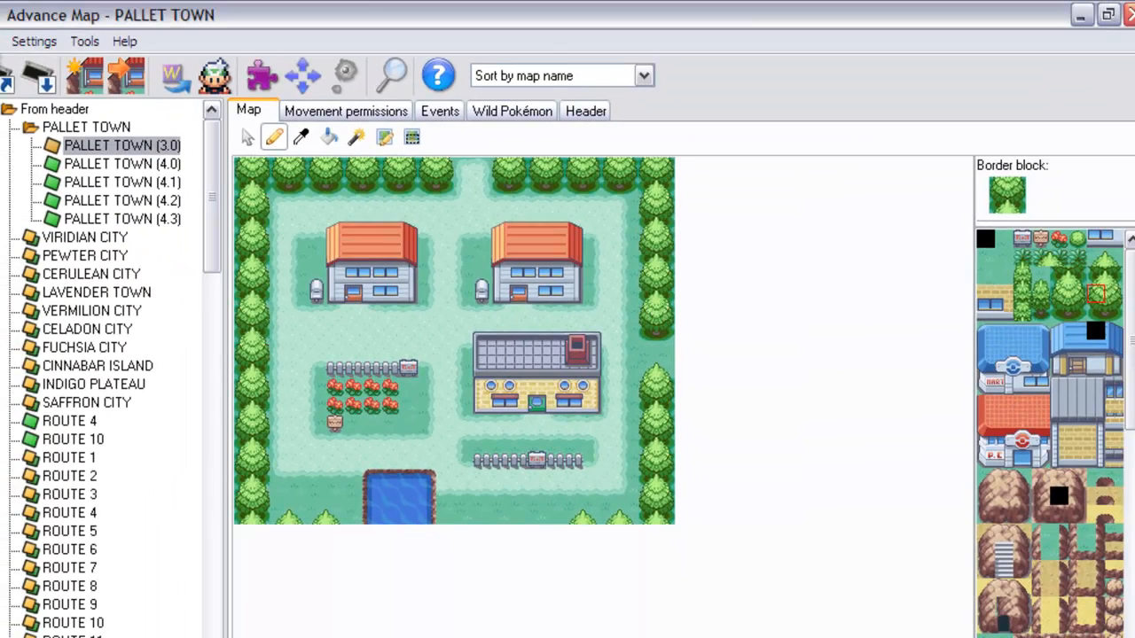
Create a new map named PALLET TOWN, 20 wide and 20 high, using tilesets 0 and 1
{"action": "left_click", "coordinate": [3, 41]}
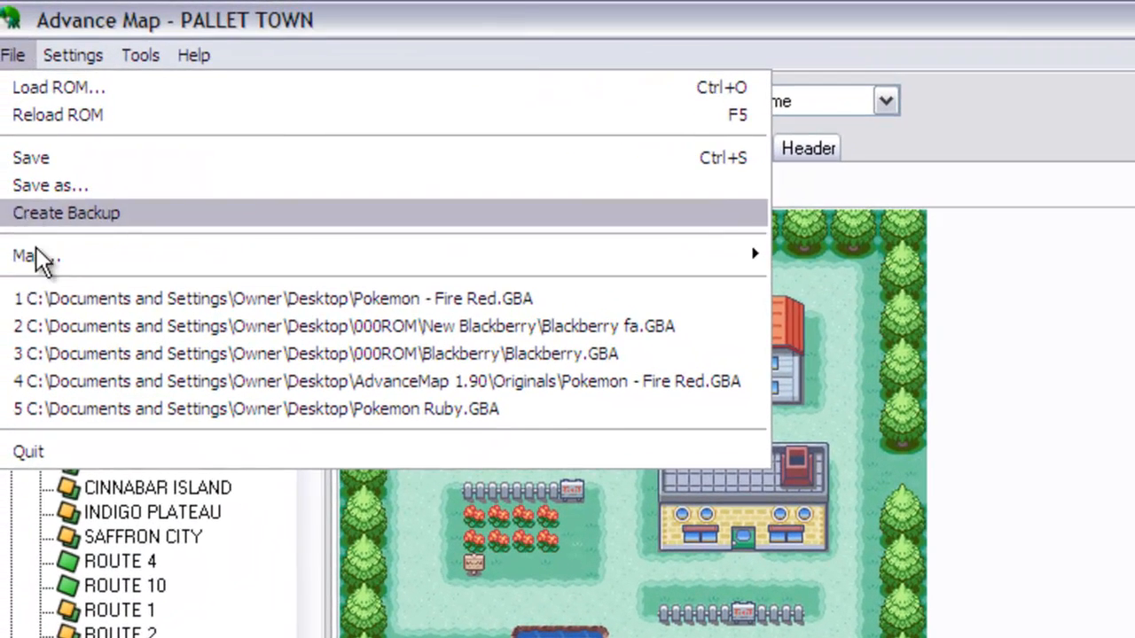
{"action": "mouse_move", "coordinate": [747, 256]}
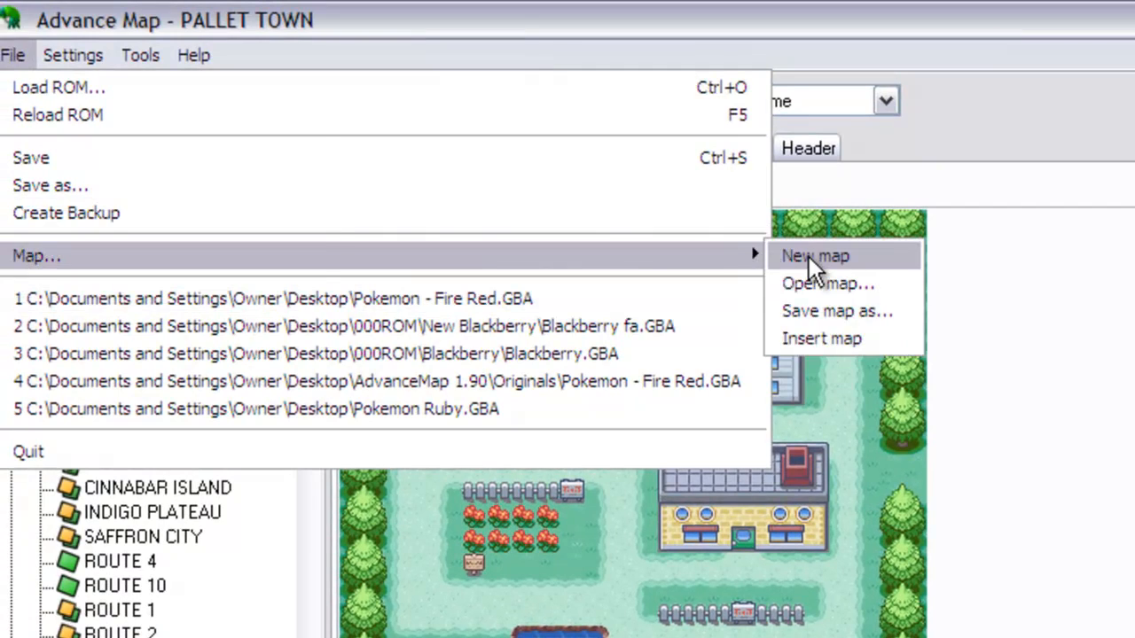
{"action": "left_click", "coordinate": [809, 256]}
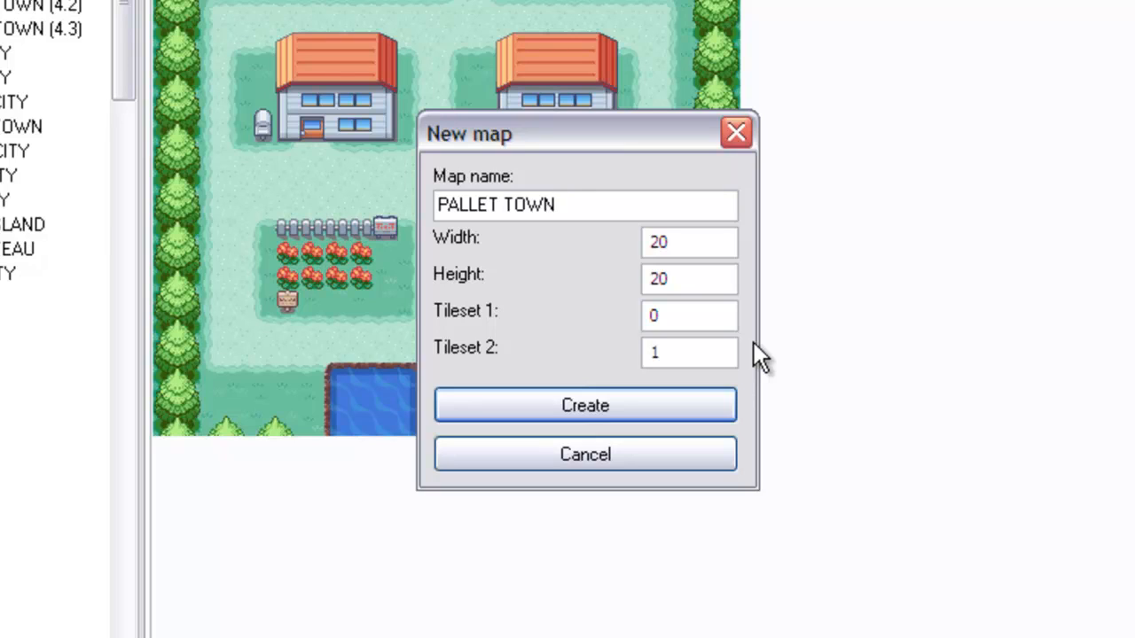
{"action": "left_click", "coordinate": [676, 412]}
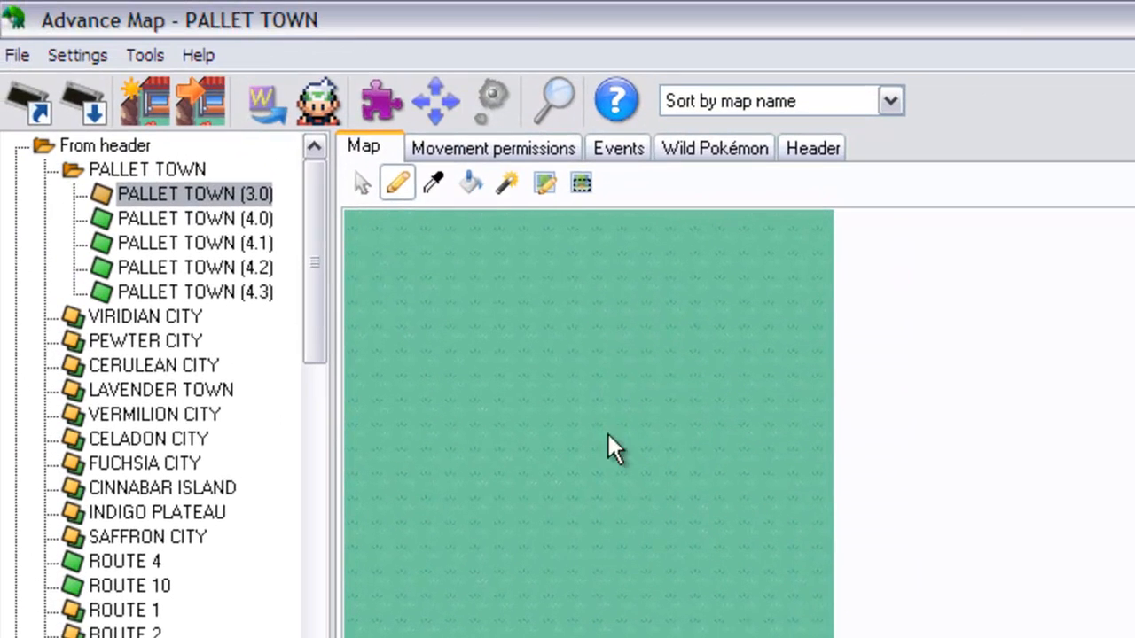
Start inserting the new map into the ROM, review the replace and available-space options, and choose to create new space
{"action": "left_click", "coordinate": [17, 55]}
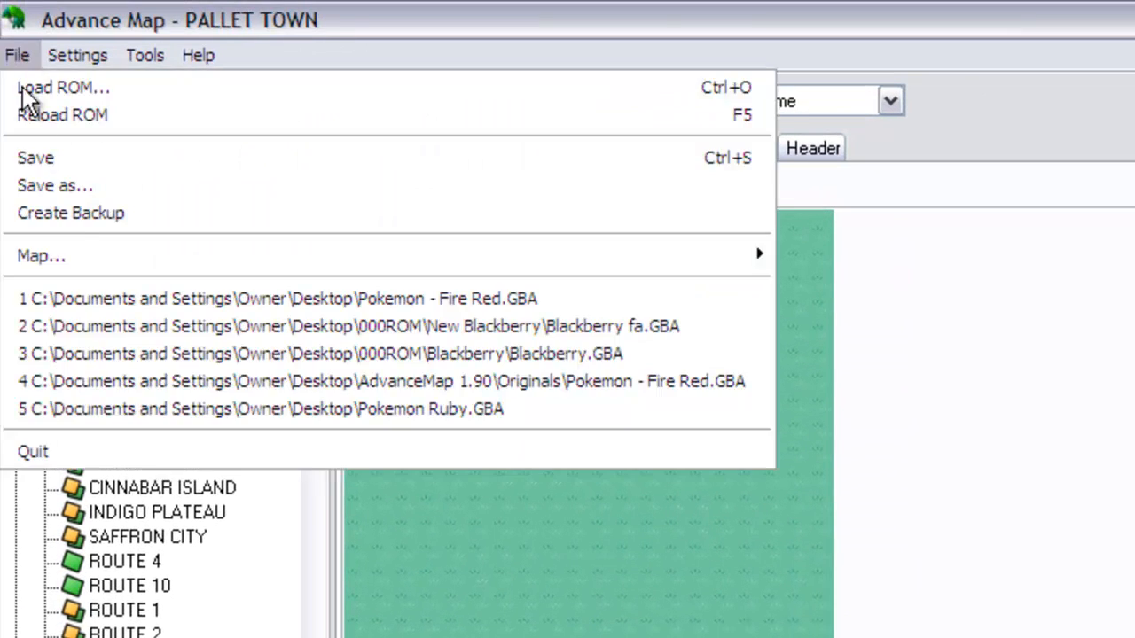
{"action": "mouse_move", "coordinate": [737, 254]}
{"action": "left_click", "coordinate": [837, 341]}
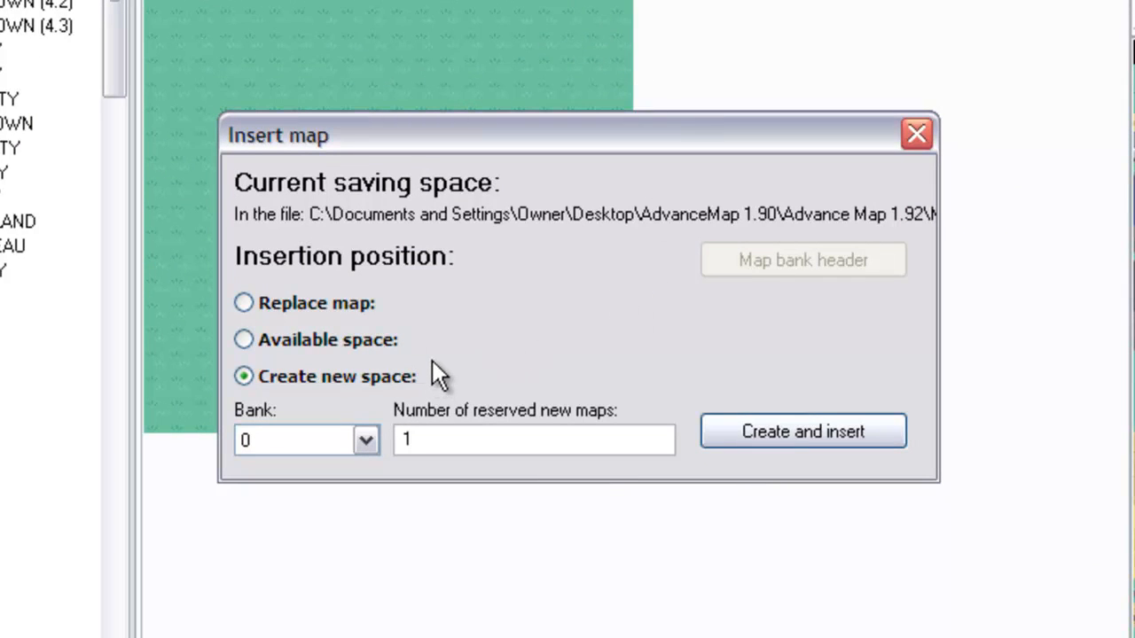
{"action": "left_click", "coordinate": [243, 302]}
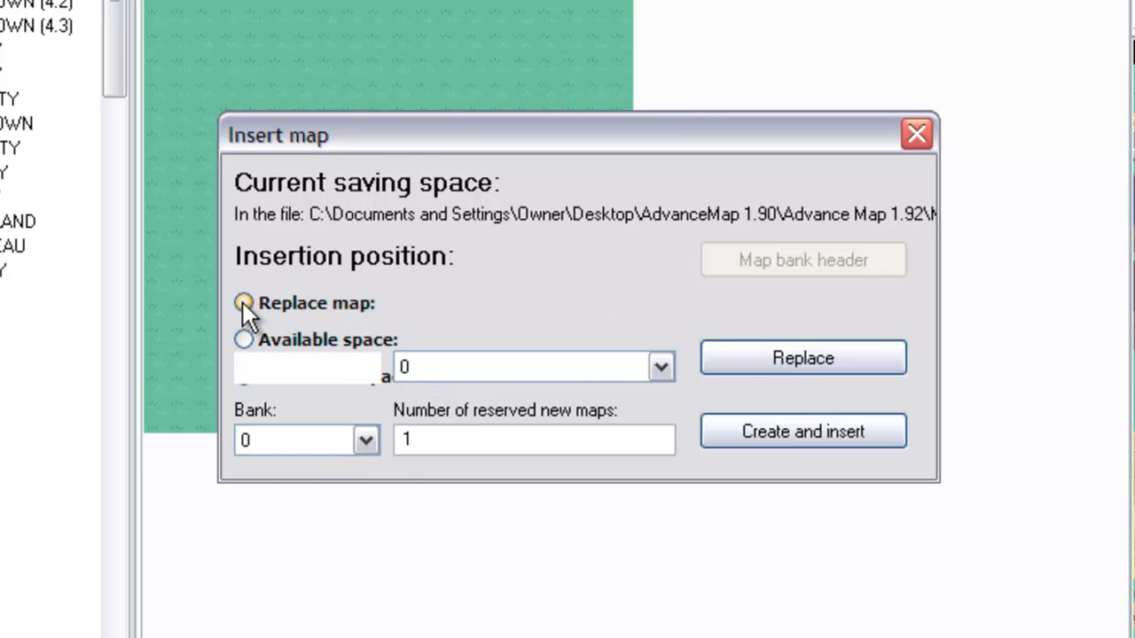
{"action": "left_click", "coordinate": [245, 425]}
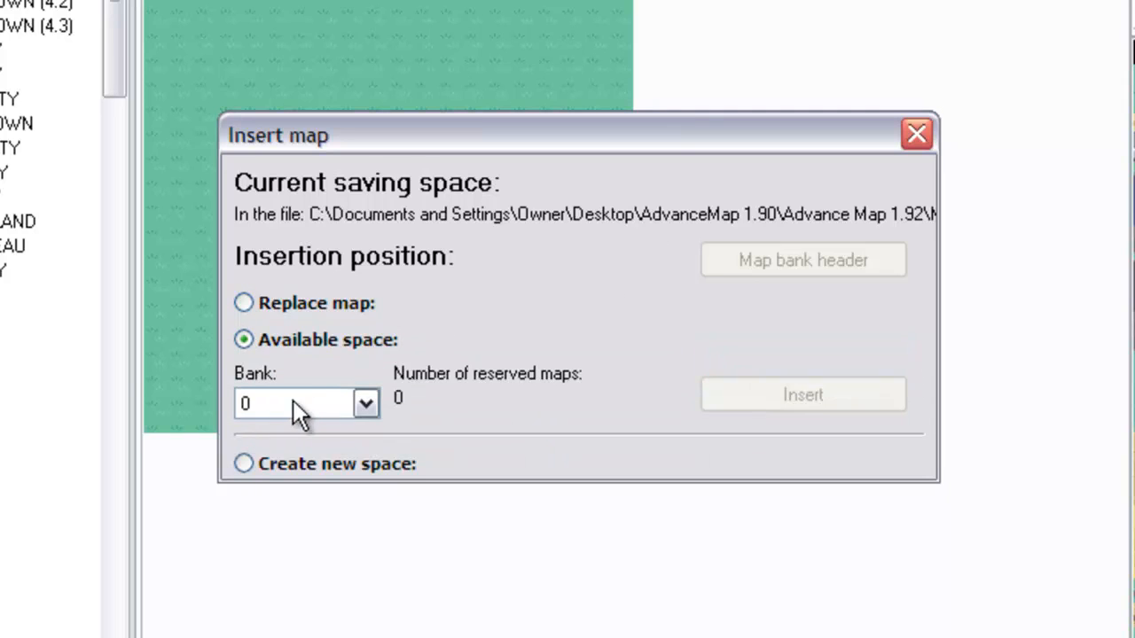
{"action": "left_click", "coordinate": [355, 461]}
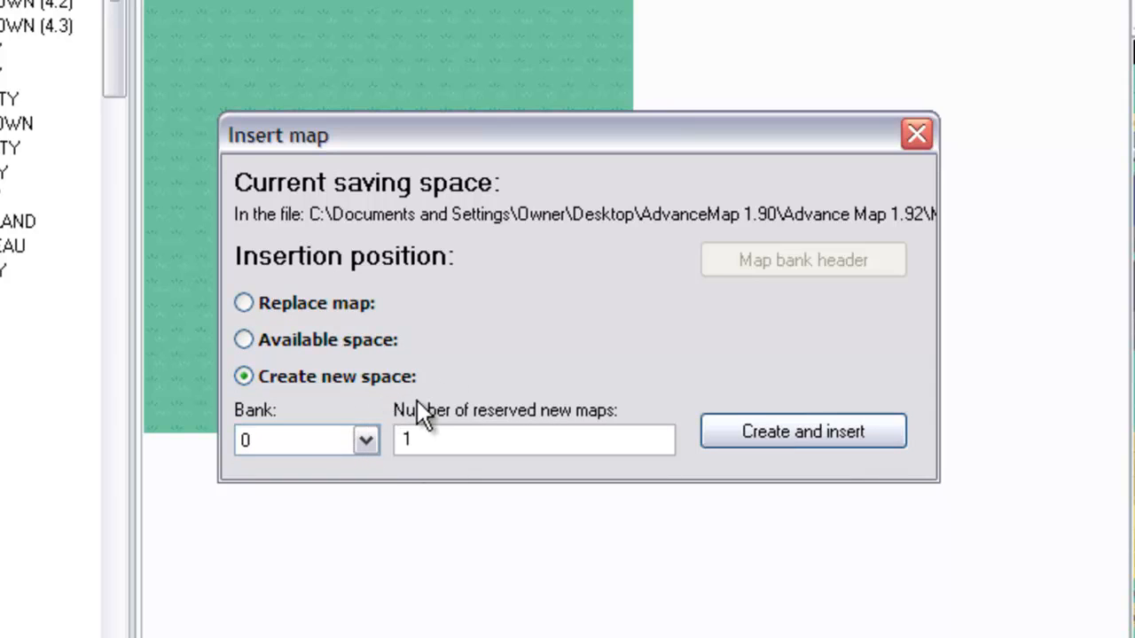
Insert the map into newly created space in bank 4 with 1 reserved new map
{"action": "left_click", "coordinate": [365, 442]}
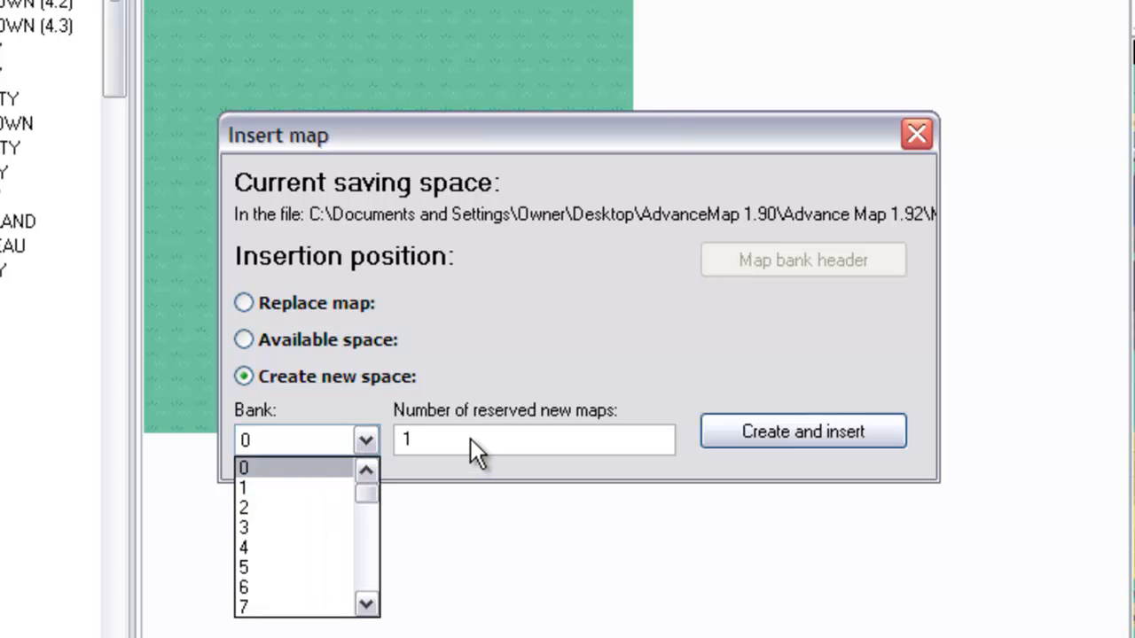
{"action": "left_click_drag", "start_coordinate": [368, 490], "coordinate": [366, 585]}
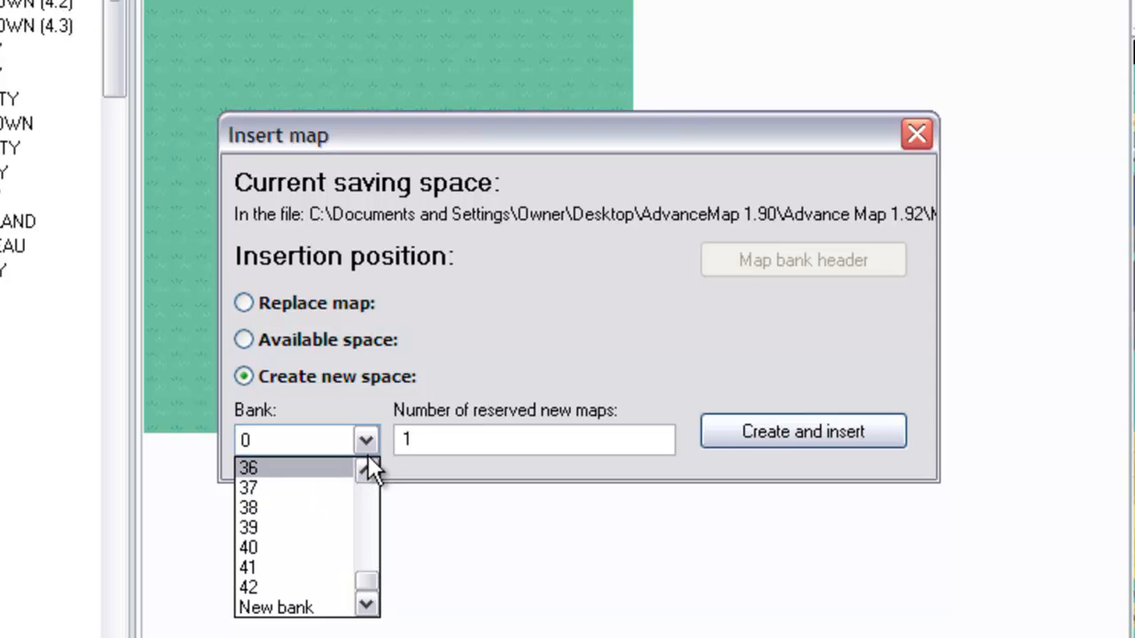
{"action": "left_click_drag", "start_coordinate": [364, 585], "coordinate": [362, 485]}
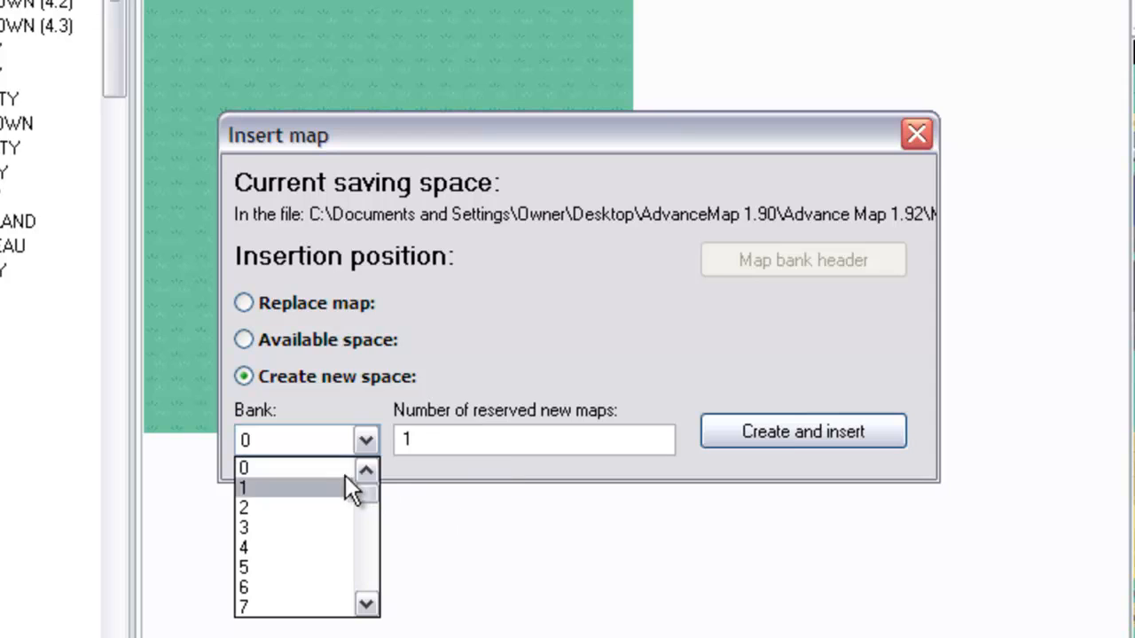
{"action": "left_click", "coordinate": [287, 547]}
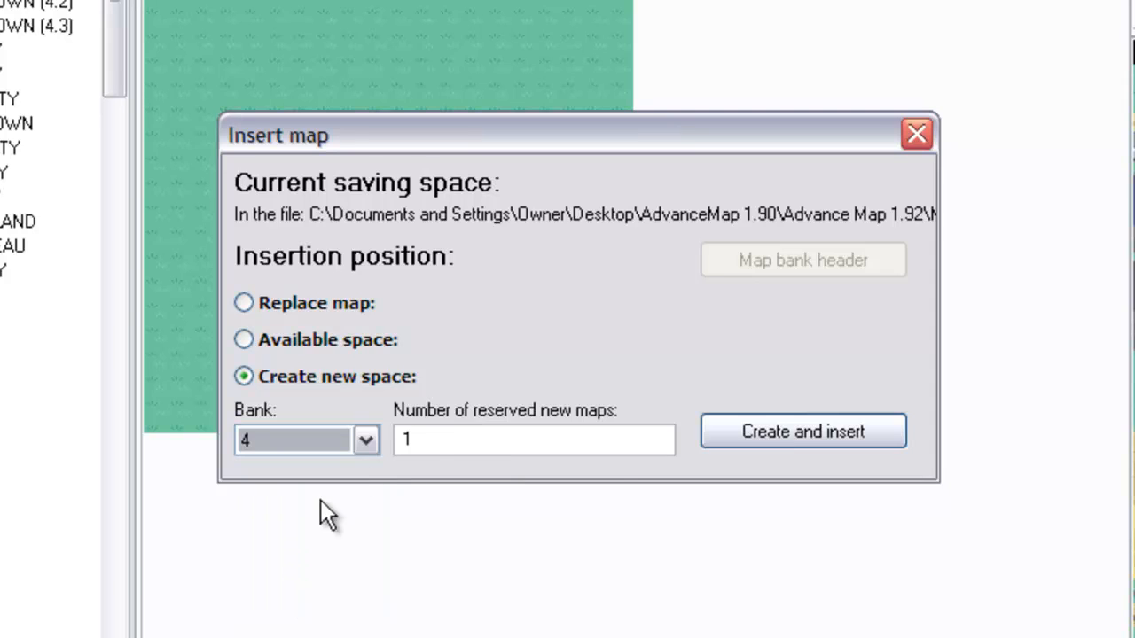
{"action": "left_click", "coordinate": [431, 439]}
{"action": "left_click", "coordinate": [737, 444]}
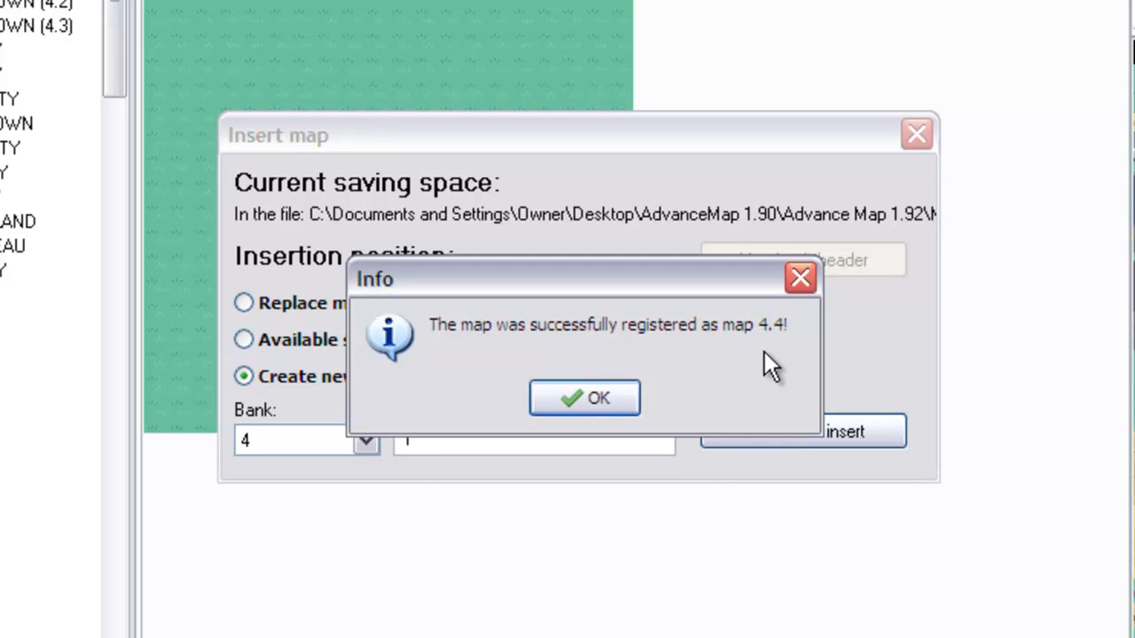
{"action": "left_click", "coordinate": [613, 396]}
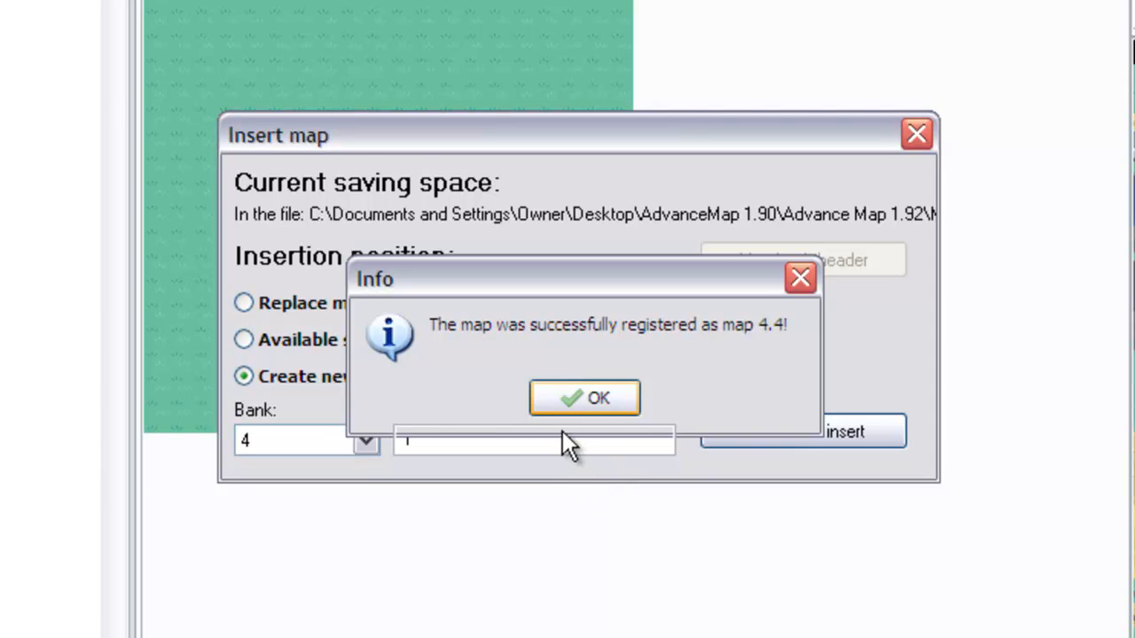
{"action": "key", "text": "Return"}
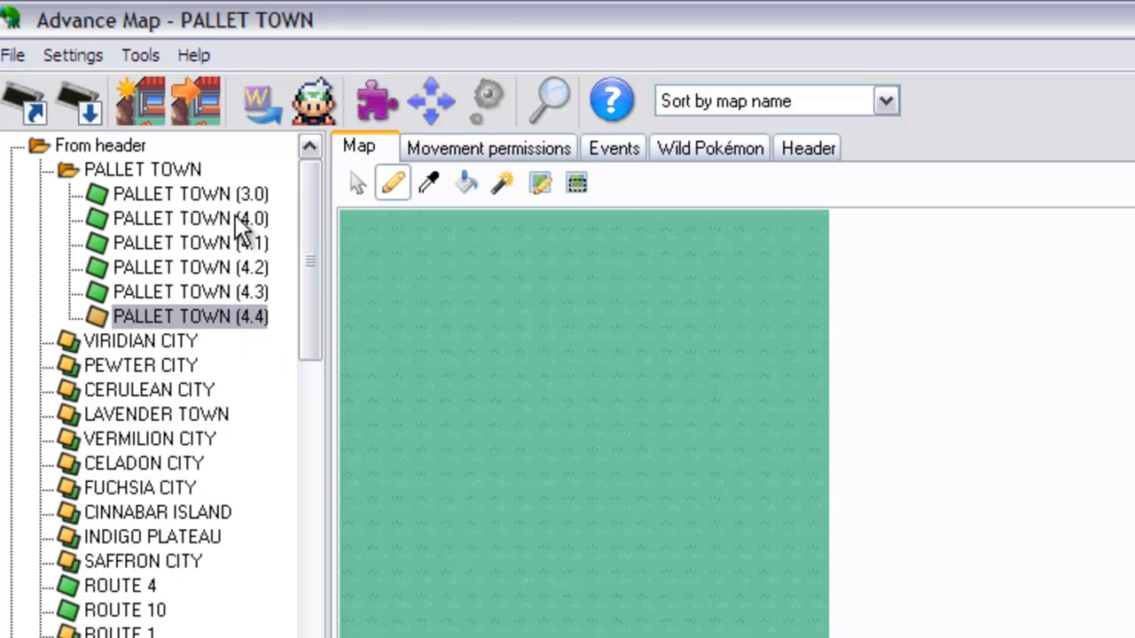
Examine the layout and header settings of PALLET TOWN (3.0)
{"action": "left_click", "coordinate": [225, 293]}
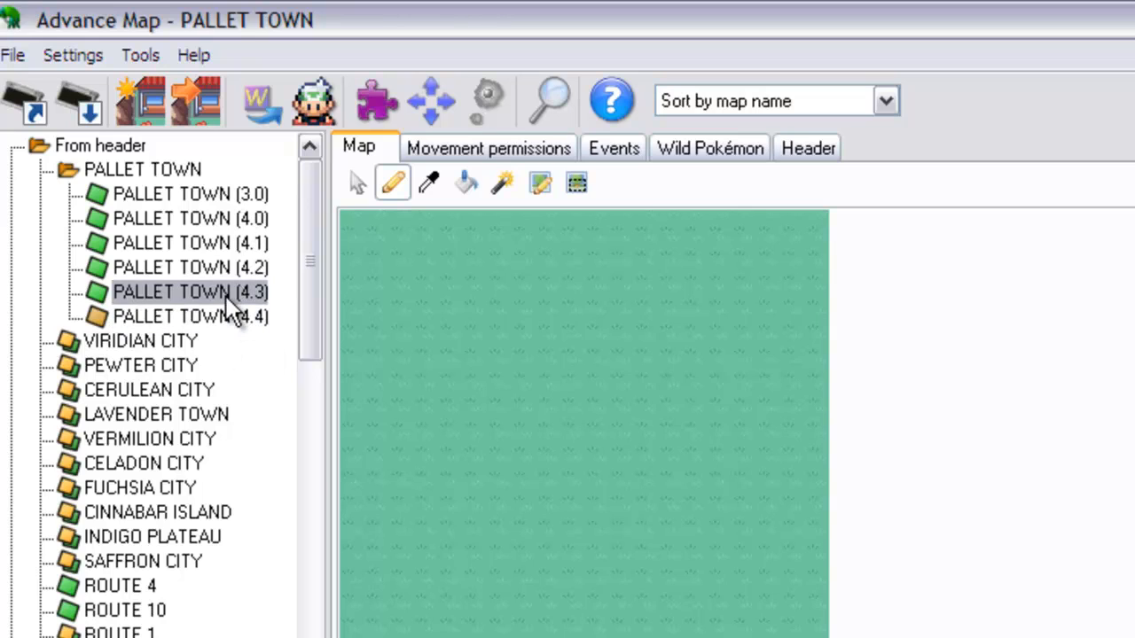
{"action": "left_click", "coordinate": [186, 321]}
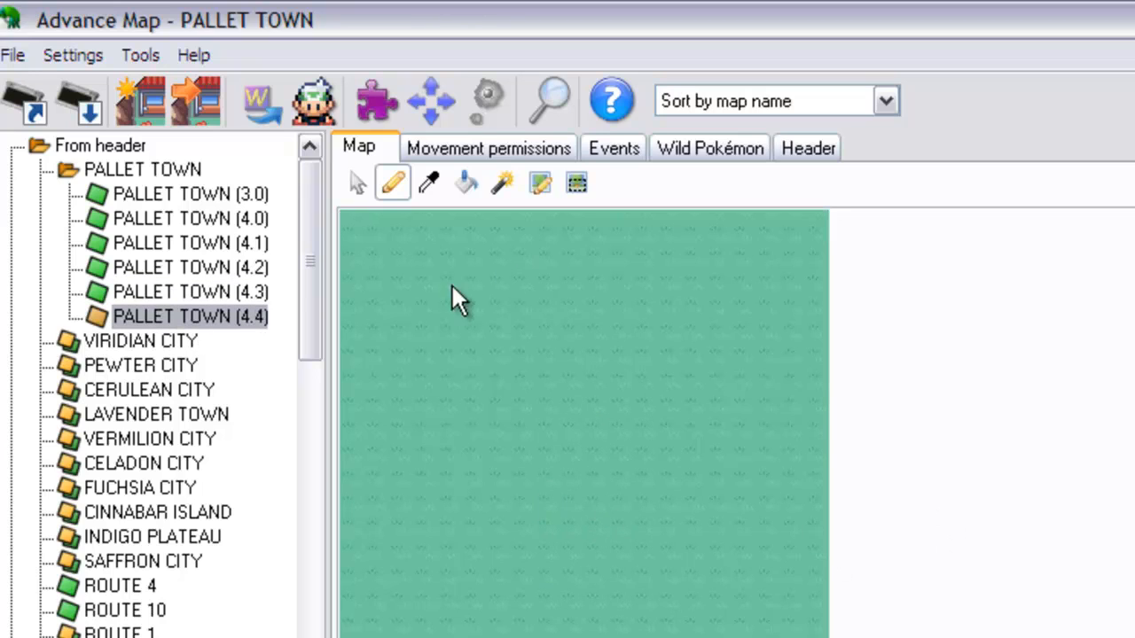
{"action": "left_click", "coordinate": [263, 192]}
{"action": "left_click", "coordinate": [808, 148]}
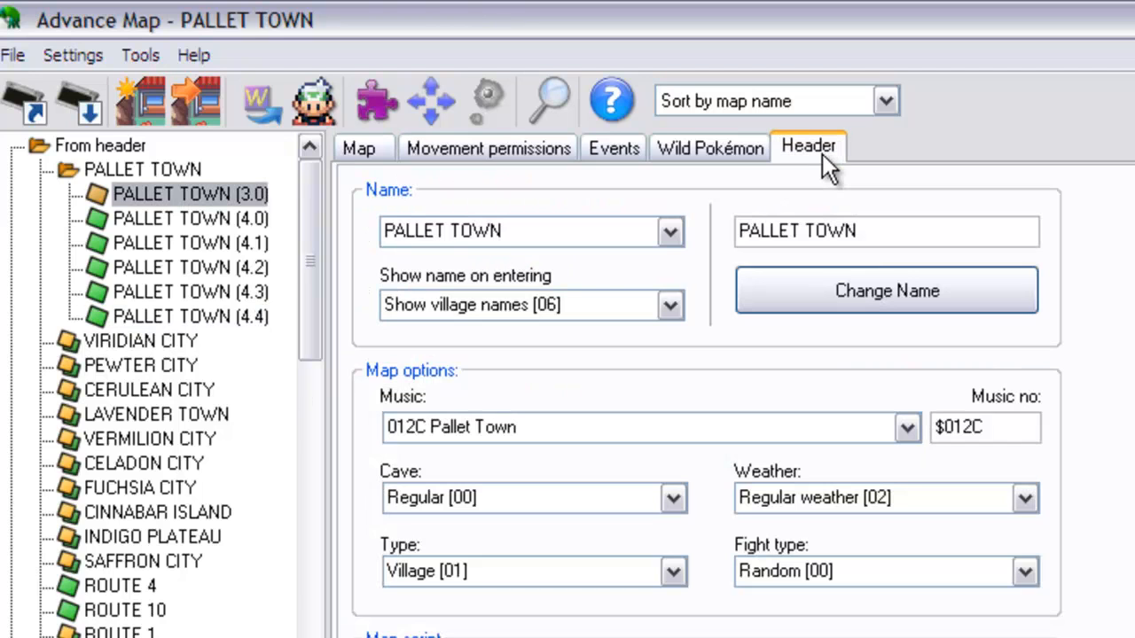
{"action": "left_click", "coordinate": [372, 145]}
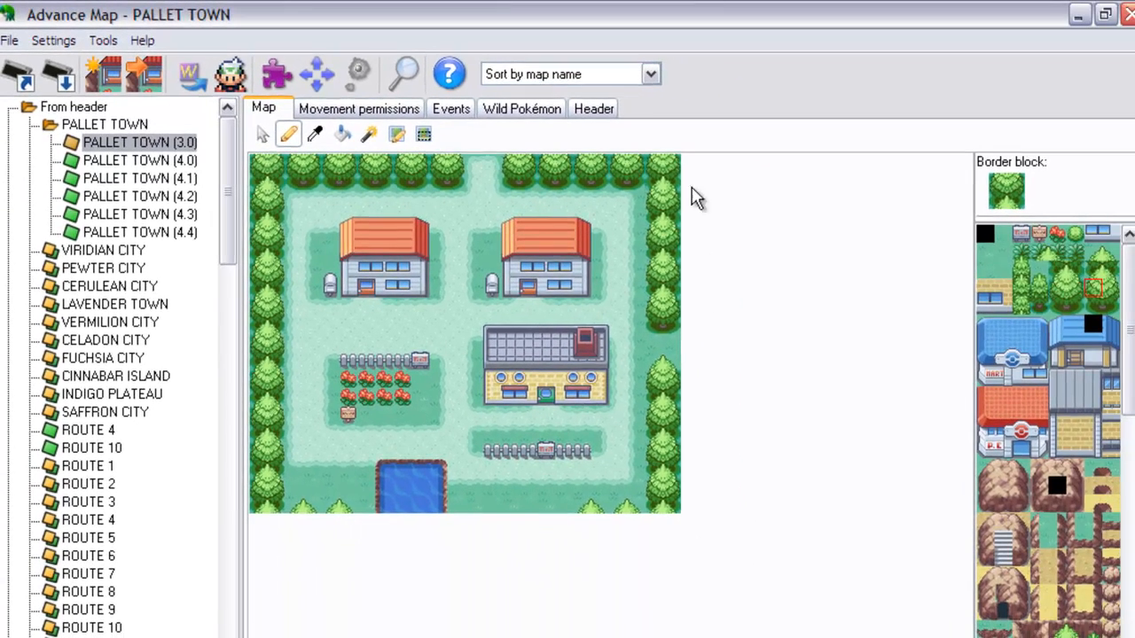
{"action": "left_click", "coordinate": [595, 110]}
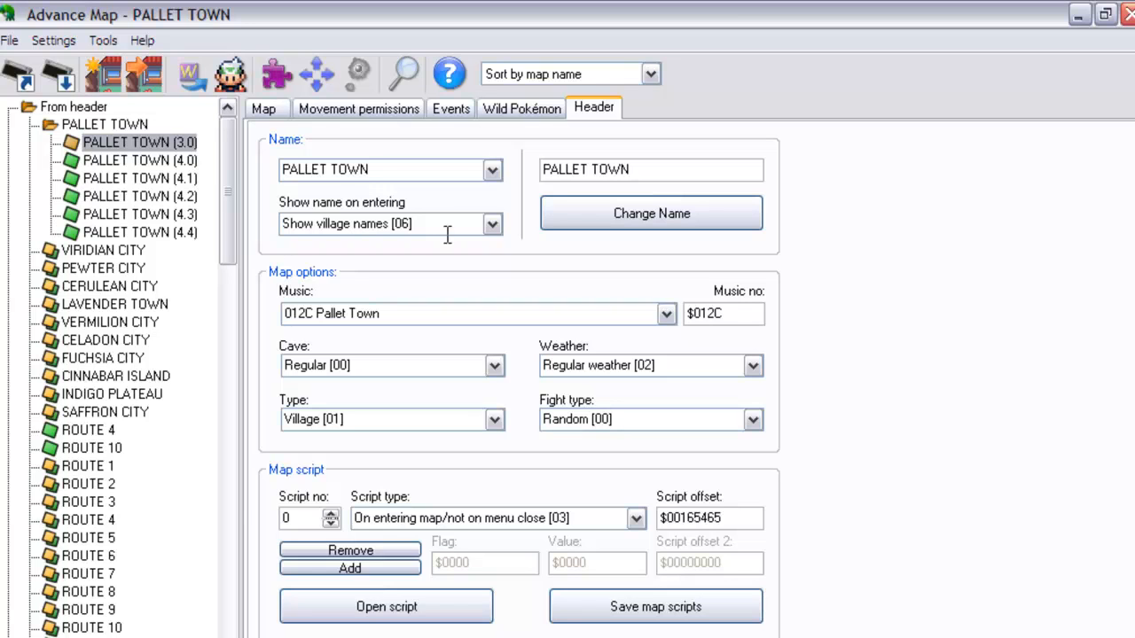
{"action": "left_click", "coordinate": [265, 109]}
Change the dimensions of PALLET TOWN (4.4) to a width of 20 and a height of 30
{"action": "left_click", "coordinate": [177, 234]}
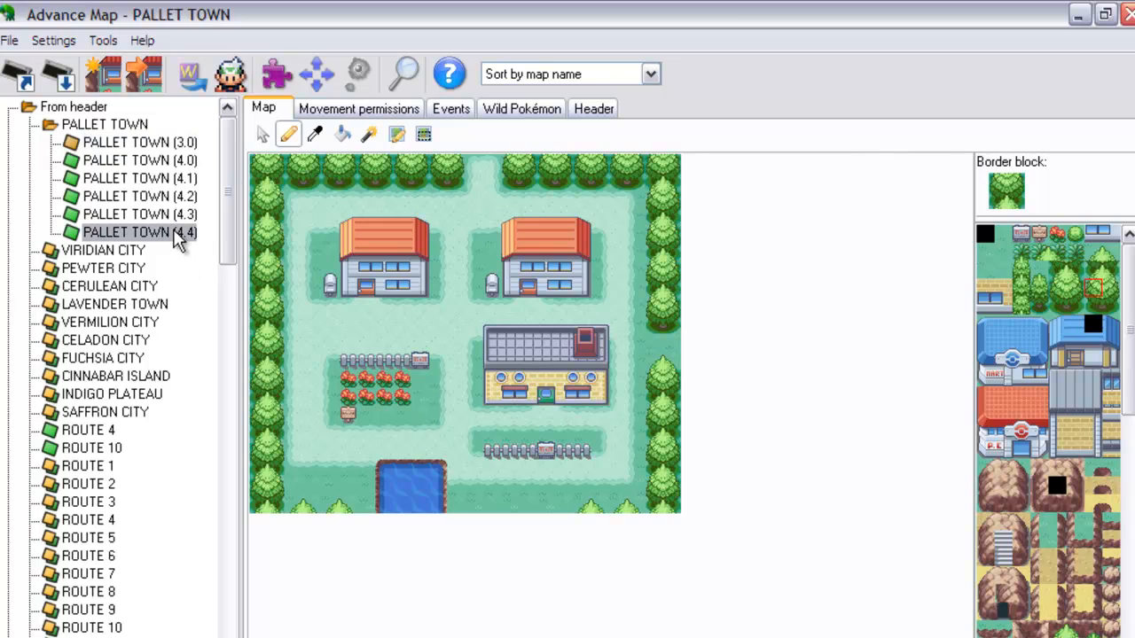
{"action": "left_click", "coordinate": [599, 109]}
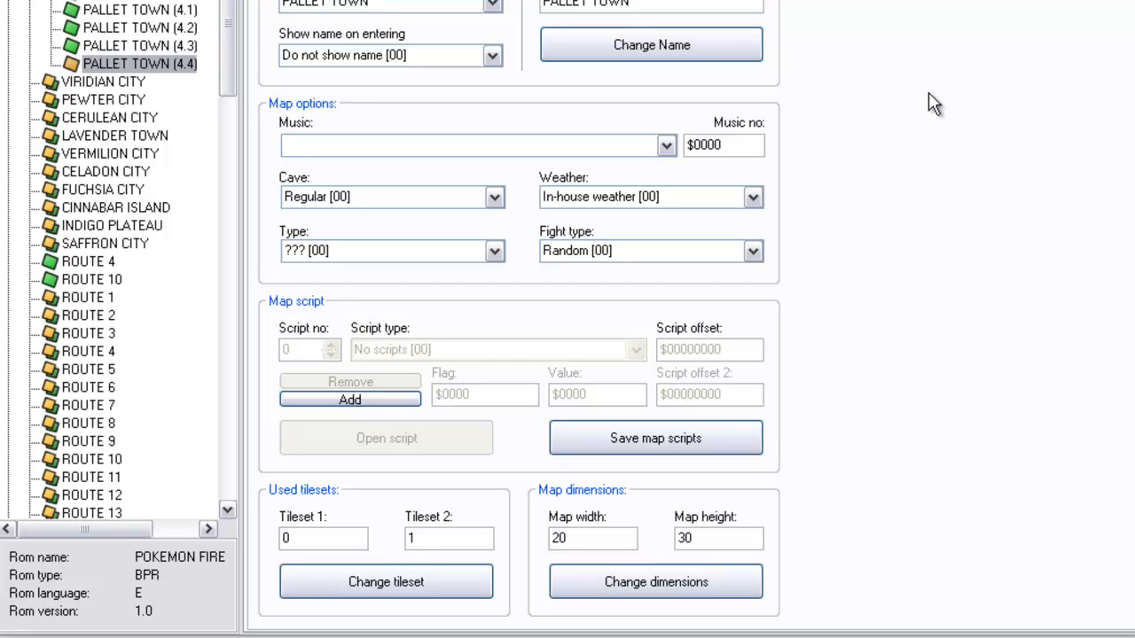
{"action": "left_click", "coordinate": [666, 595]}
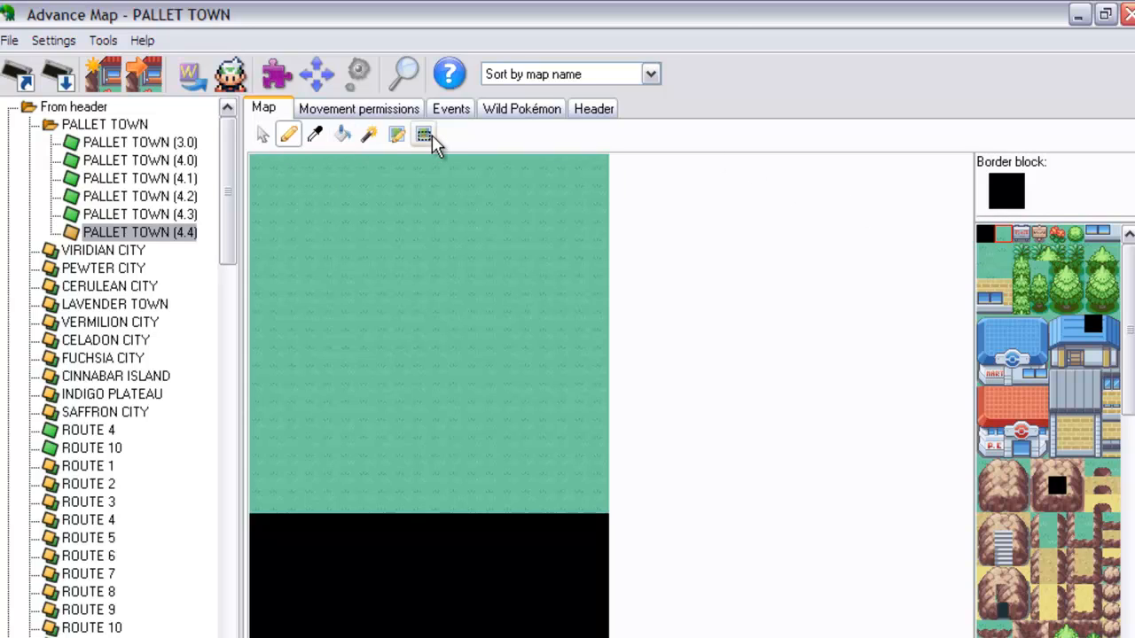
Fill the black area of the enlarged map with plain grass and switch to the pointer tool
{"action": "left_click", "coordinate": [343, 133]}
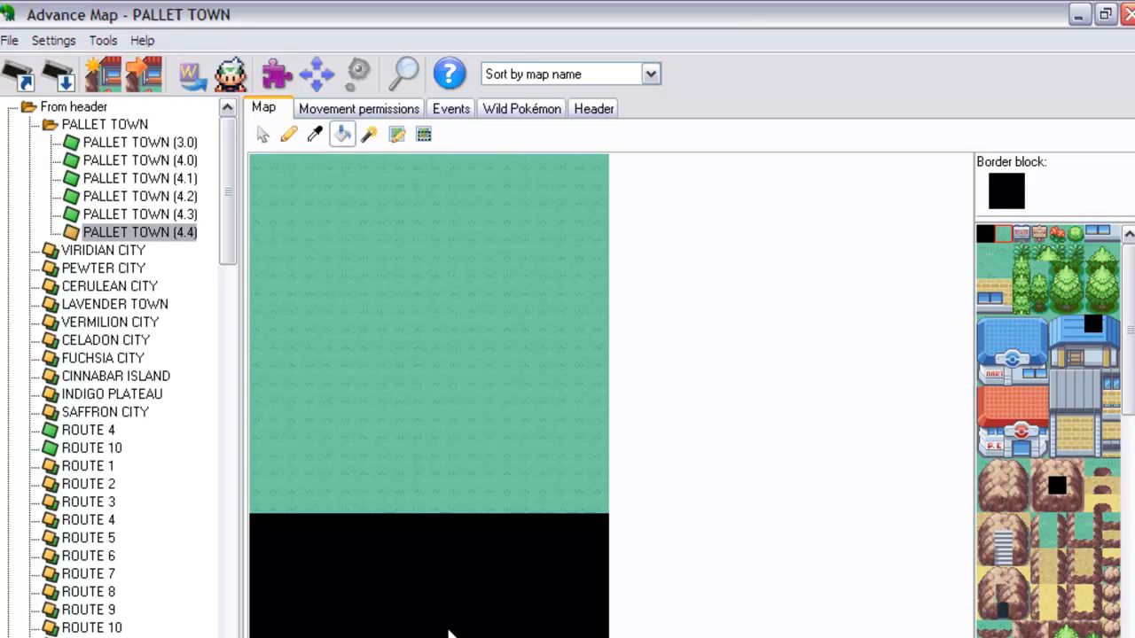
{"action": "left_click", "coordinate": [307, 587]}
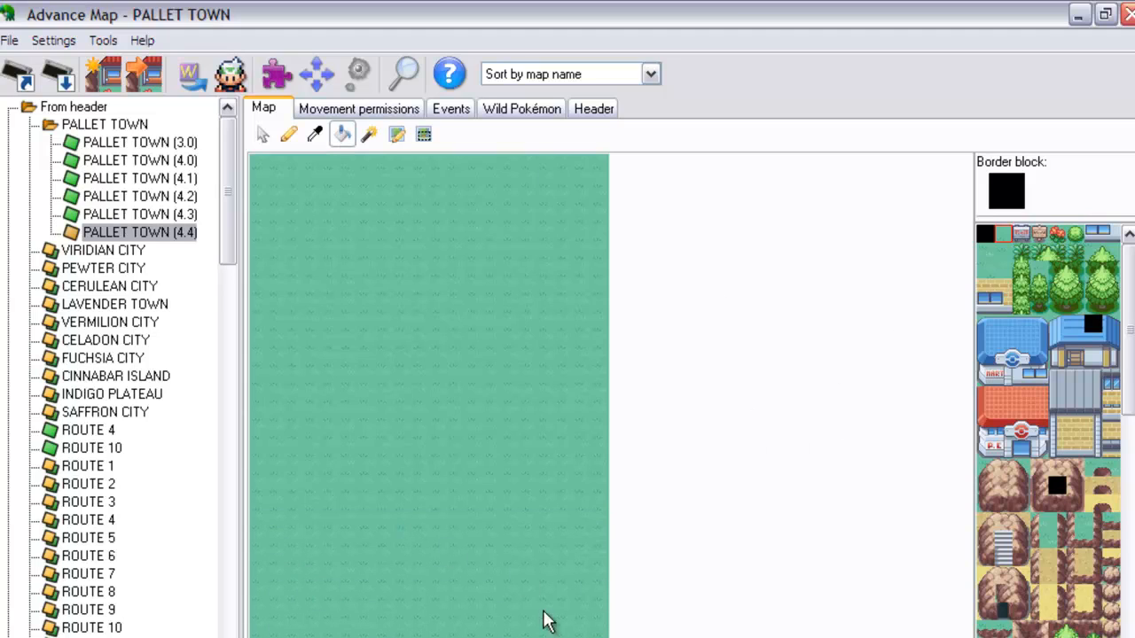
{"action": "left_click", "coordinate": [372, 139]}
{"action": "left_click", "coordinate": [262, 137]}
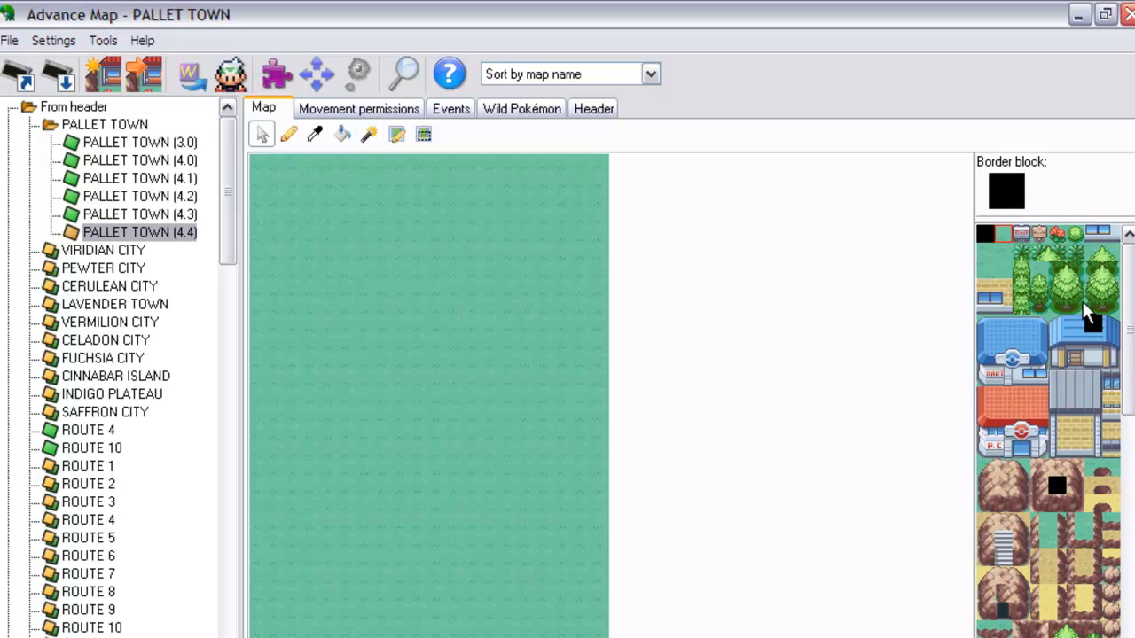
Save the changes to PALLET TOWN (4.4) and reopen it after checking the tree layout of PALLET TOWN (3.0)
{"action": "left_click", "coordinate": [1054, 305]}
{"action": "left_click", "coordinate": [188, 143]}
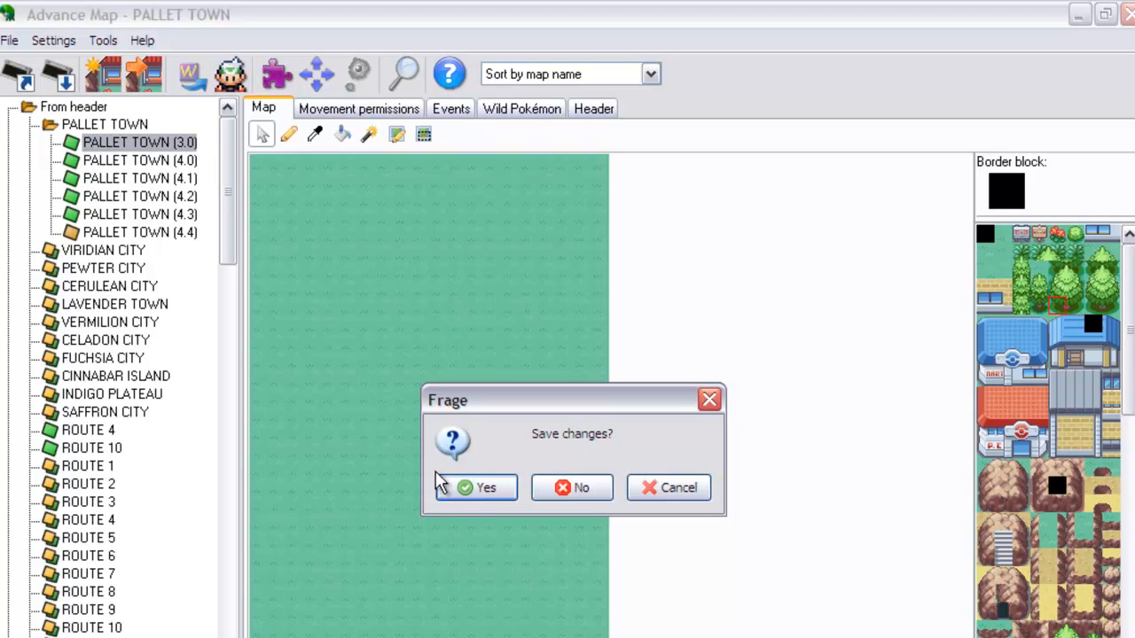
{"action": "left_click", "coordinate": [458, 489]}
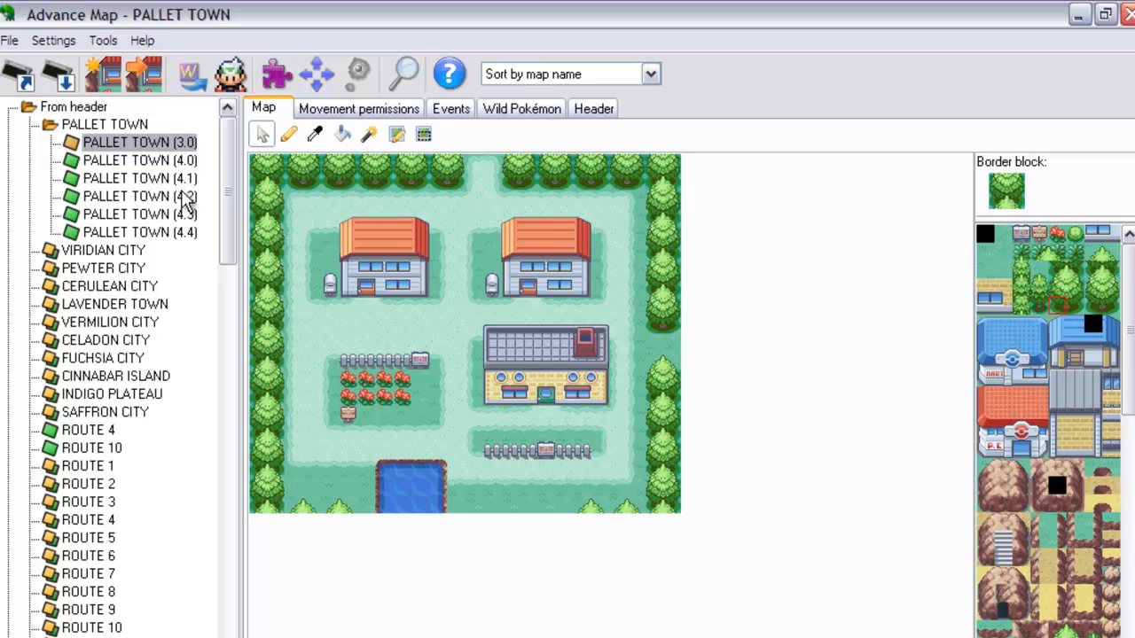
{"action": "left_click", "coordinate": [175, 234]}
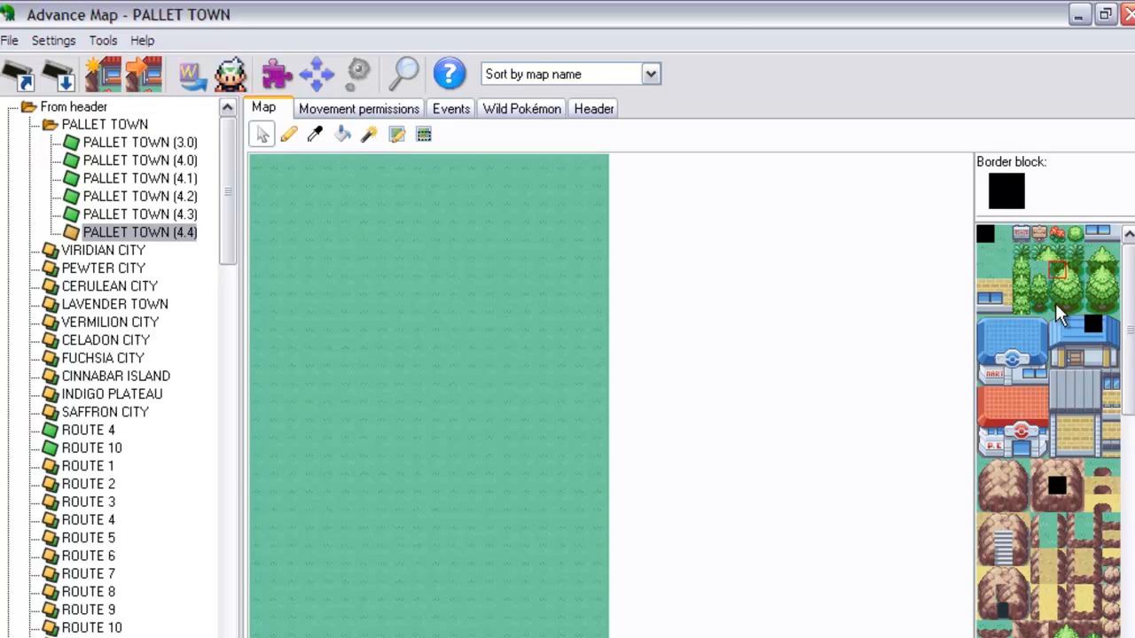
Build a tree in the map's upper-left corner, with lower tiles that overlap the tip of the next tree below
{"action": "left_click", "coordinate": [259, 165]}
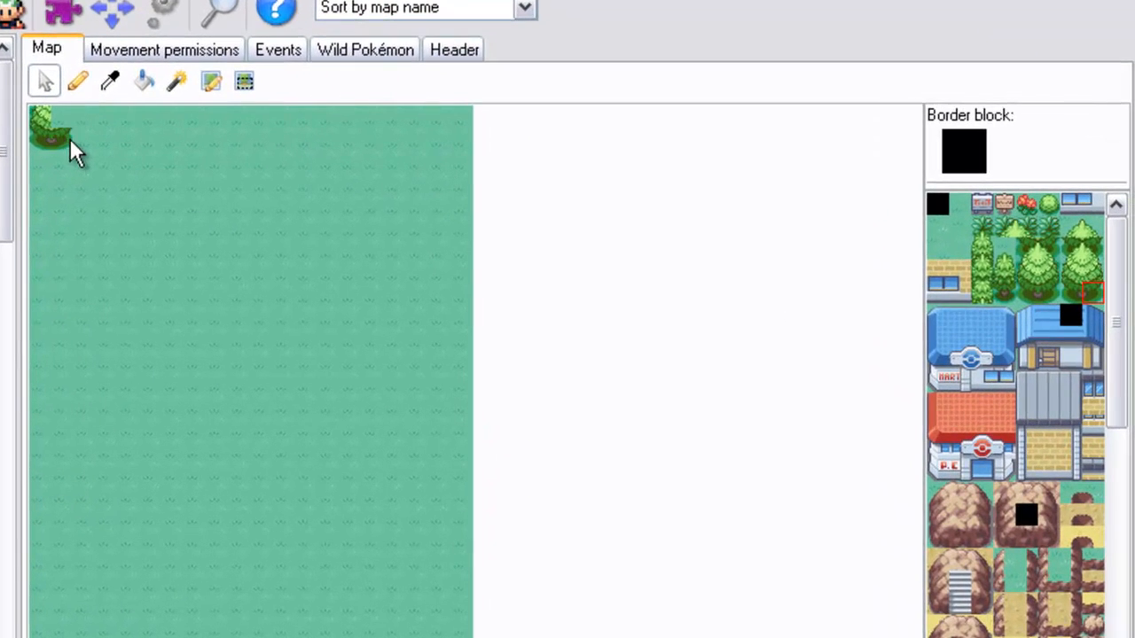
{"action": "left_click", "coordinate": [1089, 271]}
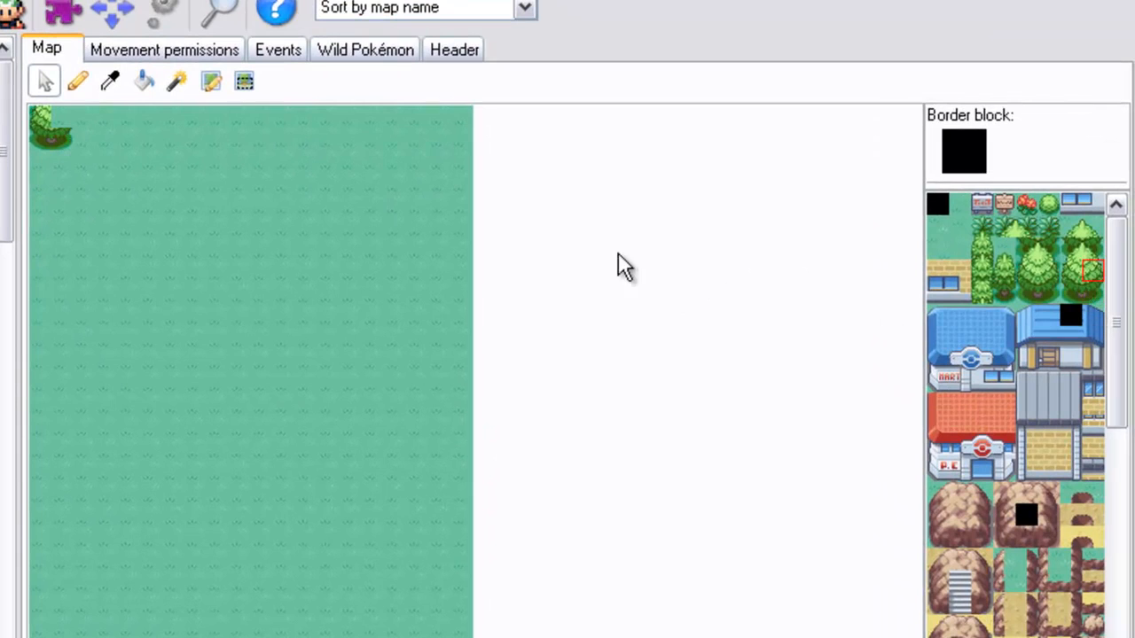
{"action": "left_click", "coordinate": [61, 131]}
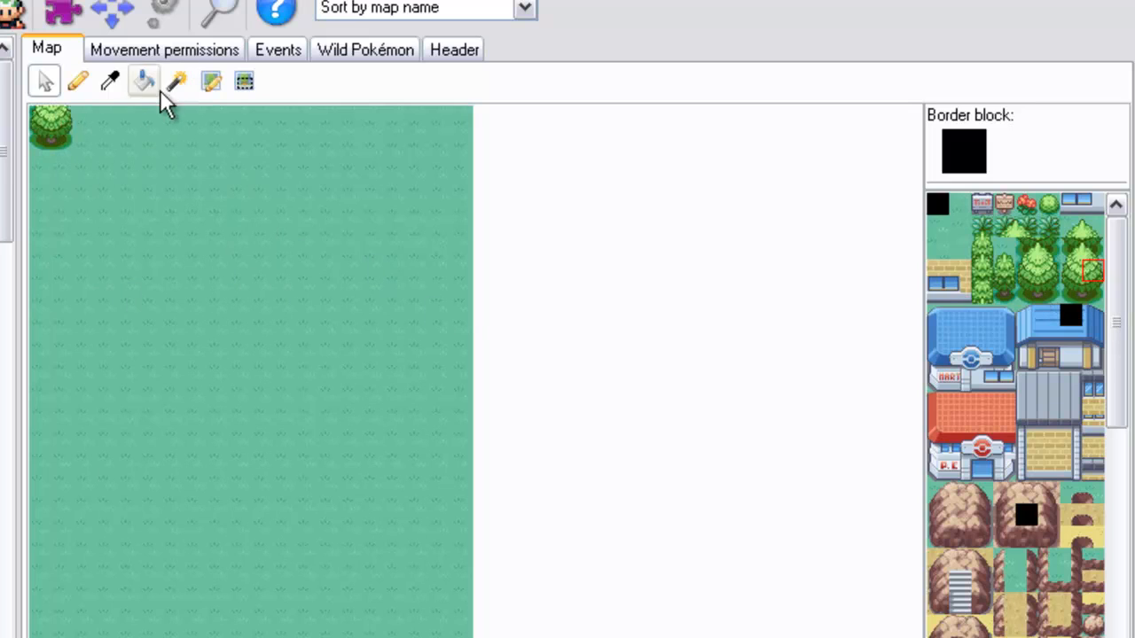
{"action": "left_click", "coordinate": [1029, 252]}
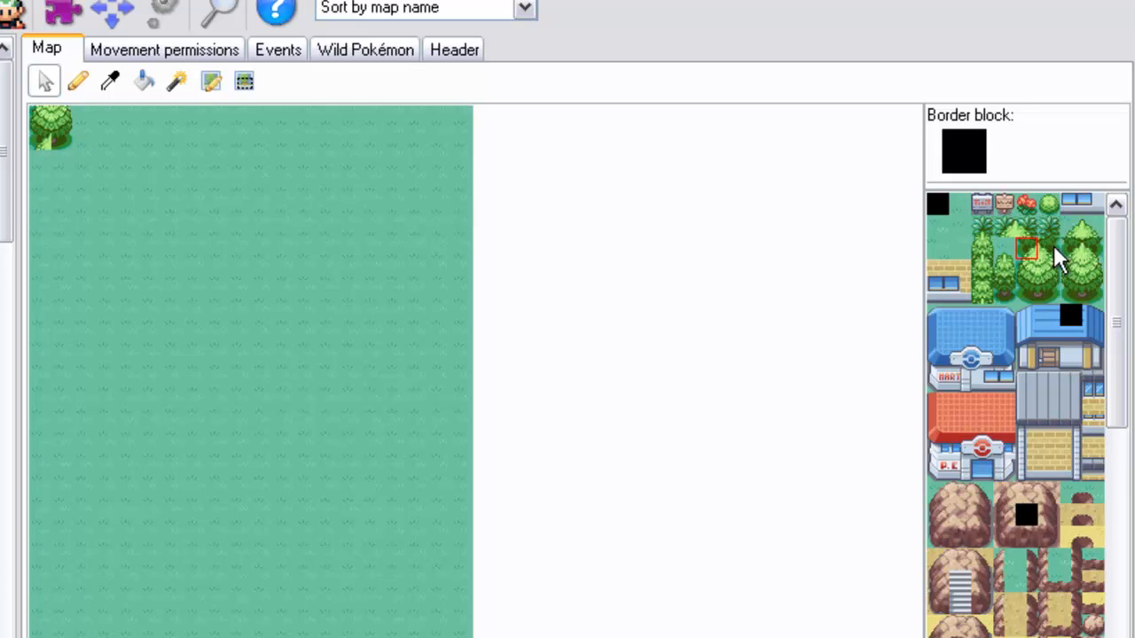
{"action": "left_click", "coordinate": [1091, 252]}
{"action": "left_click", "coordinate": [41, 142]}
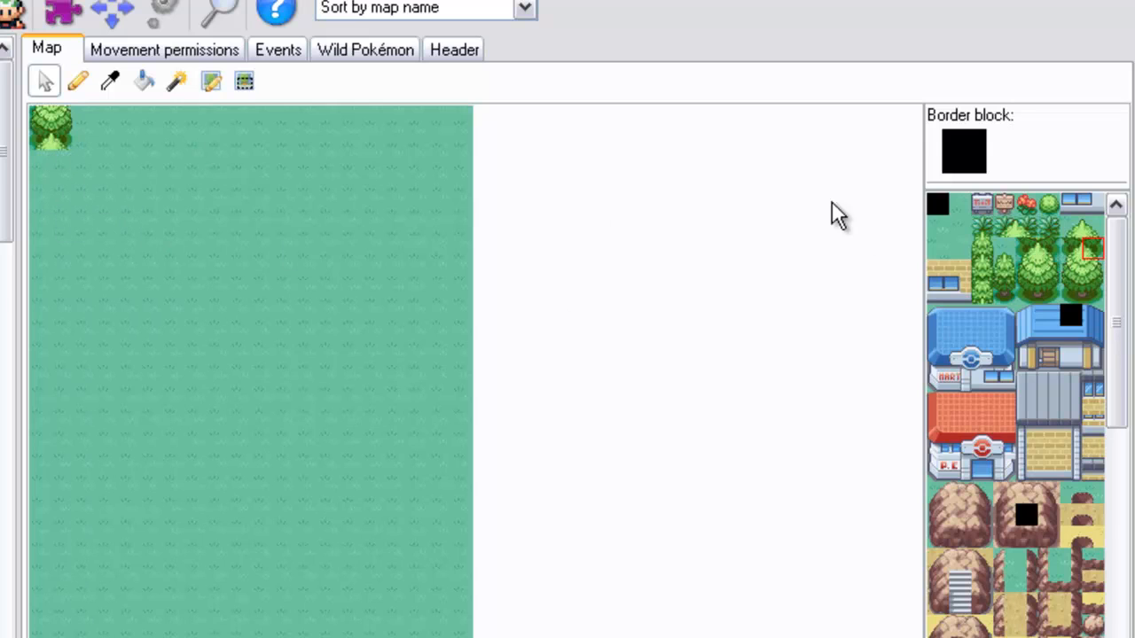
Copy the corner tree as a two-by-two block and stamp it repeatedly down the map's left edge, closing the block window at the end
{"action": "left_click", "coordinate": [245, 81]}
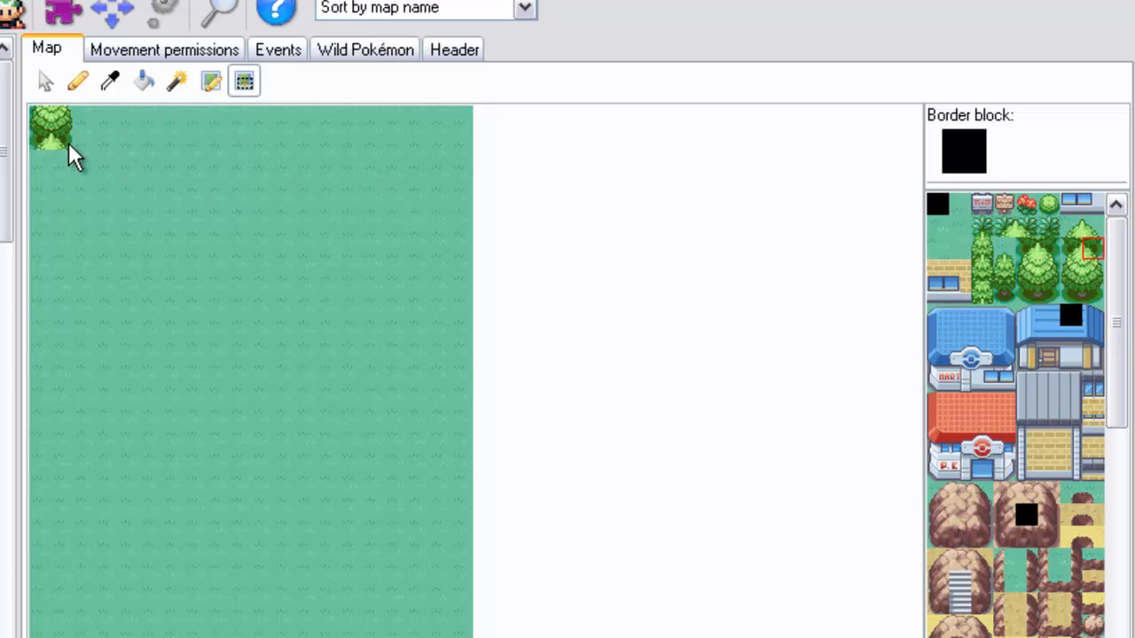
{"action": "left_click_drag", "start_coordinate": [75, 160], "coordinate": [35, 121]}
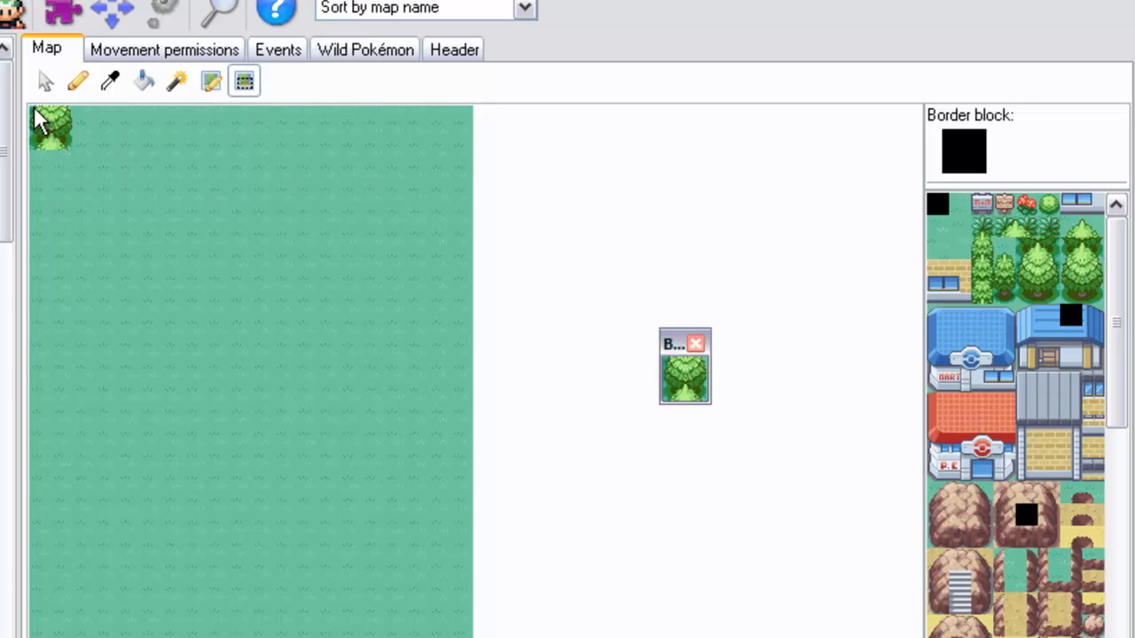
{"action": "left_click", "coordinate": [211, 81]}
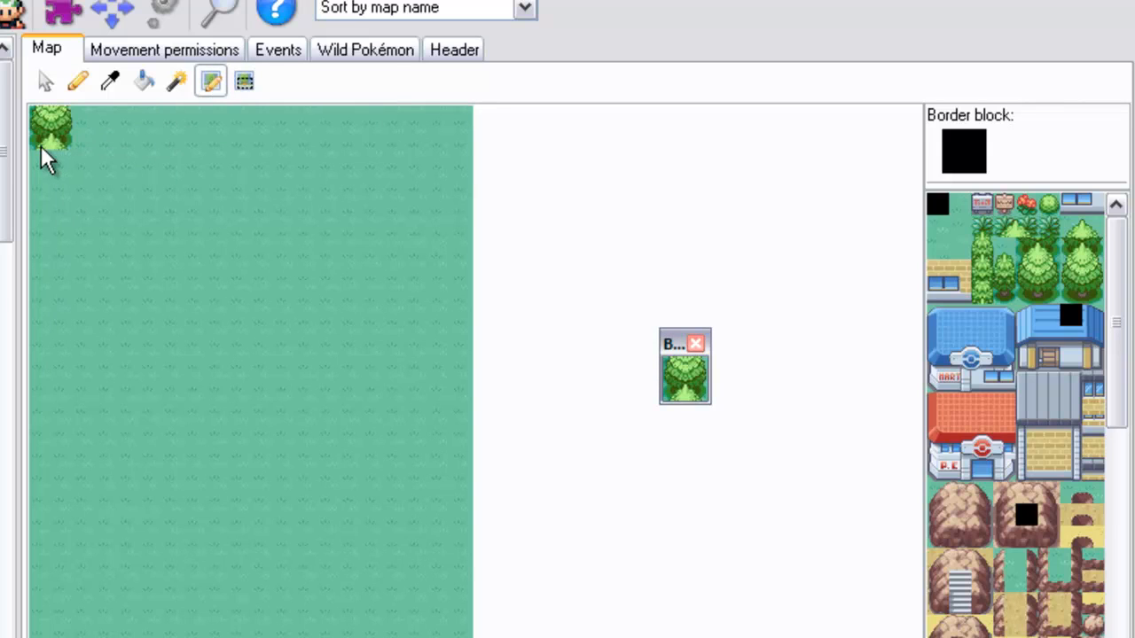
{"action": "left_click", "coordinate": [39, 174]}
{"action": "left_click", "coordinate": [39, 222]}
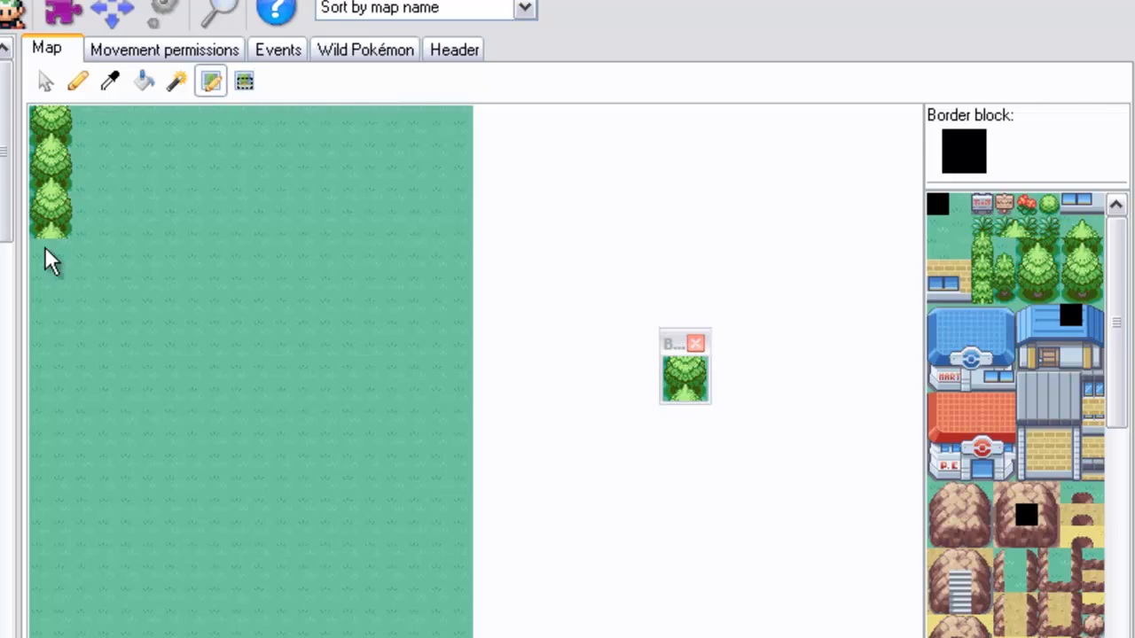
{"action": "left_click", "coordinate": [41, 259]}
{"action": "left_click", "coordinate": [40, 307]}
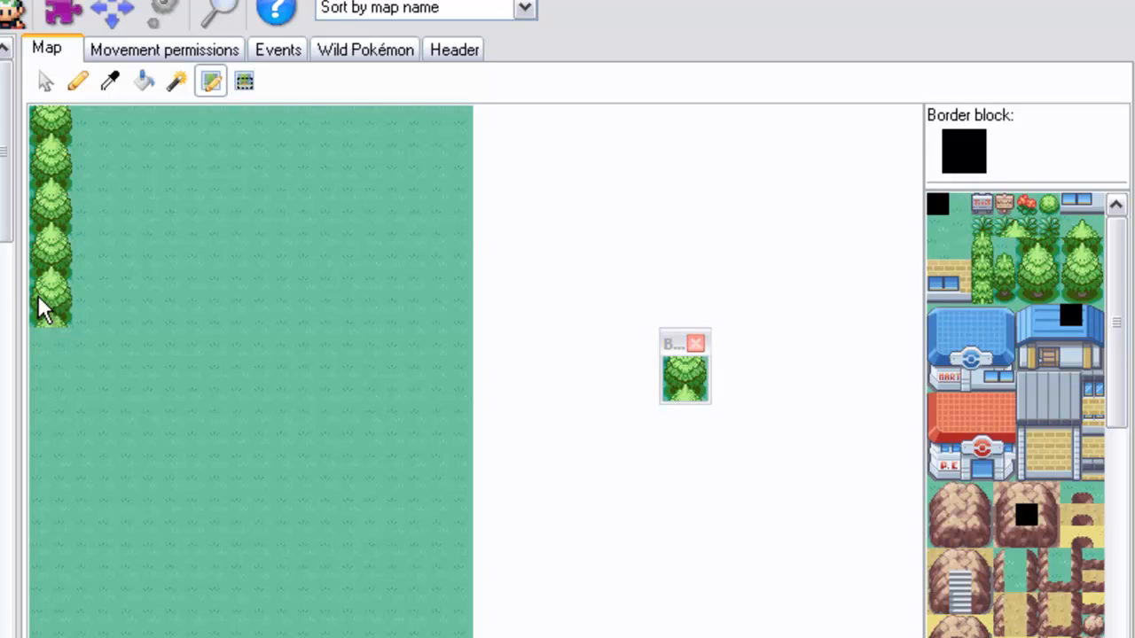
{"action": "left_click", "coordinate": [39, 346]}
{"action": "left_click", "coordinate": [40, 388]}
{"action": "left_click", "coordinate": [40, 440]}
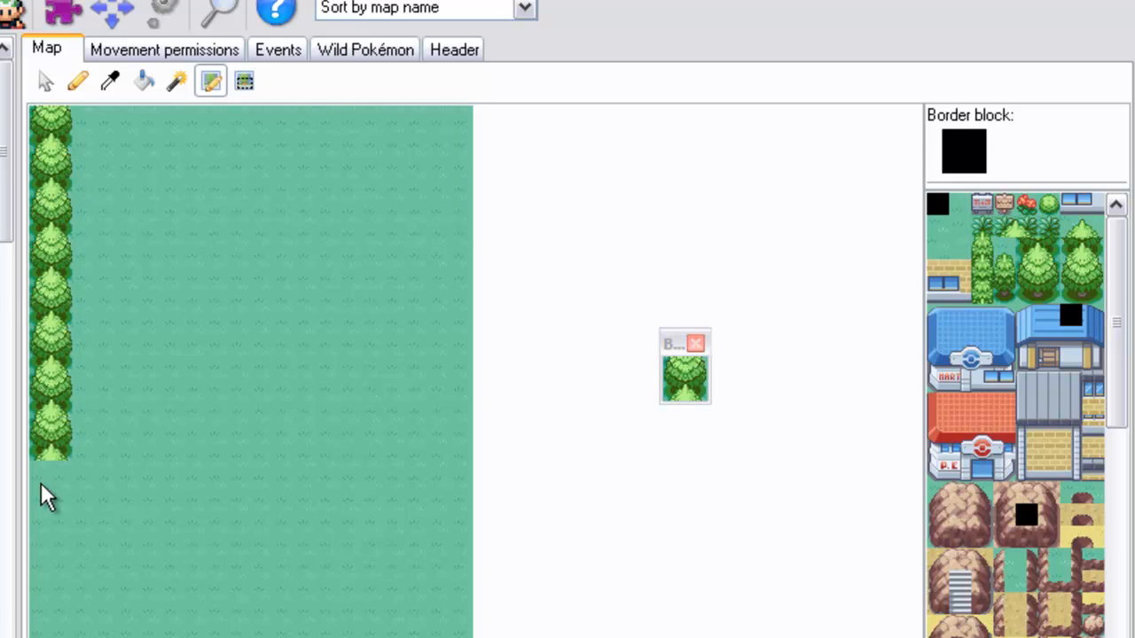
{"action": "left_click", "coordinate": [41, 484]}
{"action": "left_click", "coordinate": [50, 530]}
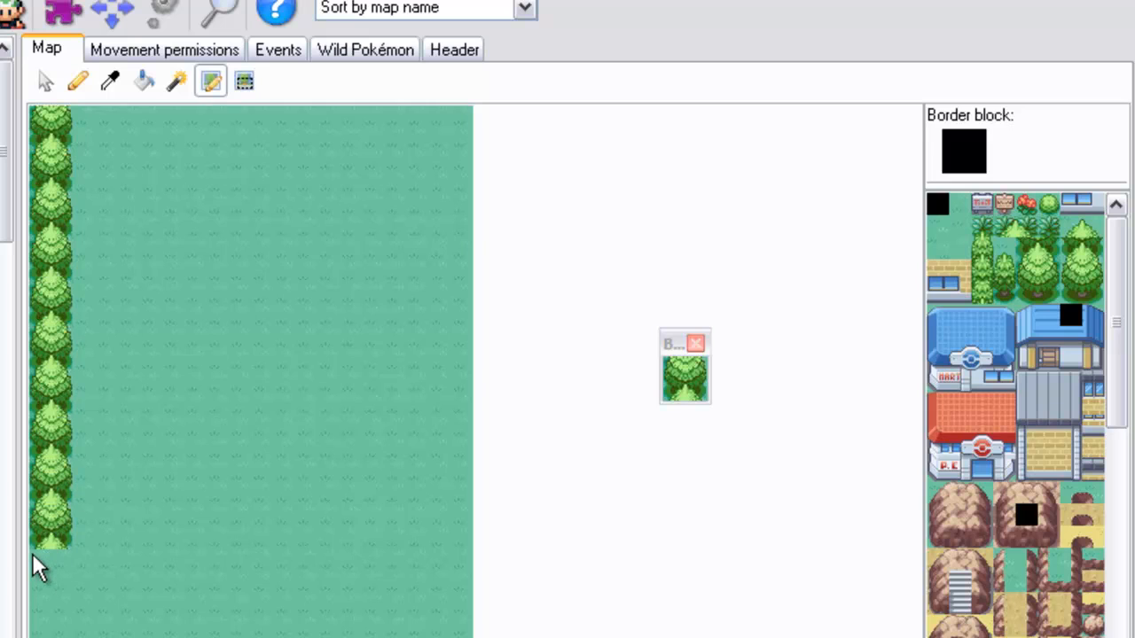
{"action": "left_click", "coordinate": [38, 569]}
{"action": "left_click", "coordinate": [41, 621]}
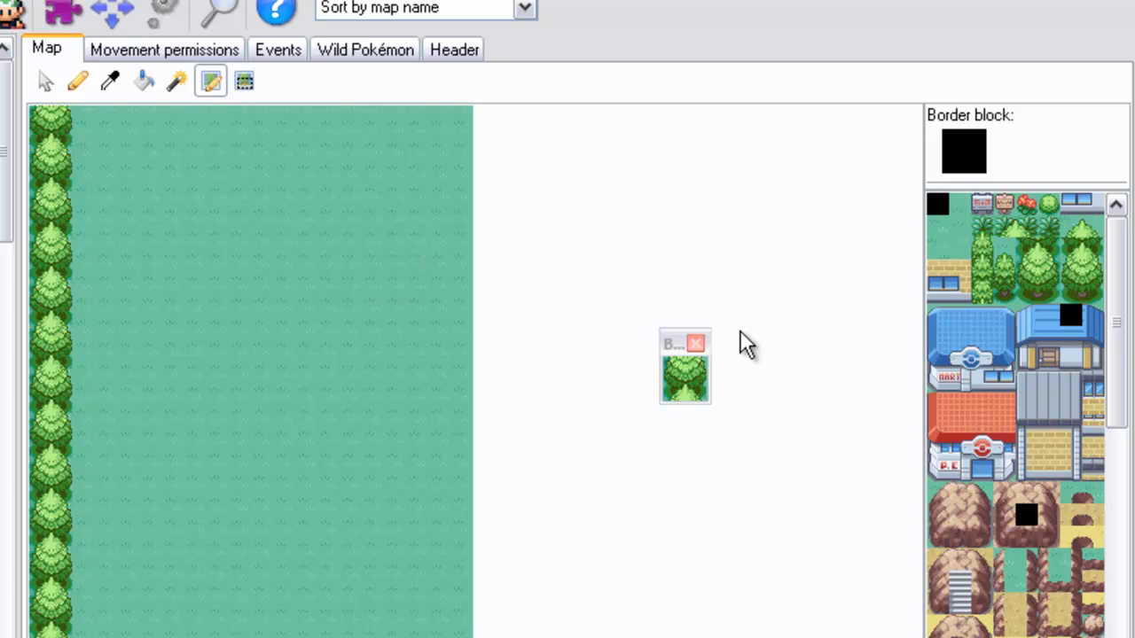
{"action": "left_click", "coordinate": [696, 344]}
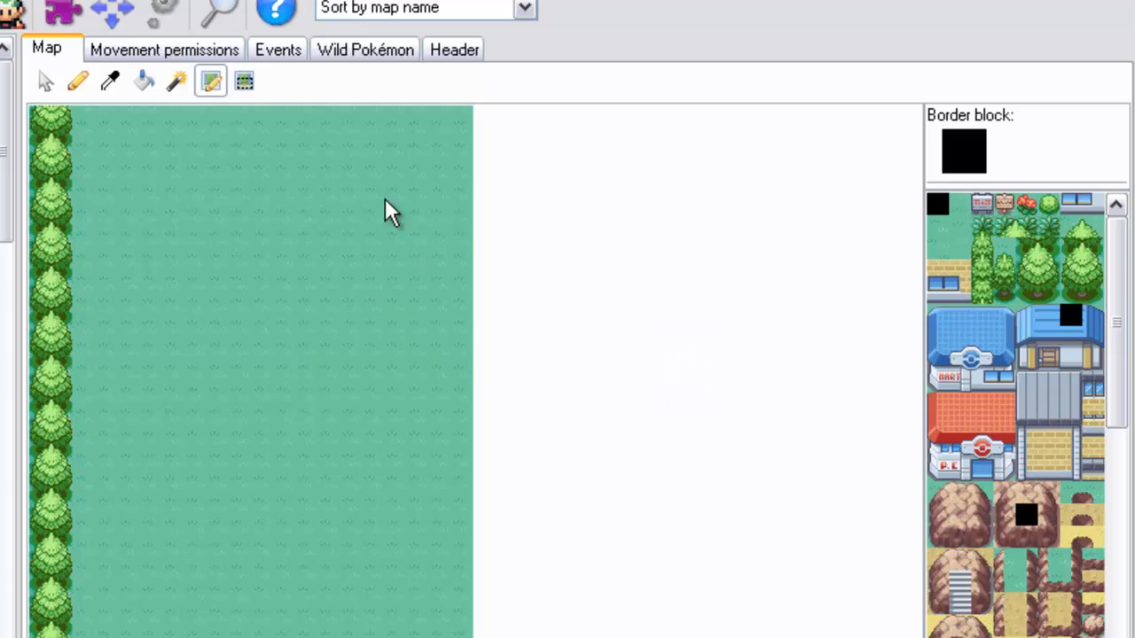
Pick the plain grass tile and clear a two-tile-high opening in the left tree column with the pencil
{"action": "left_click", "coordinate": [1094, 296]}
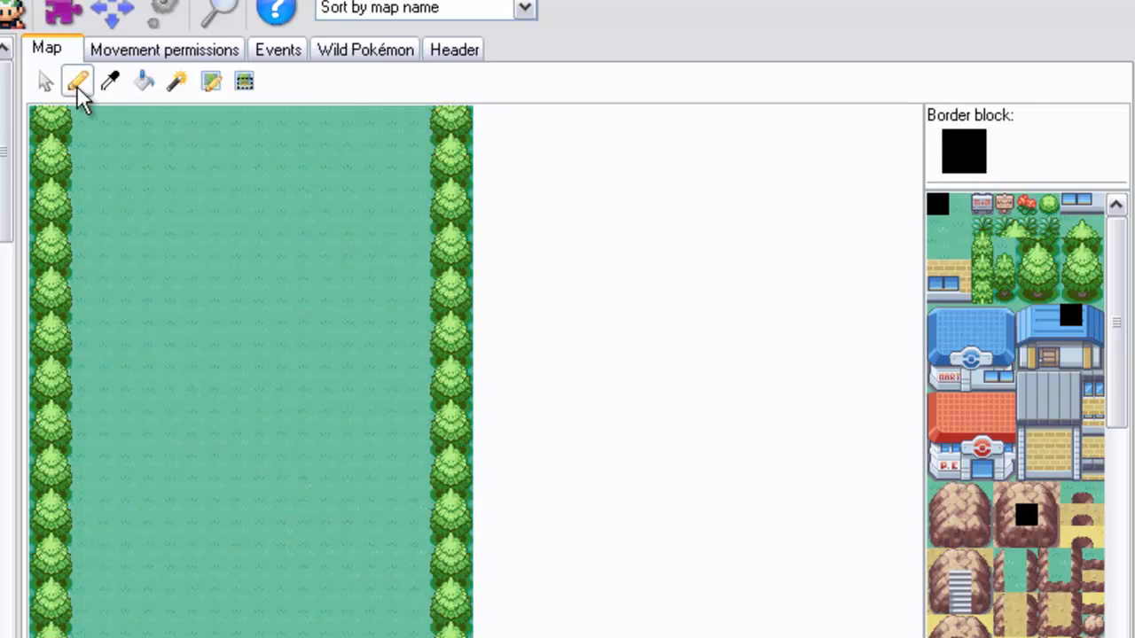
{"action": "left_click", "coordinate": [105, 316]}
{"action": "left_click", "coordinate": [110, 80]}
{"action": "left_click", "coordinate": [105, 272]}
{"action": "left_click", "coordinate": [112, 321]}
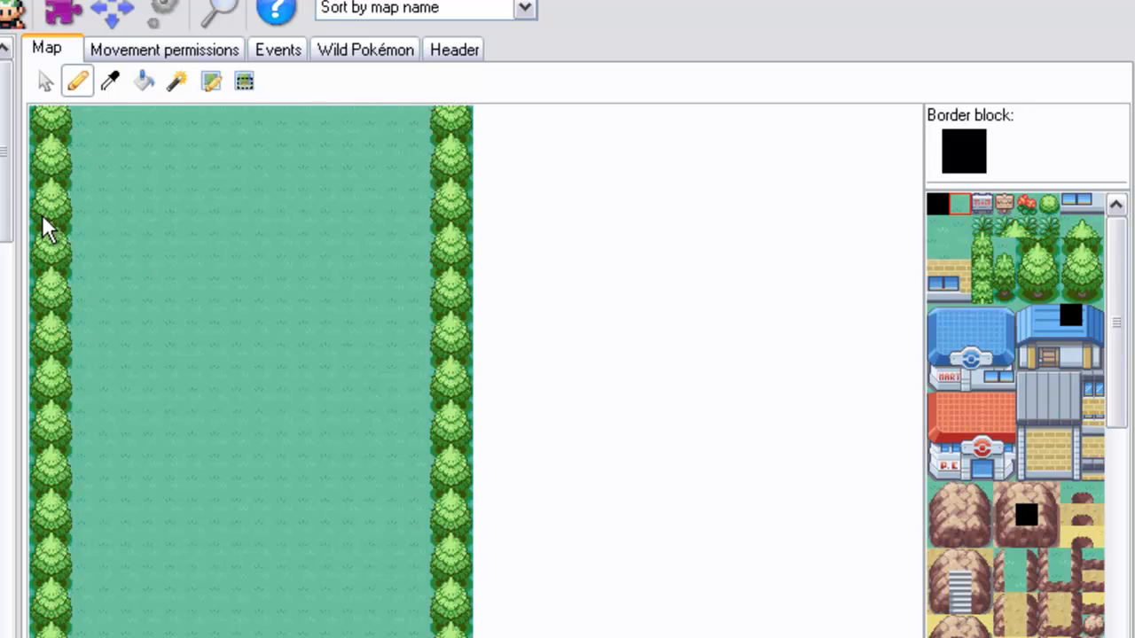
{"action": "left_click", "coordinate": [49, 345]}
{"action": "left_click", "coordinate": [50, 355]}
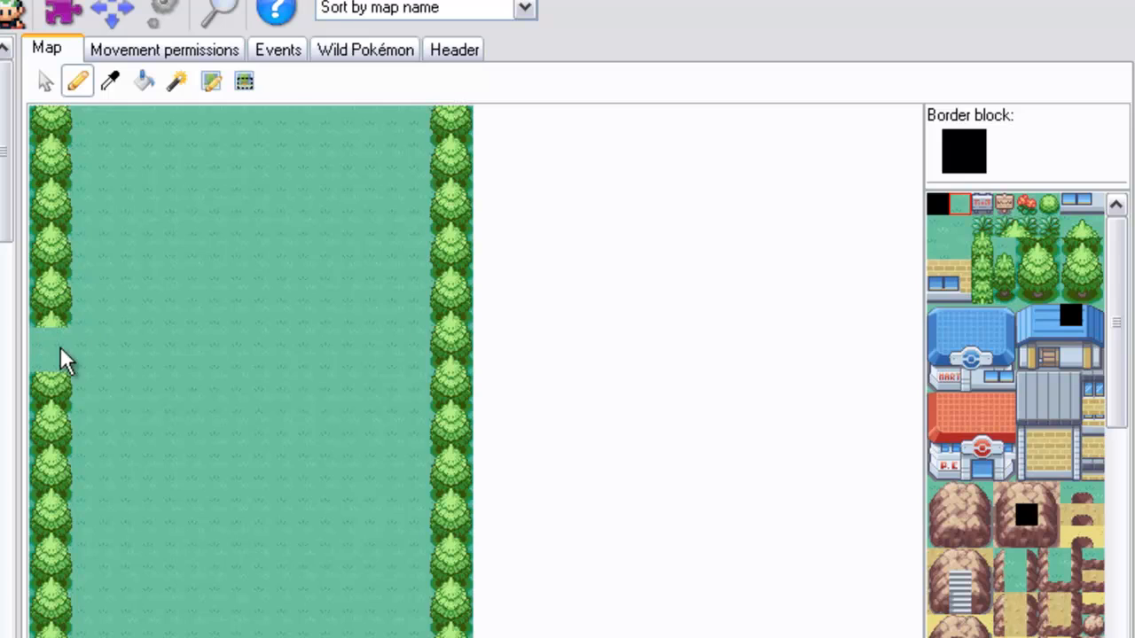
Finish the trees around the left opening with a trunk base above it and a pointed treetop below it
{"action": "left_click", "coordinate": [1026, 294]}
{"action": "left_click", "coordinate": [46, 321]}
{"action": "left_click", "coordinate": [1090, 296]}
{"action": "left_click", "coordinate": [63, 319]}
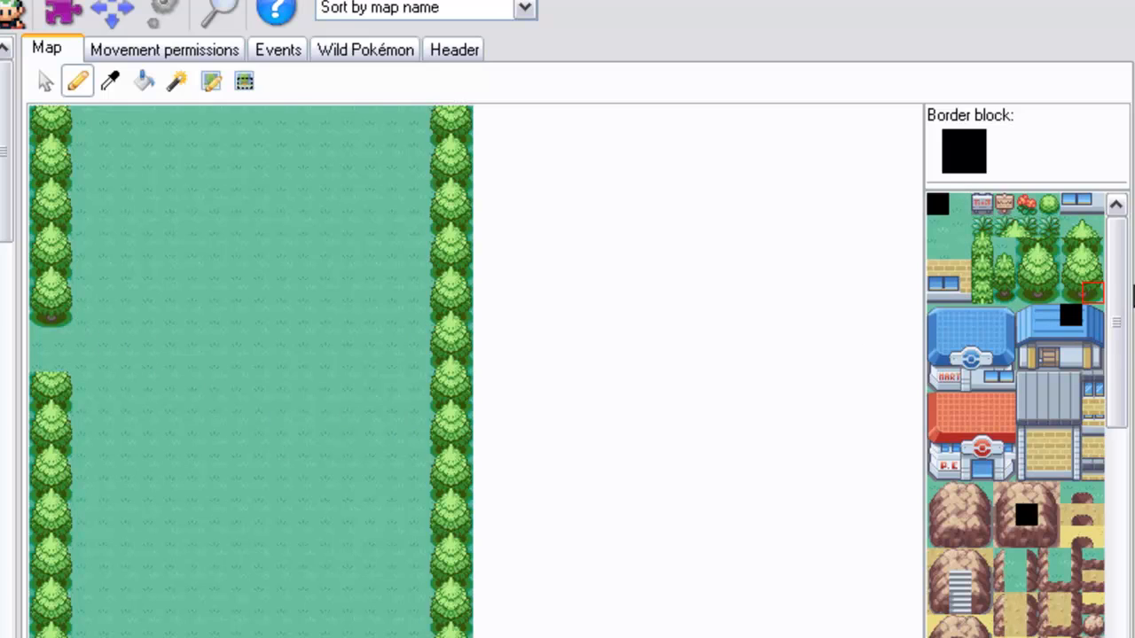
{"action": "left_click", "coordinate": [1072, 227]}
{"action": "left_click", "coordinate": [46, 376]}
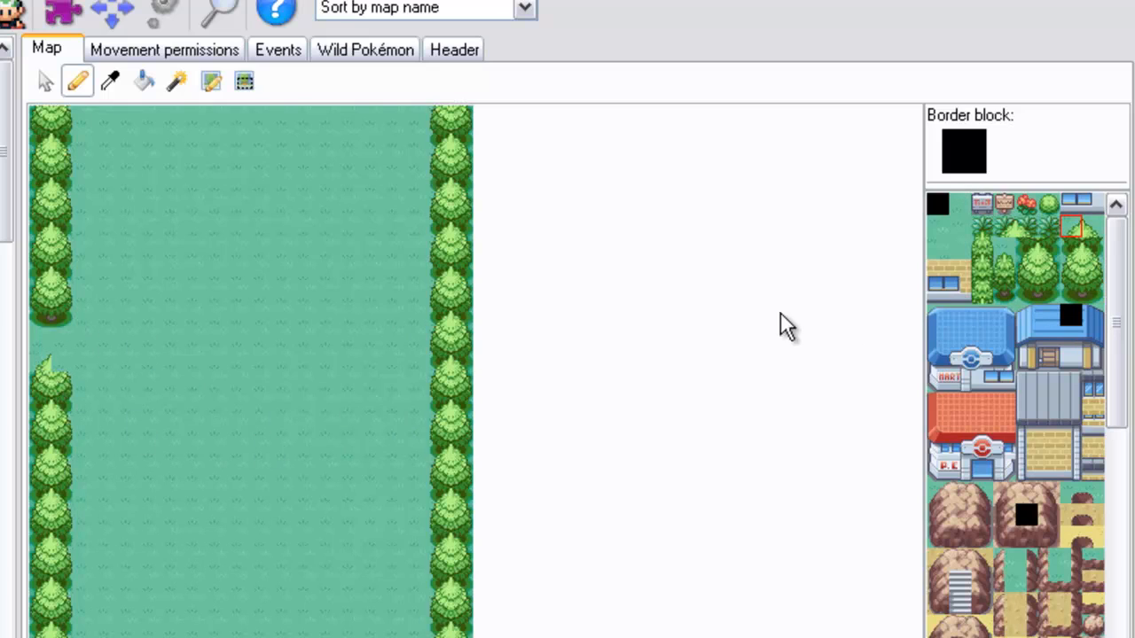
{"action": "left_click", "coordinate": [1092, 228]}
{"action": "left_click", "coordinate": [61, 371]}
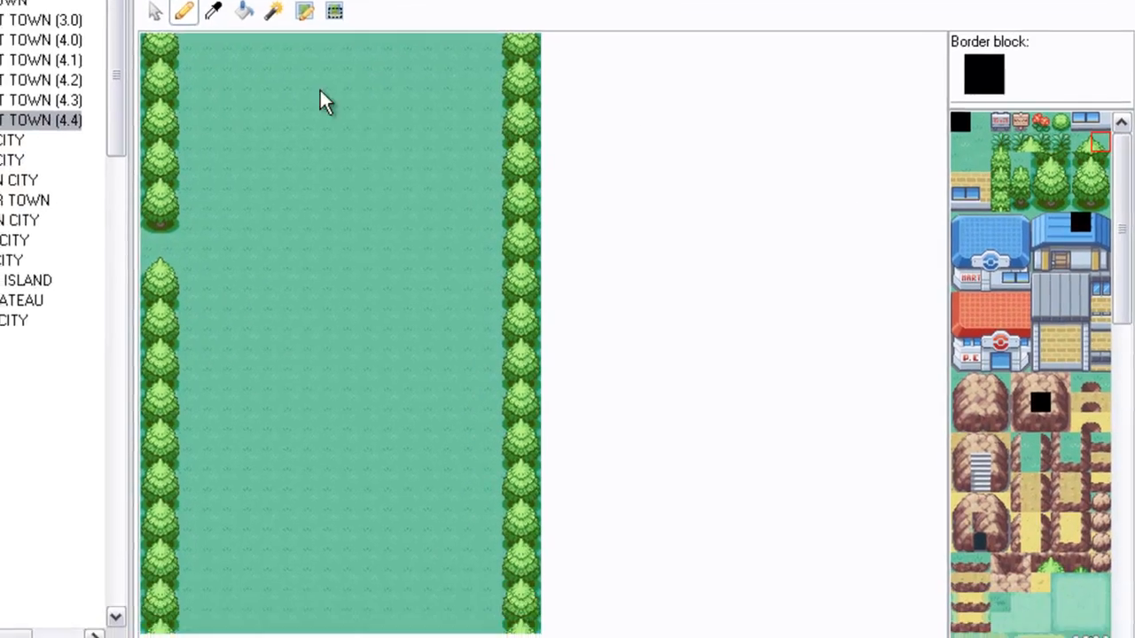
Clear a two-tile-high grass opening near the lower end of the right tree column
{"action": "left_click", "coordinate": [972, 127]}
{"action": "left_click", "coordinate": [529, 519]}
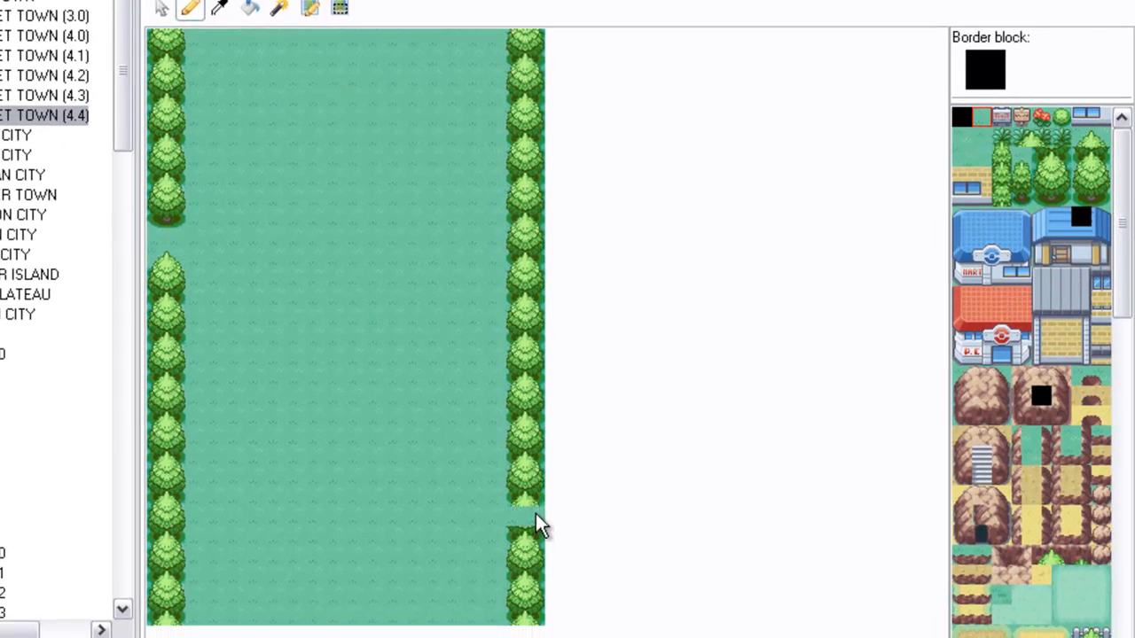
{"action": "left_click", "coordinate": [523, 537]}
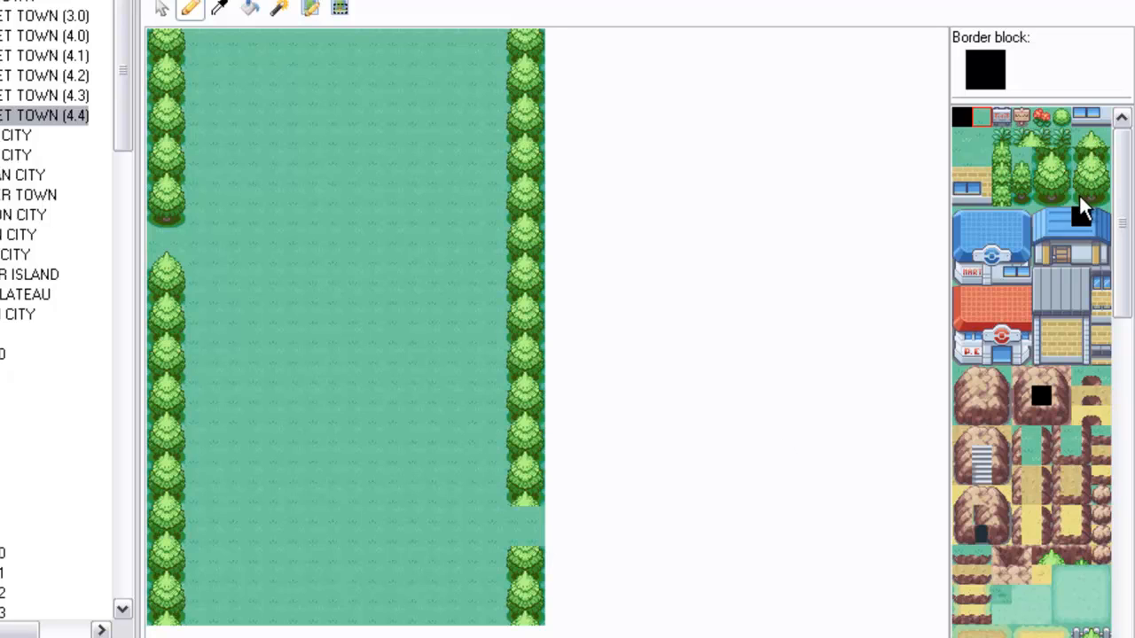
Complete the trees around the right opening with trunk base tiles above it and treetop tiles below it
{"action": "left_click", "coordinate": [1089, 197]}
{"action": "left_click", "coordinate": [519, 509]}
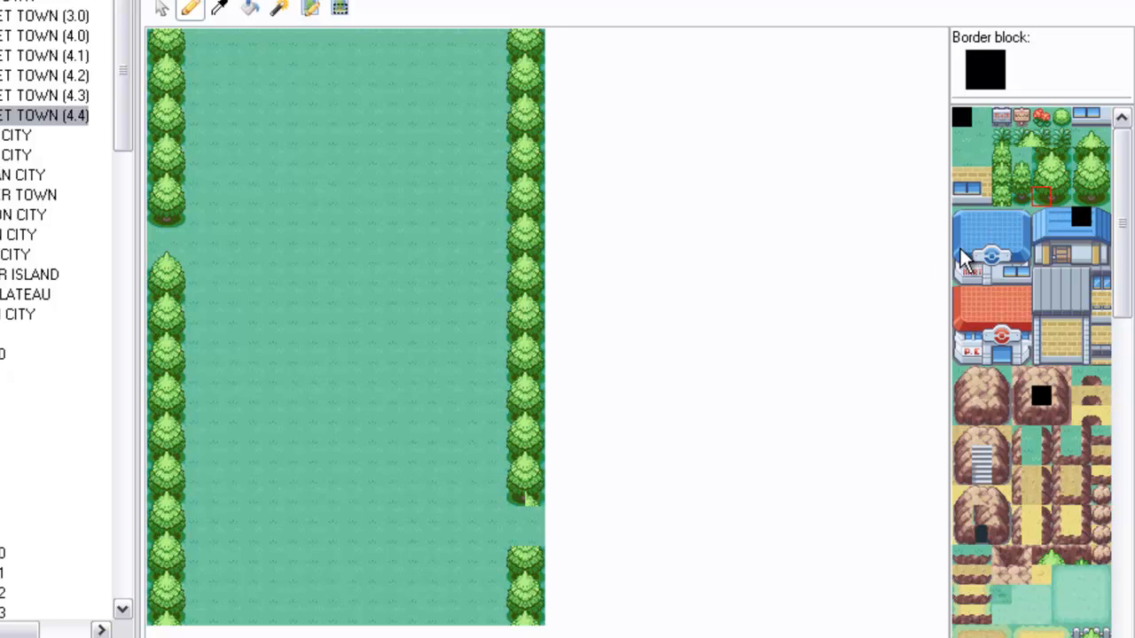
{"action": "left_click", "coordinate": [533, 493]}
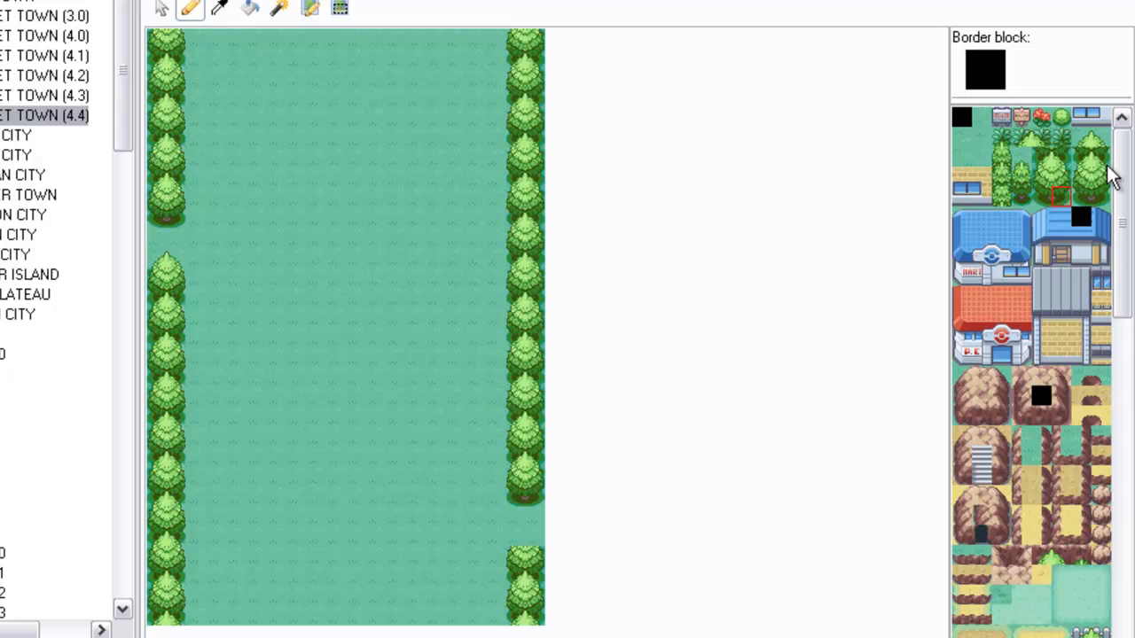
{"action": "left_click", "coordinate": [1099, 139]}
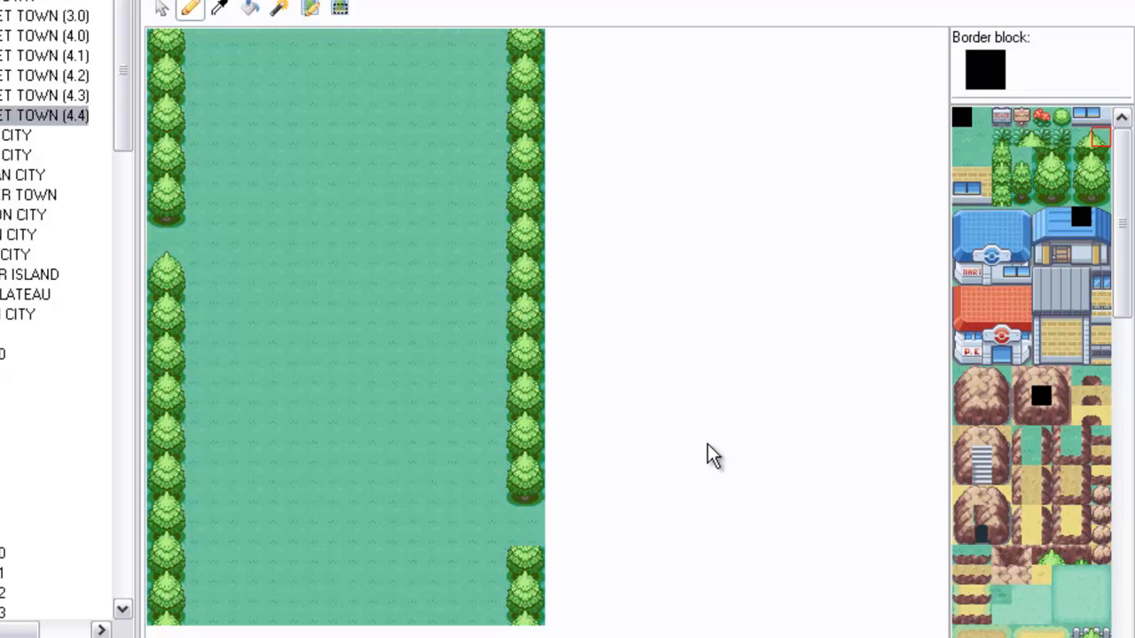
{"action": "left_click", "coordinate": [532, 537]}
{"action": "left_click", "coordinate": [1084, 140]}
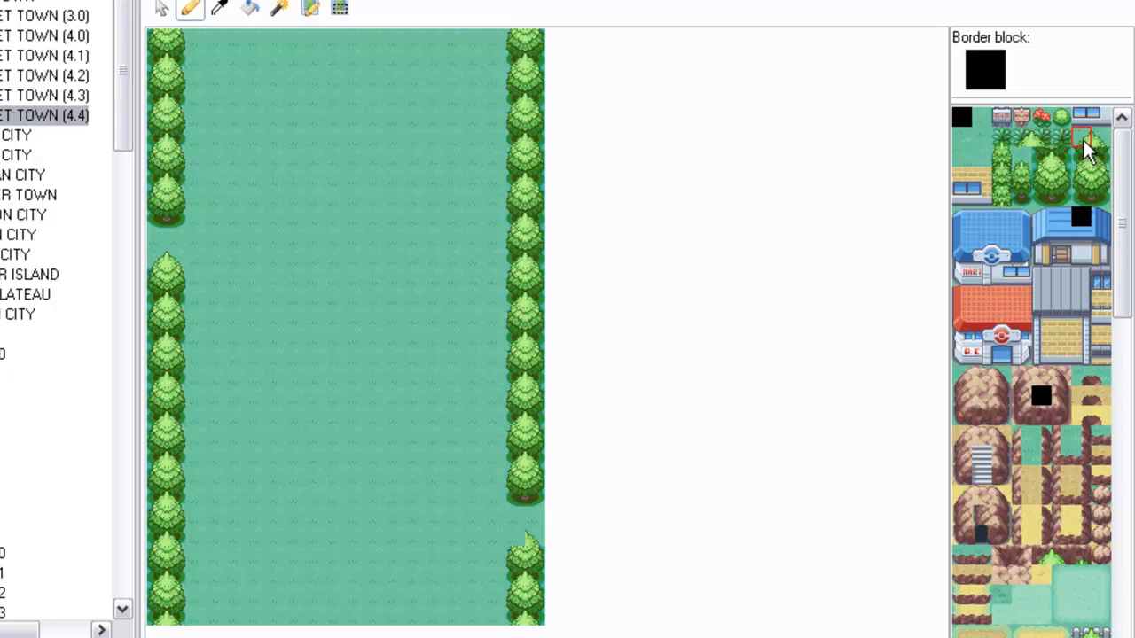
{"action": "left_click", "coordinate": [521, 539]}
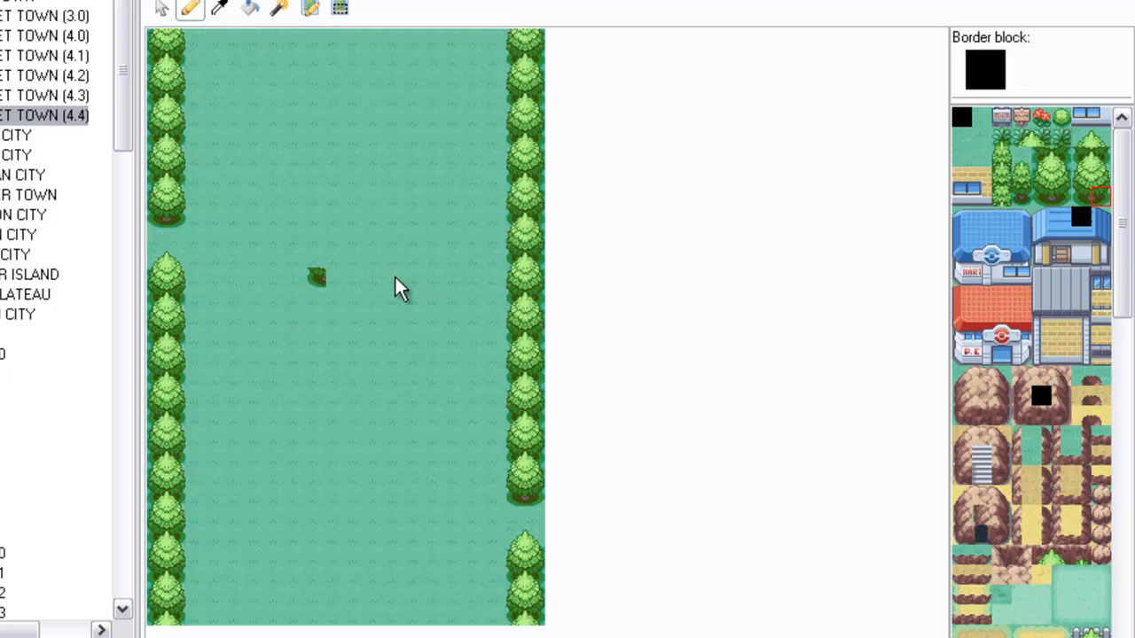
Build a freestanding tree two tiles wide and three high in the grass between the tree columns, from trunk base to tip
{"action": "left_click", "coordinate": [342, 285]}
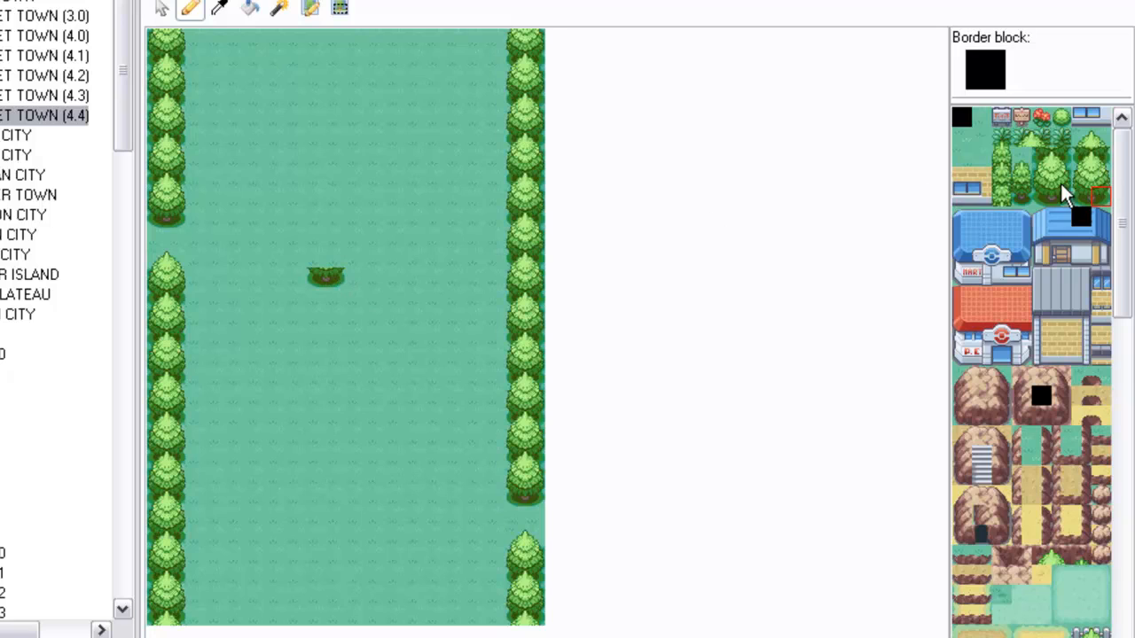
{"action": "left_click", "coordinate": [1096, 178]}
{"action": "left_click", "coordinate": [1082, 177]}
{"action": "left_click", "coordinate": [324, 263]}
{"action": "left_click", "coordinate": [1082, 139]}
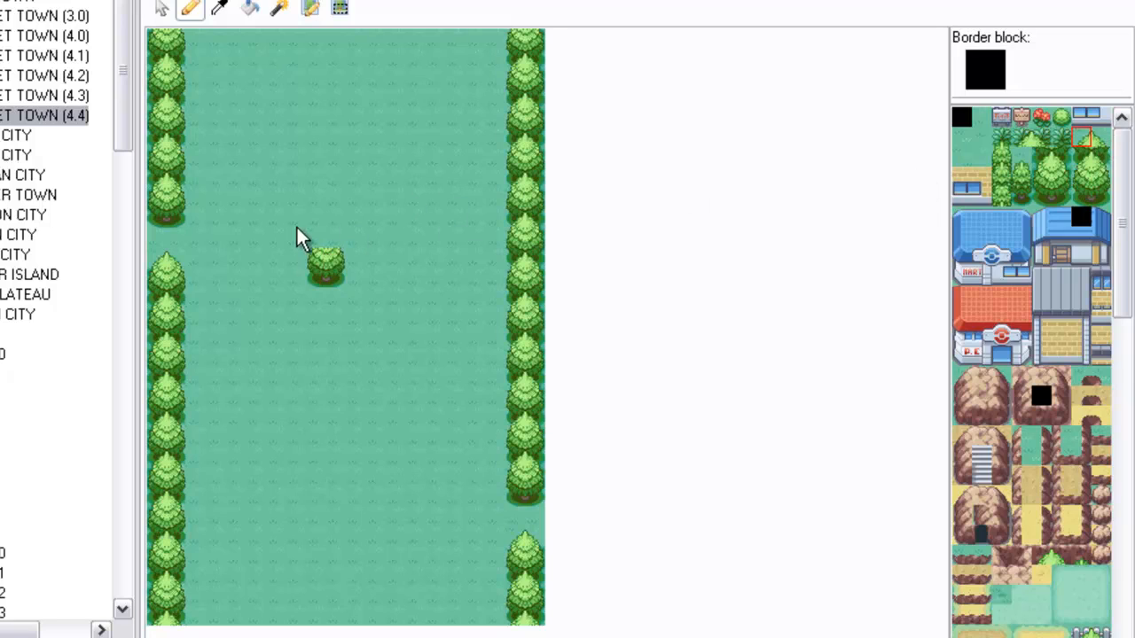
{"action": "left_click", "coordinate": [325, 241]}
{"action": "left_click", "coordinate": [1100, 139]}
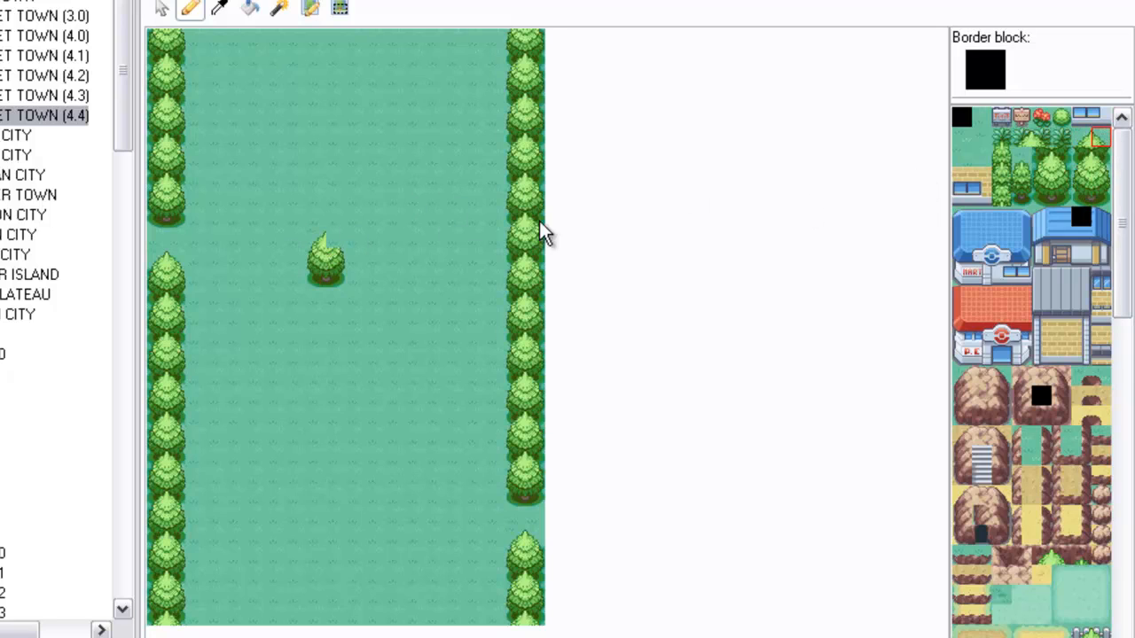
{"action": "left_click", "coordinate": [335, 239]}
Copy the whole freestanding tree as a two-by-three block for stamping
{"action": "left_click", "coordinate": [339, 8]}
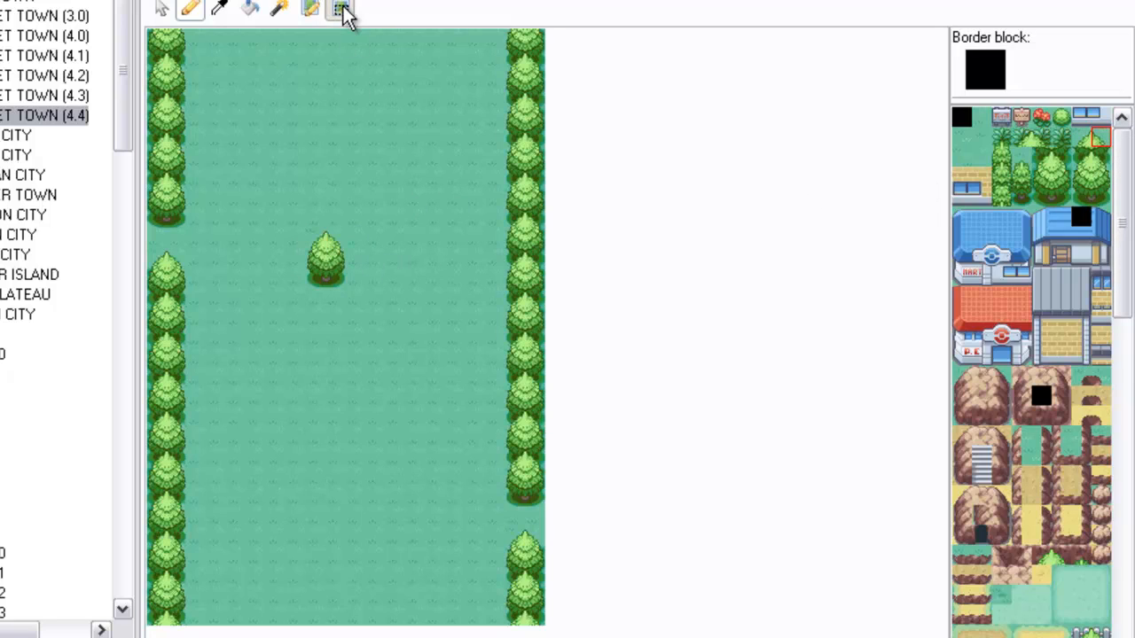
{"action": "left_click", "coordinate": [320, 261]}
{"action": "left_click_drag", "start_coordinate": [320, 260], "coordinate": [312, 245]}
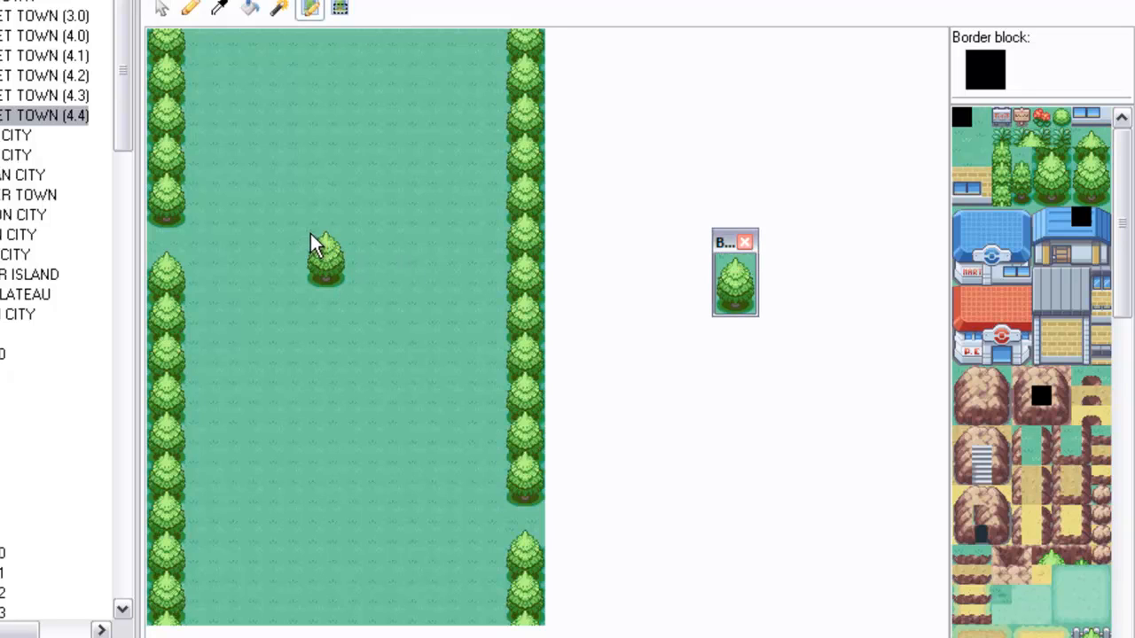
Stamp three copied trees in the upper-left grass and three near the upper end of the right tree column
{"action": "left_click", "coordinate": [200, 69]}
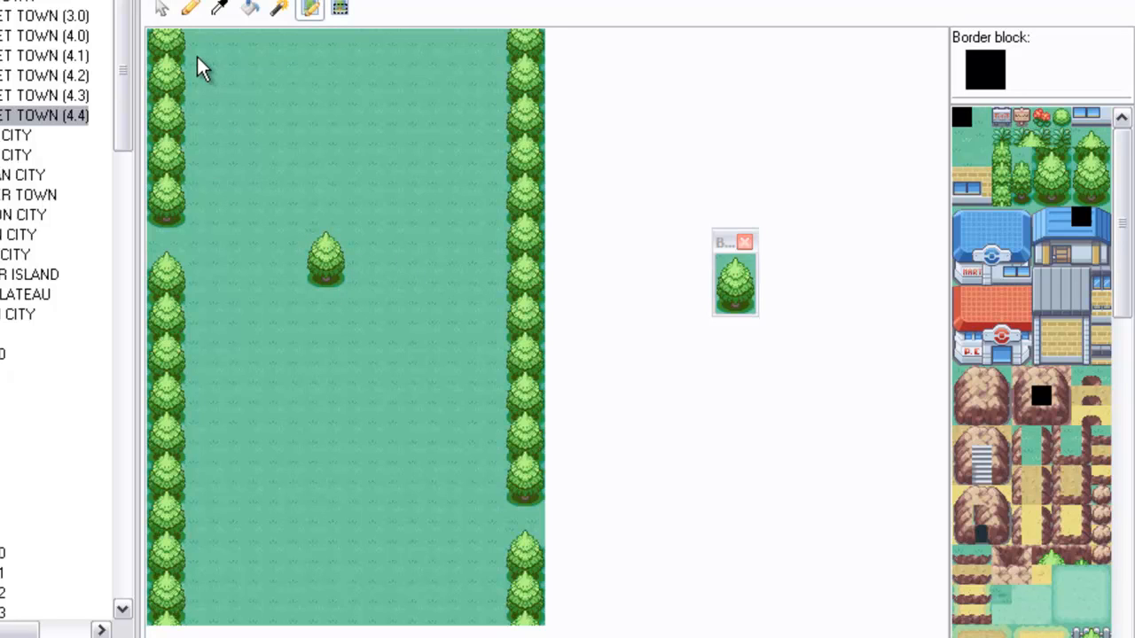
{"action": "left_click", "coordinate": [239, 101]}
{"action": "left_click", "coordinate": [282, 101]}
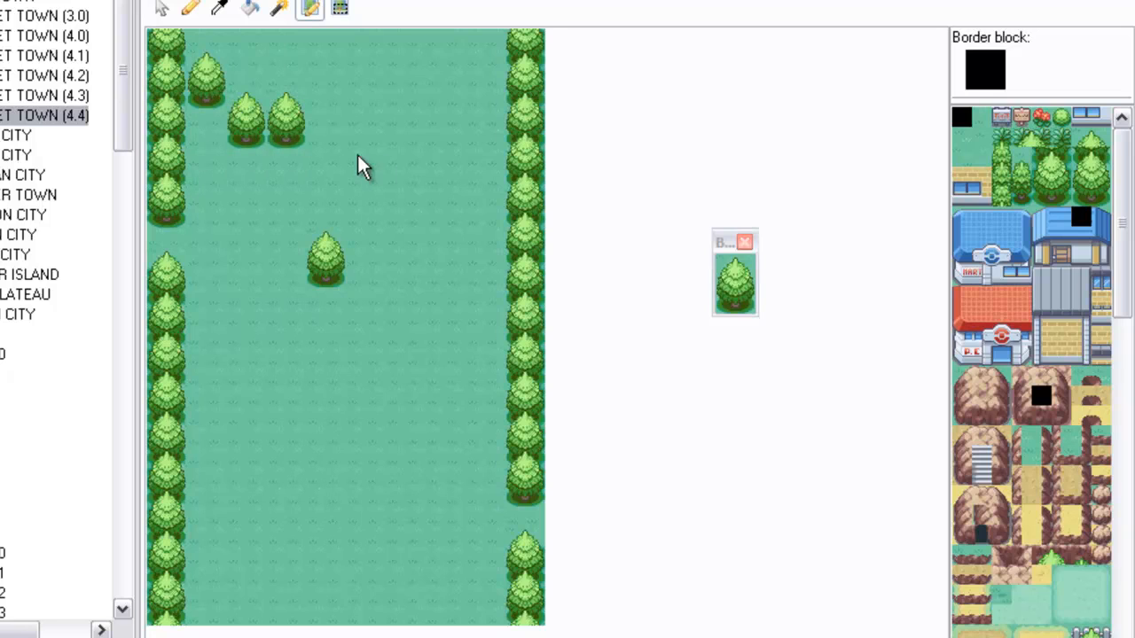
{"action": "left_click", "coordinate": [498, 81]}
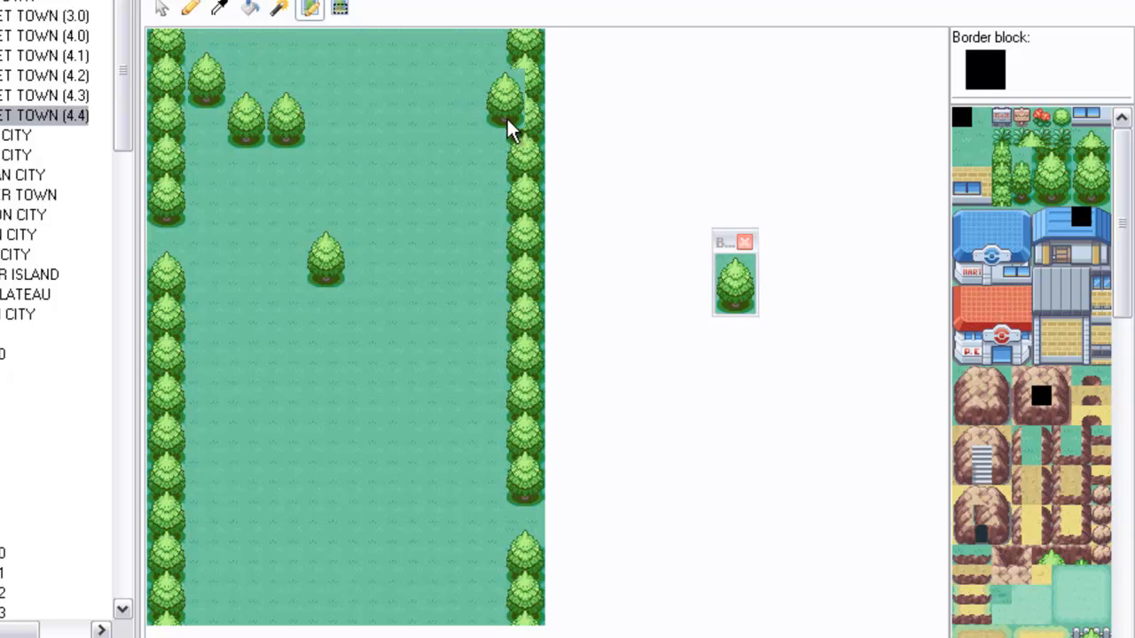
{"action": "left_click", "coordinate": [468, 120]}
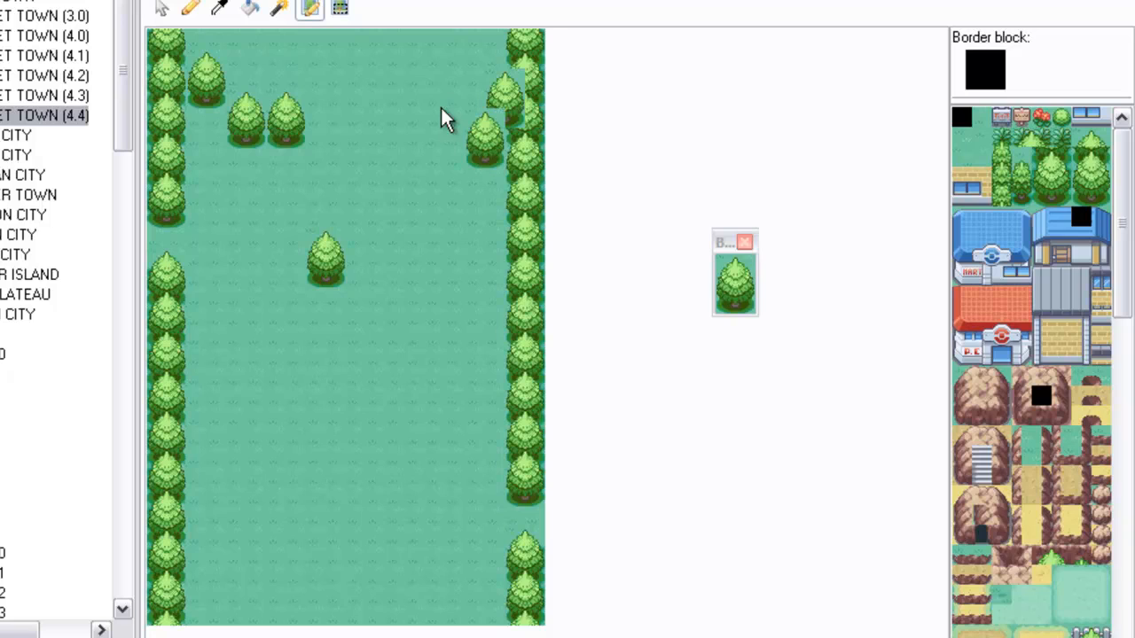
{"action": "left_click", "coordinate": [443, 113]}
Stamp a cluster of three trees just above the right opening and another three along the lower edge near the right tree column
{"action": "left_click", "coordinate": [474, 437]}
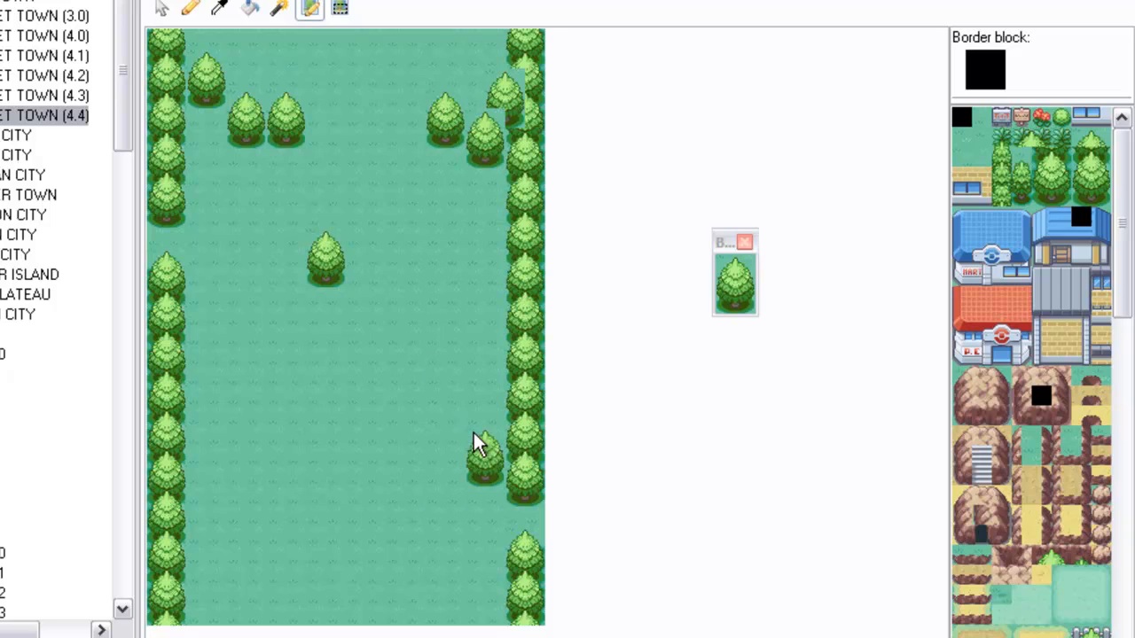
{"action": "left_click", "coordinate": [443, 435]}
{"action": "left_click", "coordinate": [473, 410]}
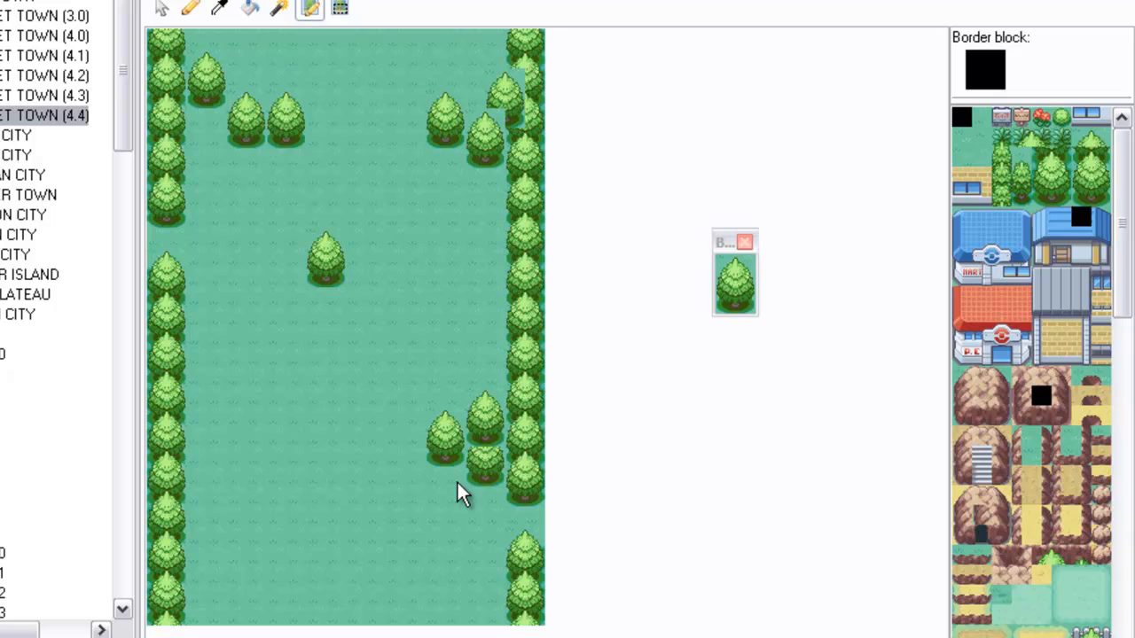
{"action": "left_click", "coordinate": [473, 596]}
{"action": "left_click", "coordinate": [448, 575]}
{"action": "left_click", "coordinate": [413, 612]}
Stamp three trees in the map's lower-left corner and a cluster of four above them beside the left tree column
{"action": "left_click", "coordinate": [281, 599]}
{"action": "left_click", "coordinate": [259, 580]}
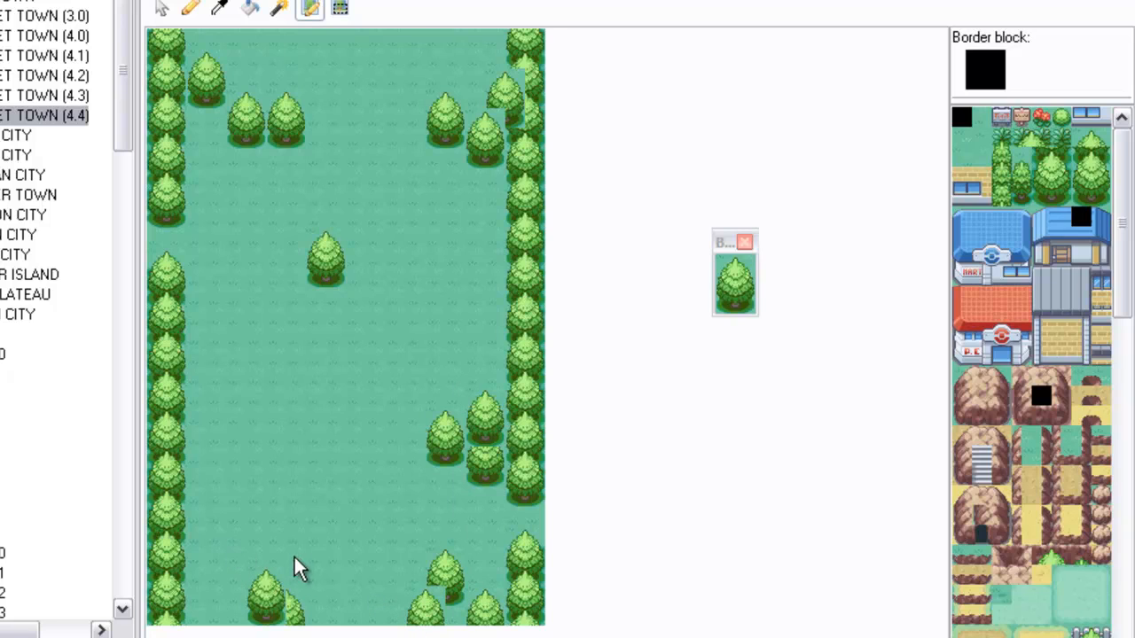
{"action": "left_click", "coordinate": [222, 572]}
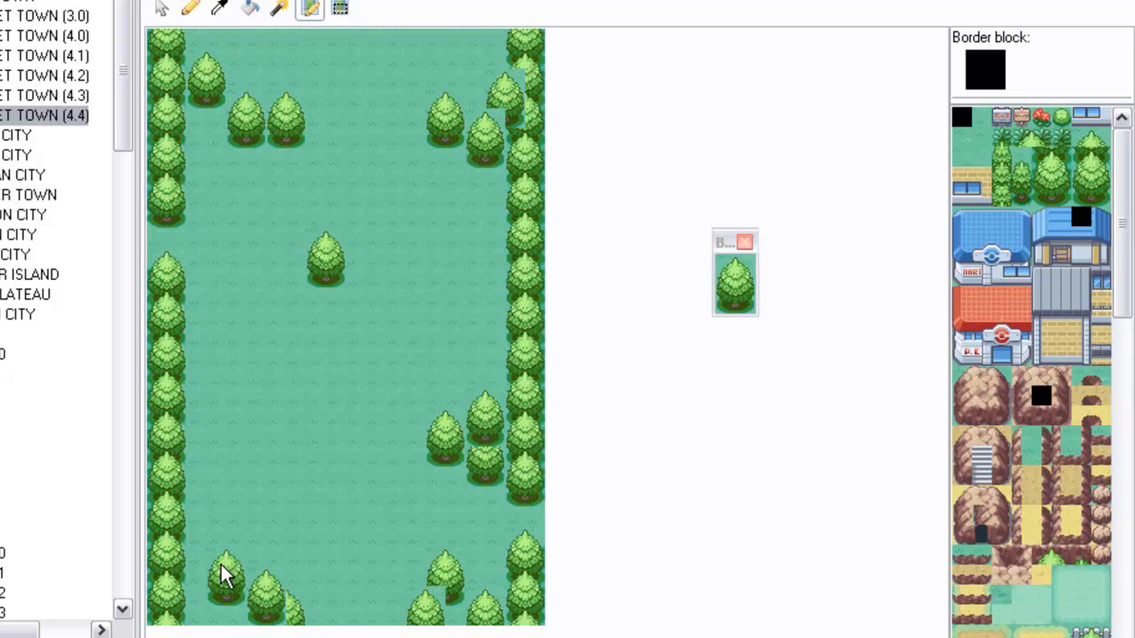
{"action": "left_click", "coordinate": [282, 461]}
{"action": "left_click", "coordinate": [266, 447]}
{"action": "left_click", "coordinate": [223, 448]}
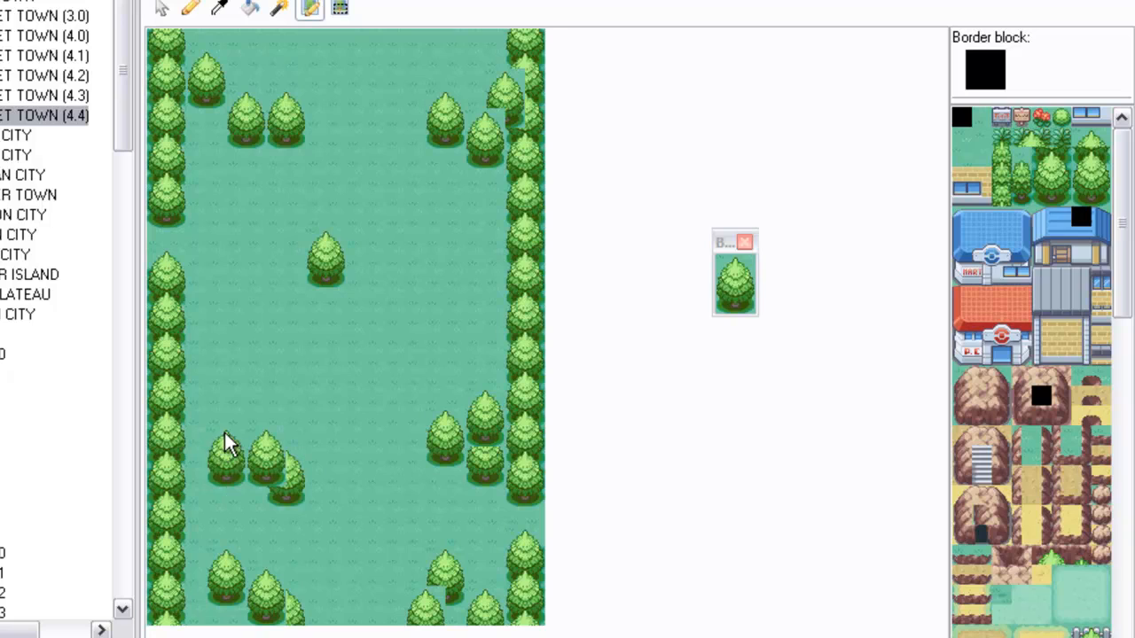
{"action": "left_click", "coordinate": [203, 451]}
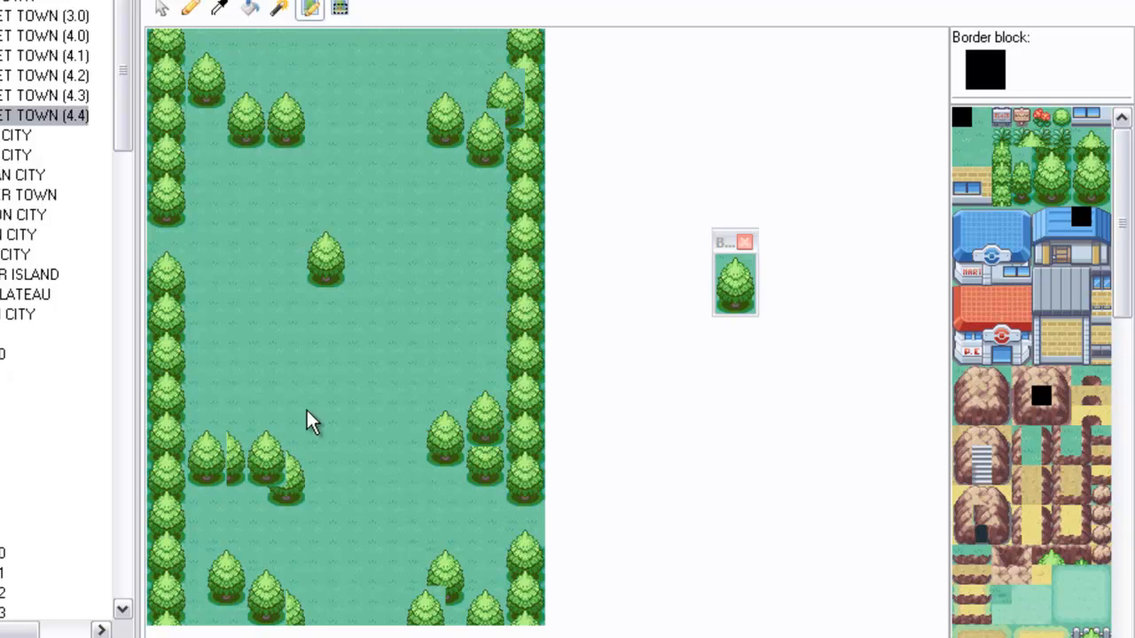
Stamp two trees in the grass below the left opening and two stacked near the map's centre, and discard the copied block
{"action": "left_click", "coordinate": [223, 353]}
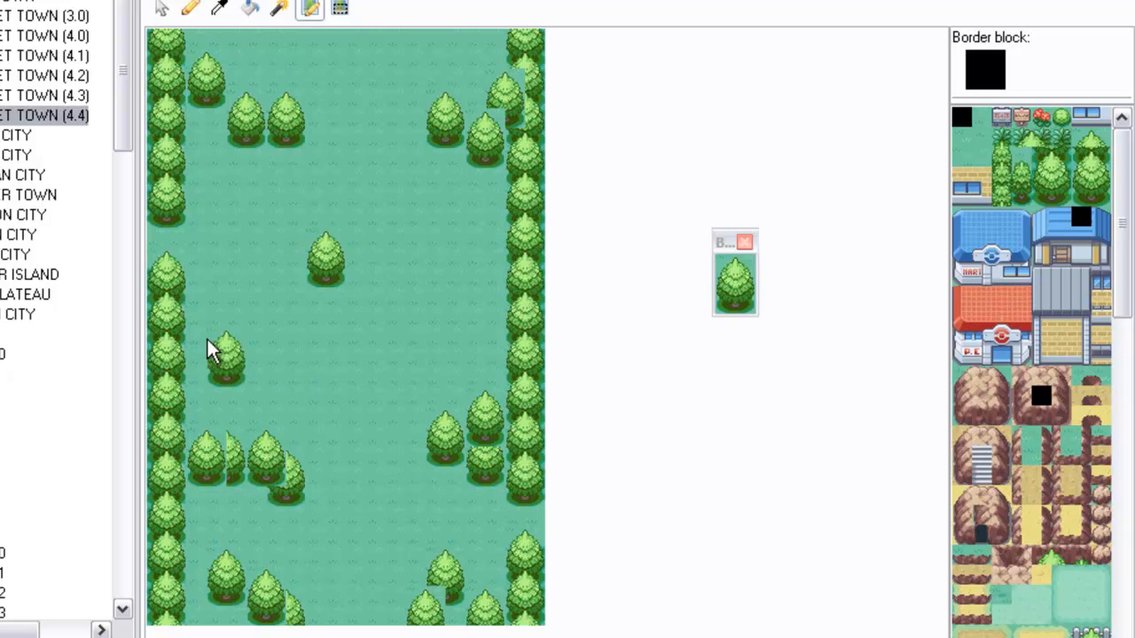
{"action": "left_click", "coordinate": [280, 370]}
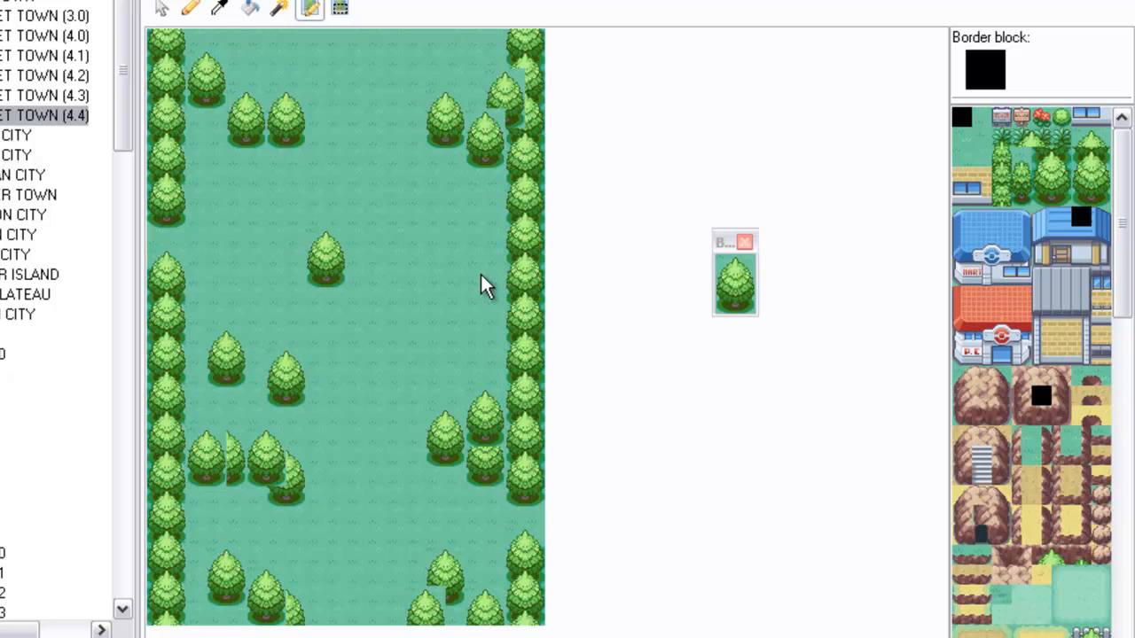
{"action": "left_click", "coordinate": [379, 289]}
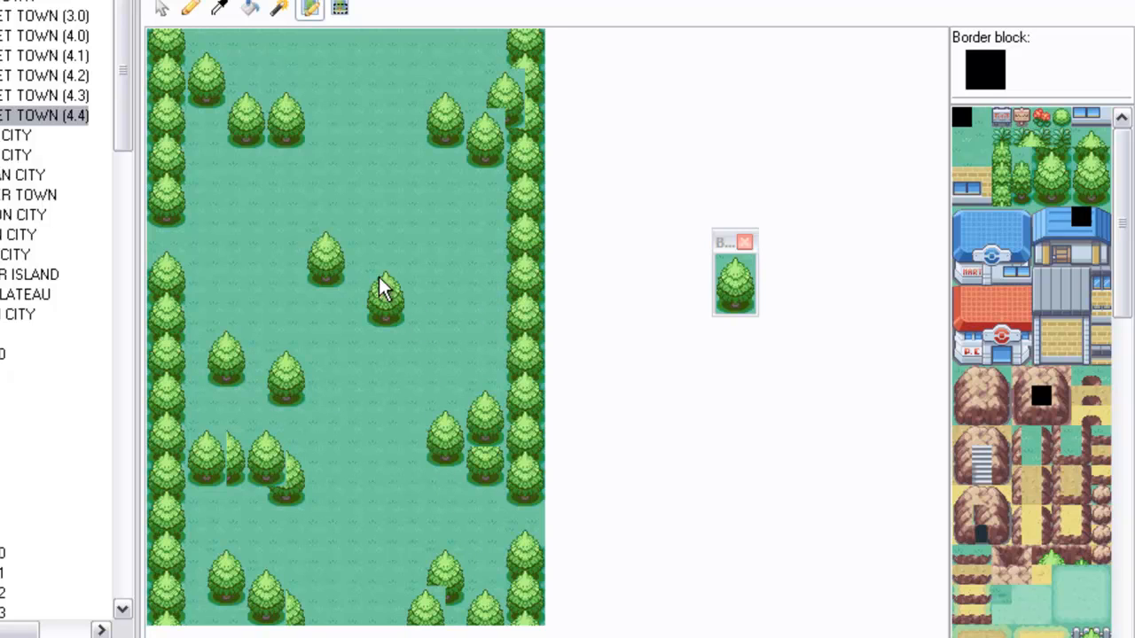
{"action": "left_click", "coordinate": [373, 247]}
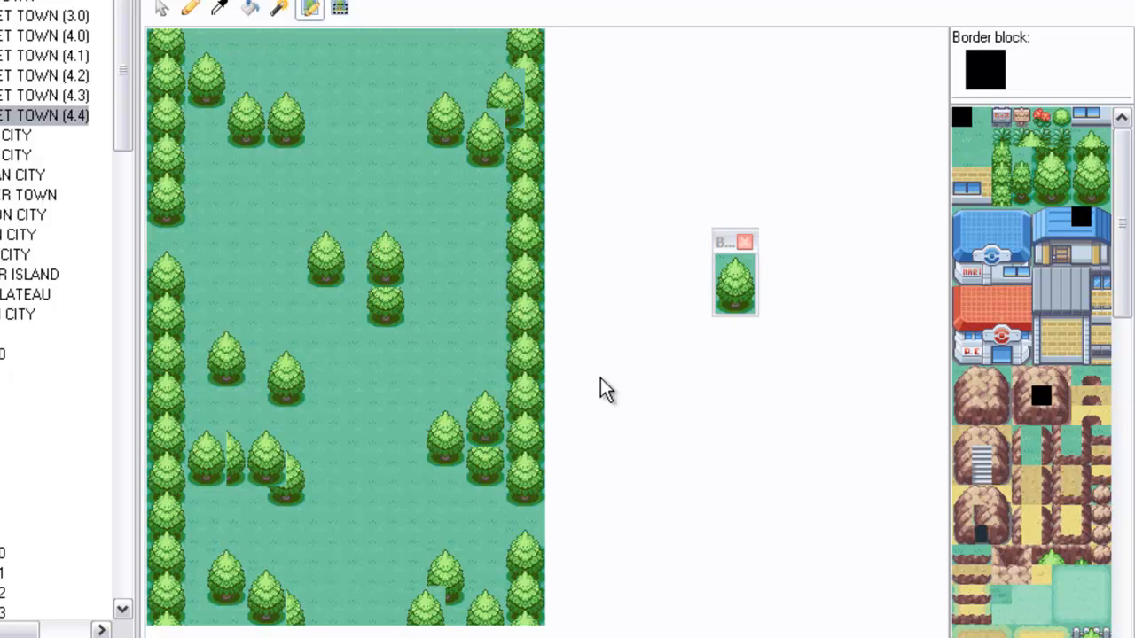
{"action": "left_click", "coordinate": [745, 243]}
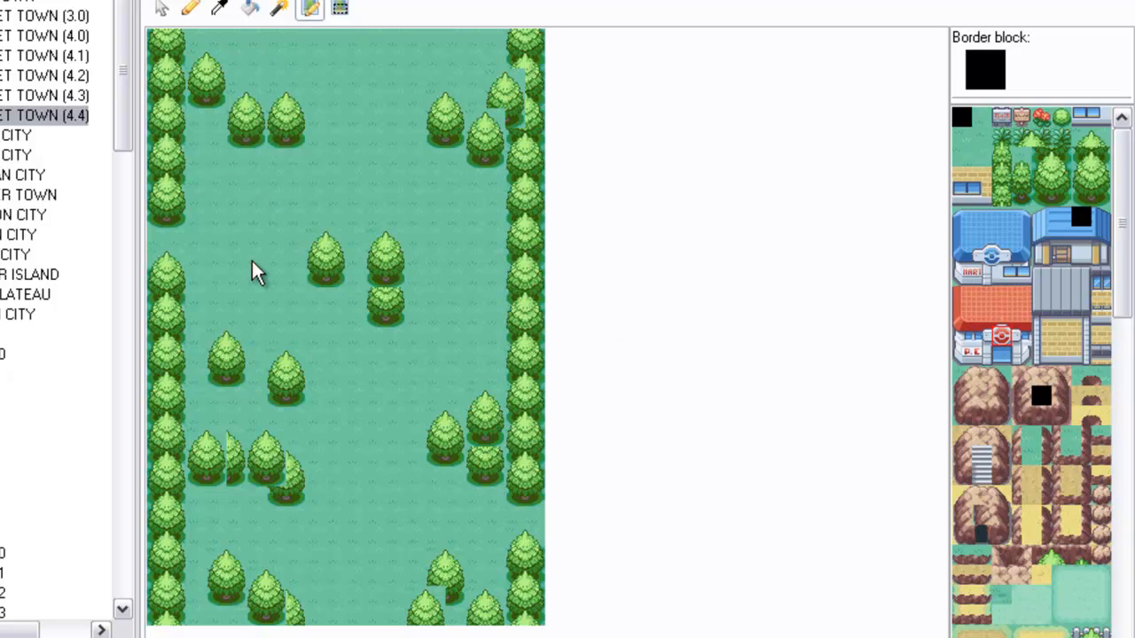
Stamp a trial tree below the upper-left trees and paint over it with single tiles, clearing it with sampled grass
{"action": "left_click", "coordinate": [229, 196]}
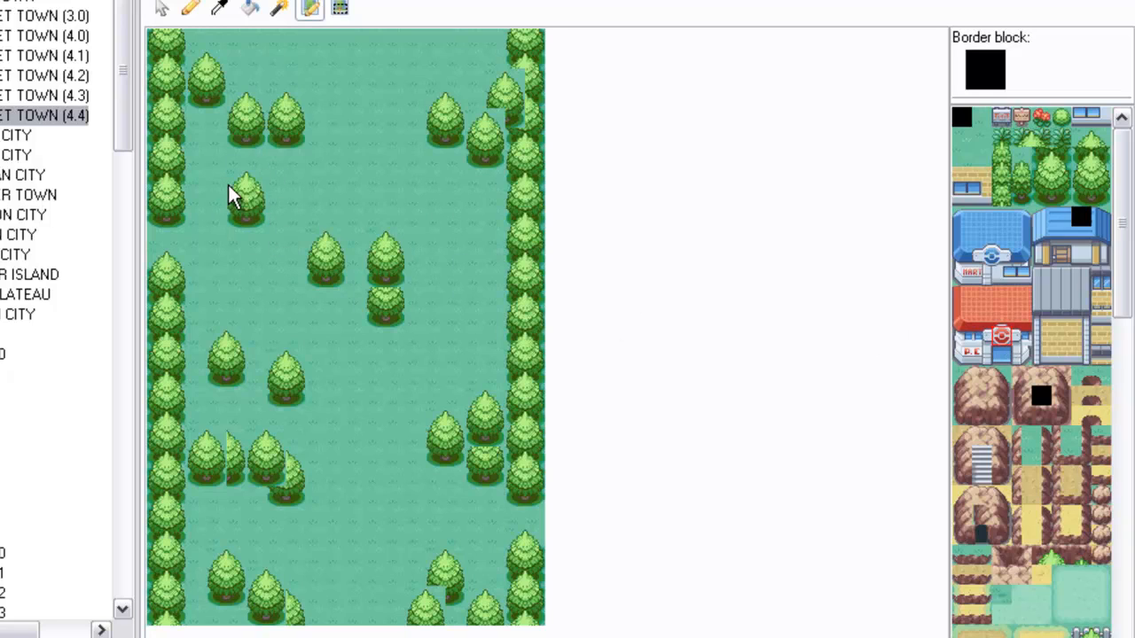
{"action": "left_click", "coordinate": [312, 9]}
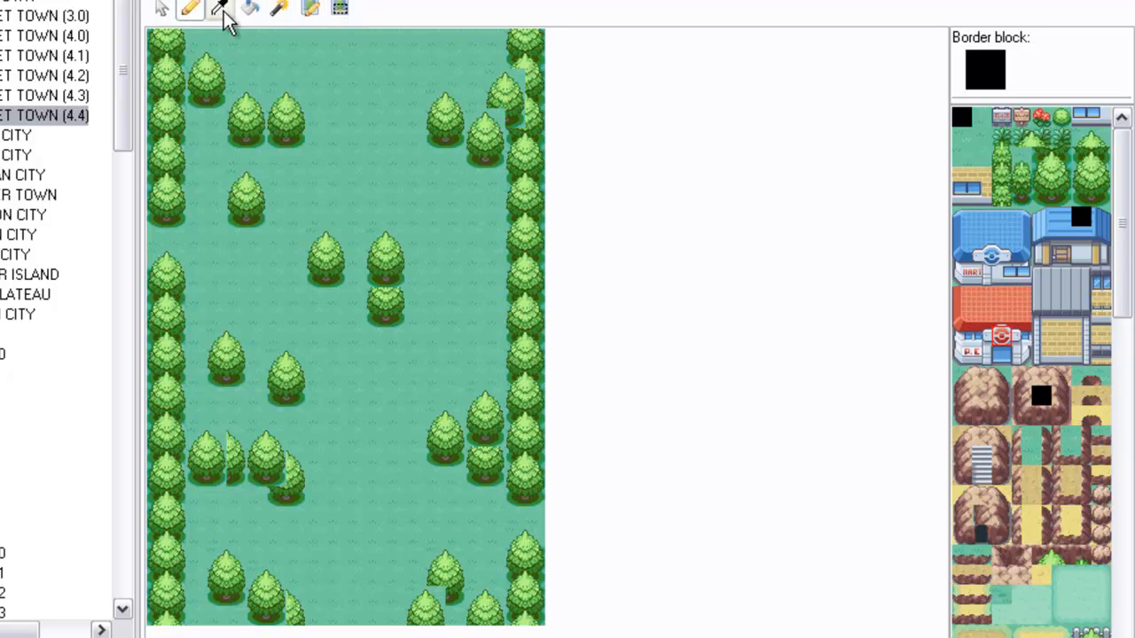
{"action": "left_click_drag", "start_coordinate": [276, 195], "coordinate": [237, 213]}
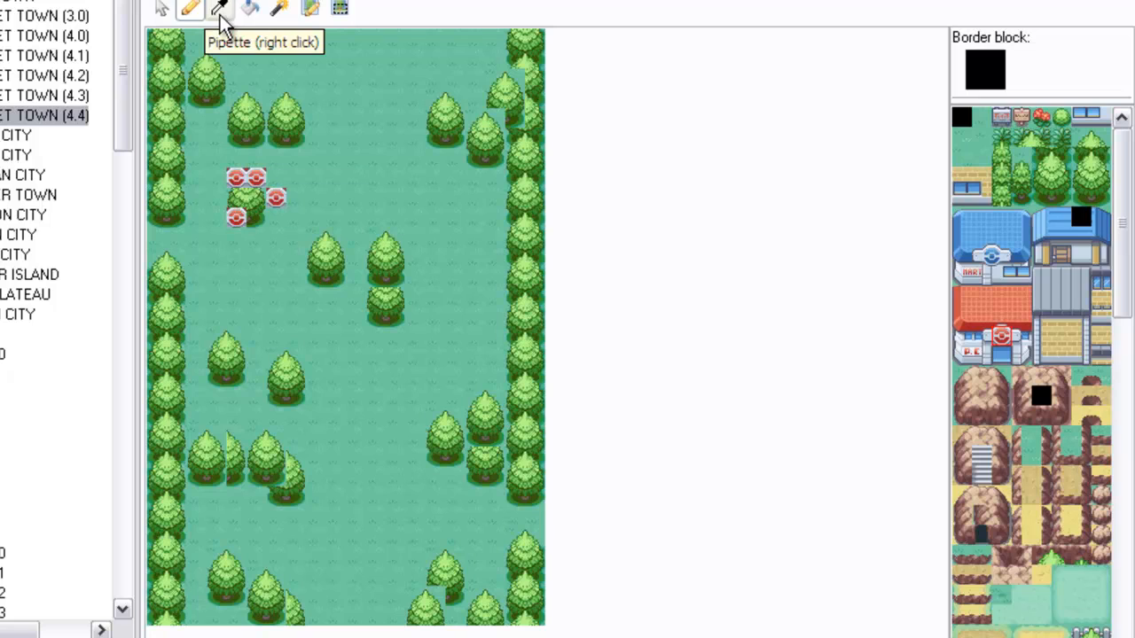
{"action": "right_click", "coordinate": [321, 193]}
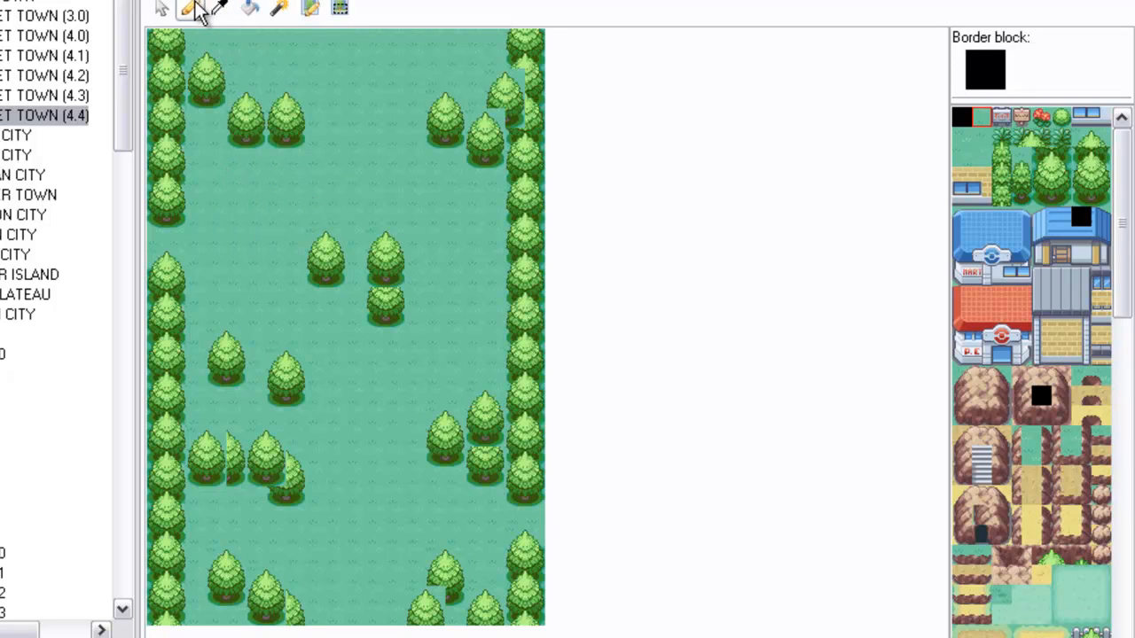
Place single marker tiles in the grass: a Pokémon Center emblem, a Mart emblem piece, a house door and red flowers
{"action": "left_click", "coordinate": [1010, 350]}
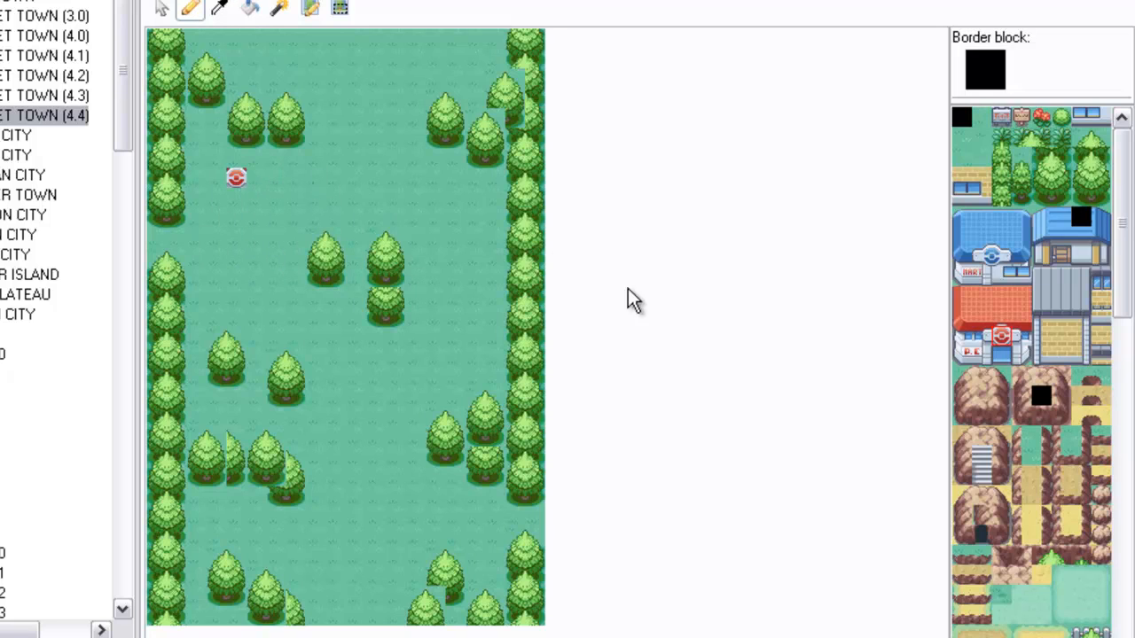
{"action": "left_click", "coordinate": [991, 257]}
{"action": "left_click", "coordinate": [1064, 260]}
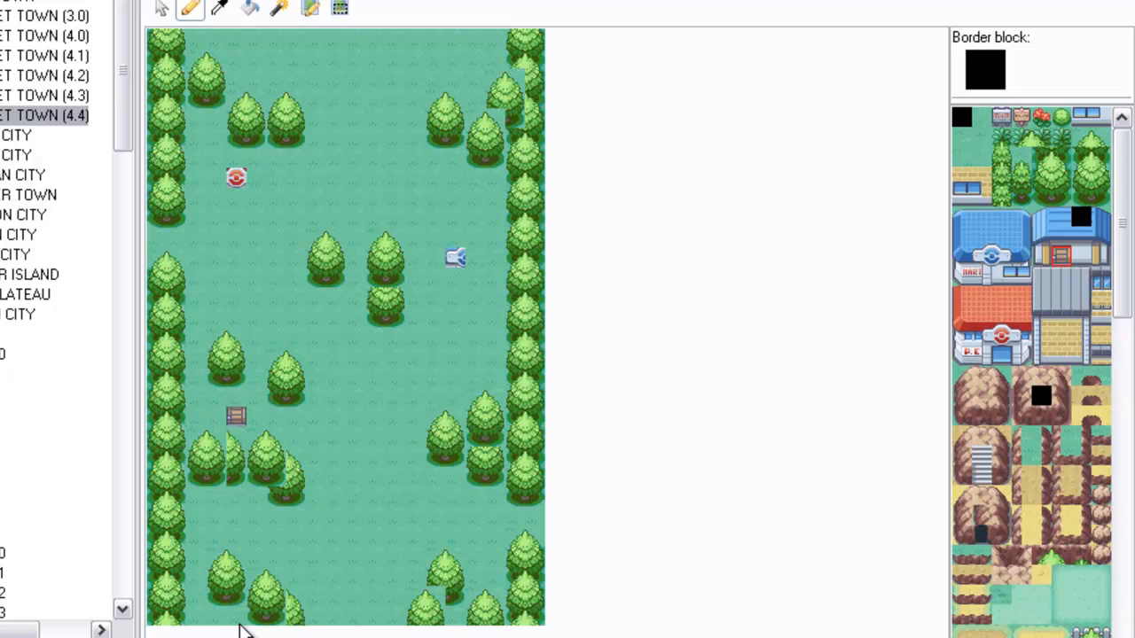
{"action": "left_click", "coordinate": [1034, 119]}
{"action": "left_click", "coordinate": [236, 615]}
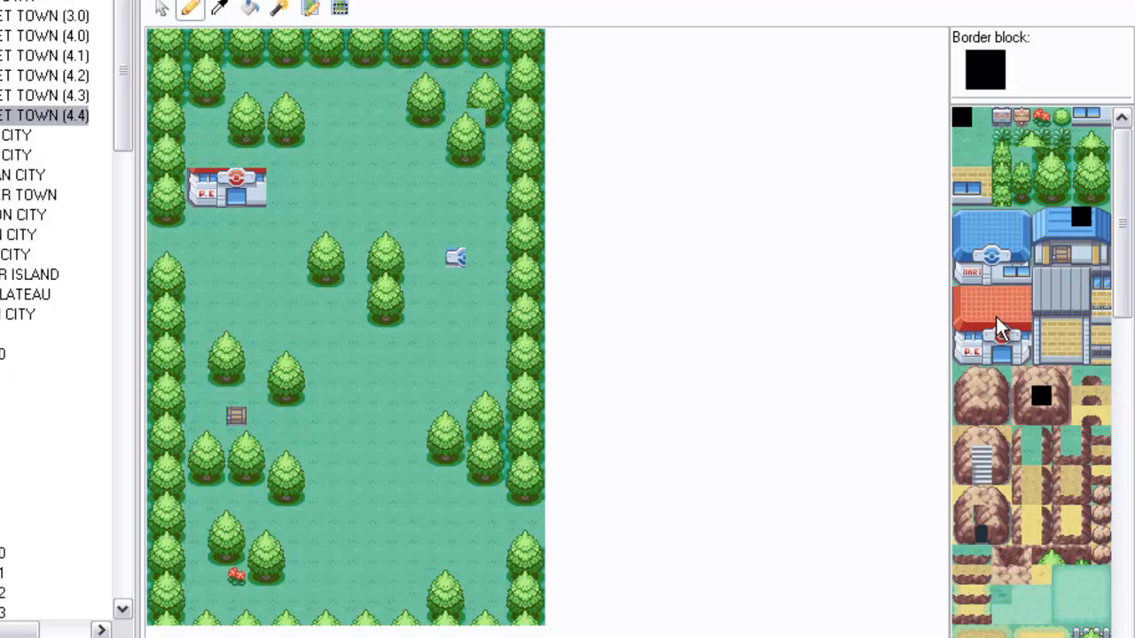
Add the right wall, the right roof side and part of the upper roof edge to the Pokémon Center
{"action": "left_click_drag", "start_coordinate": [1122, 288], "coordinate": [1124, 449]}
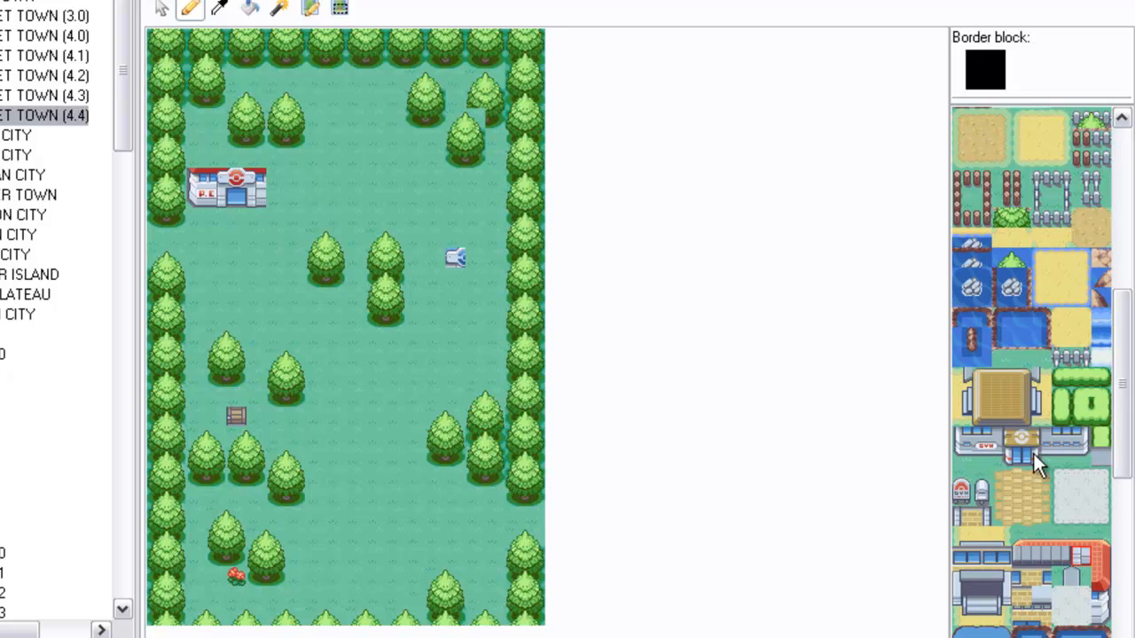
{"action": "left_click", "coordinate": [1102, 616]}
{"action": "left_click", "coordinate": [1100, 595]}
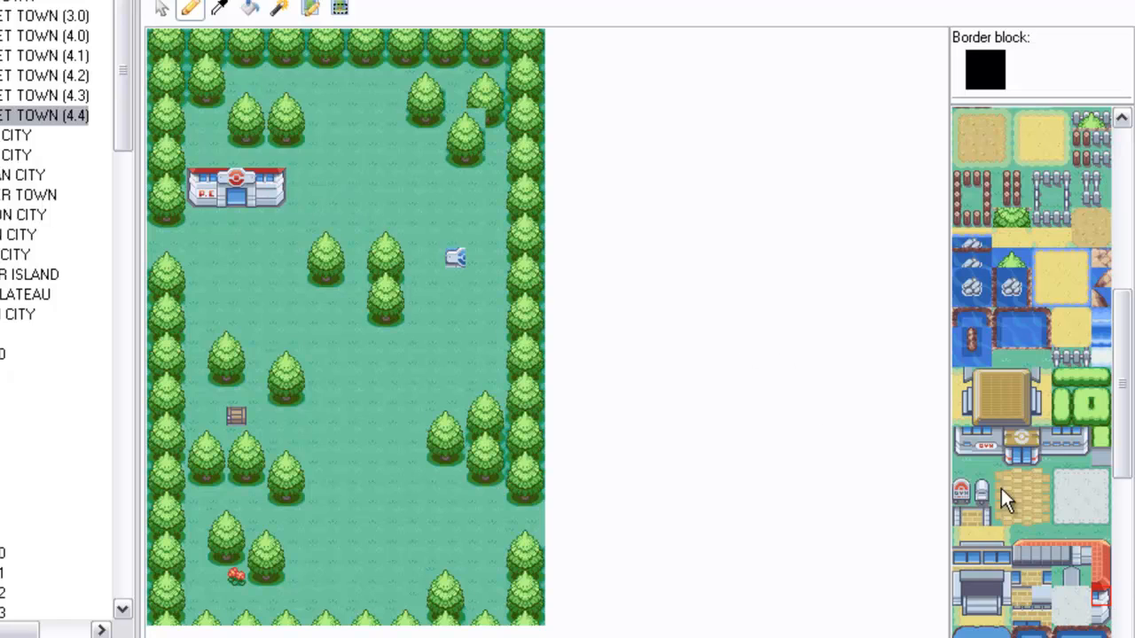
{"action": "left_click", "coordinate": [1100, 578]}
{"action": "left_click", "coordinate": [1097, 559]}
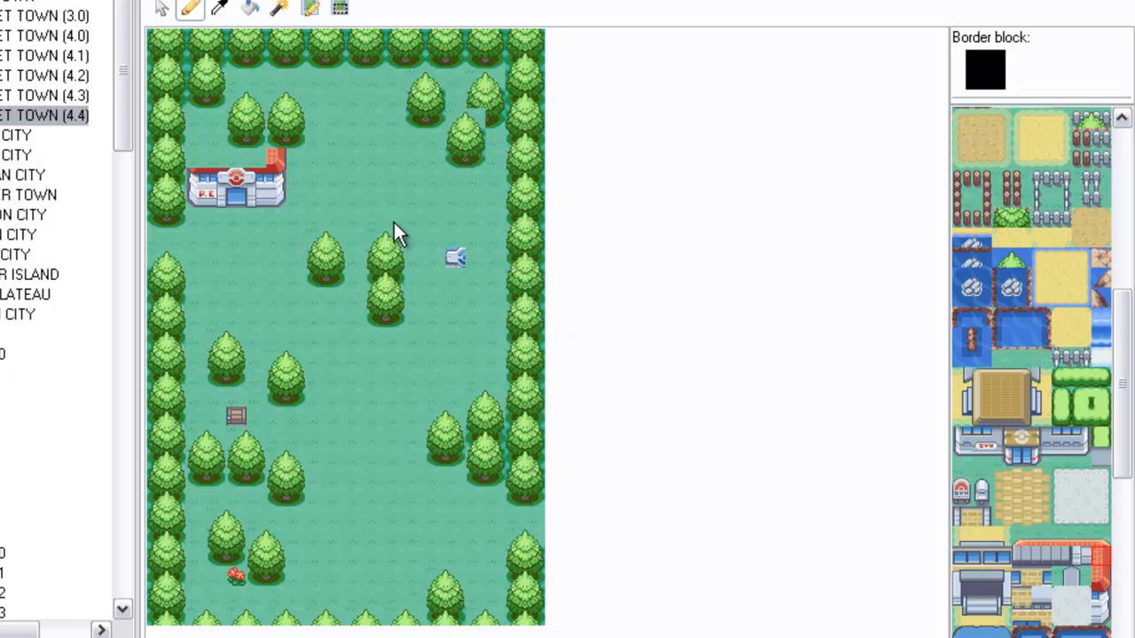
{"action": "left_click", "coordinate": [1100, 538]}
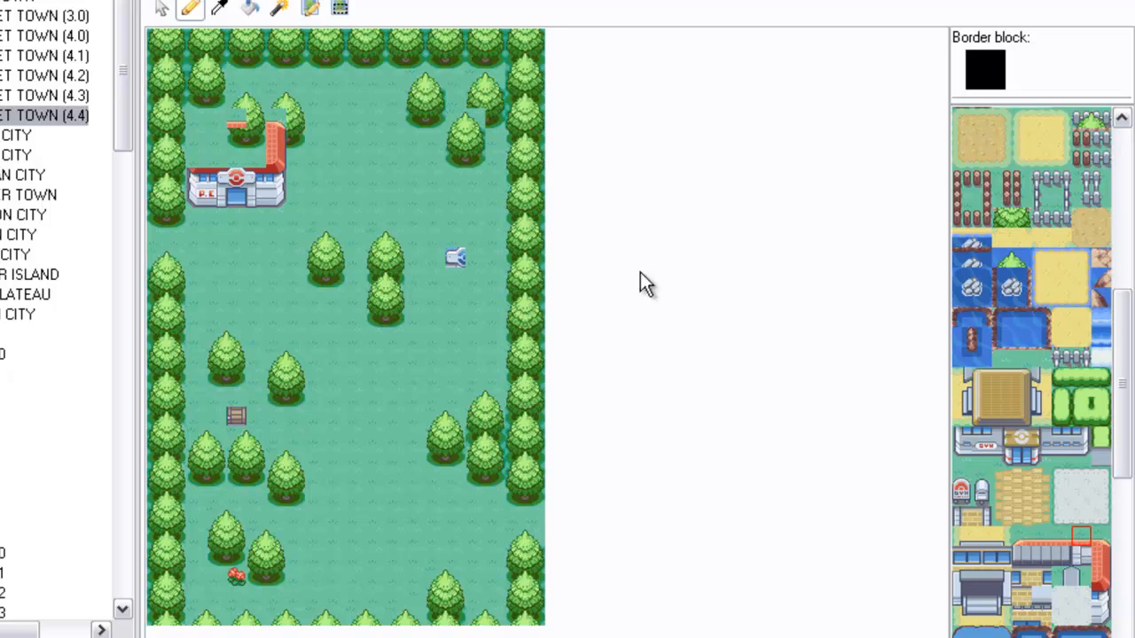
{"action": "left_click", "coordinate": [242, 131]}
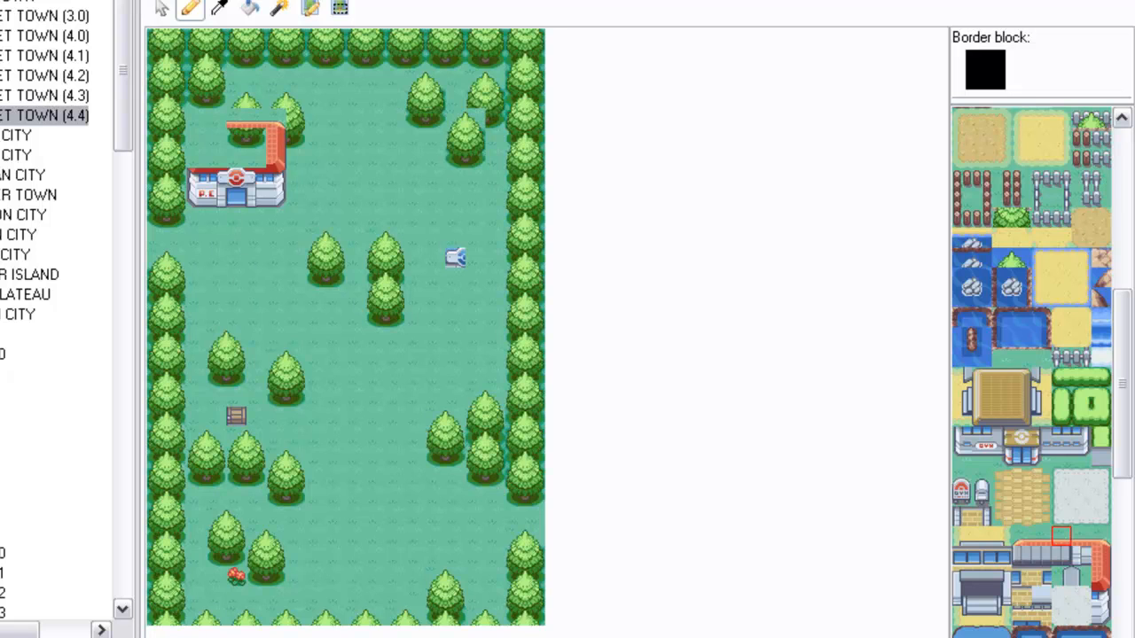
Load the VIRIDIAN CITY (3.1) map and sample the wall tile beside its Pokémon Center door to locate it among the blocks
{"action": "double_click", "coordinate": [11, 135]}
{"action": "left_click", "coordinate": [10, 155]}
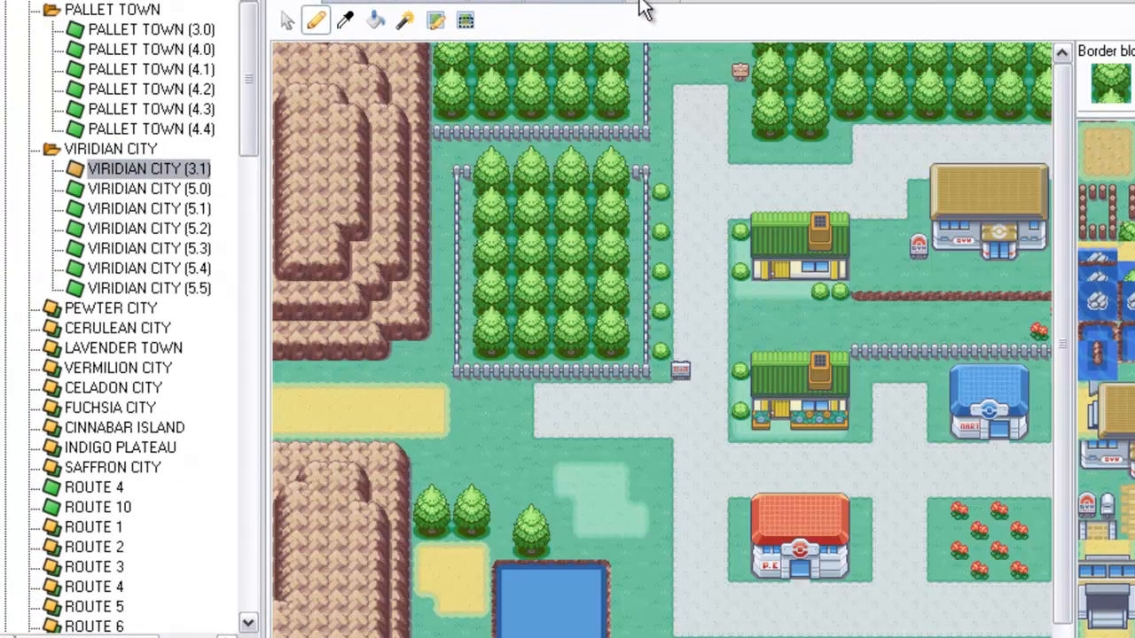
{"action": "left_click", "coordinate": [641, 5]}
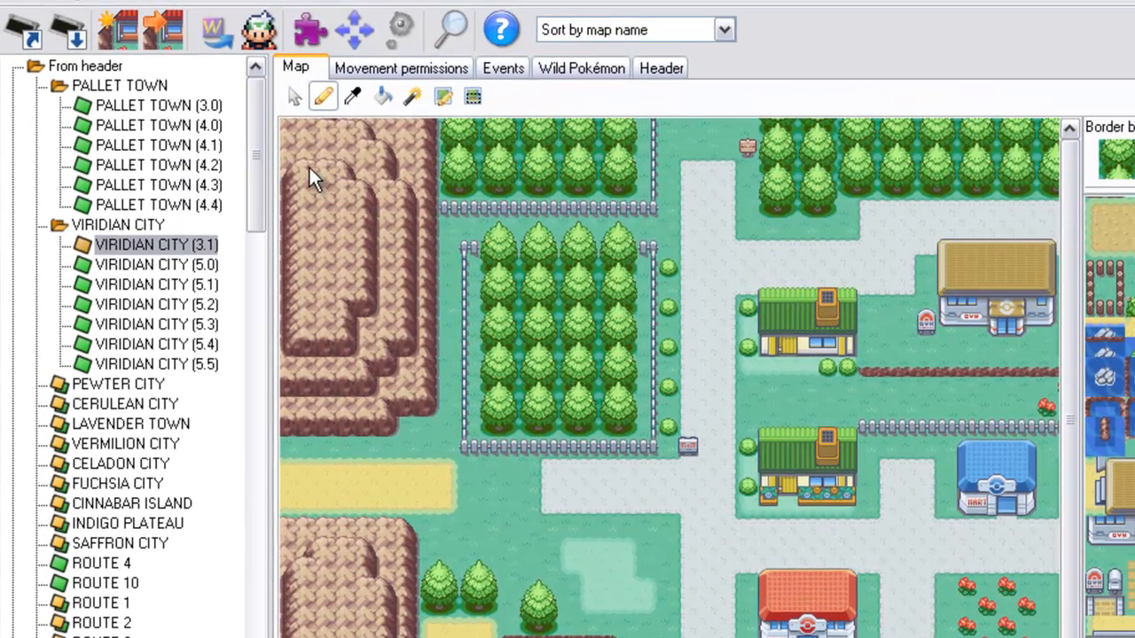
{"action": "left_click", "coordinate": [351, 99]}
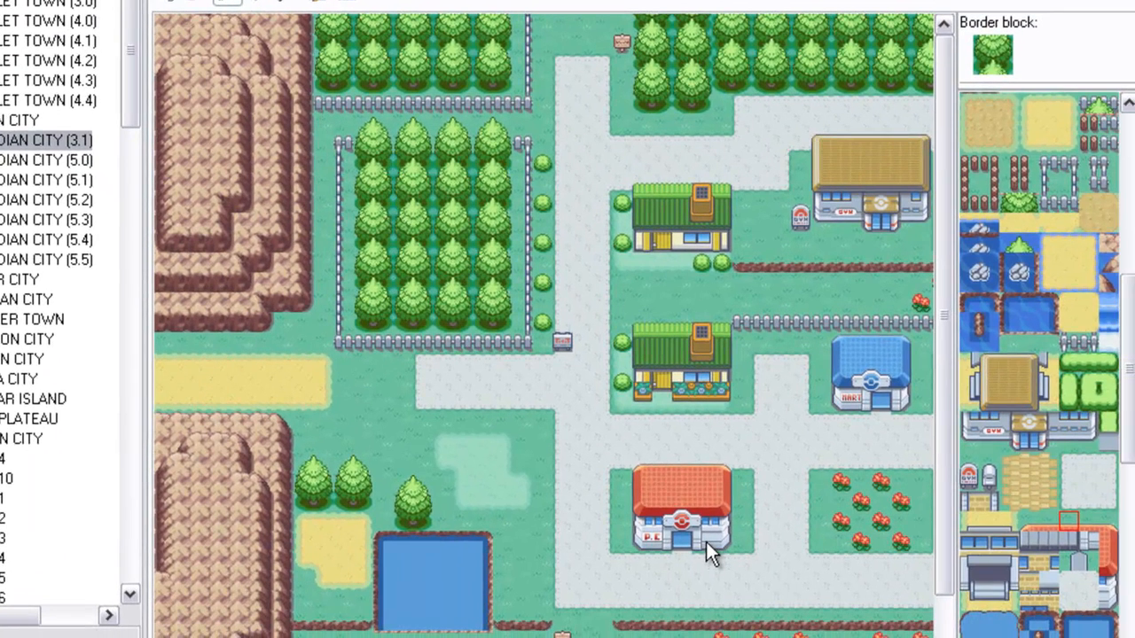
{"action": "left_click", "coordinate": [706, 542]}
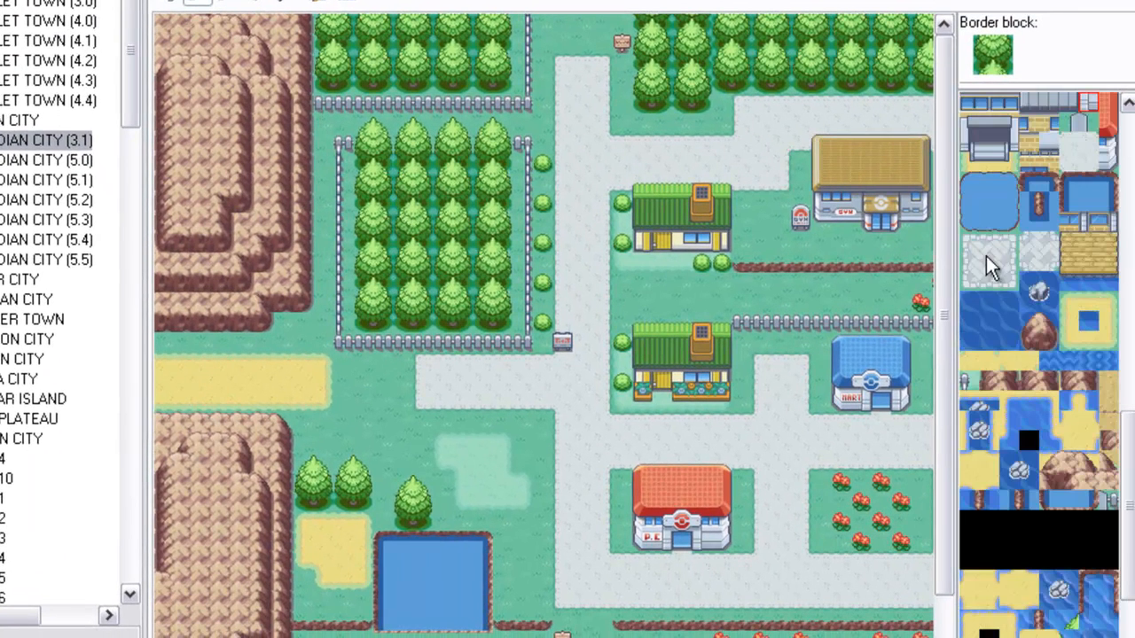
{"action": "left_click", "coordinate": [1127, 104]}
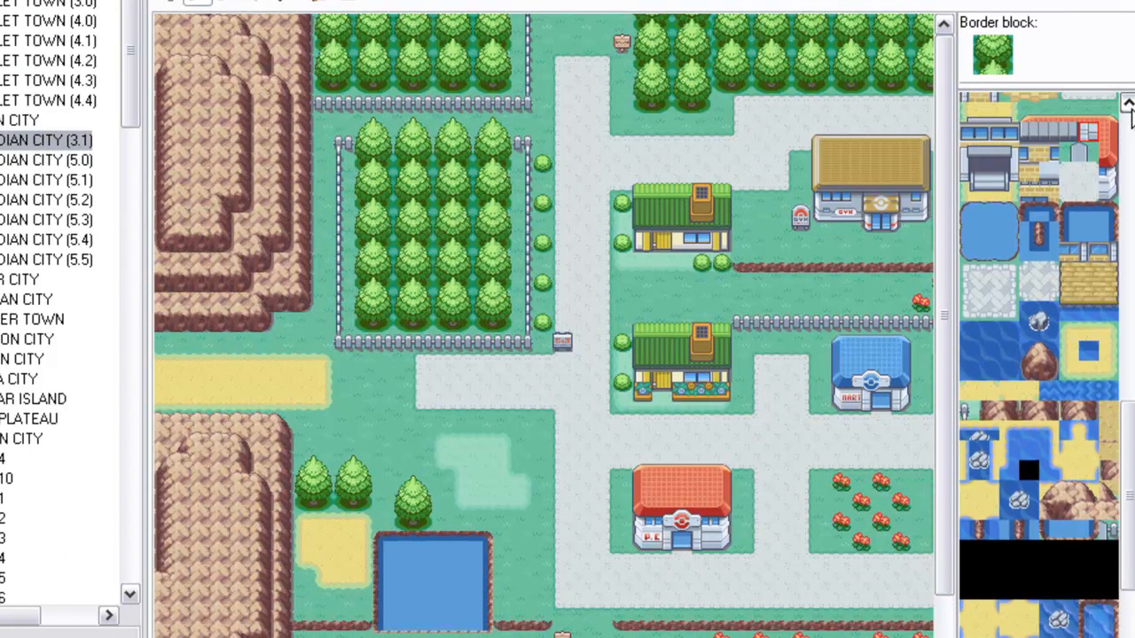
{"action": "left_click", "coordinate": [1127, 104]}
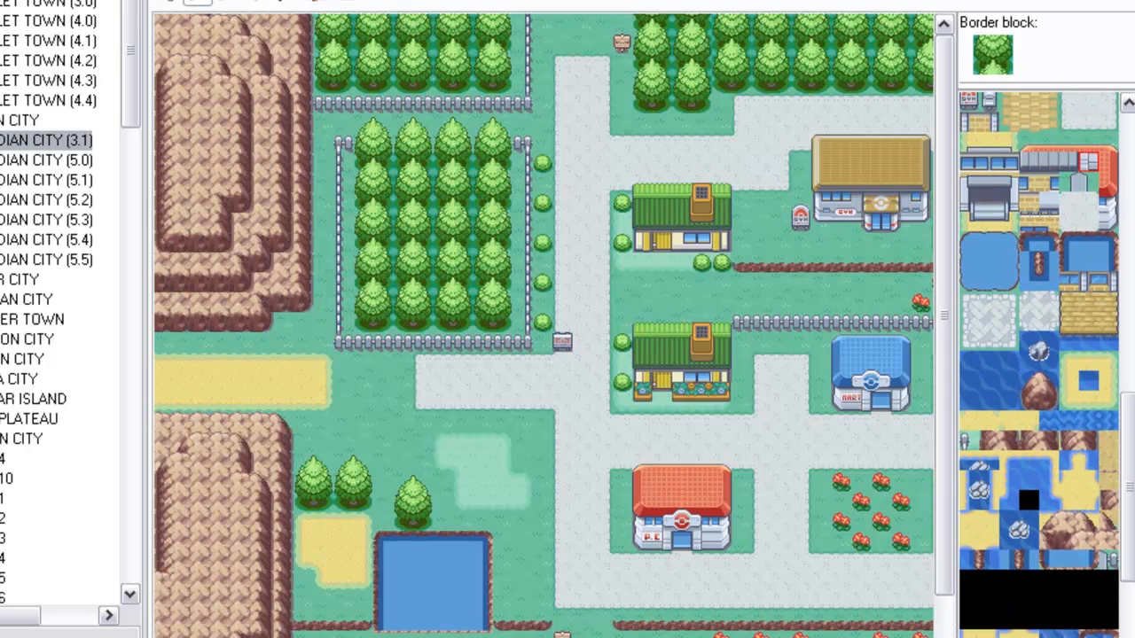
Reopen the PALLET TOWN (4.4) map and place the first wall tiles of the blue-roofed house around its door
{"action": "left_click", "coordinate": [0, 121]}
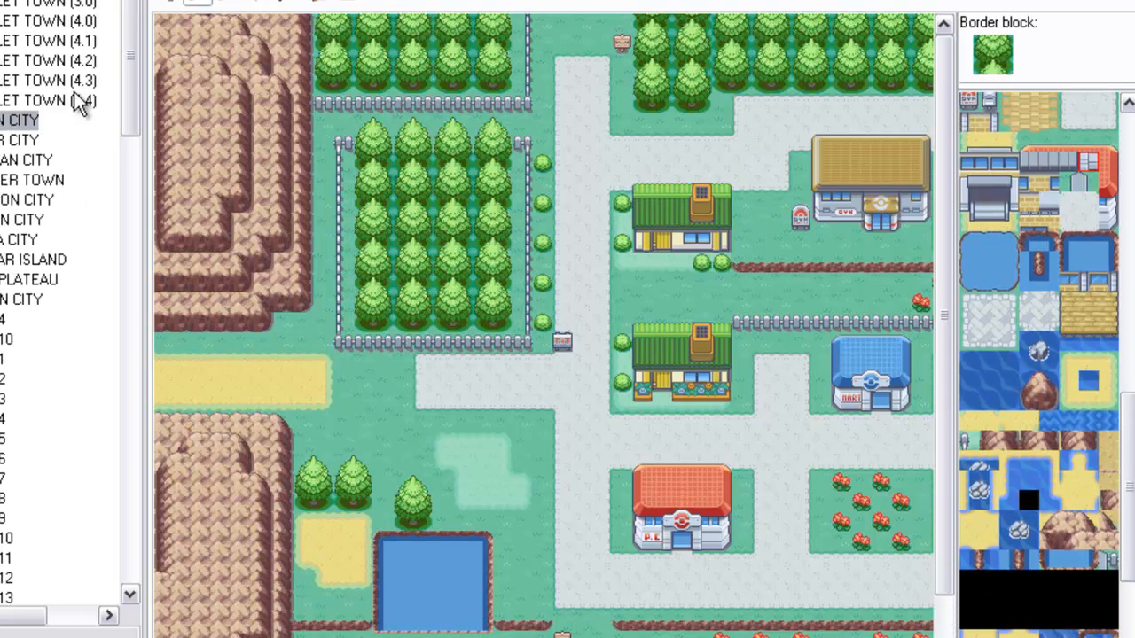
{"action": "left_click", "coordinate": [77, 88]}
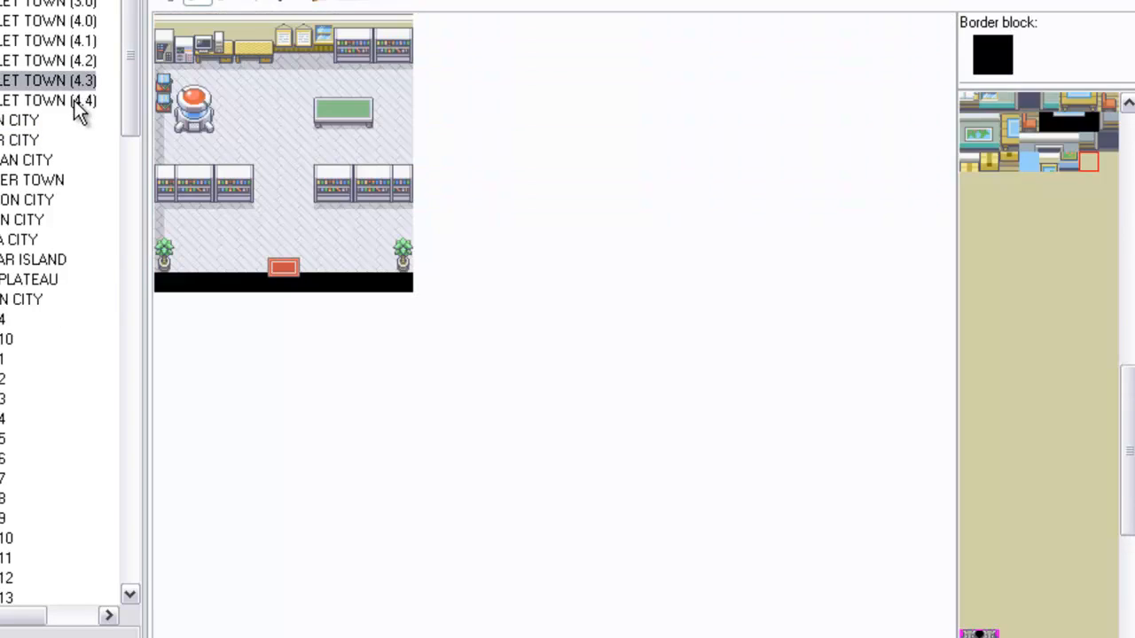
{"action": "left_click", "coordinate": [77, 103]}
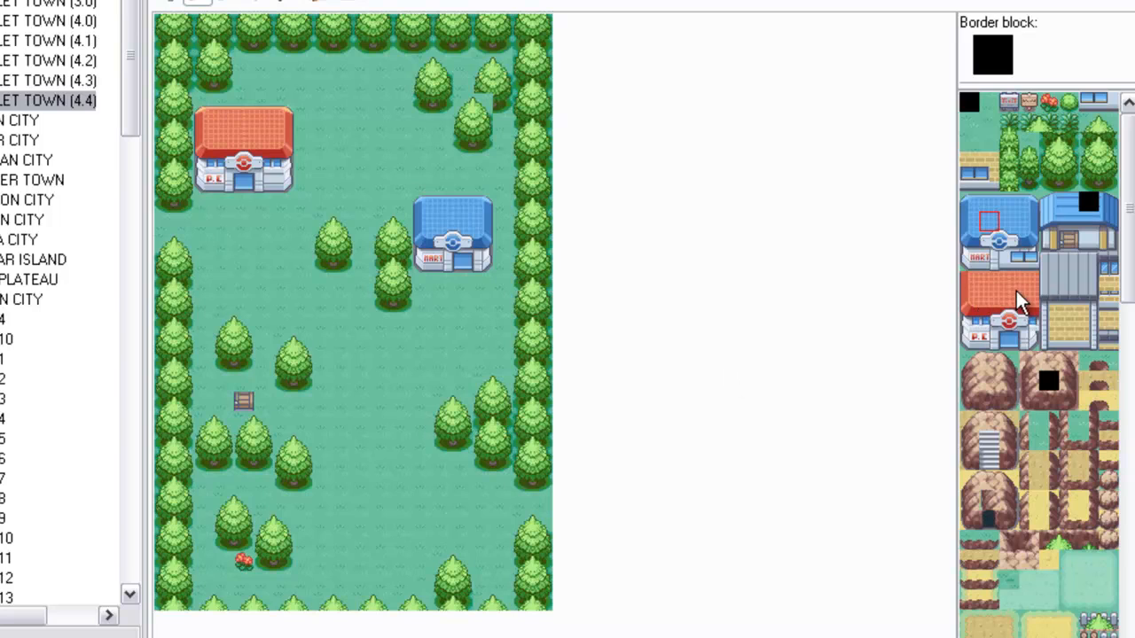
{"action": "left_click", "coordinate": [1047, 240]}
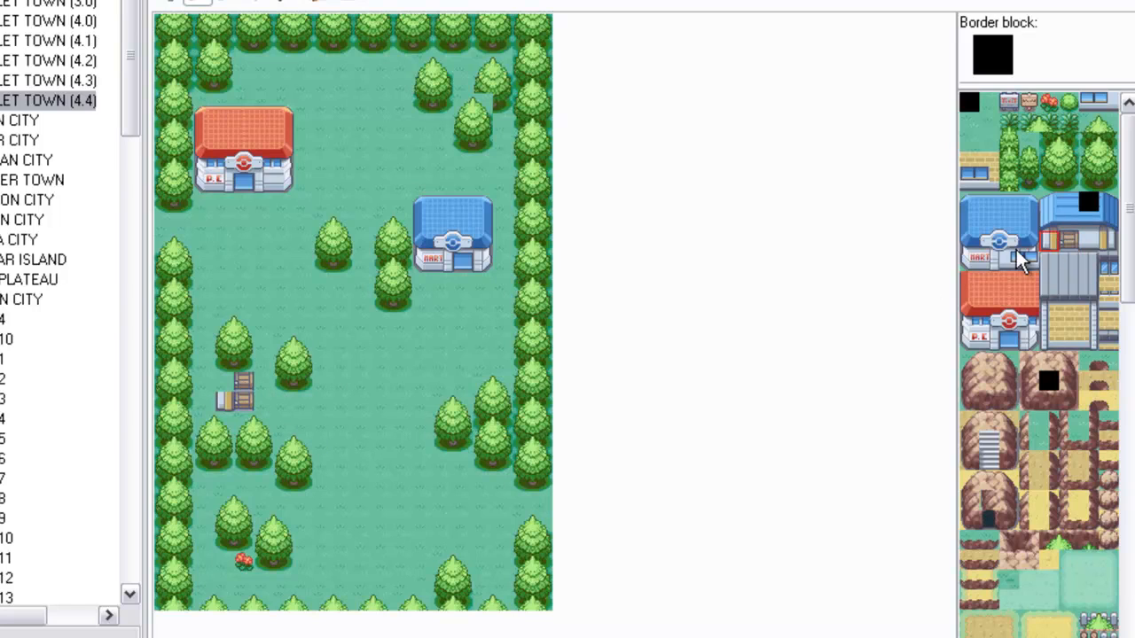
{"action": "left_click", "coordinate": [1092, 236]}
Load the PALLET TOWN (3.0) map, examine its own building blocks, and return to PALLET TOWN (4.4)
{"action": "left_click", "coordinate": [7, 5]}
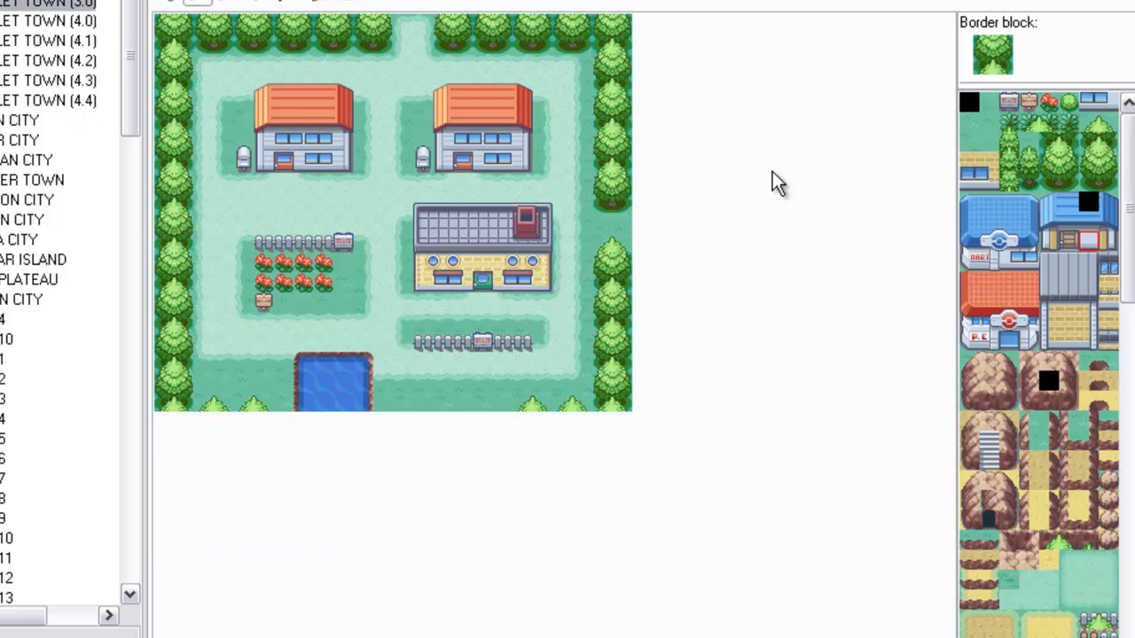
{"action": "left_click_drag", "start_coordinate": [1130, 364], "coordinate": [1130, 632]}
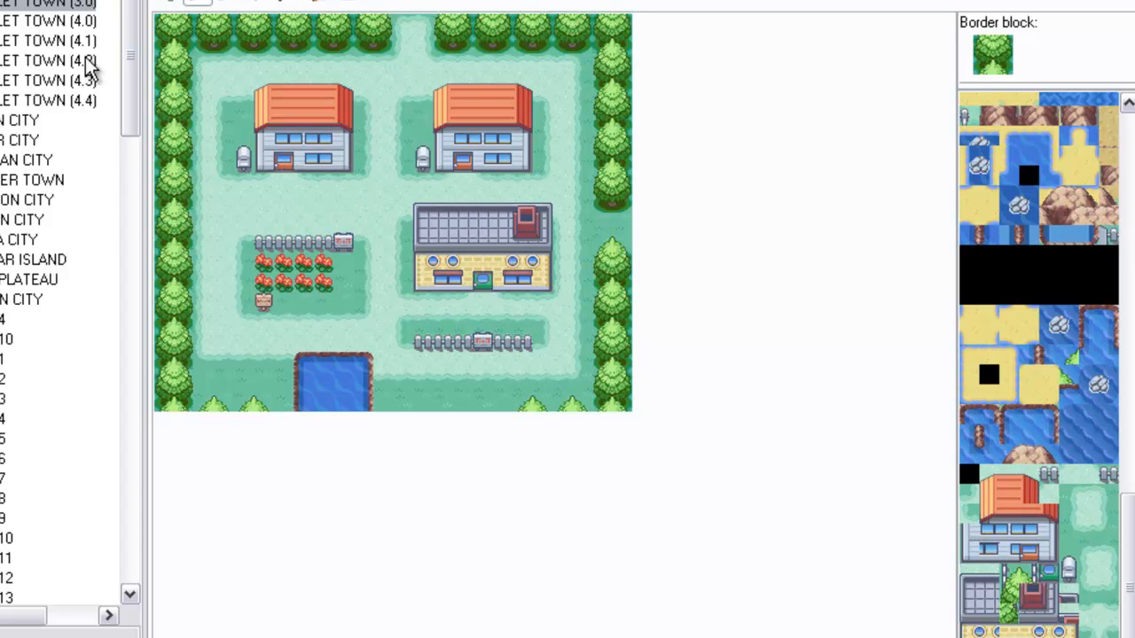
{"action": "left_click", "coordinate": [65, 102]}
{"action": "left_click_drag", "start_coordinate": [1127, 557], "coordinate": [1127, 222]}
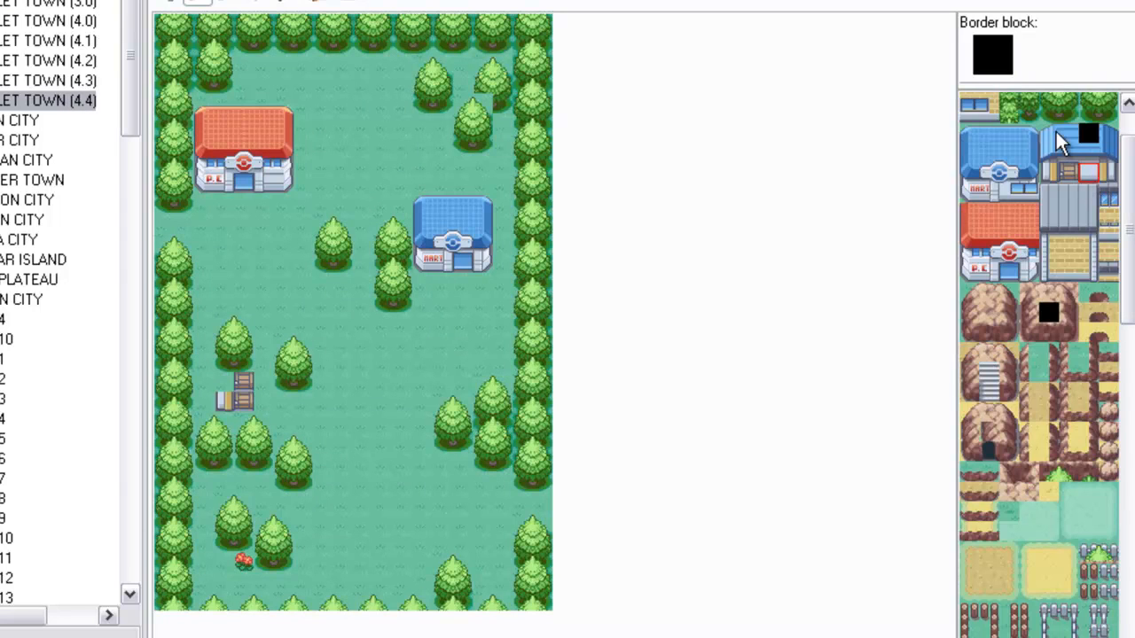
Complete the house's wall row with plain wall tiles beside the upper door and the left and right wall ends
{"action": "left_click", "coordinate": [233, 399]}
{"action": "left_click", "coordinate": [260, 382]}
{"action": "left_click", "coordinate": [1048, 172]}
{"action": "left_click", "coordinate": [204, 382]}
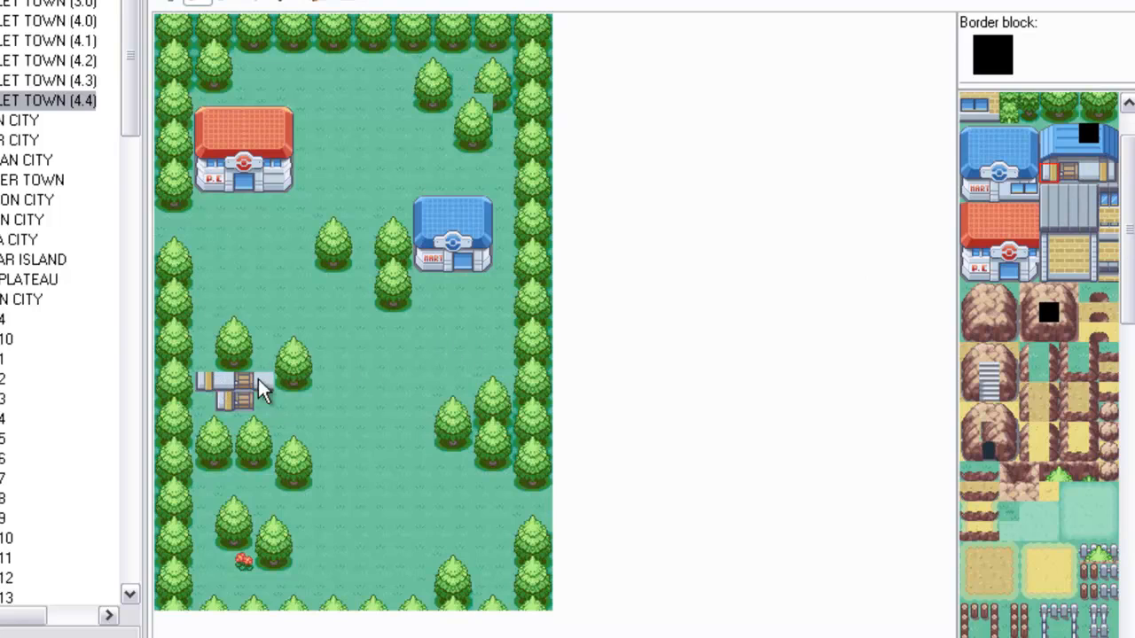
{"action": "left_click", "coordinate": [1108, 153]}
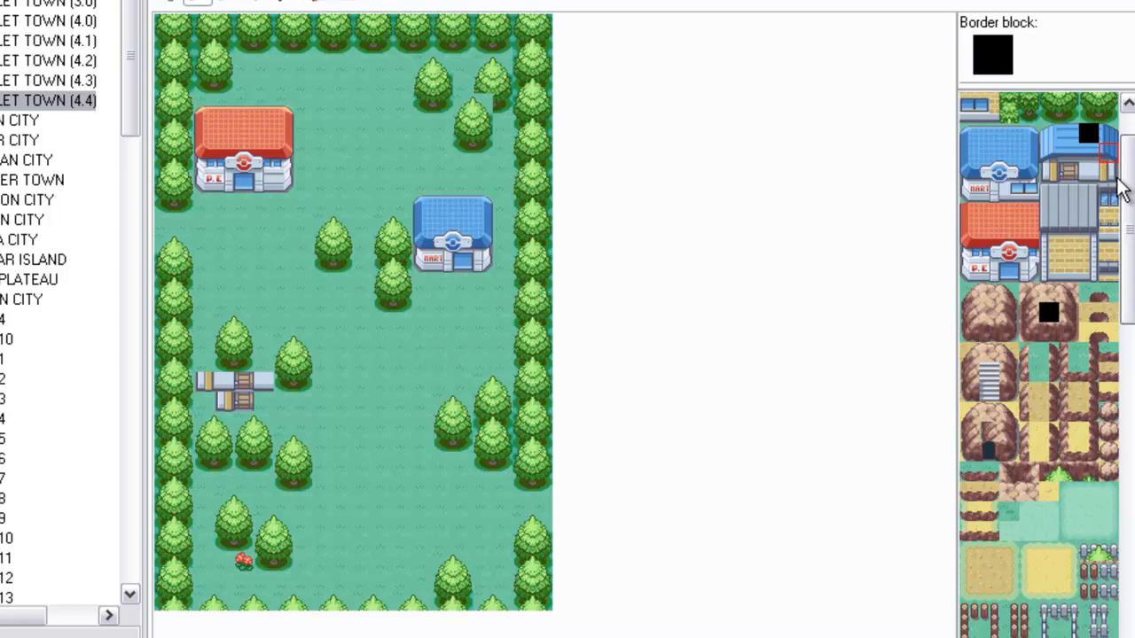
{"action": "left_click", "coordinate": [288, 387]}
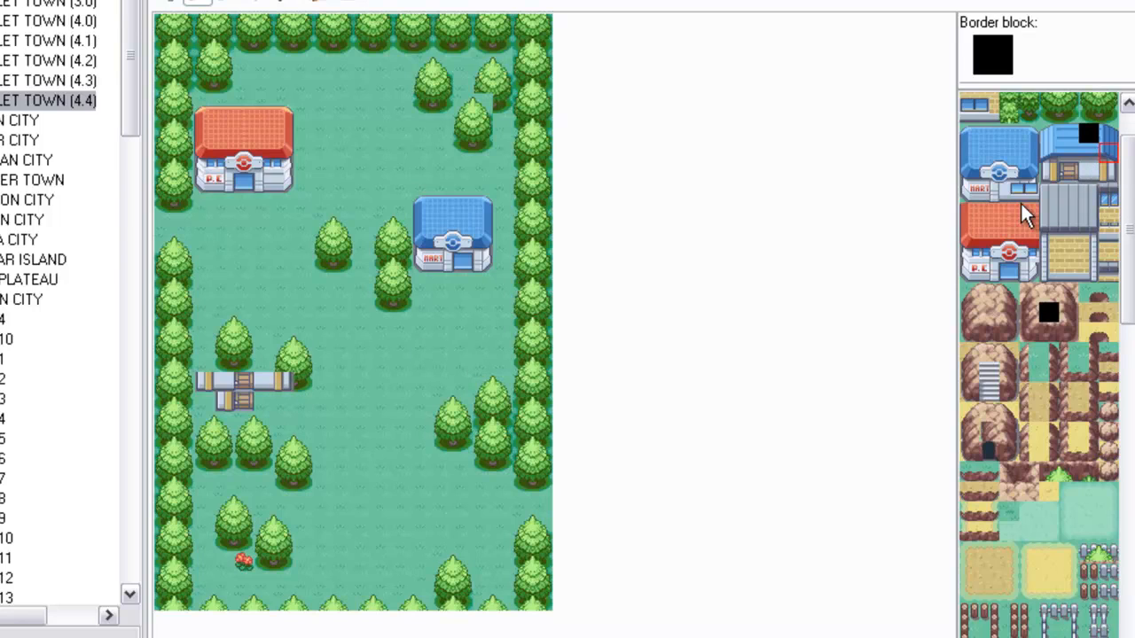
Add the lower blue roof row above the house's walls, including both roof corners and the middle tiles
{"action": "left_click", "coordinate": [282, 366]}
{"action": "left_click", "coordinate": [1090, 156]}
{"action": "left_click", "coordinate": [264, 364]}
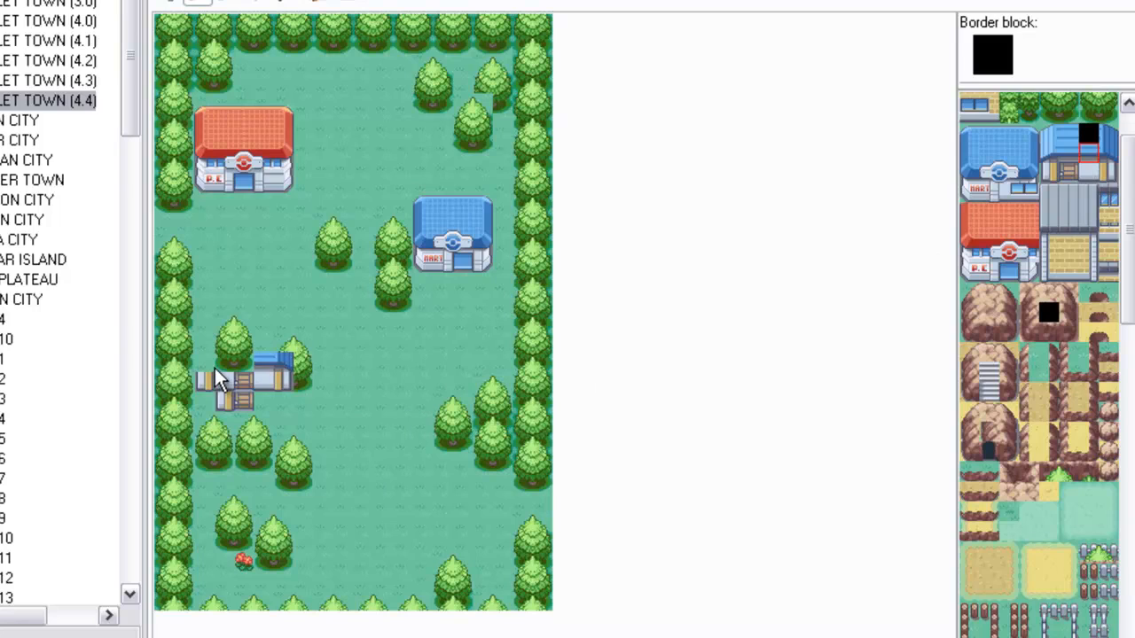
{"action": "left_click", "coordinate": [217, 366]}
{"action": "left_click", "coordinate": [1052, 155]}
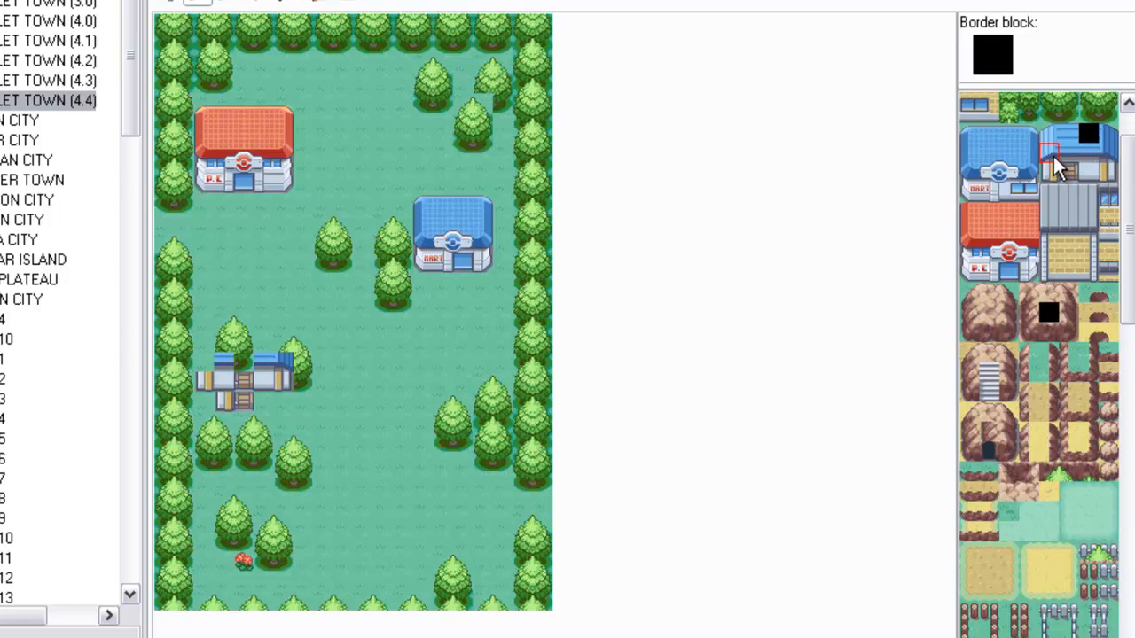
{"action": "left_click", "coordinate": [204, 365]}
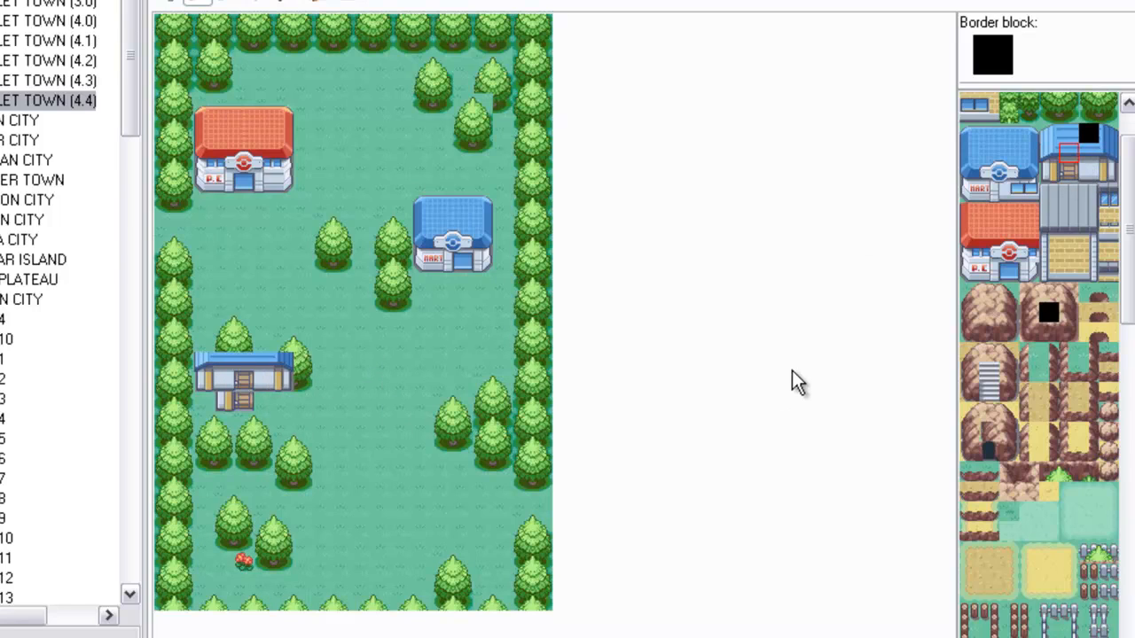
Add the upper blue roof row from the left edge through the middle tiles to the right edge
{"action": "left_click", "coordinate": [1088, 159]}
{"action": "left_click", "coordinate": [1064, 163]}
{"action": "left_click", "coordinate": [1050, 133]}
{"action": "left_click", "coordinate": [206, 344]}
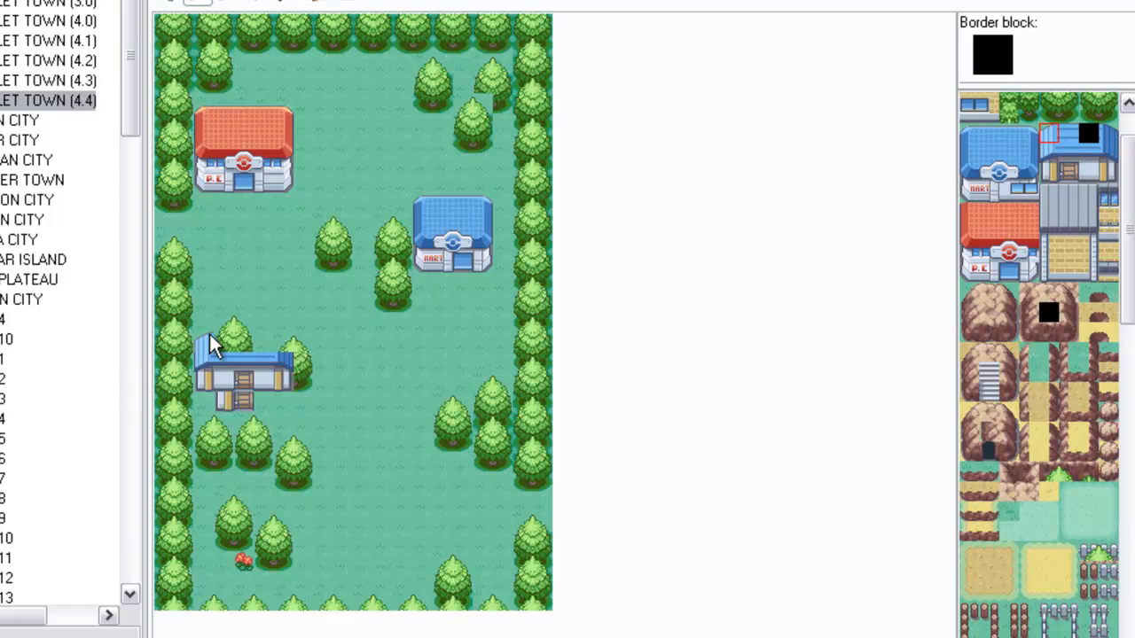
{"action": "left_click_drag", "start_coordinate": [1090, 133], "coordinate": [1068, 131]}
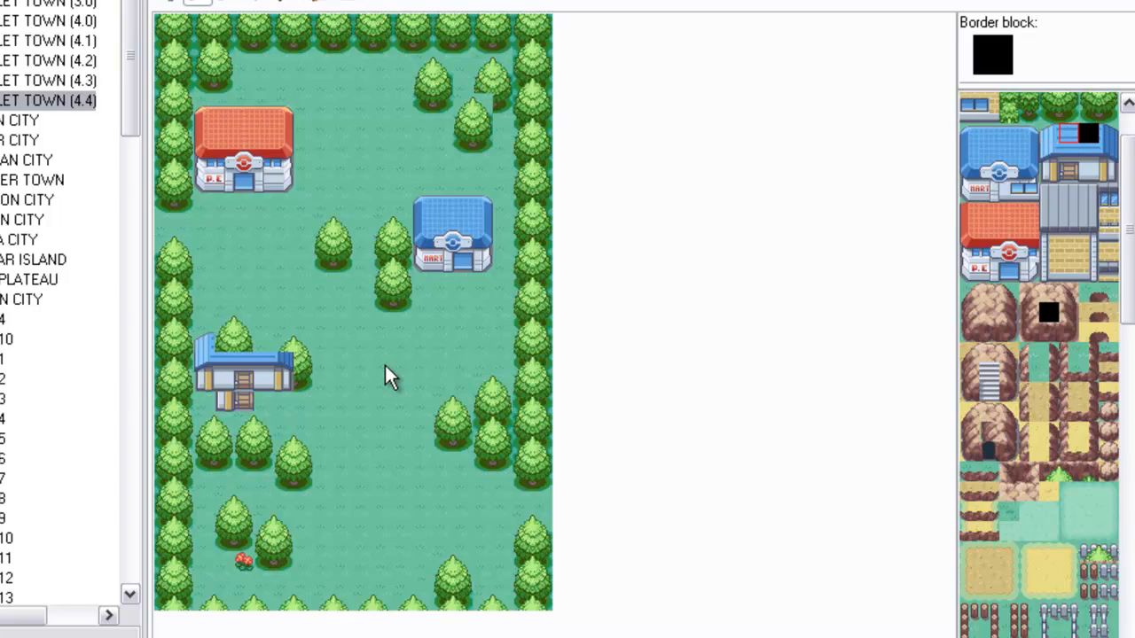
{"action": "left_click", "coordinate": [229, 344]}
{"action": "left_click_drag", "start_coordinate": [229, 350], "coordinate": [266, 349]}
{"action": "left_click", "coordinate": [1108, 133]}
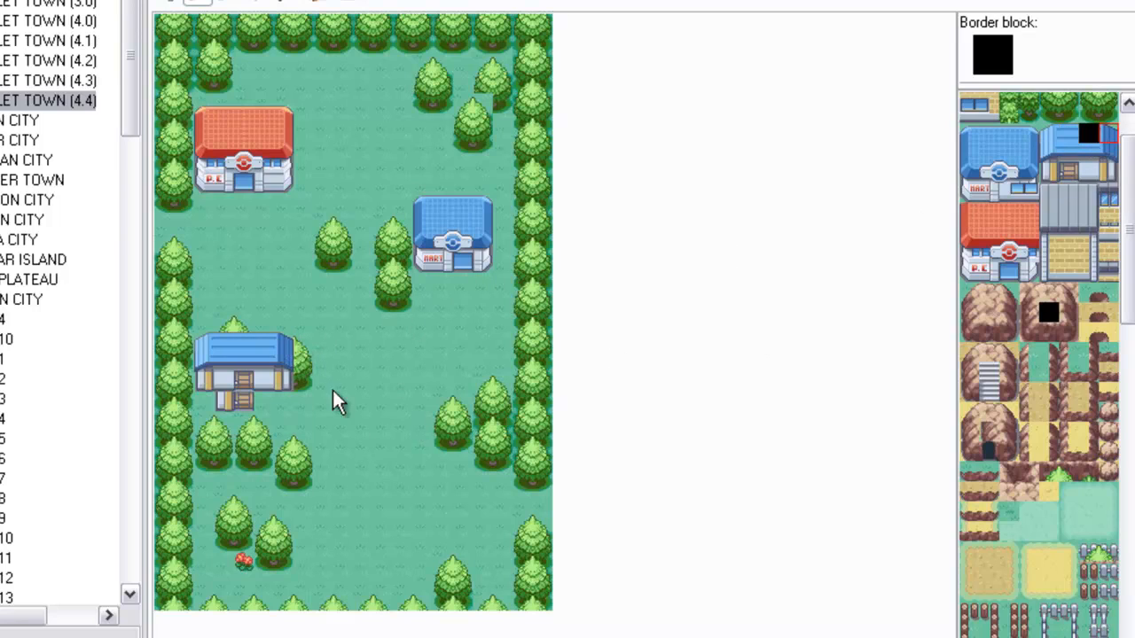
Clear the leftover door tiles and tree parts around the house with grass, and put two tree-base tiles beside it
{"action": "scroll", "coordinate": [1130, 235], "scroll_direction": "up", "scroll_amount": 2}
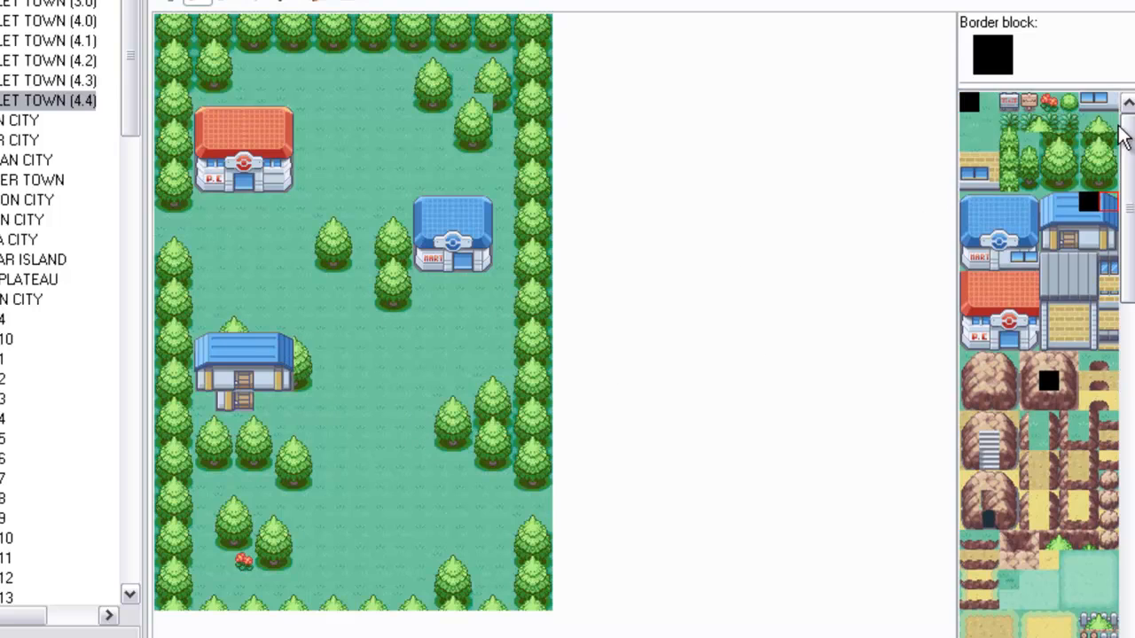
{"action": "left_click", "coordinate": [989, 101]}
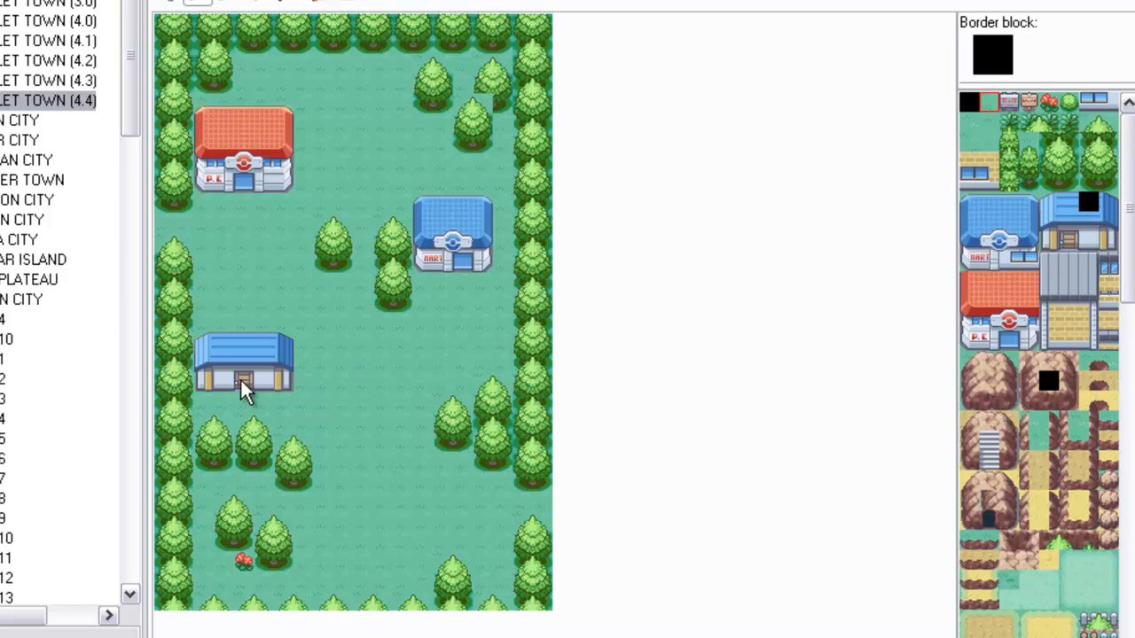
{"action": "left_click", "coordinate": [1085, 183]}
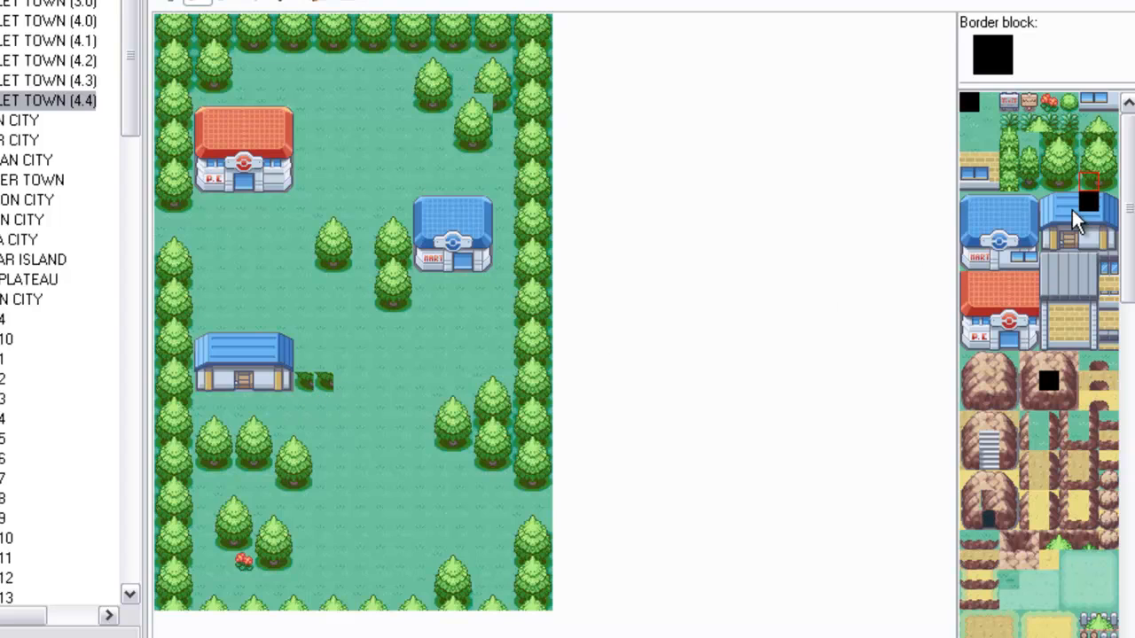
Copy the single tree near the Mart as a big block and stamp two overlapping trees right of the house
{"action": "left_click", "coordinate": [353, 4]}
{"action": "left_click_drag", "start_coordinate": [345, 260], "coordinate": [324, 215]}
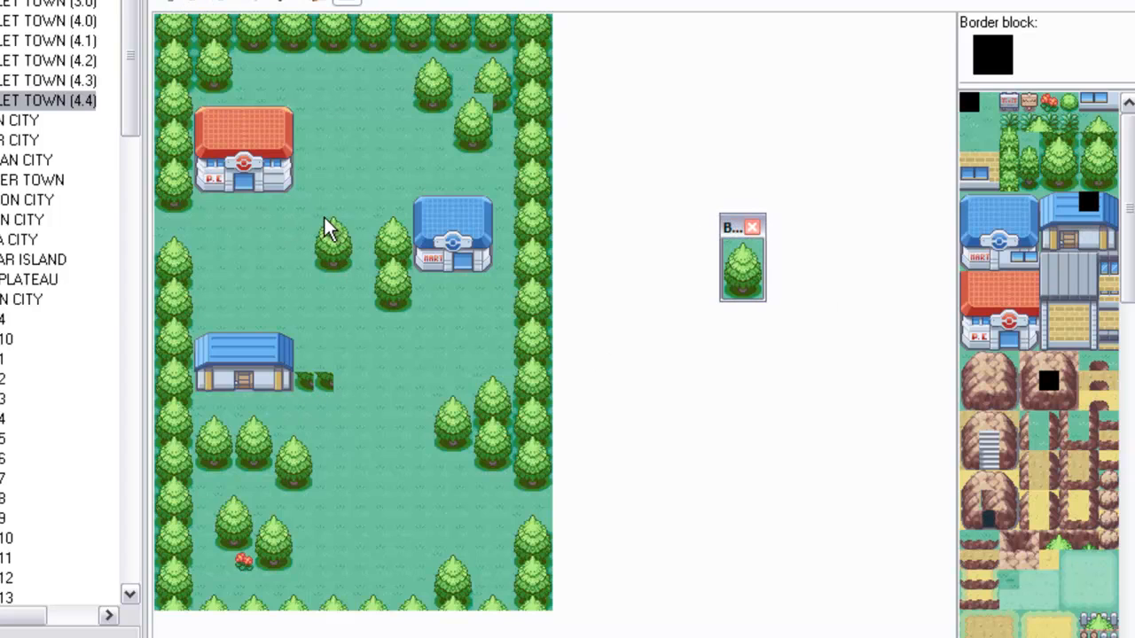
{"action": "left_click", "coordinate": [303, 381]}
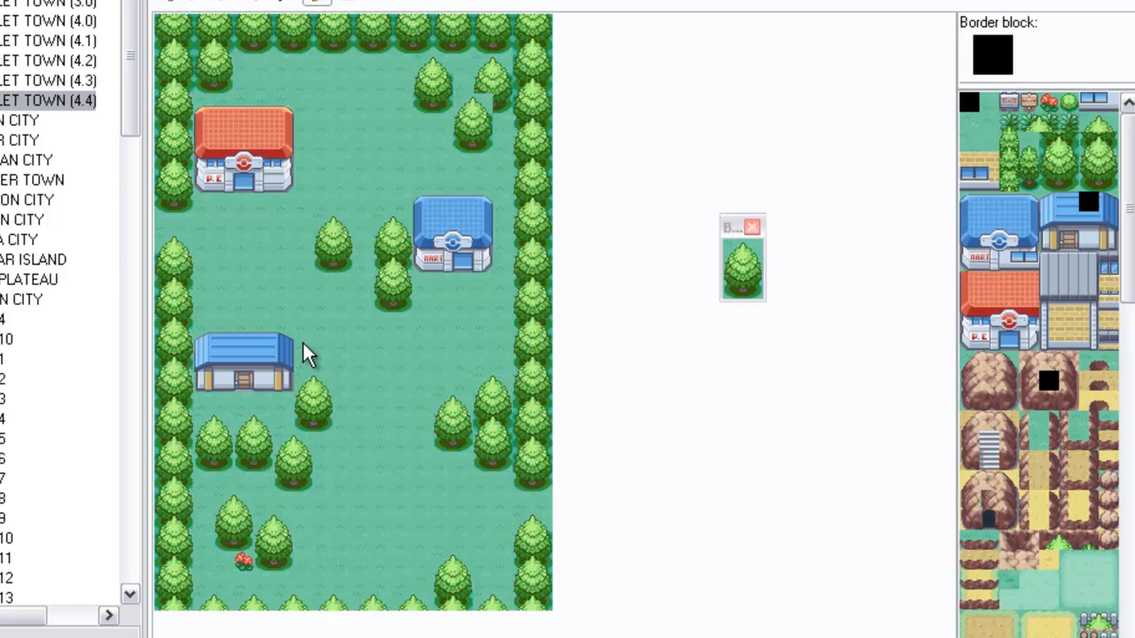
{"action": "left_click", "coordinate": [302, 342]}
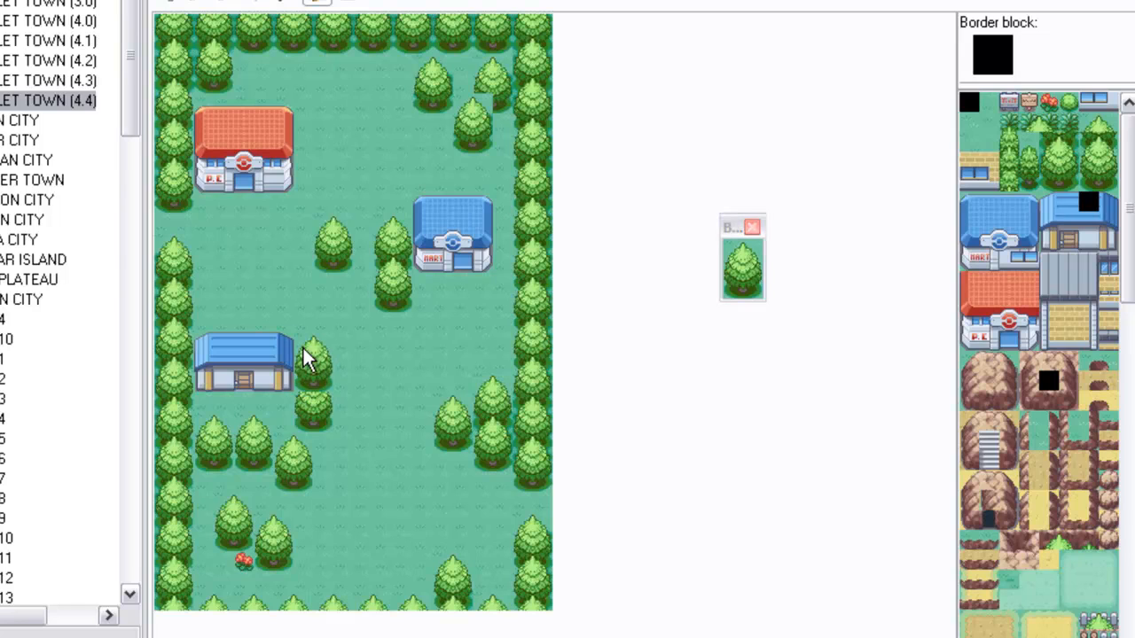
{"action": "left_click", "coordinate": [752, 227]}
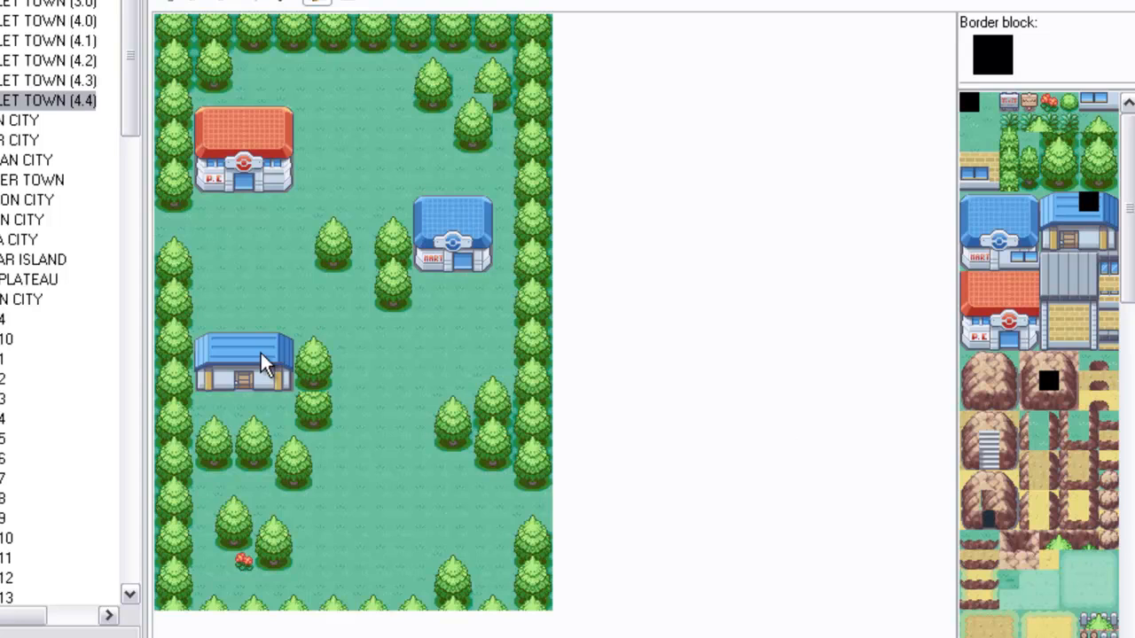
Copy the whole blue-roofed house as a big block, stamp it two tiles further right, and clear the leftover parts with grass
{"action": "left_click", "coordinate": [352, 2]}
{"action": "right_click_drag", "start_coordinate": [288, 386], "coordinate": [198, 337]}
{"action": "left_click", "coordinate": [220, 332]}
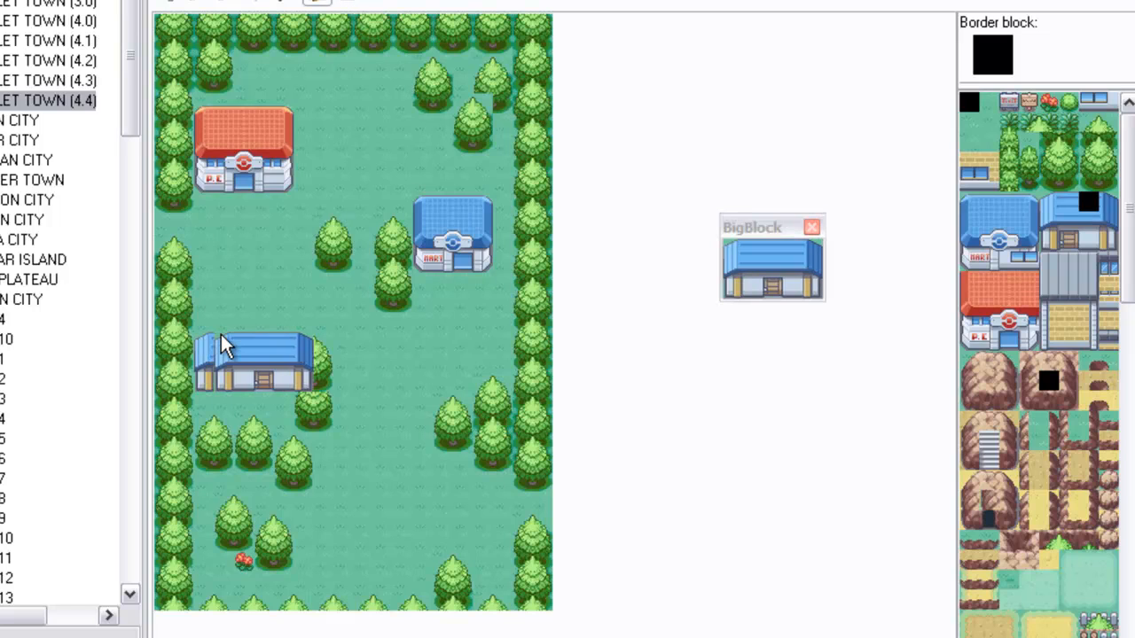
{"action": "left_click", "coordinate": [241, 334]}
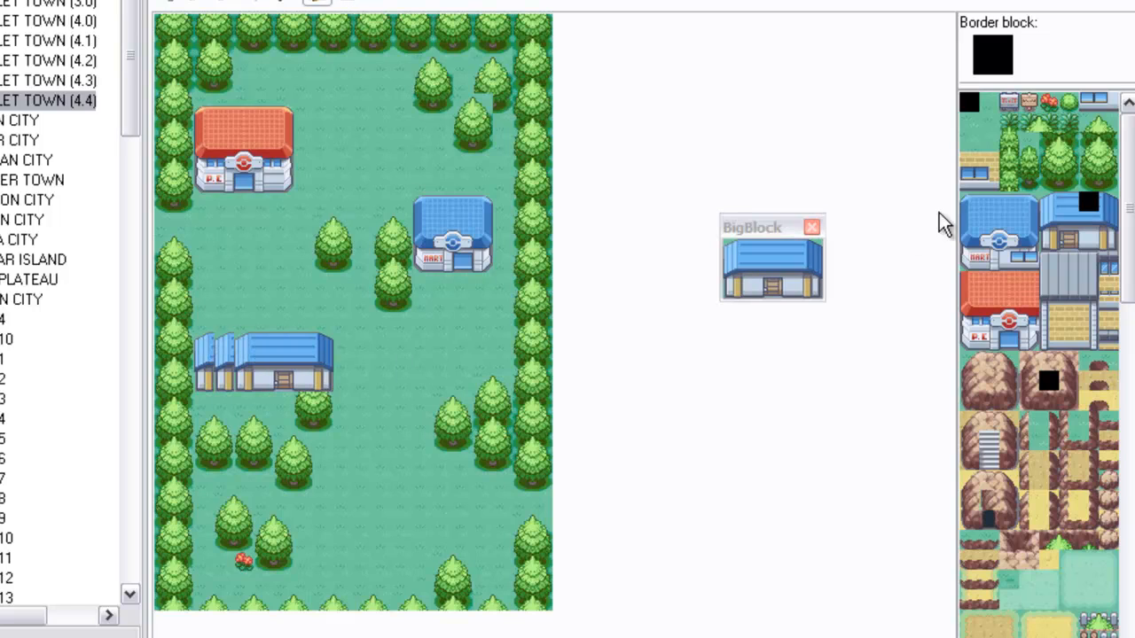
{"action": "left_click", "coordinate": [809, 228]}
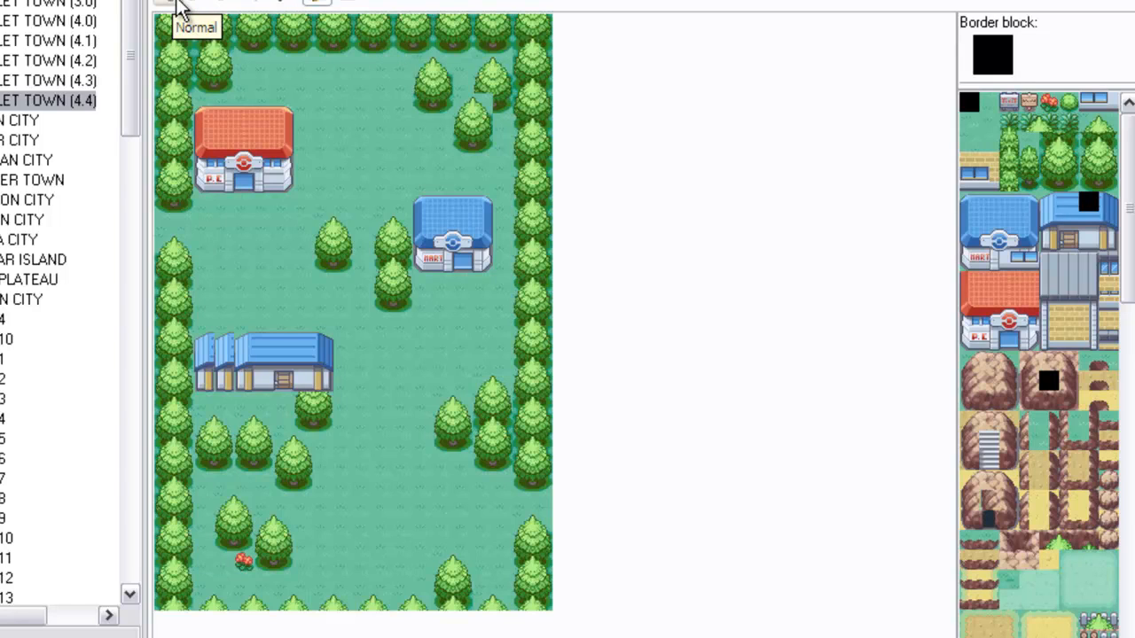
{"action": "left_click", "coordinate": [224, 4]}
{"action": "right_click", "coordinate": [230, 314]}
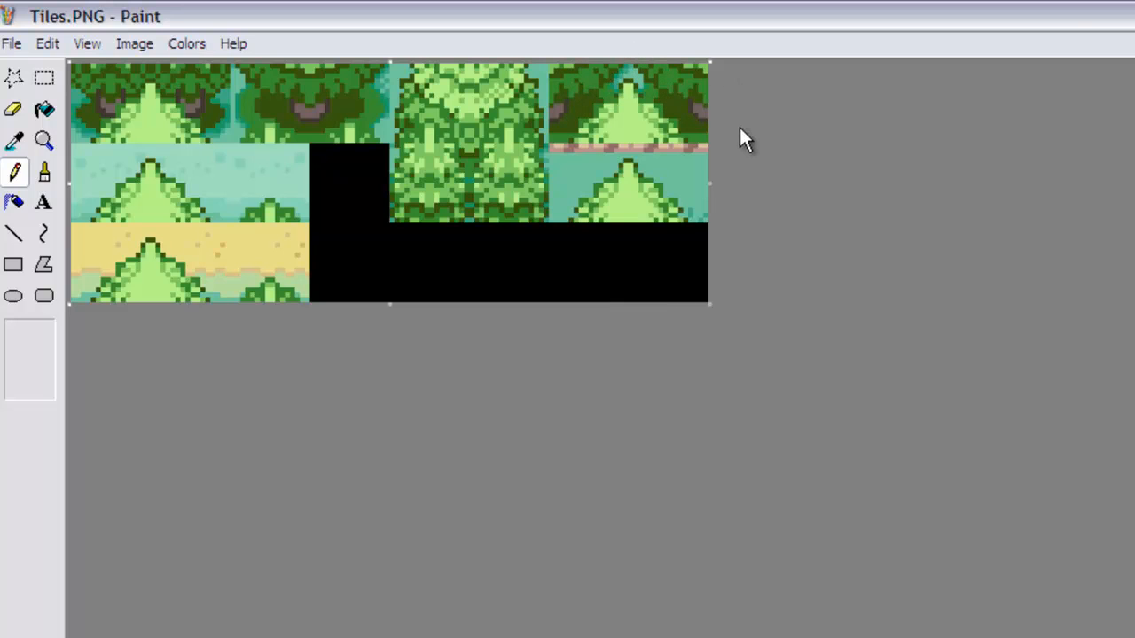
Switch from Paint to Advance Map, open the block editor, and look through the blocks for empty black ones
{"action": "key", "text": "alt+Tab"}
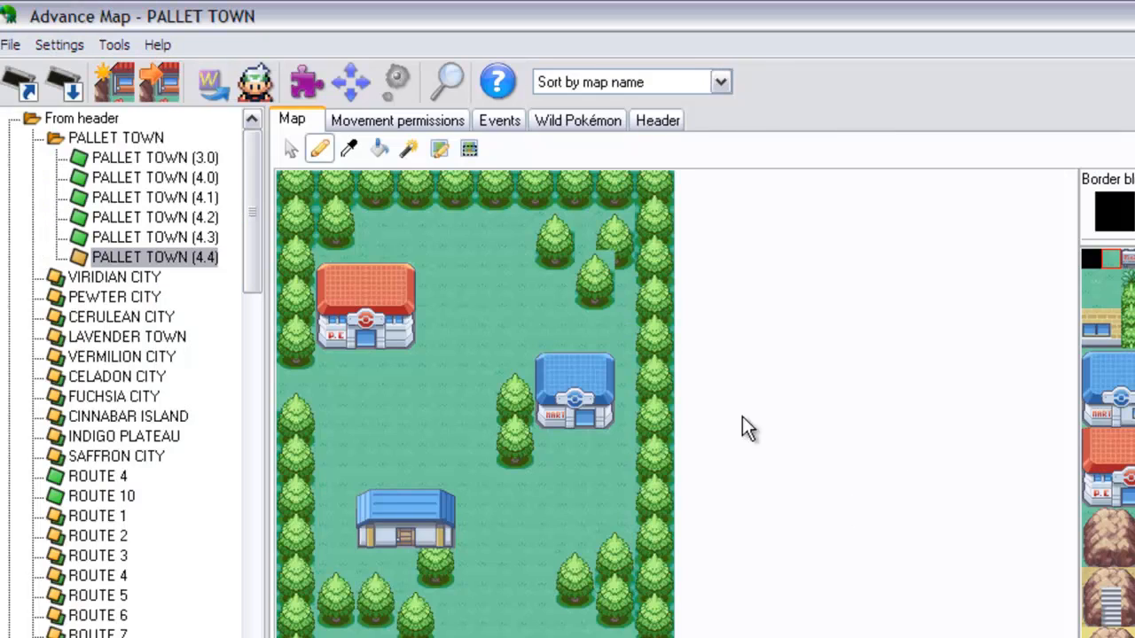
{"action": "left_click", "coordinate": [306, 82]}
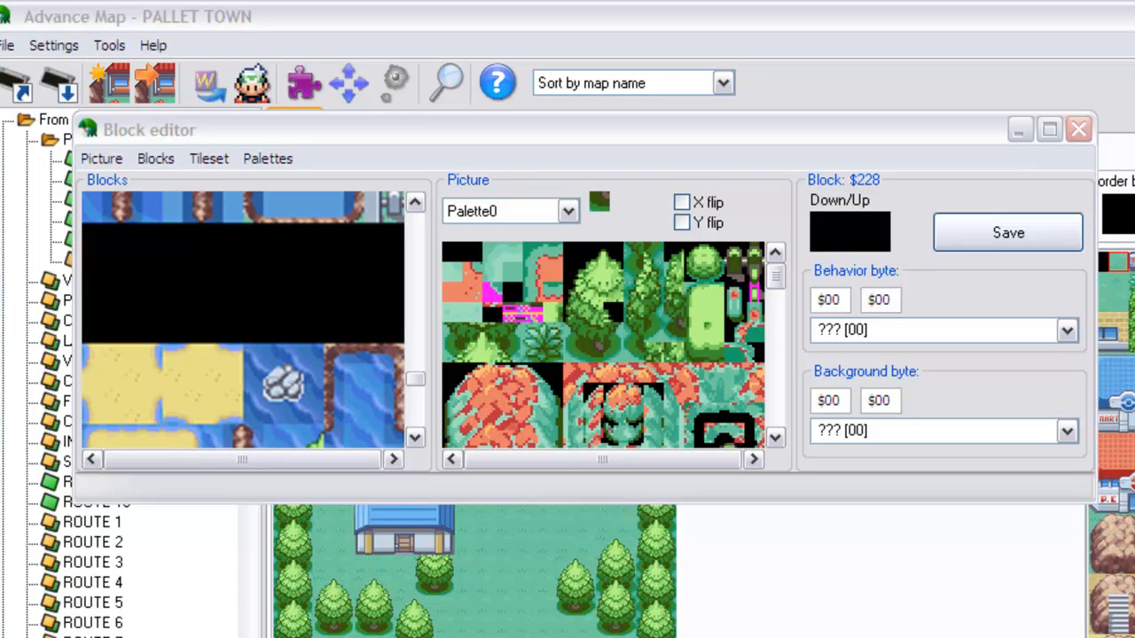
{"action": "left_click", "coordinate": [406, 295]}
{"action": "left_click_drag", "start_coordinate": [415, 380], "coordinate": [409, 215]}
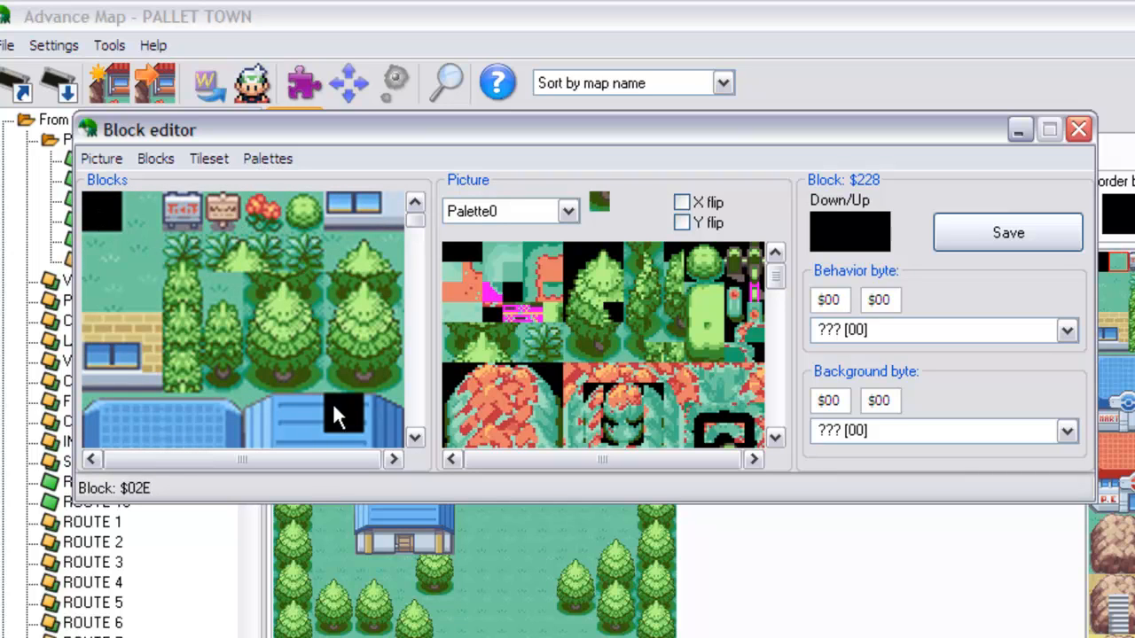
{"action": "scroll", "coordinate": [348, 341], "scroll_direction": "down", "scroll_amount": 2}
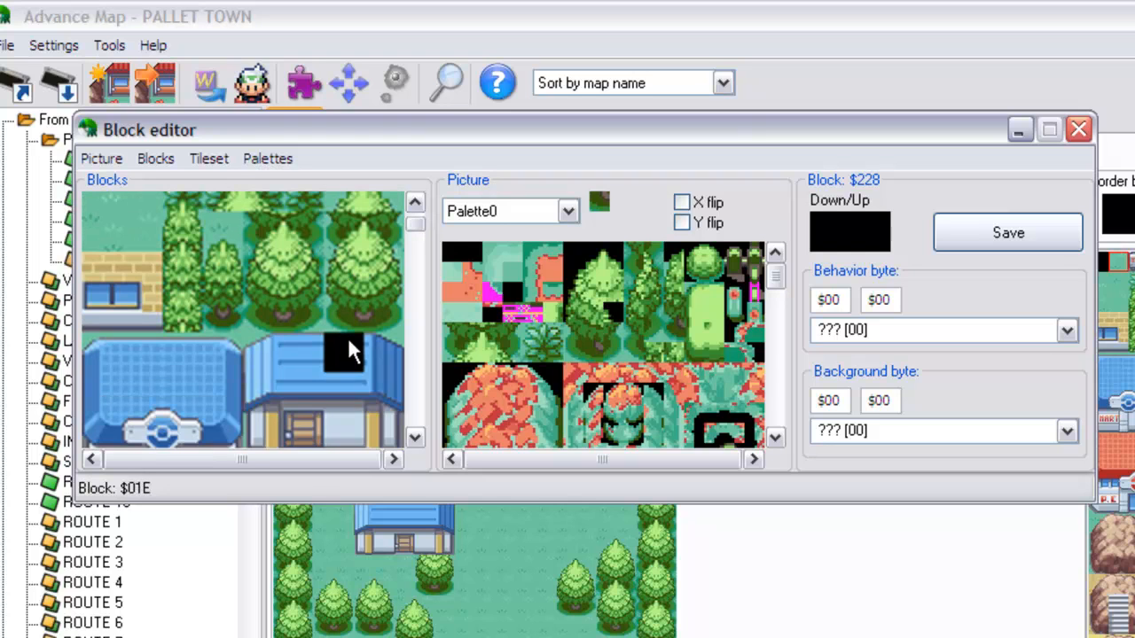
{"action": "scroll", "coordinate": [346, 359], "scroll_direction": "down", "scroll_amount": 5}
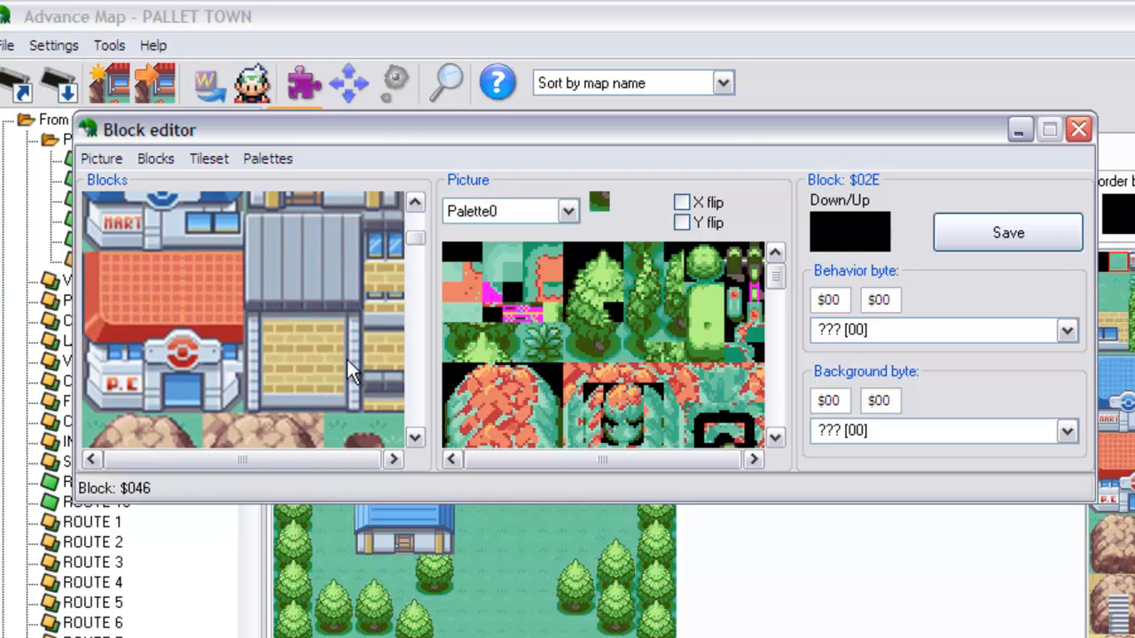
{"action": "scroll", "coordinate": [346, 359], "scroll_direction": "down", "scroll_amount": 2}
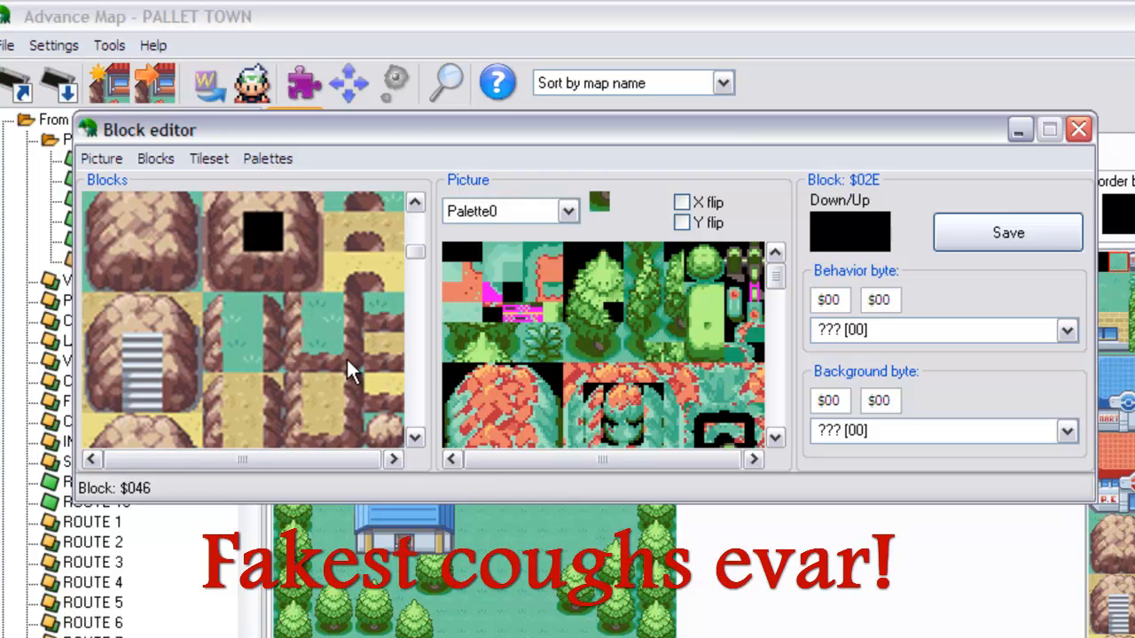
{"action": "scroll", "coordinate": [332, 359], "scroll_direction": "down", "scroll_amount": 2}
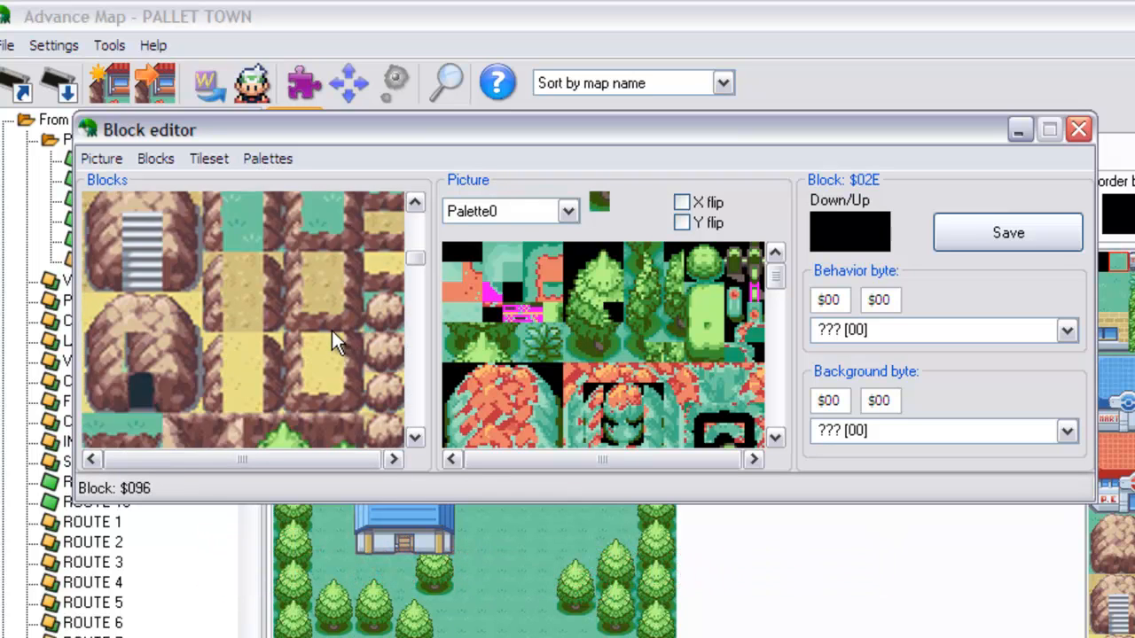
{"action": "scroll", "coordinate": [331, 331], "scroll_direction": "down", "scroll_amount": 8}
{"action": "scroll", "coordinate": [381, 331], "scroll_direction": "down", "scroll_amount": 8}
{"action": "scroll", "coordinate": [358, 325], "scroll_direction": "down", "scroll_amount": 8}
{"action": "scroll", "coordinate": [358, 327], "scroll_direction": "up", "scroll_amount": 1}
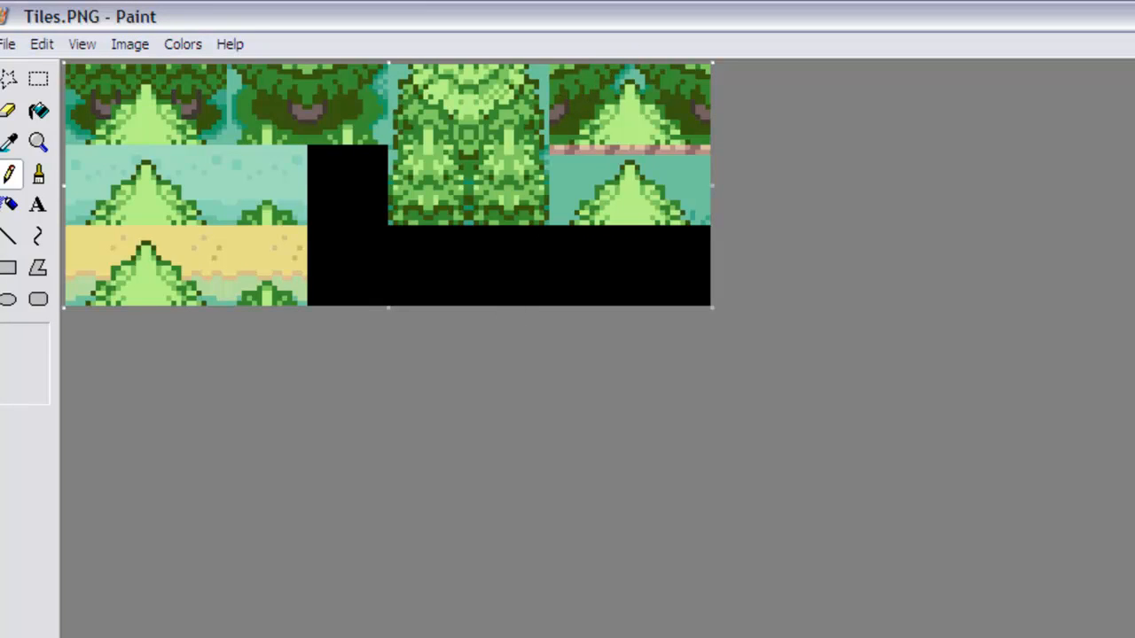
Switch back to Advance Map, build block $228's lower layer from X-flipped tree-base tiles, and save the block
{"action": "left_click", "coordinate": [512, 637]}
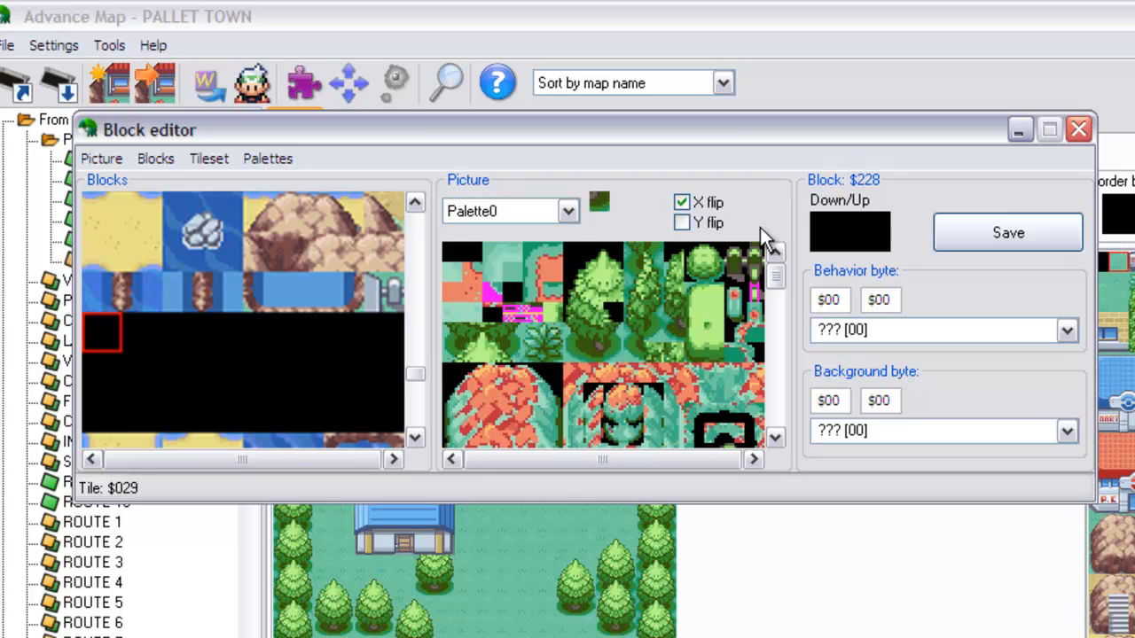
{"action": "left_click", "coordinate": [819, 240]}
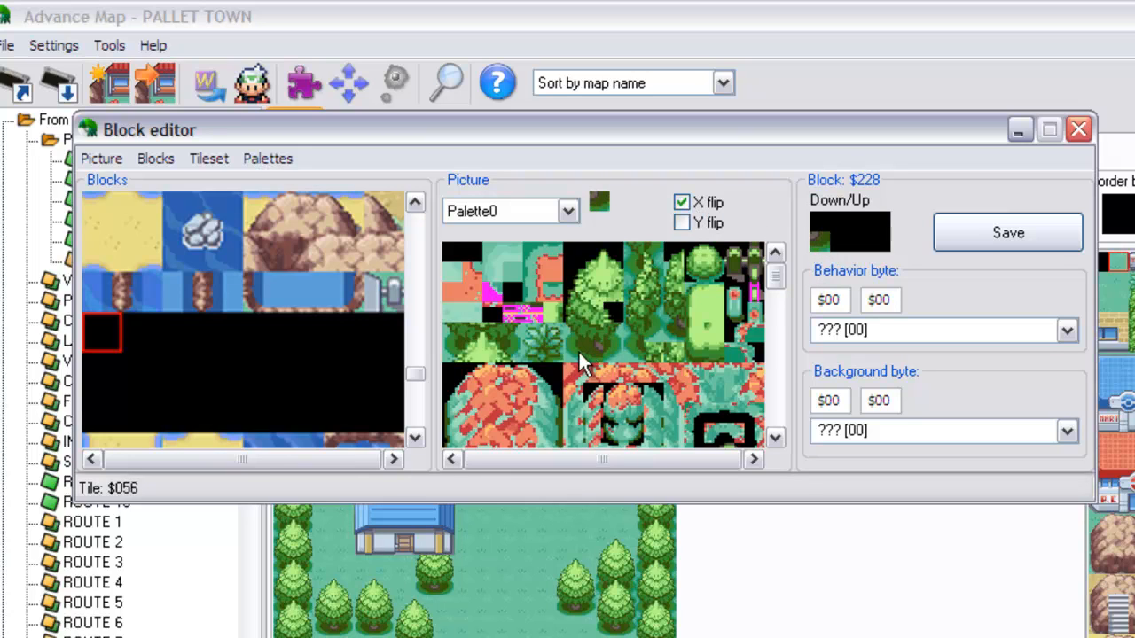
{"action": "left_click", "coordinate": [578, 350]}
{"action": "left_click", "coordinate": [839, 241]}
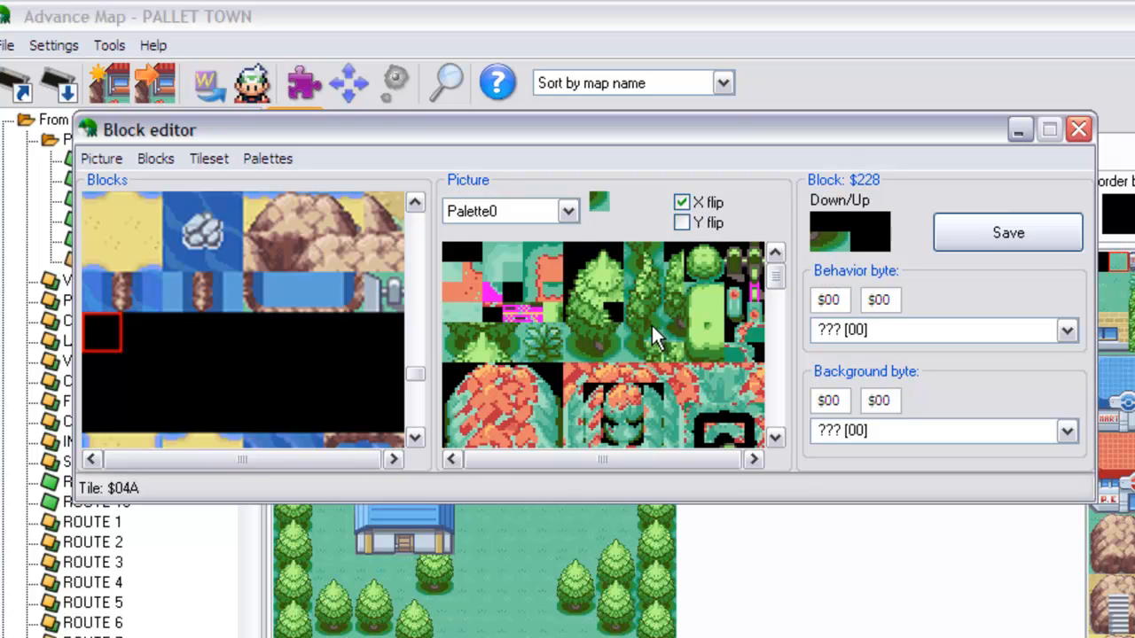
{"action": "left_click", "coordinate": [577, 332]}
{"action": "left_click", "coordinate": [838, 225]}
{"action": "left_click", "coordinate": [587, 333]}
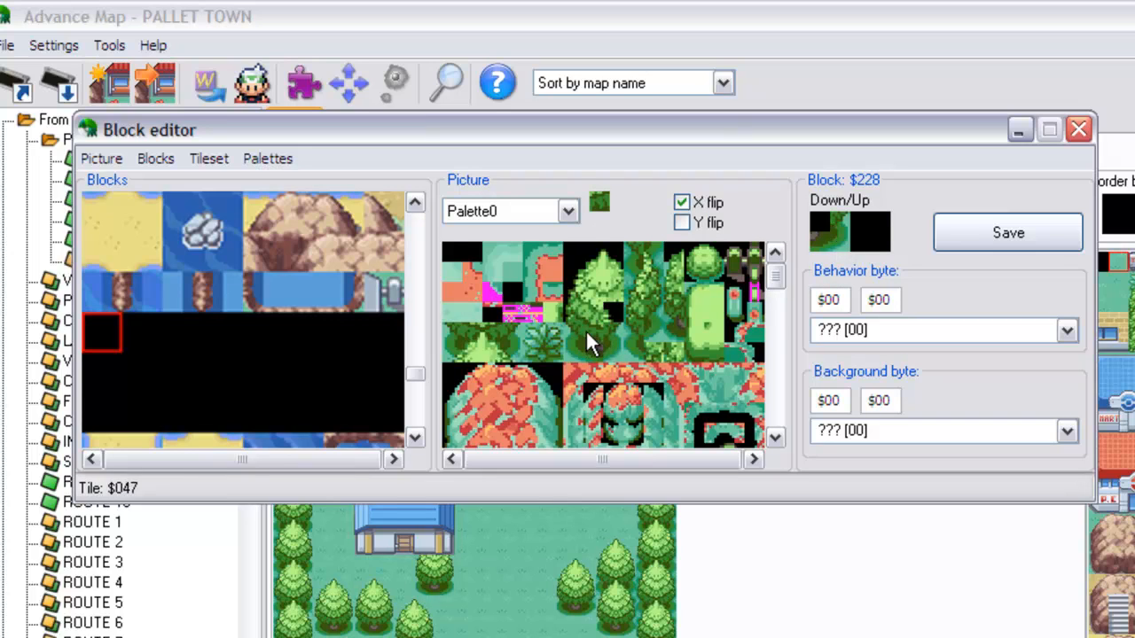
{"action": "left_click", "coordinate": [821, 225]}
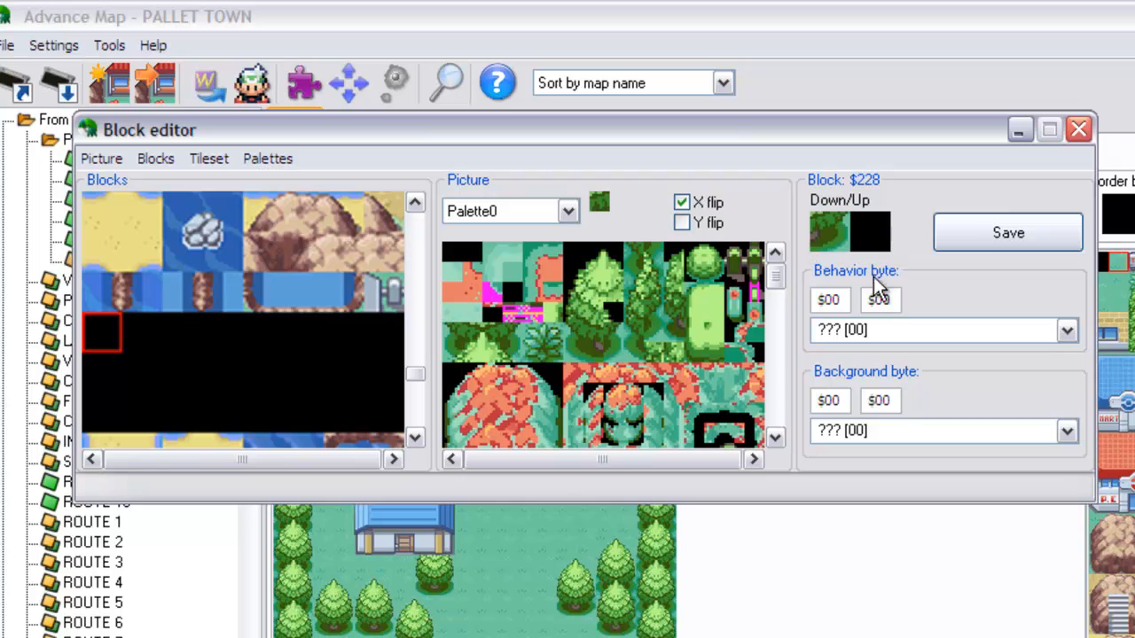
{"action": "left_click", "coordinate": [957, 241]}
Check how block $220 is layered, add the unflipped left treetop-edge tiles to the upper layer of block $228, and save it
{"action": "left_click", "coordinate": [111, 297]}
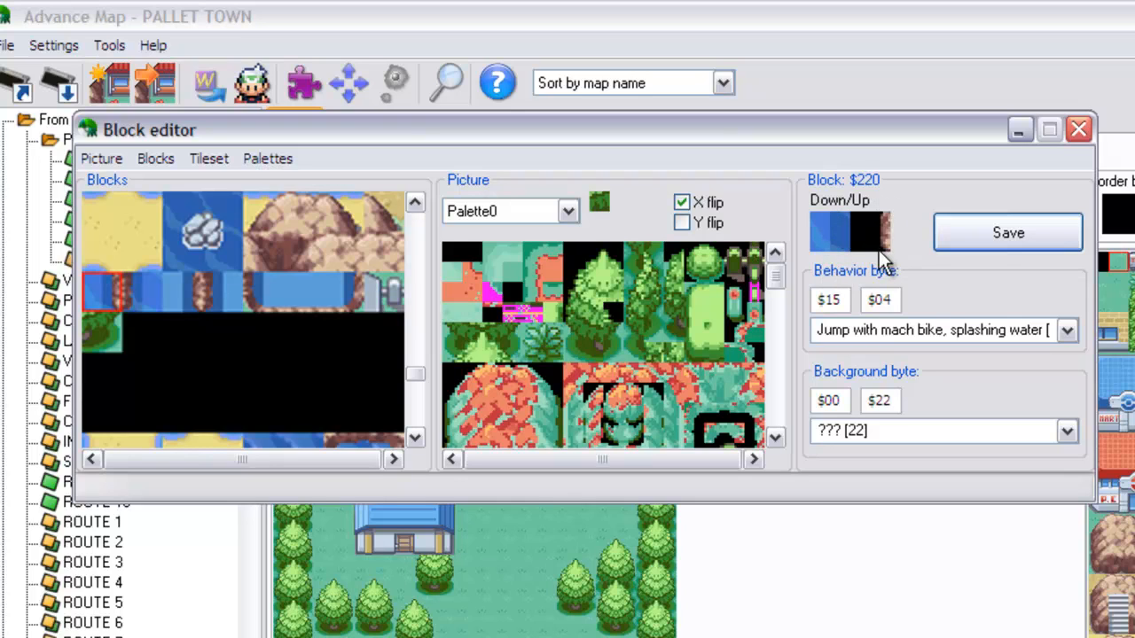
{"action": "left_click", "coordinate": [112, 336]}
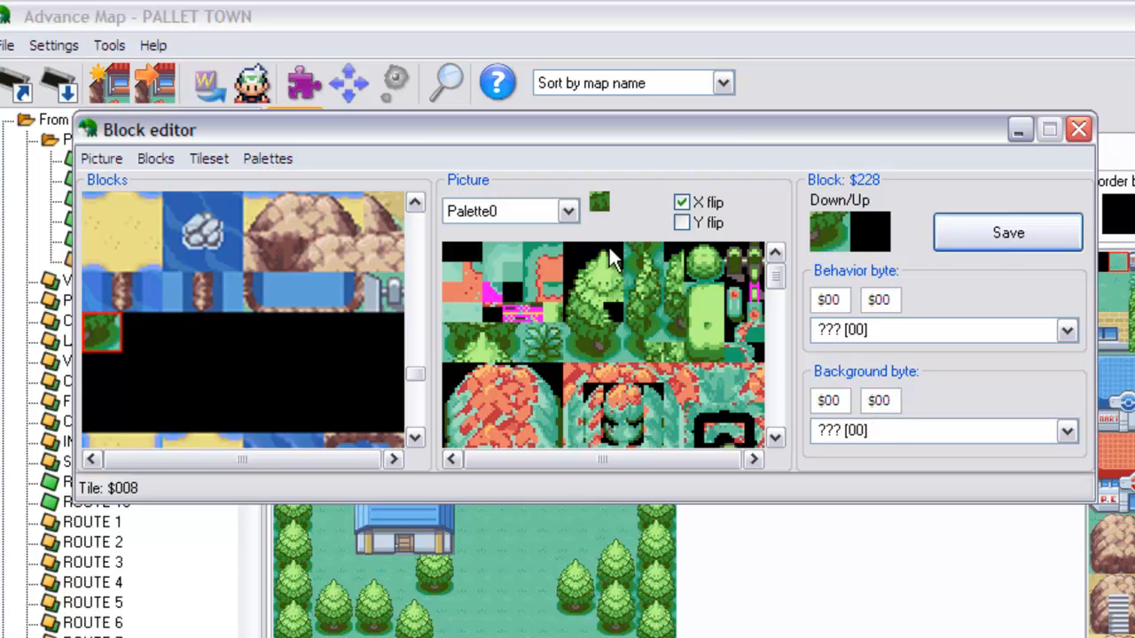
{"action": "left_click", "coordinate": [681, 202]}
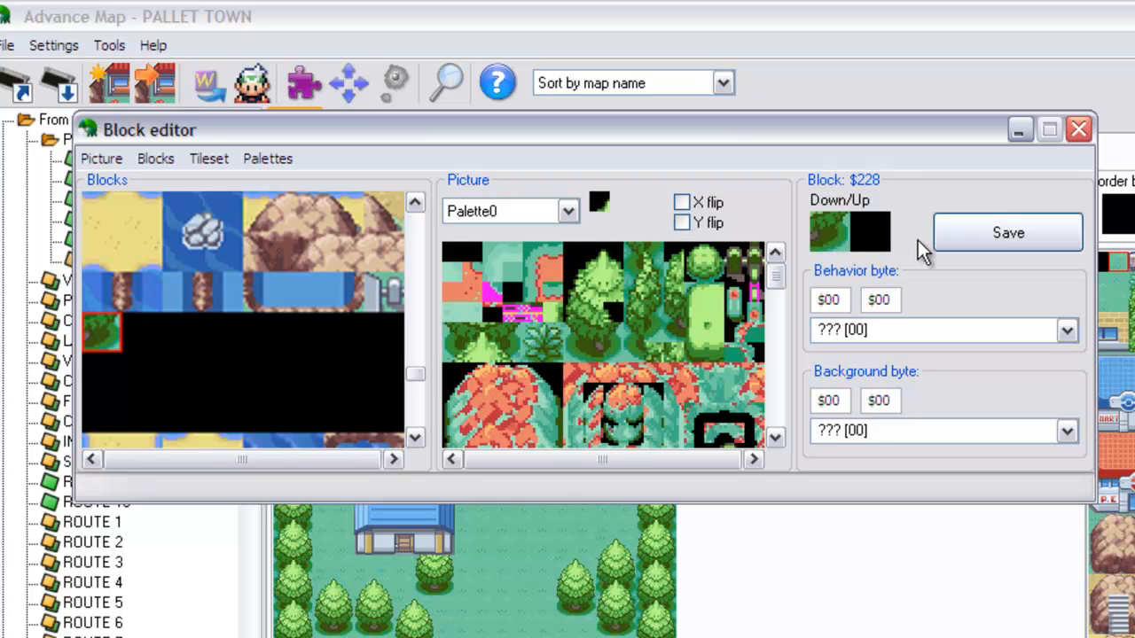
{"action": "left_click", "coordinate": [887, 240]}
{"action": "left_click", "coordinate": [604, 275]}
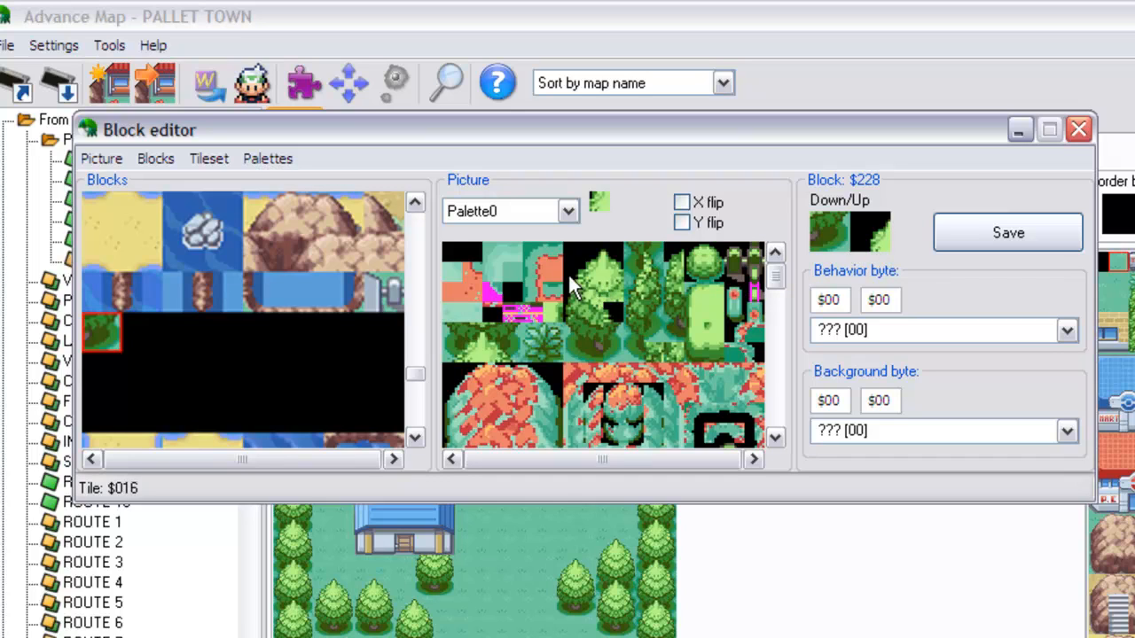
{"action": "left_click", "coordinate": [580, 282]}
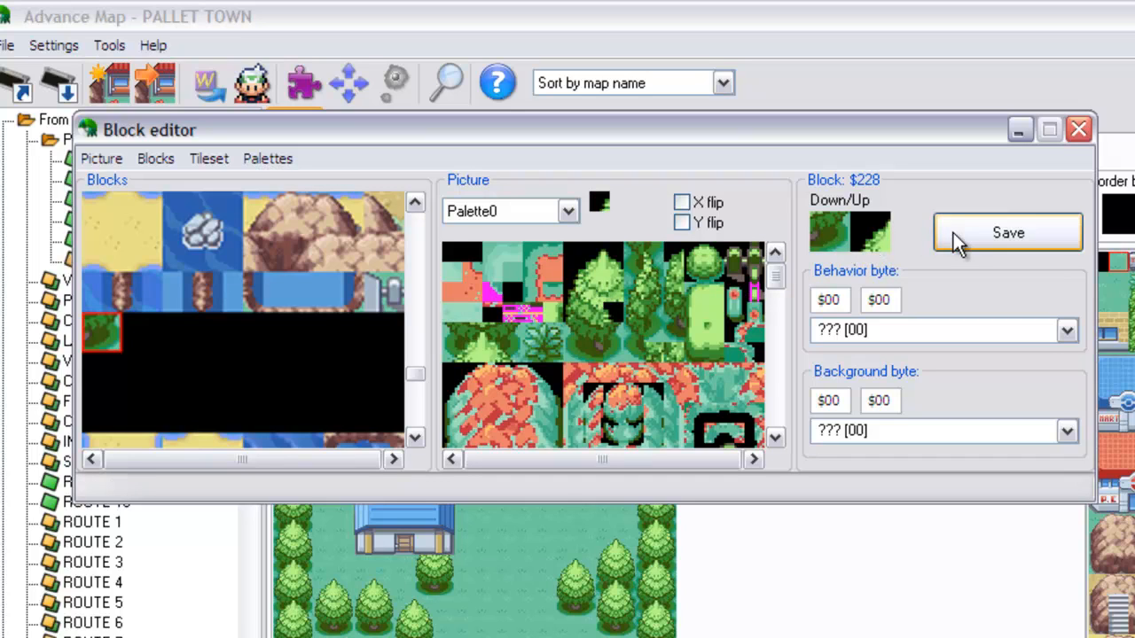
{"action": "left_click", "coordinate": [957, 232]}
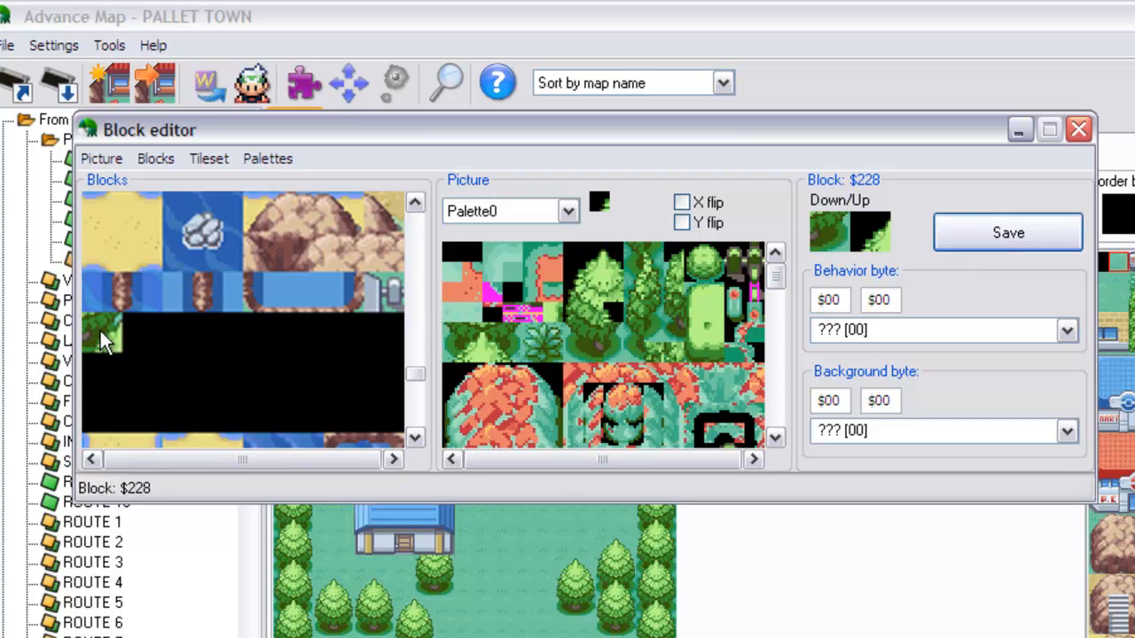
Fill the lower layer of the empty block $229 with the unflipped tree-base tiles
{"action": "left_click", "coordinate": [137, 335]}
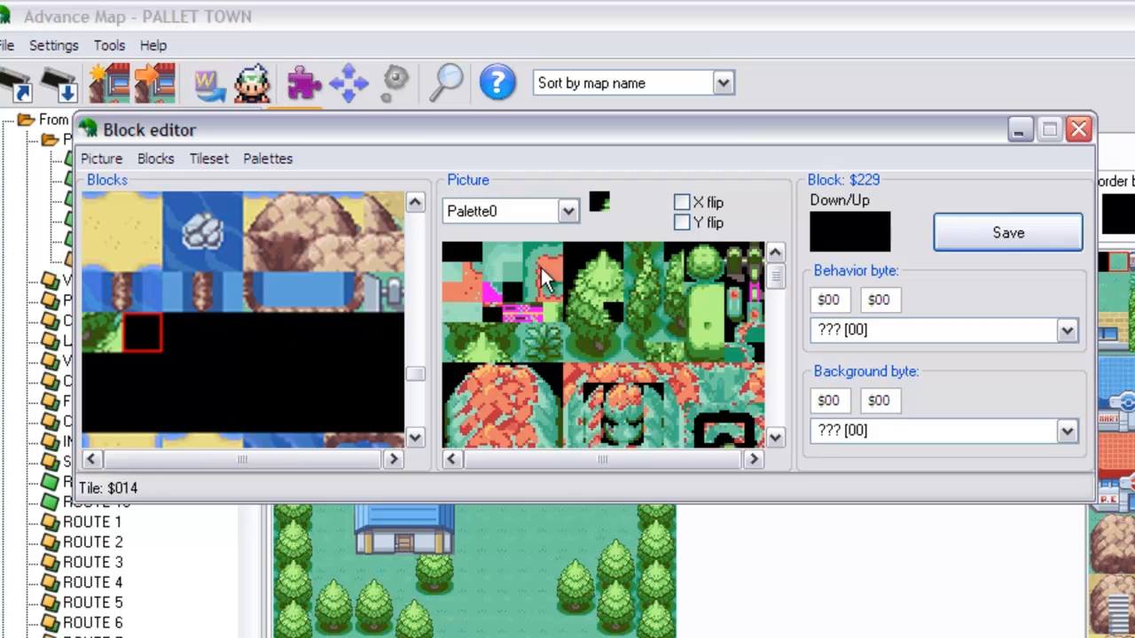
{"action": "left_click", "coordinate": [582, 350]}
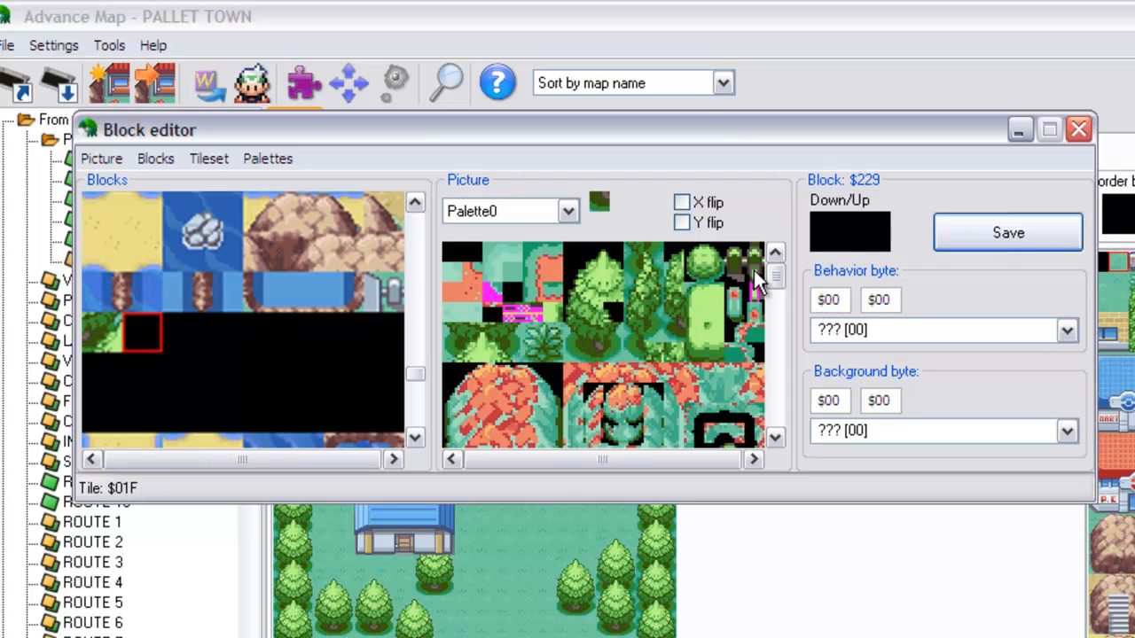
{"action": "left_click", "coordinate": [836, 240]}
{"action": "left_click", "coordinate": [579, 351]}
{"action": "left_click", "coordinate": [816, 235]}
{"action": "left_click", "coordinate": [575, 331]}
{"action": "left_click", "coordinate": [819, 218]}
{"action": "left_click", "coordinate": [602, 327]}
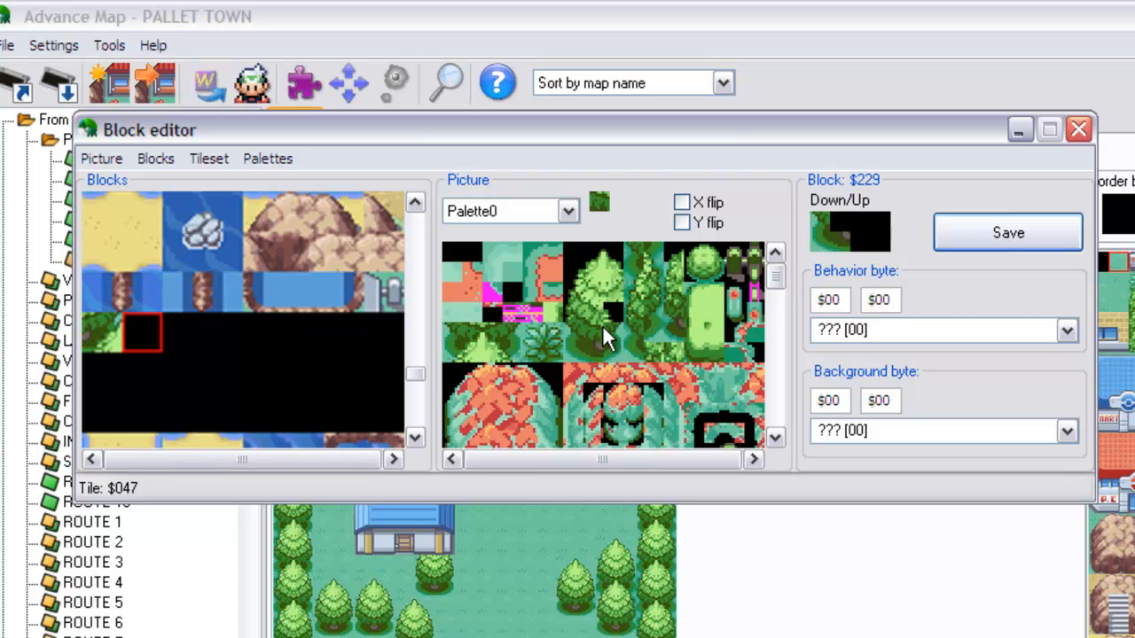
{"action": "left_click", "coordinate": [846, 238]}
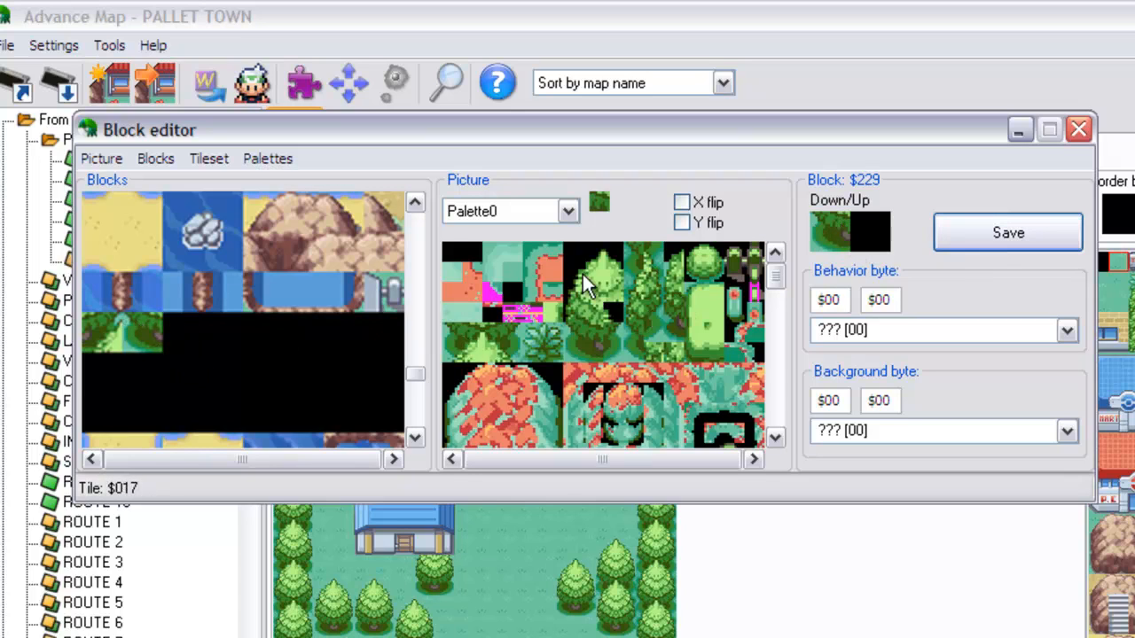
Add the right treetop-edge tiles to the upper layer of block $229, and close the block editor with the changes saved
{"action": "left_click", "coordinate": [606, 259]}
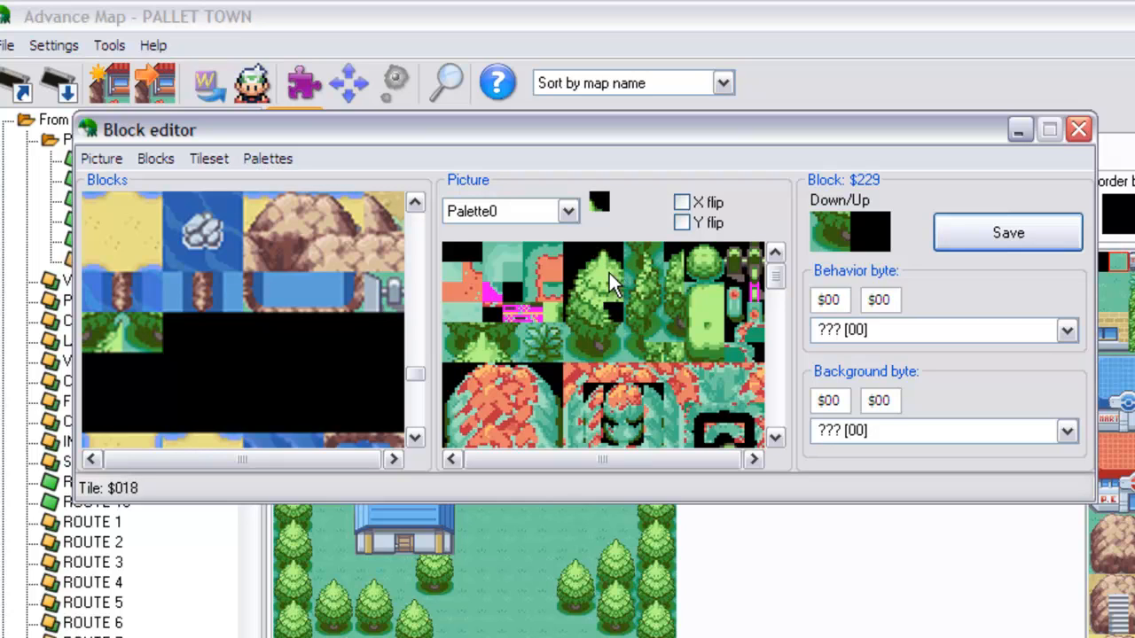
{"action": "left_click", "coordinate": [862, 220]}
{"action": "left_click", "coordinate": [635, 280]}
{"action": "left_click", "coordinate": [862, 244]}
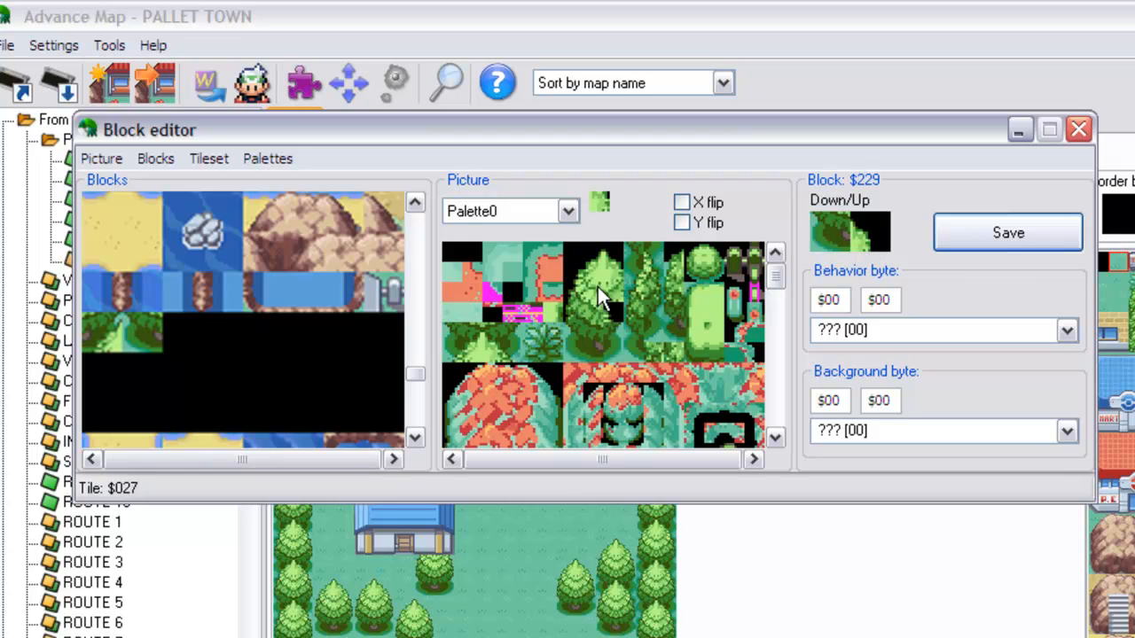
{"action": "left_click", "coordinate": [584, 266]}
{"action": "left_click", "coordinate": [682, 202]}
{"action": "left_click", "coordinate": [878, 244]}
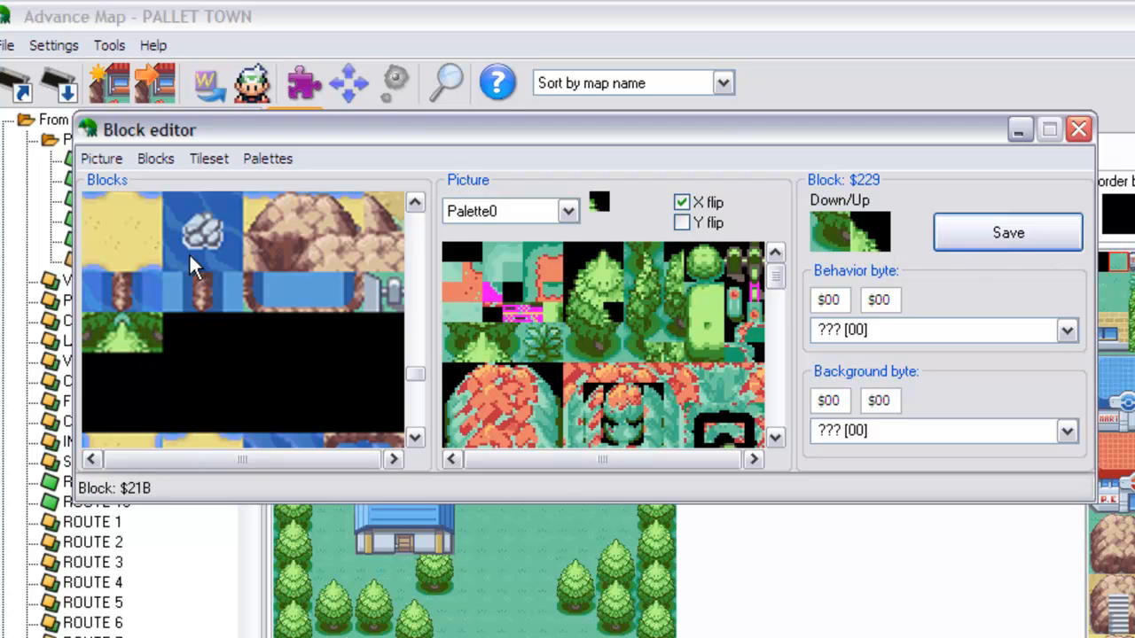
{"action": "left_click", "coordinate": [1079, 130]}
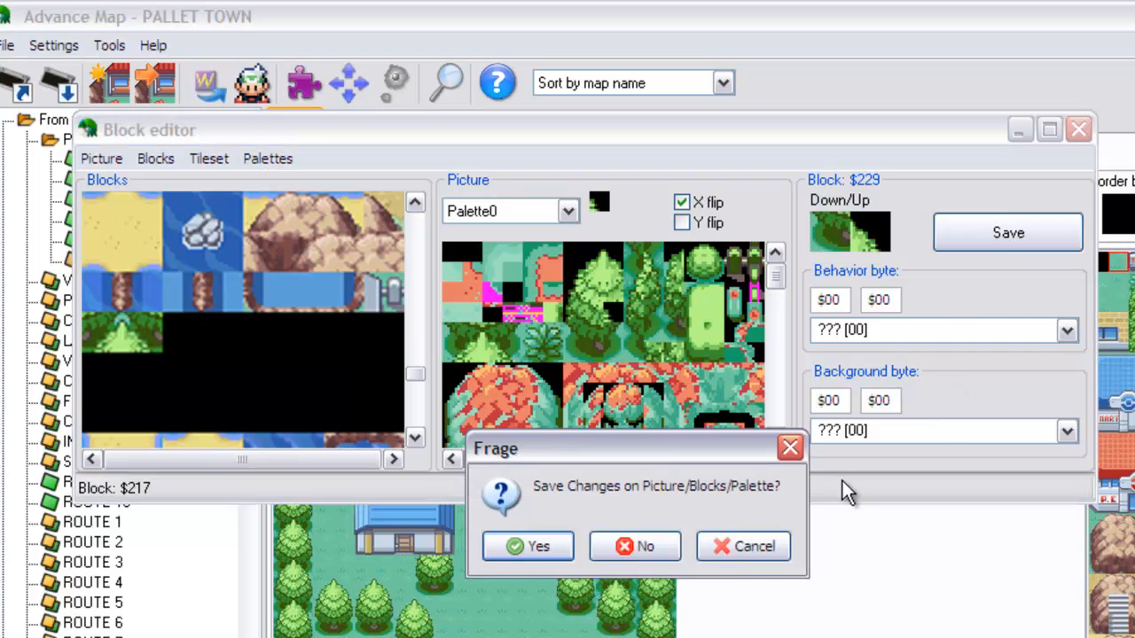
{"action": "left_click", "coordinate": [537, 550]}
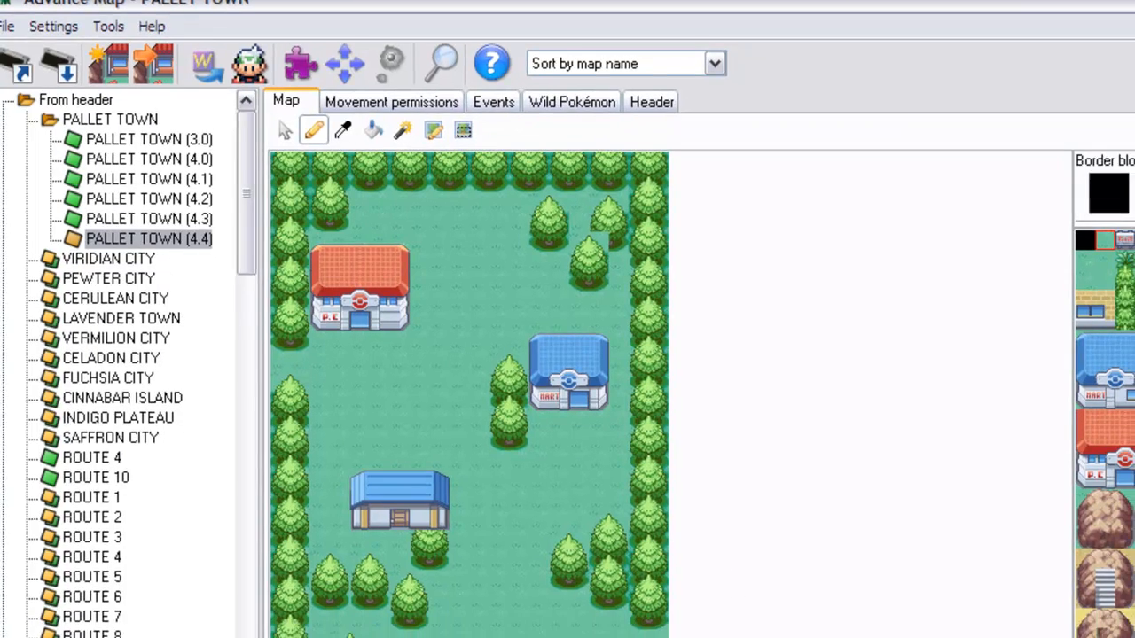
Place the new overlapping-tree blocks where the three trees meet near the map's upper right corner
{"action": "left_click_drag", "start_coordinate": [1126, 135], "coordinate": [1125, 413]}
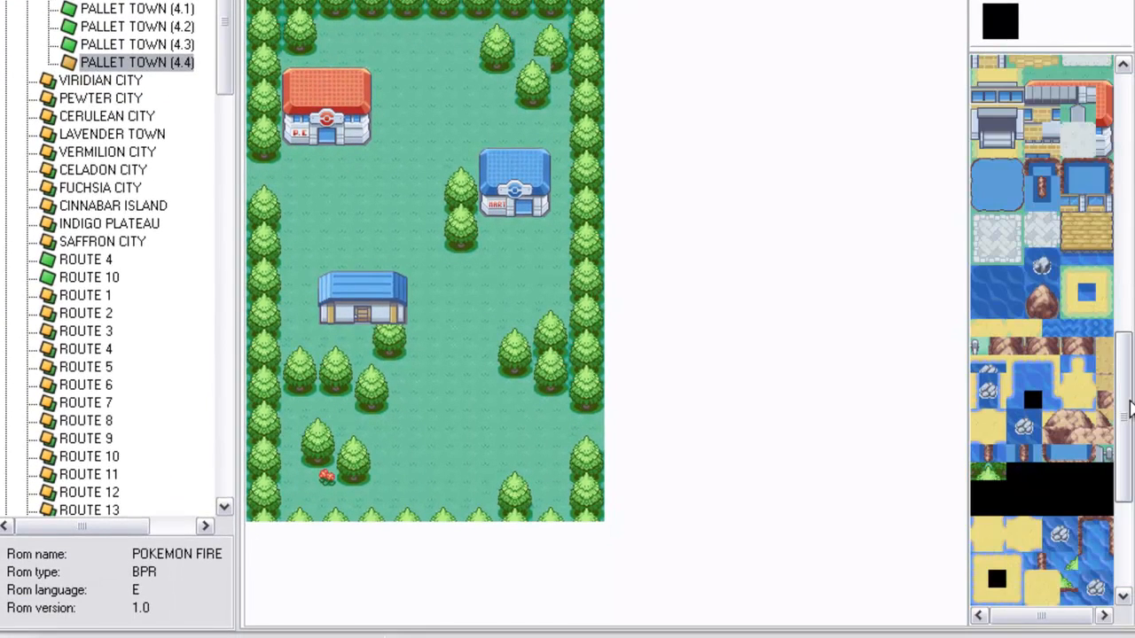
{"action": "left_click", "coordinate": [985, 475]}
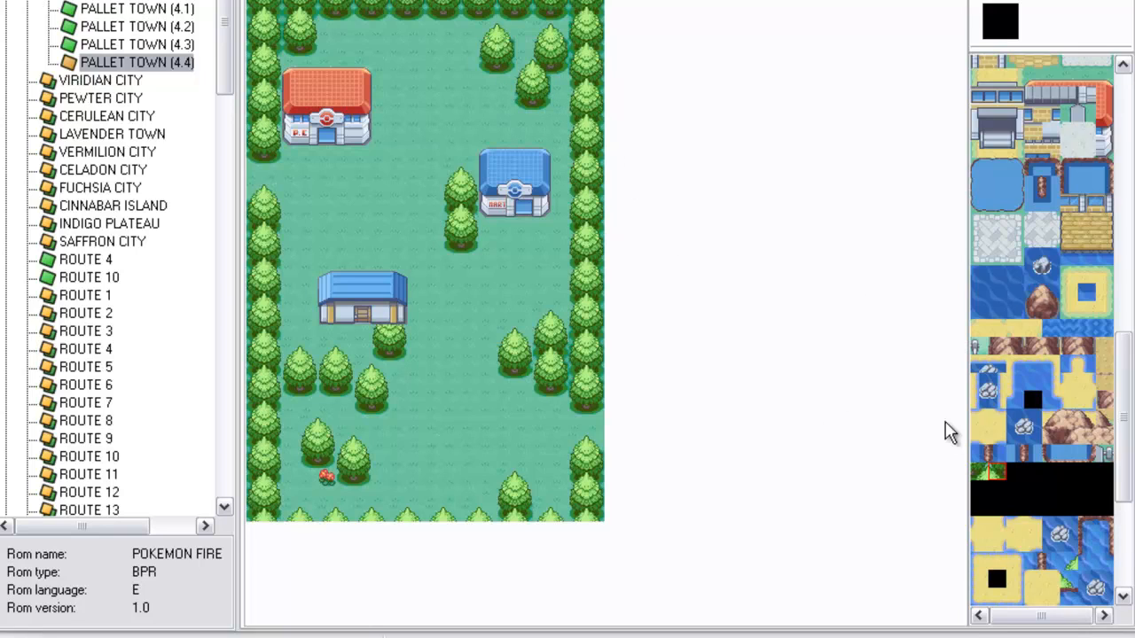
{"action": "left_click", "coordinate": [521, 65]}
Extend the upper-right grove with another tree to its left, using the custom overlap blocks beneath it
{"action": "left_click", "coordinate": [1122, 251]}
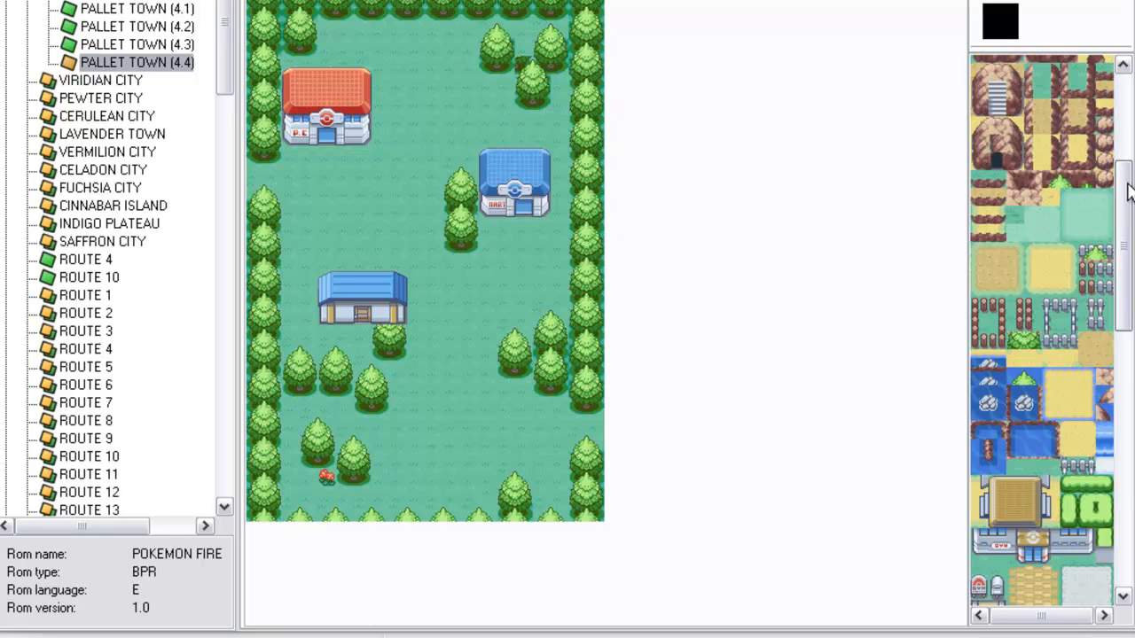
{"action": "left_click_drag", "start_coordinate": [1128, 182], "coordinate": [1129, 91]}
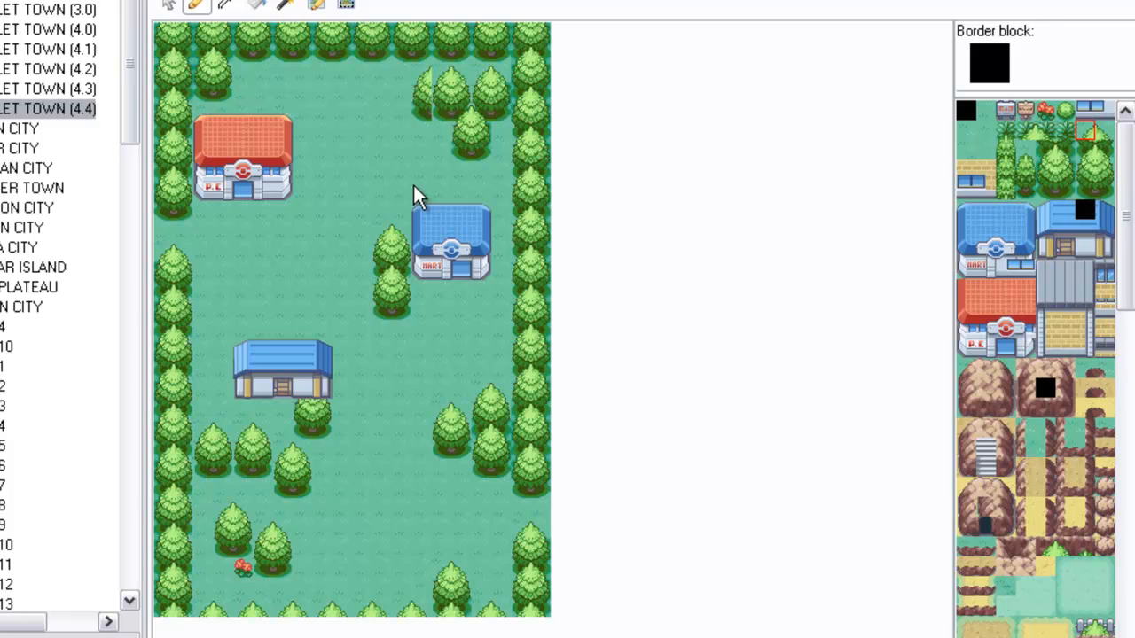
{"action": "left_click_drag", "start_coordinate": [1125, 302], "coordinate": [1126, 448]}
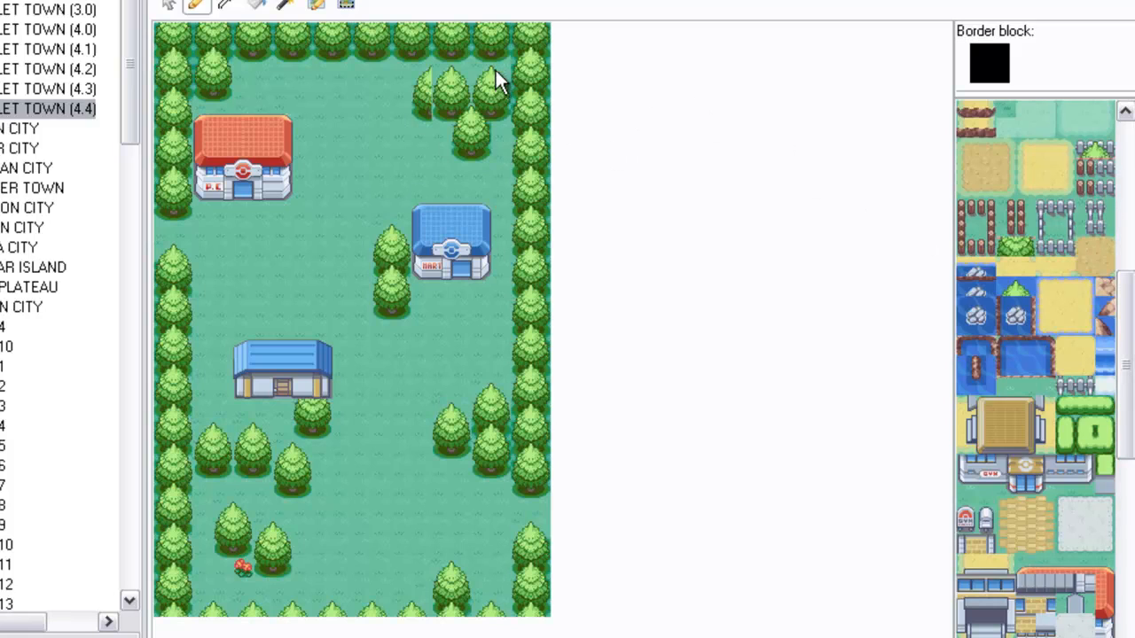
{"action": "left_click_drag", "start_coordinate": [1130, 332], "coordinate": [1130, 492]}
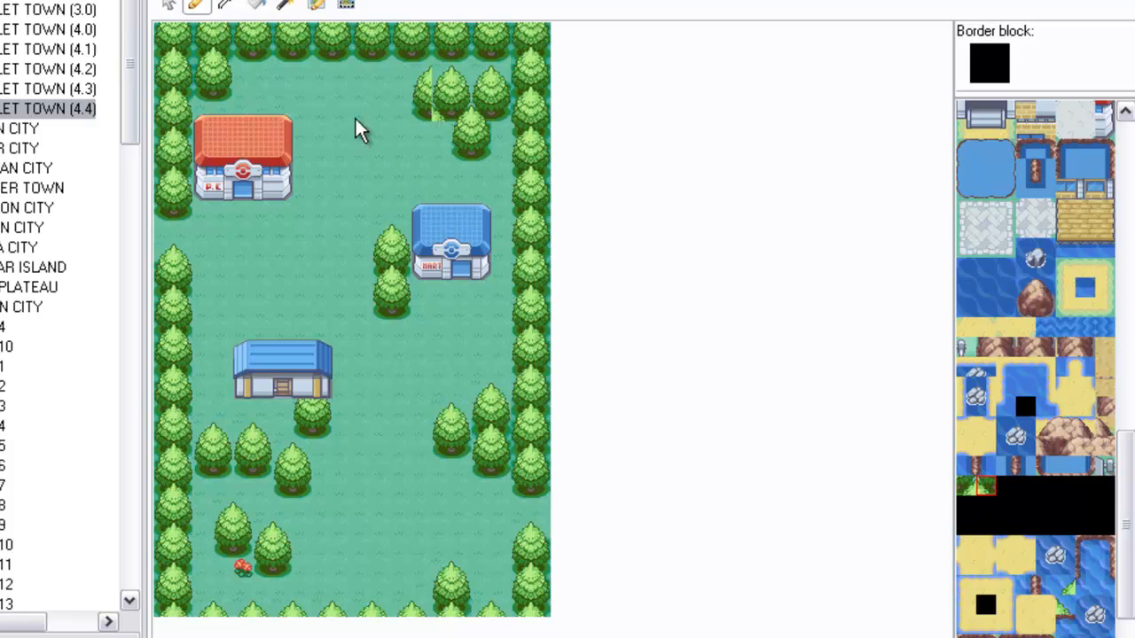
Copy part of the overlapping upper-right trees as a big block and stamp it further left in the grove
{"action": "left_click", "coordinate": [345, 5]}
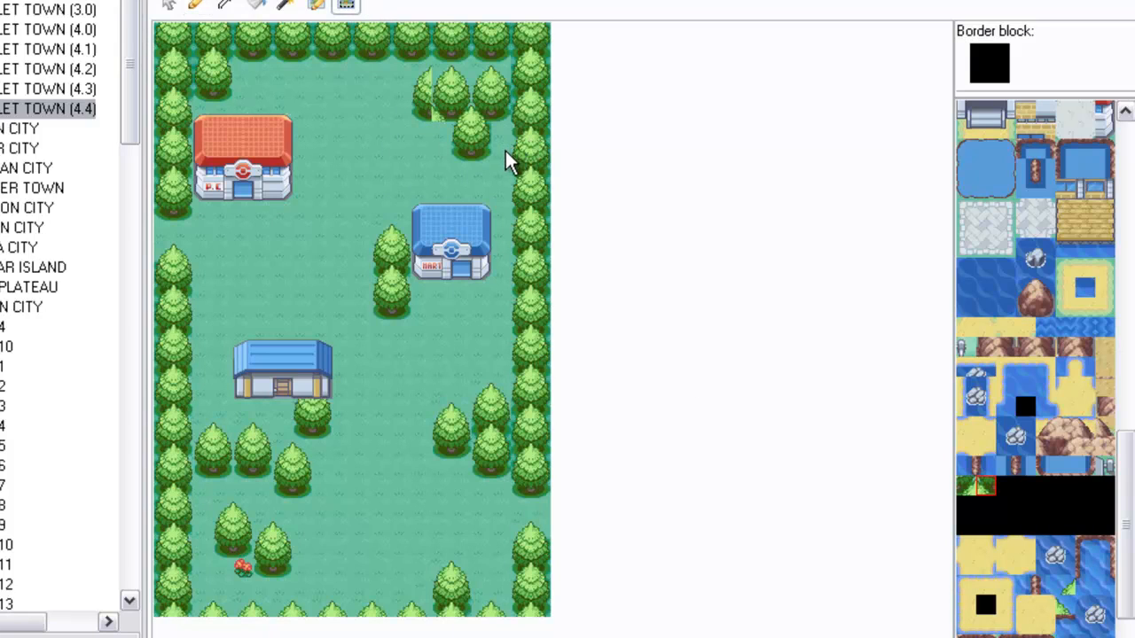
{"action": "mouse_move", "coordinate": [506, 159]}
{"action": "left_mouse_down"}
{"action": "mouse_move", "coordinate": [484, 68]}
{"action": "mouse_move", "coordinate": [452, 69]}
{"action": "mouse_move", "coordinate": [476, 69]}
{"action": "left_mouse_up"}
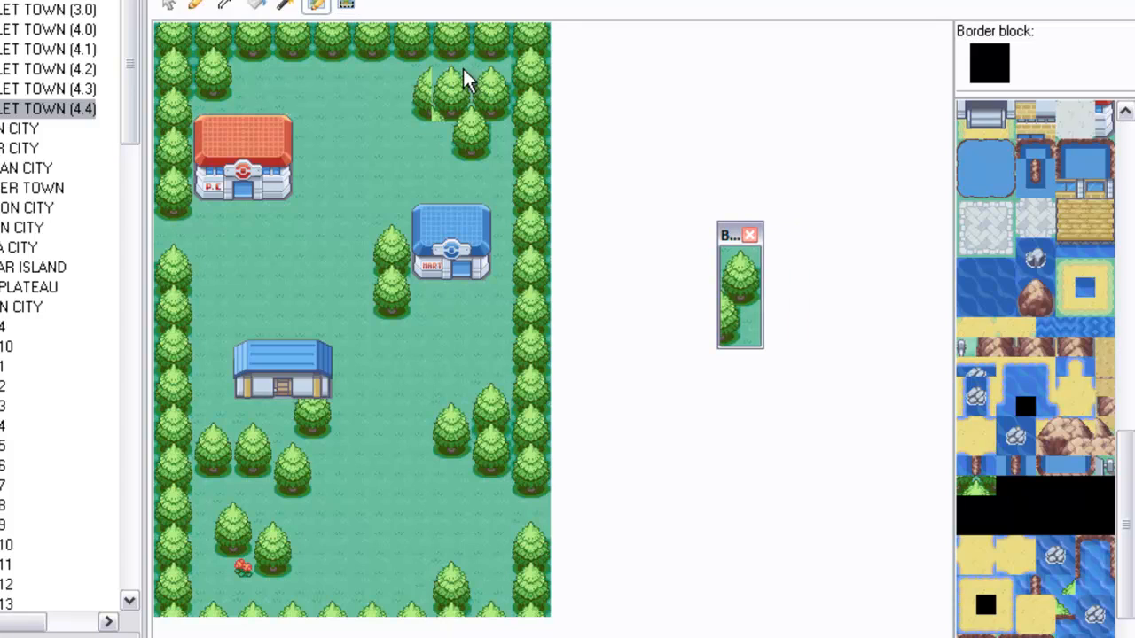
{"action": "left_click", "coordinate": [440, 74]}
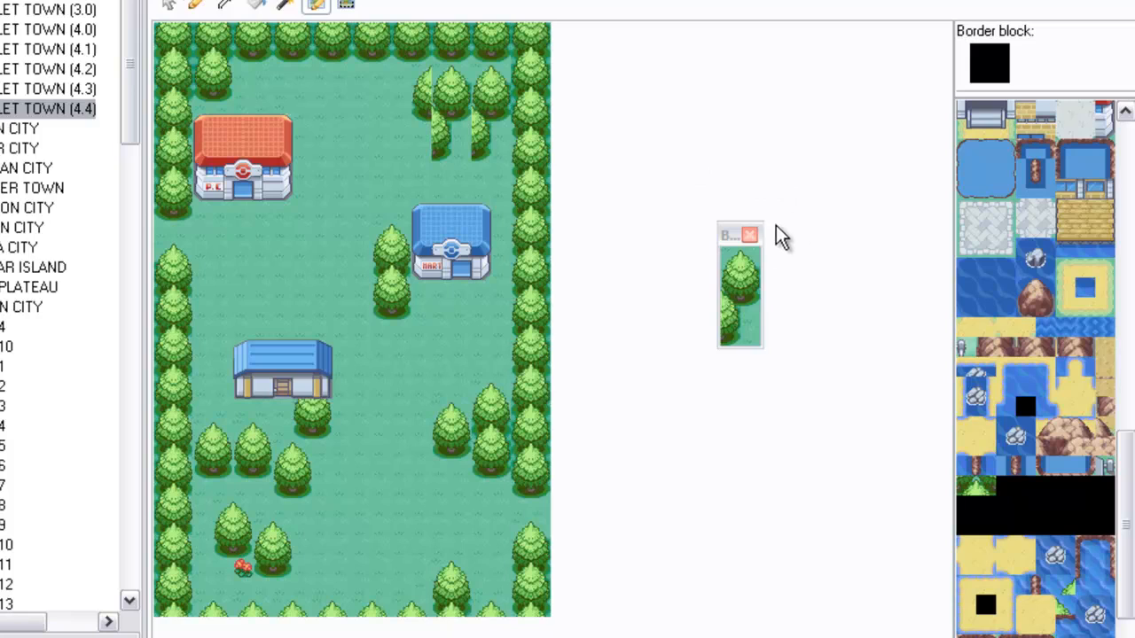
{"action": "left_click", "coordinate": [751, 235]}
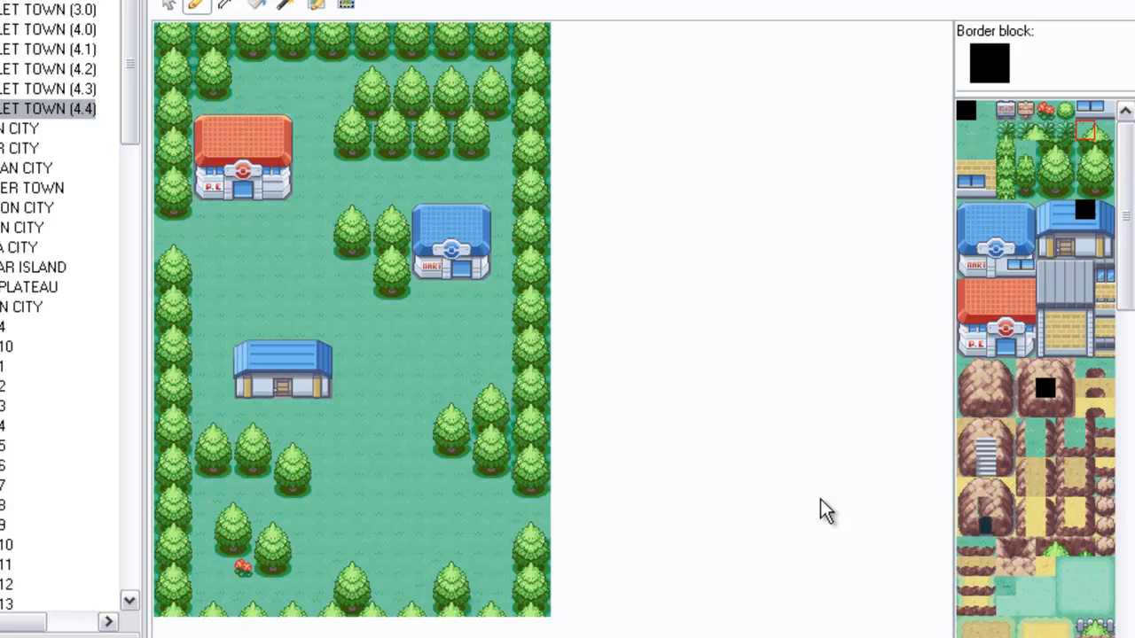
Draw a rock-edged pond, 4 tiles wide and 3 tiles high, in the grass below the blue-roofed house
{"action": "left_click_drag", "start_coordinate": [1126, 244], "coordinate": [1130, 347]}
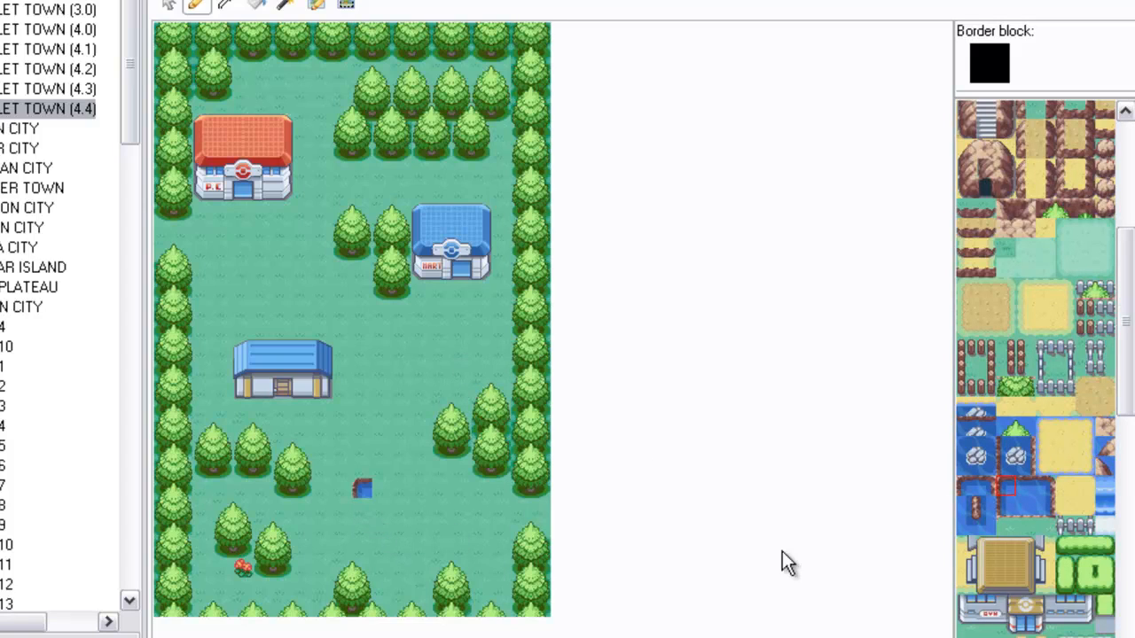
{"action": "left_click", "coordinate": [1044, 487]}
{"action": "left_click_drag", "start_coordinate": [1005, 486], "coordinate": [1038, 494]}
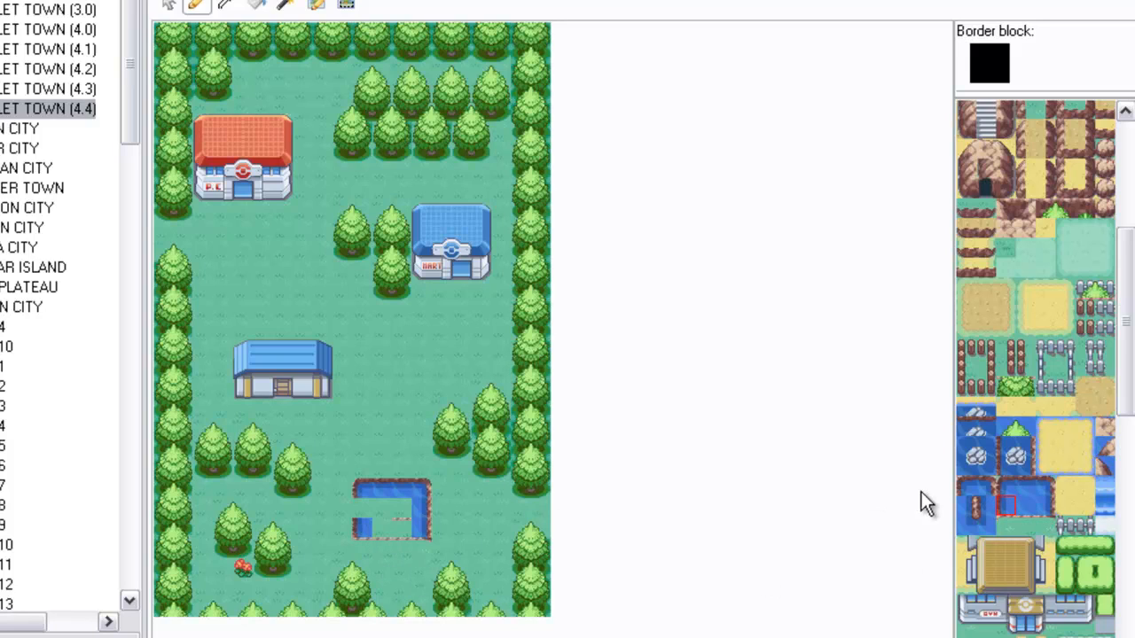
{"action": "left_click", "coordinate": [1007, 487]}
{"action": "left_click", "coordinate": [365, 529]}
{"action": "left_click", "coordinate": [1019, 502]}
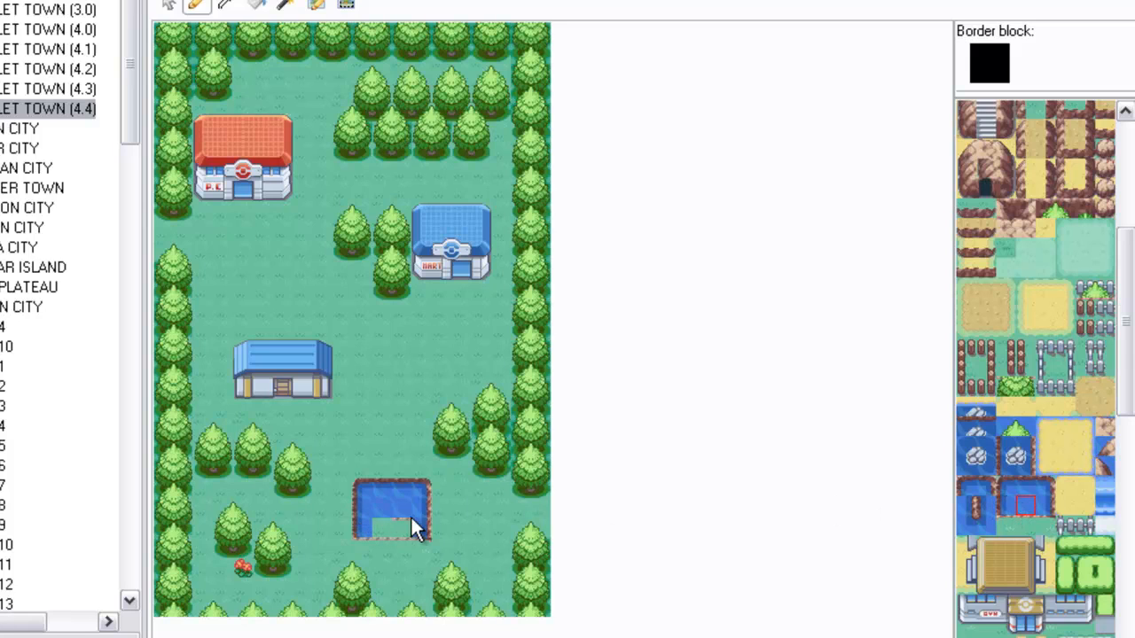
{"action": "left_click", "coordinate": [1044, 504]}
Draw two horizontal rock ledges in the grass: six tiles above the blue-roofed house and five tiles above the lower-right trees
{"action": "left_click_drag", "start_coordinate": [1128, 282], "coordinate": [1093, 133]}
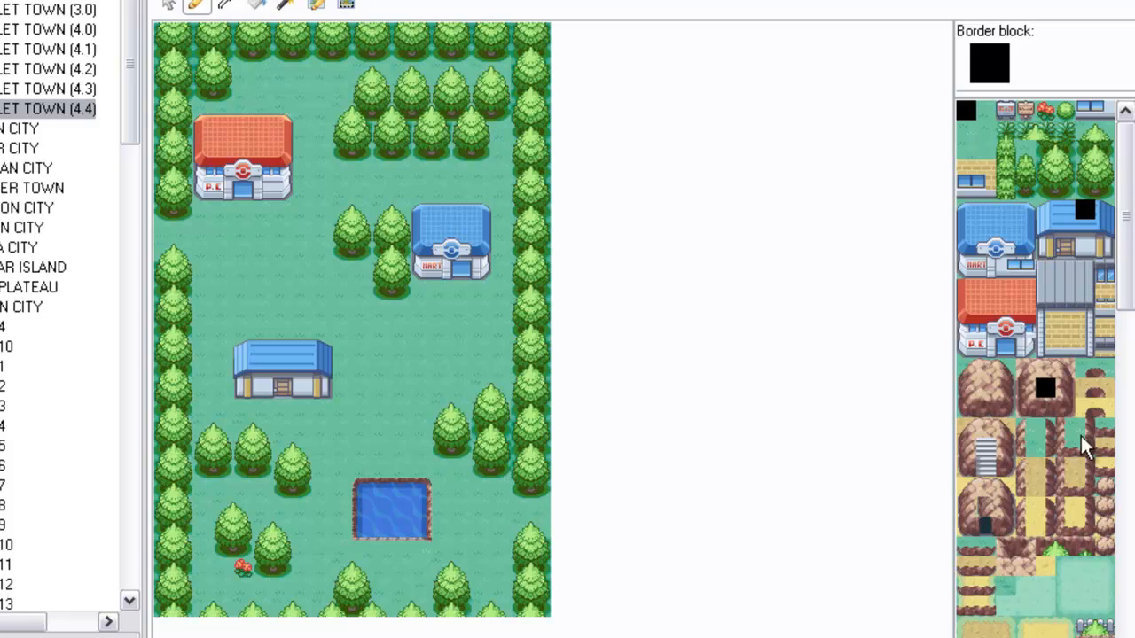
{"action": "left_click", "coordinate": [1104, 429]}
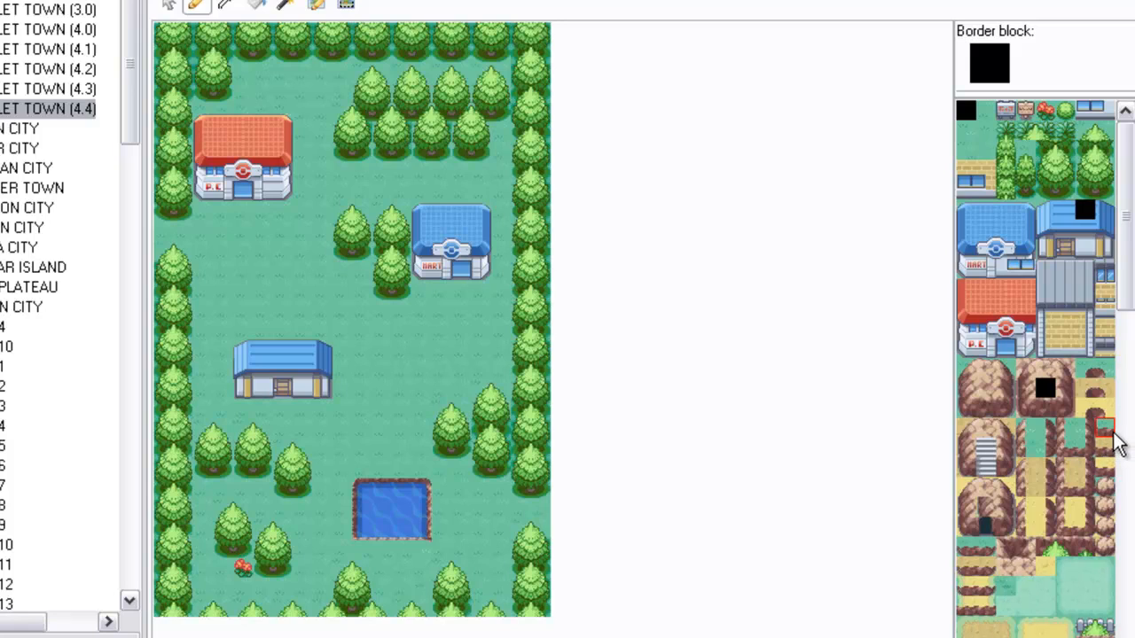
{"action": "left_click", "coordinate": [983, 548]}
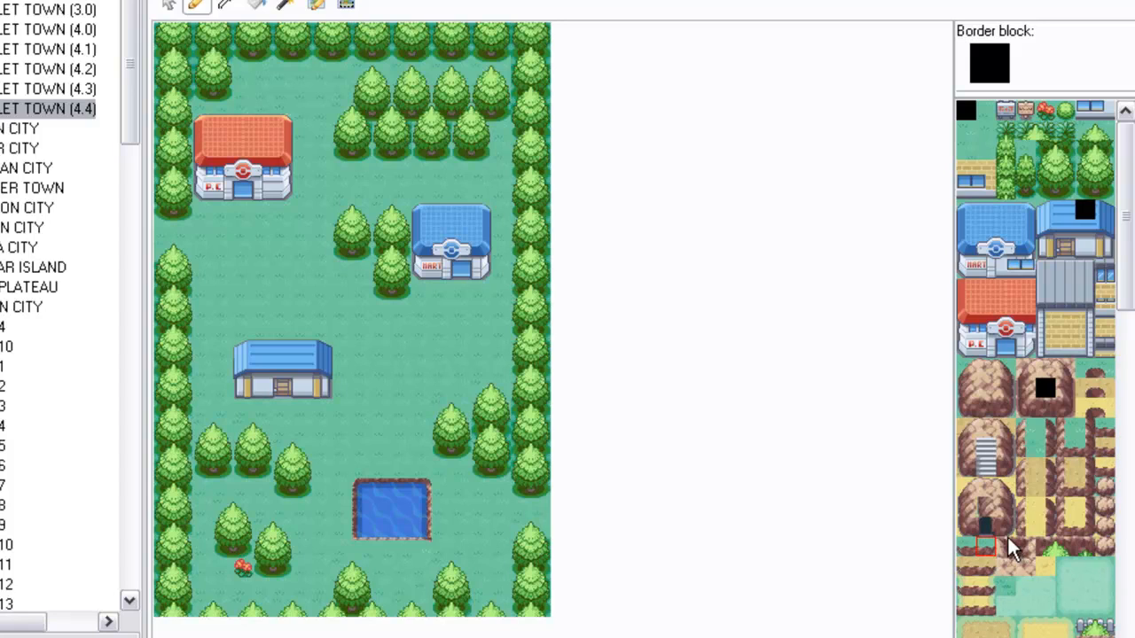
{"action": "left_click", "coordinate": [1104, 433]}
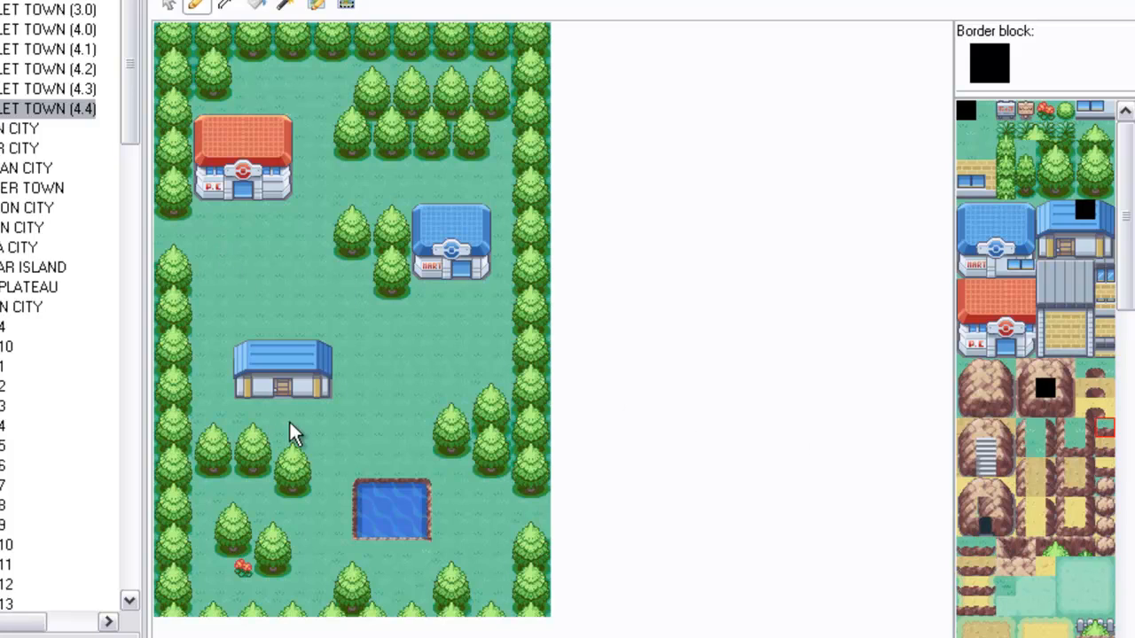
{"action": "left_click_drag", "start_coordinate": [223, 317], "coordinate": [225, 324]}
{"action": "left_click", "coordinate": [250, 334]}
{"action": "left_click", "coordinate": [986, 113]}
{"action": "left_click_drag", "start_coordinate": [235, 334], "coordinate": [228, 337]}
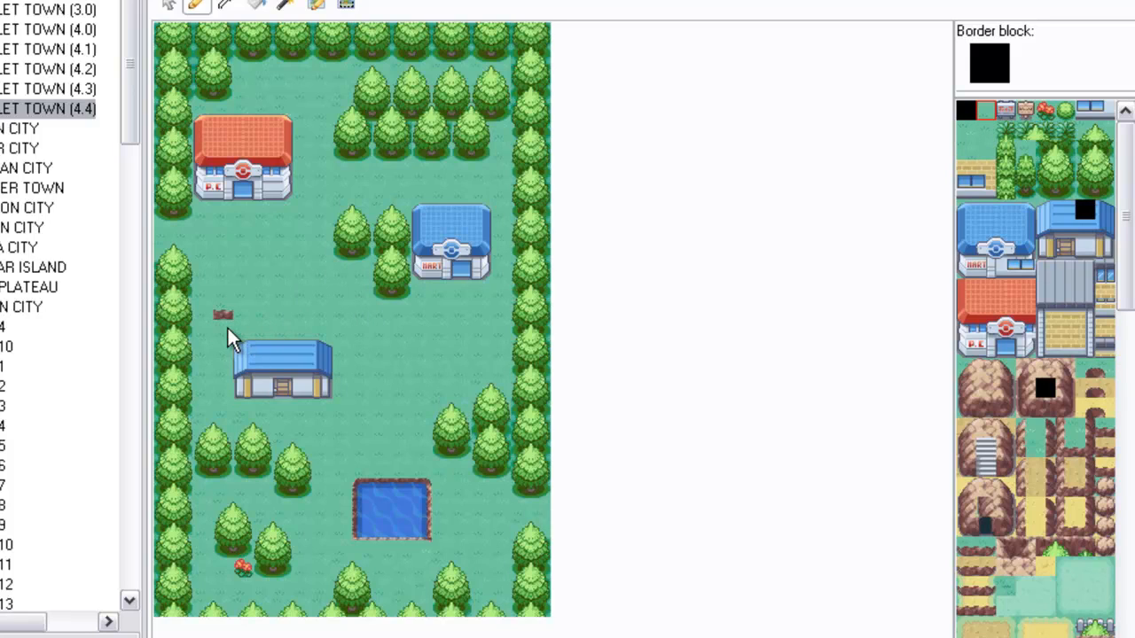
{"action": "left_click", "coordinate": [1105, 430]}
{"action": "left_click_drag", "start_coordinate": [236, 322], "coordinate": [329, 322]}
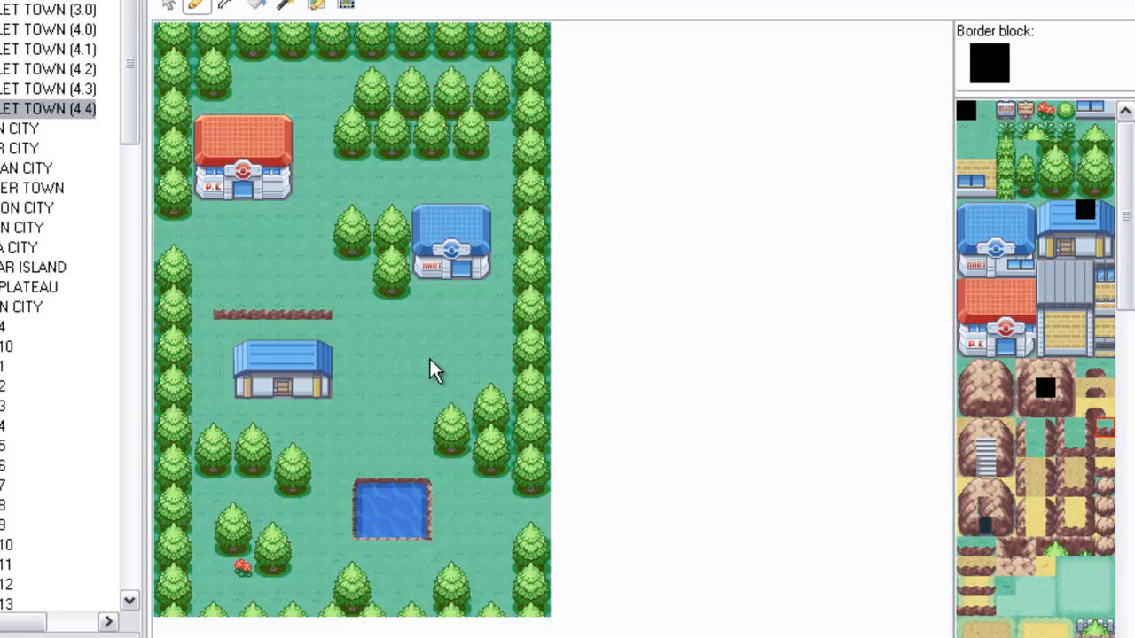
{"action": "left_click_drag", "start_coordinate": [381, 384], "coordinate": [468, 394]}
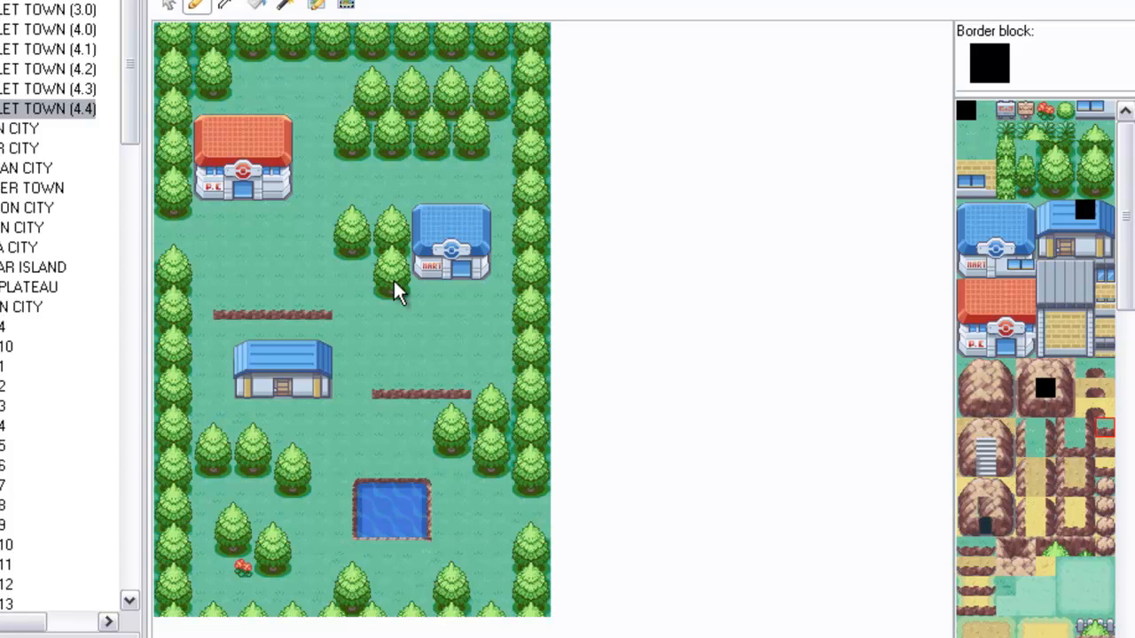
Cap both ends of the two rock ledges with the matching rounded end blocks
{"action": "left_click", "coordinate": [985, 549]}
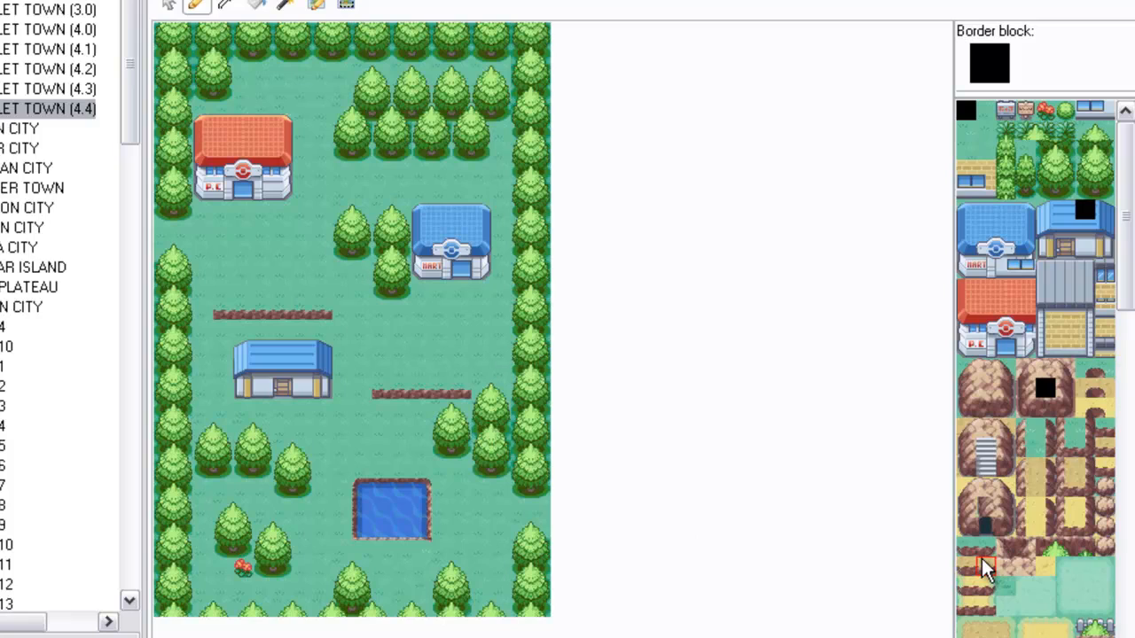
{"action": "left_click", "coordinate": [327, 317]}
{"action": "left_click", "coordinate": [963, 544]}
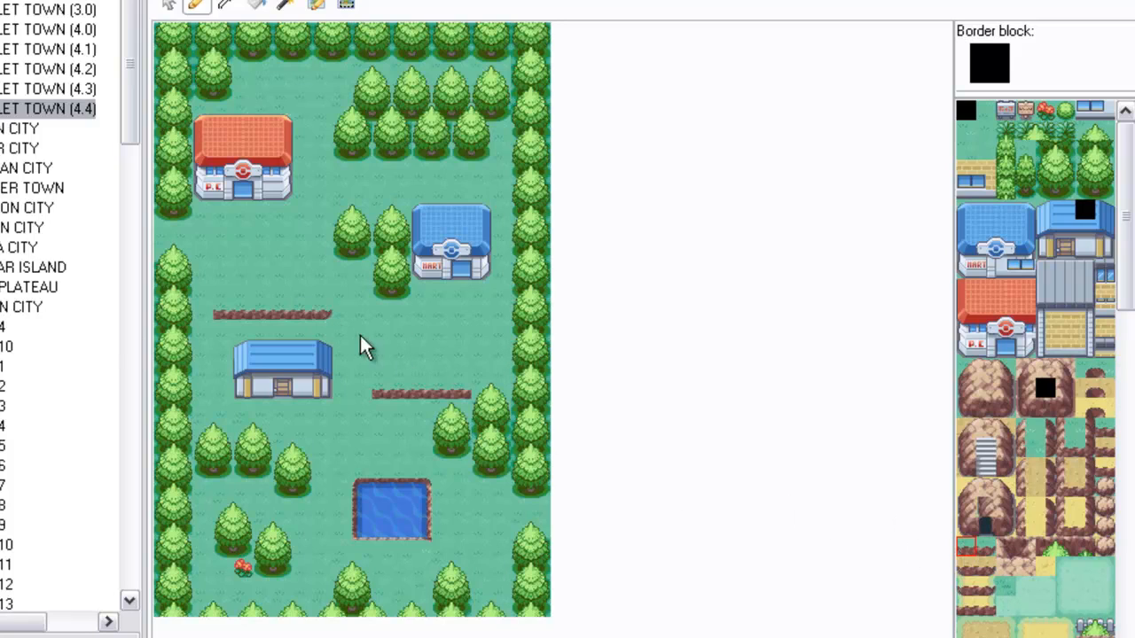
{"action": "left_click", "coordinate": [222, 309]}
{"action": "left_click", "coordinate": [382, 390]}
{"action": "left_click", "coordinate": [986, 544]}
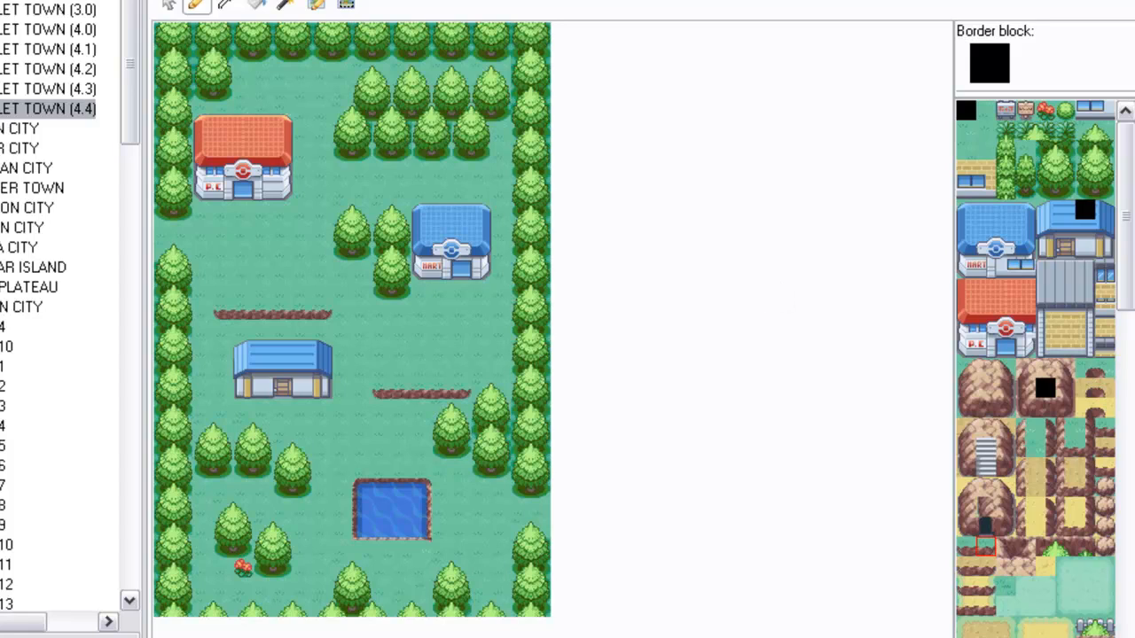
View the PALLET TOWN (3.0) map as a reference for light-green paths and return to PALLET TOWN (4.4)
{"action": "left_click_drag", "start_coordinate": [1126, 296], "coordinate": [1127, 312]}
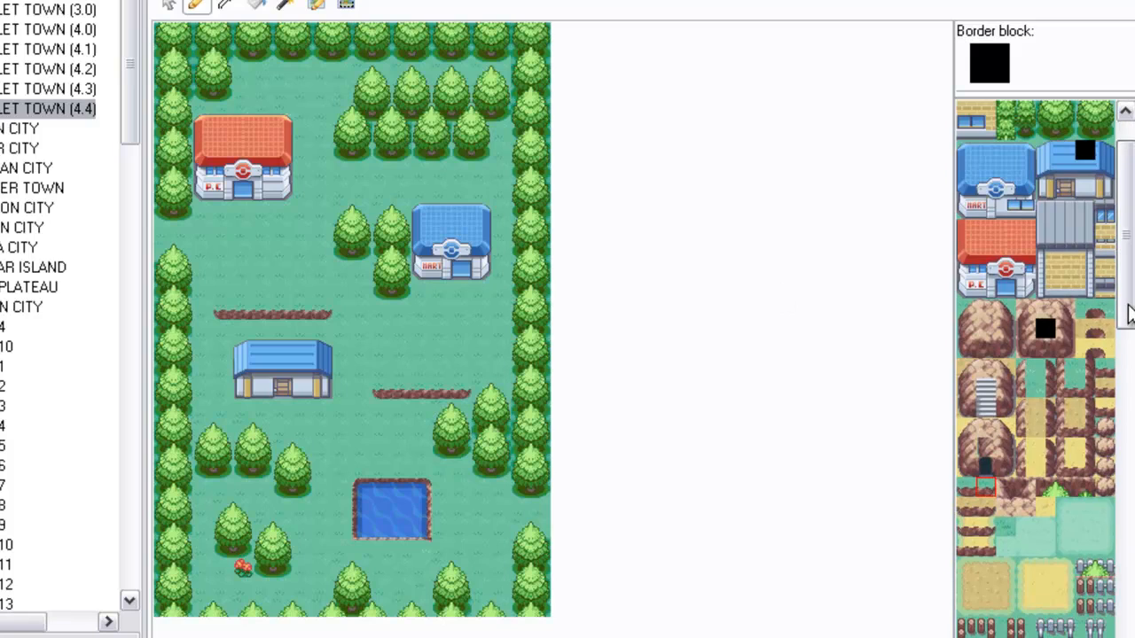
{"action": "left_click", "coordinate": [1067, 508]}
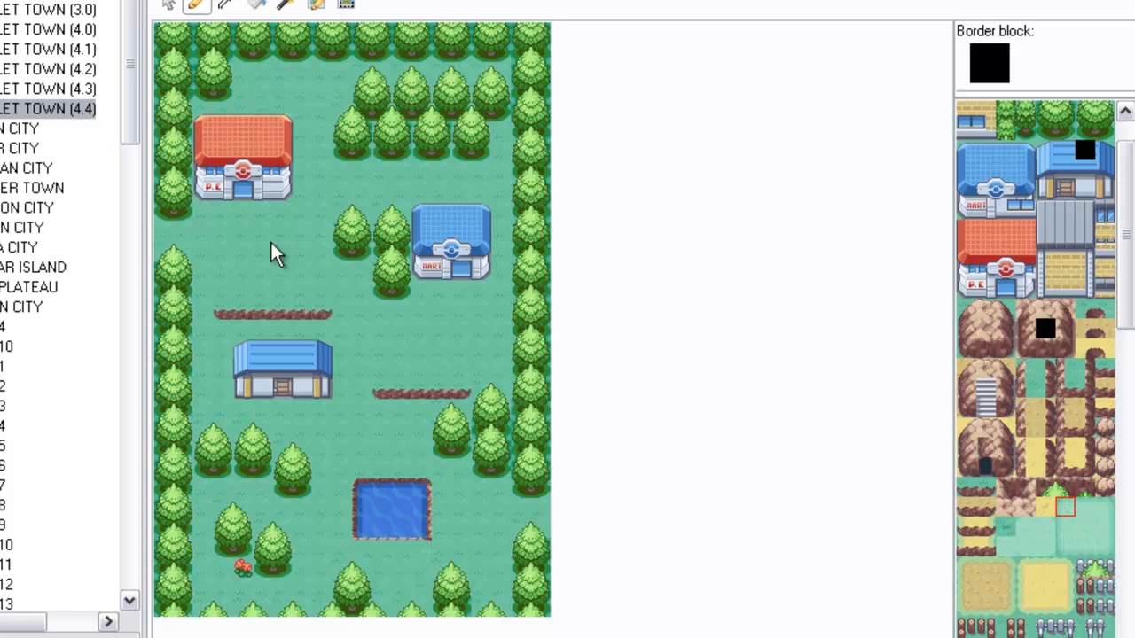
{"action": "left_click", "coordinate": [4, 10]}
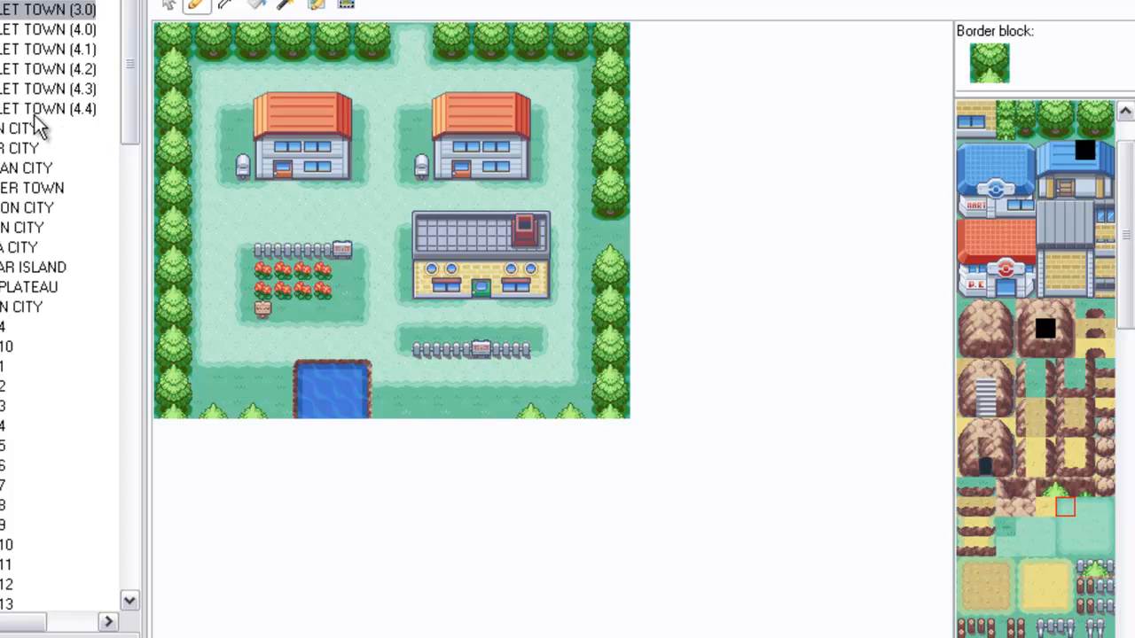
{"action": "left_click", "coordinate": [7, 128]}
{"action": "double_click", "coordinate": [7, 129]}
{"action": "double_click", "coordinate": [7, 128]}
{"action": "double_click", "coordinate": [7, 109]}
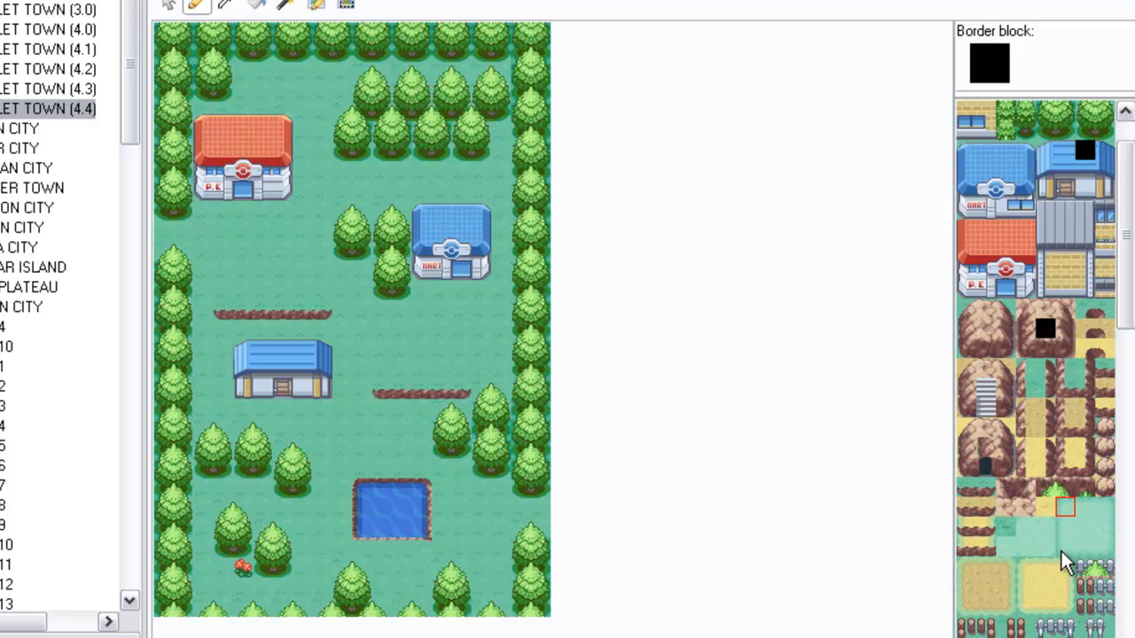
Place a light-green path tile below the Pokémon Center's door, save the map, and compare it with PALLET TOWN (3.0)
{"action": "left_click", "coordinate": [1084, 533]}
{"action": "left_click", "coordinate": [247, 214]}
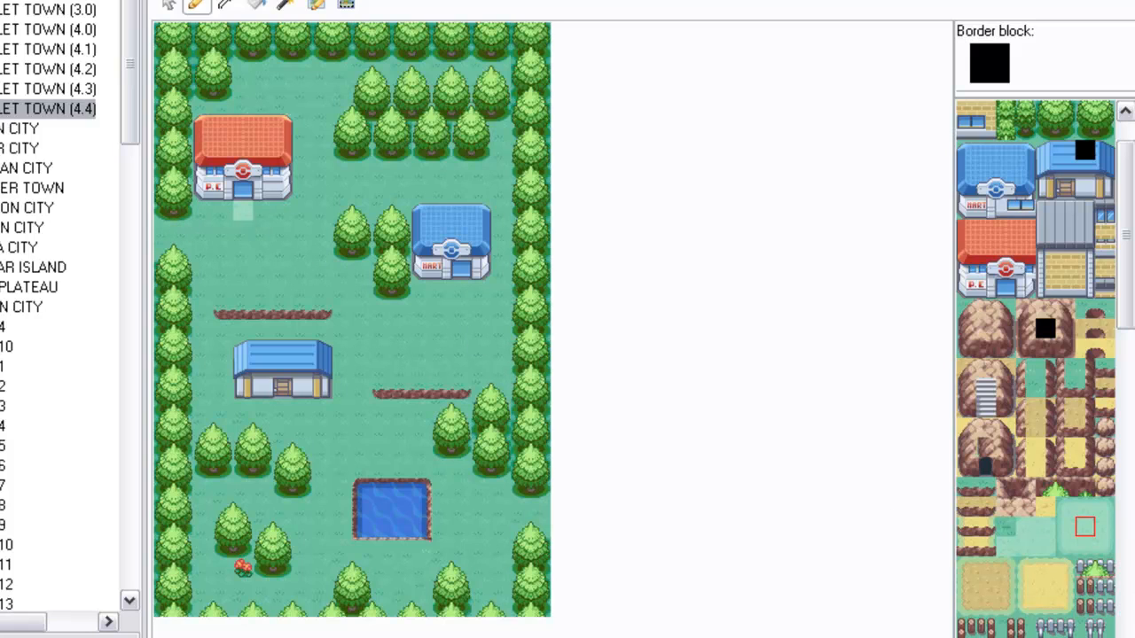
{"action": "left_click", "coordinate": [36, 9]}
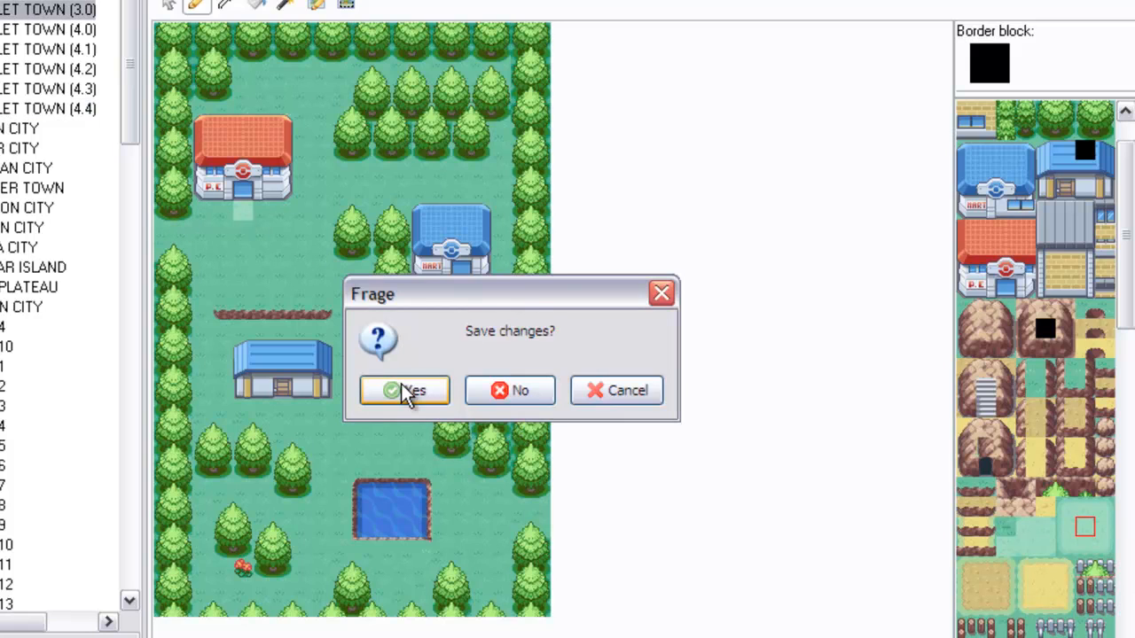
{"action": "left_click", "coordinate": [406, 391]}
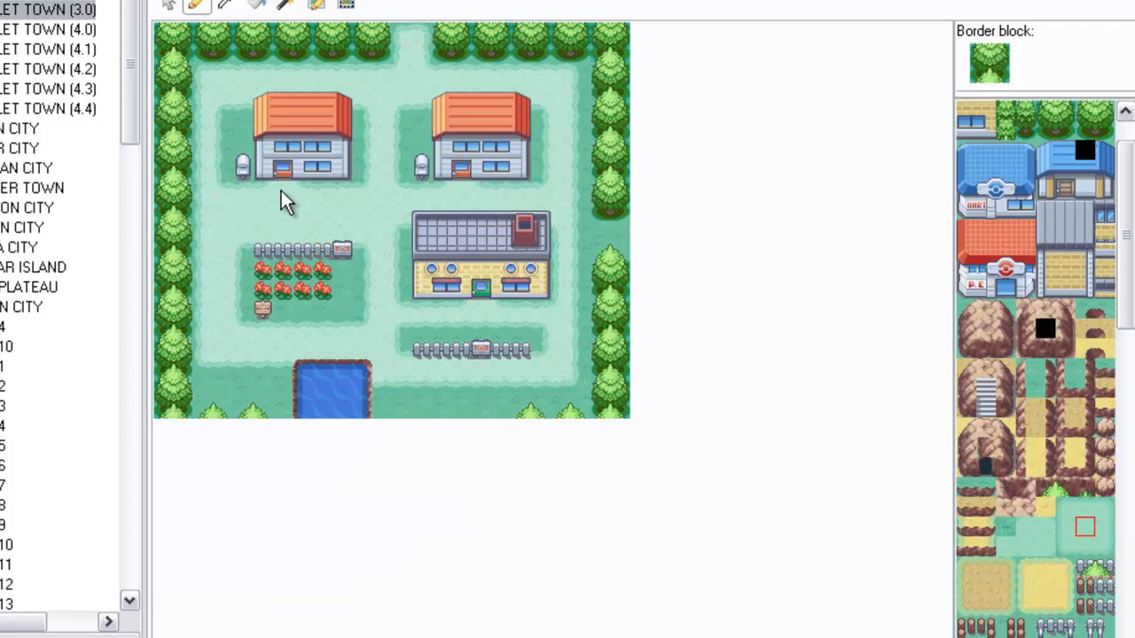
{"action": "left_click", "coordinate": [84, 110]}
Try extending the light-green path to three tiles below the Pokémon Center, and replace the tiles with plain grass
{"action": "left_click", "coordinate": [1030, 547]}
{"action": "scroll", "coordinate": [1035, 369], "scroll_direction": "down", "scroll_amount": 2}
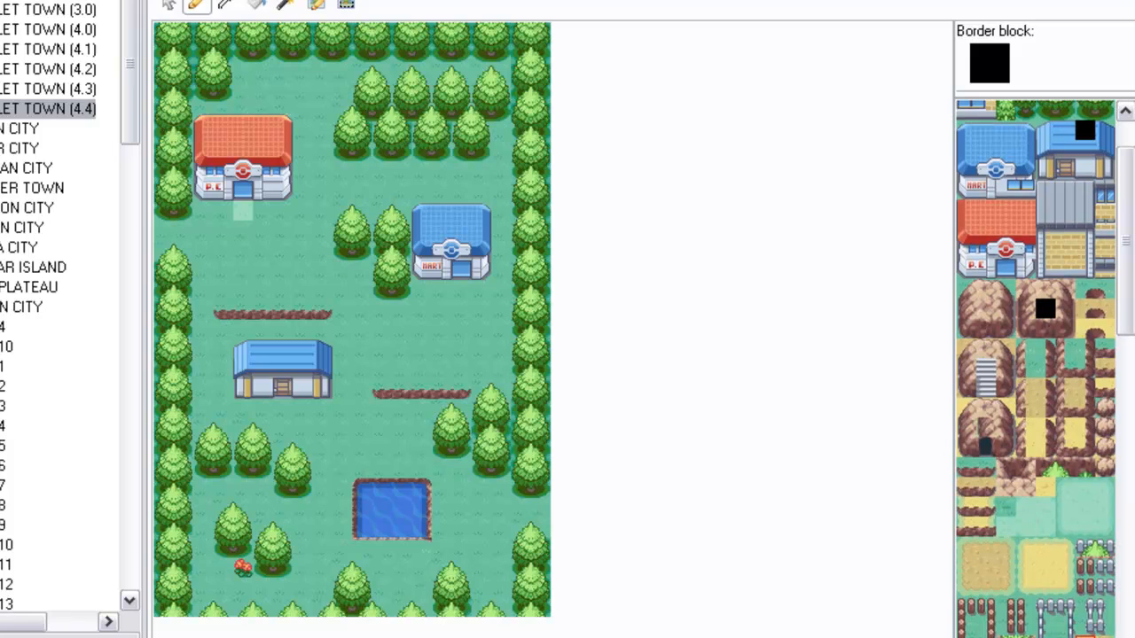
{"action": "left_click", "coordinate": [1030, 512]}
{"action": "left_click", "coordinate": [1041, 535]}
{"action": "left_click", "coordinate": [1026, 511]}
{"action": "left_click", "coordinate": [1046, 535]}
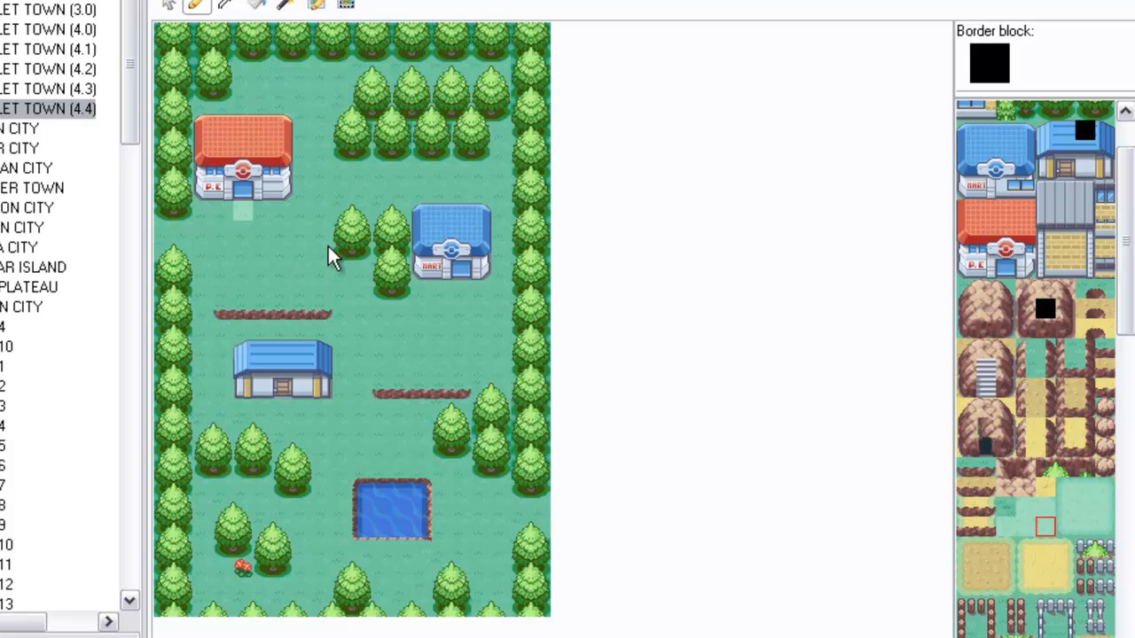
{"action": "left_click", "coordinate": [226, 214]}
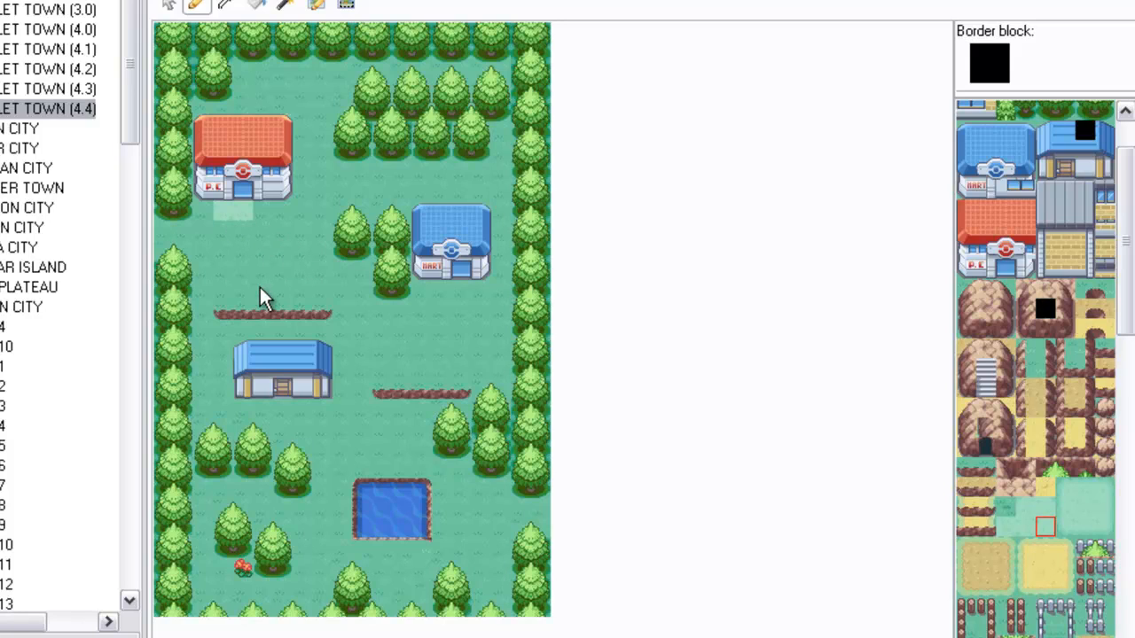
{"action": "left_click", "coordinate": [1026, 528]}
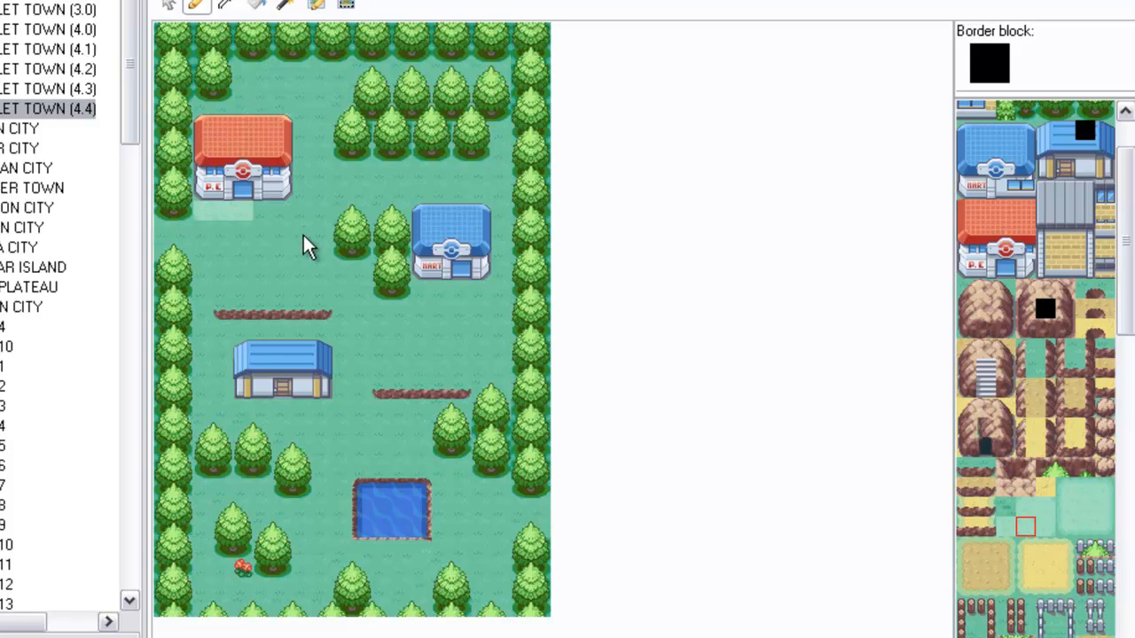
{"action": "right_click", "coordinate": [246, 232]}
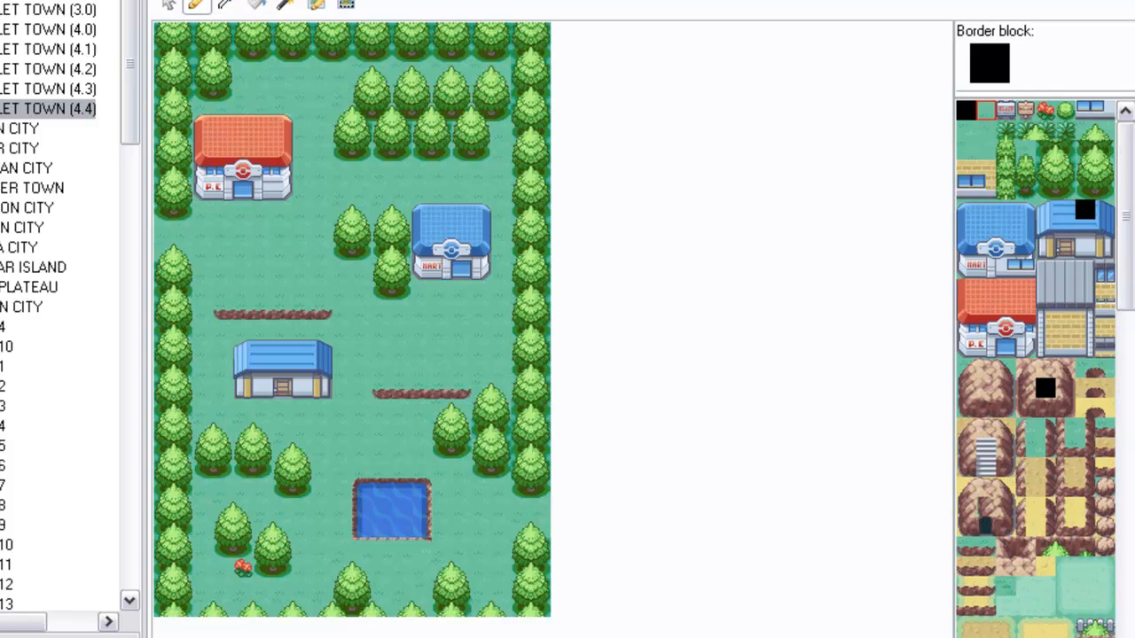
Lay a three-tile row of sand path directly below the Pokémon Center, with a rounded edge corner at its left end
{"action": "left_click", "coordinate": [243, 212]}
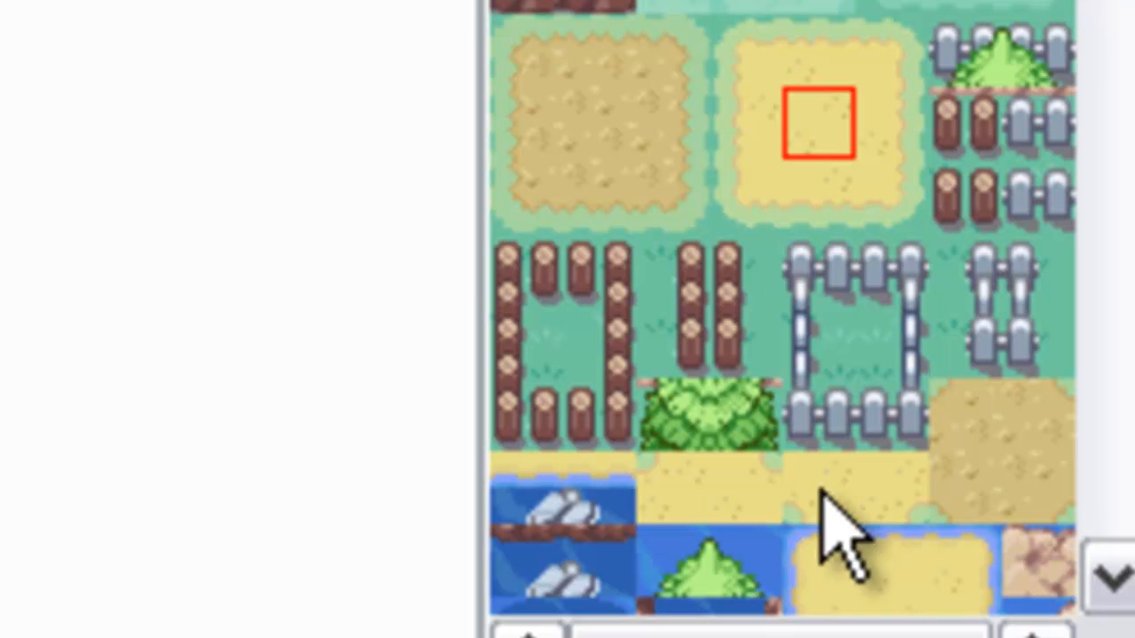
{"action": "left_click", "coordinate": [698, 487]}
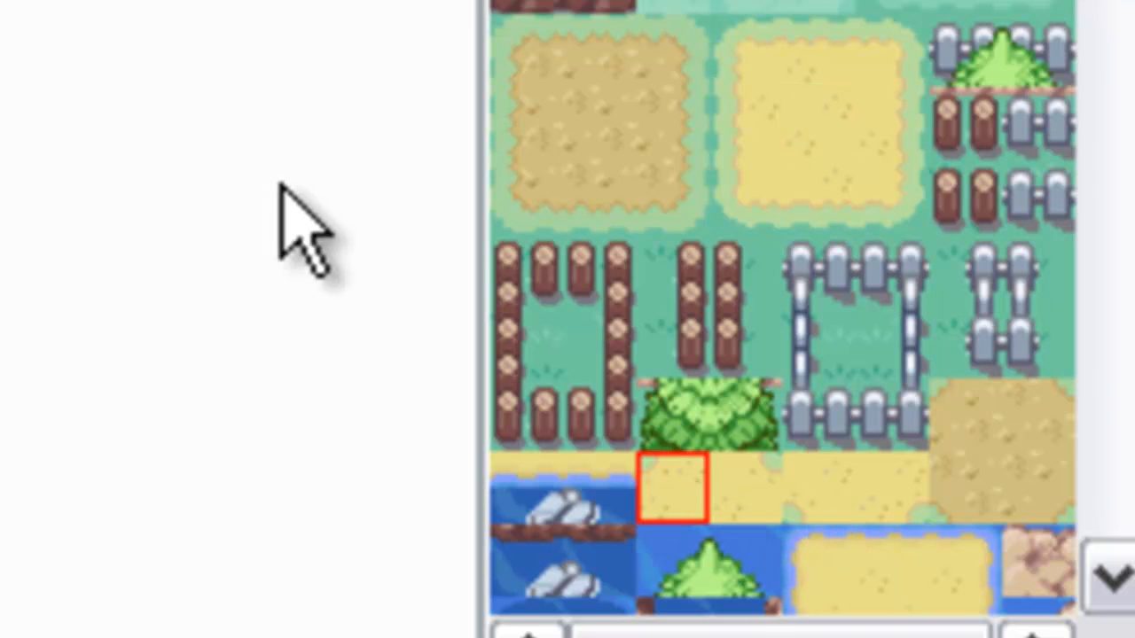
{"action": "left_click", "coordinate": [756, 181]}
{"action": "left_click", "coordinate": [753, 93]}
{"action": "left_click", "coordinate": [756, 182]}
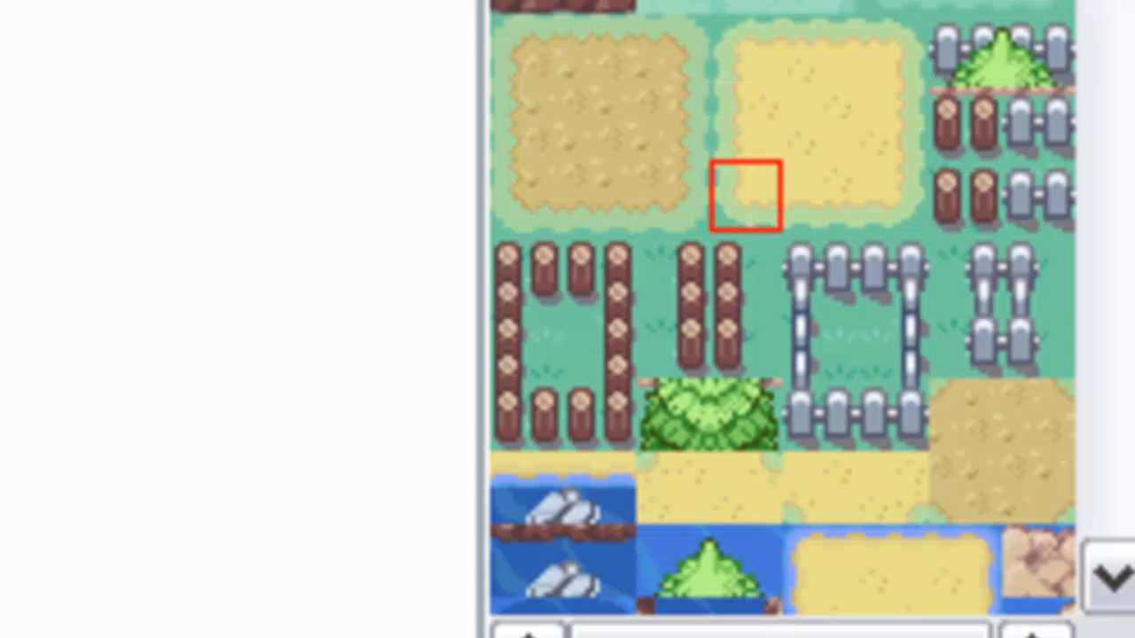
{"action": "left_click", "coordinate": [741, 46]}
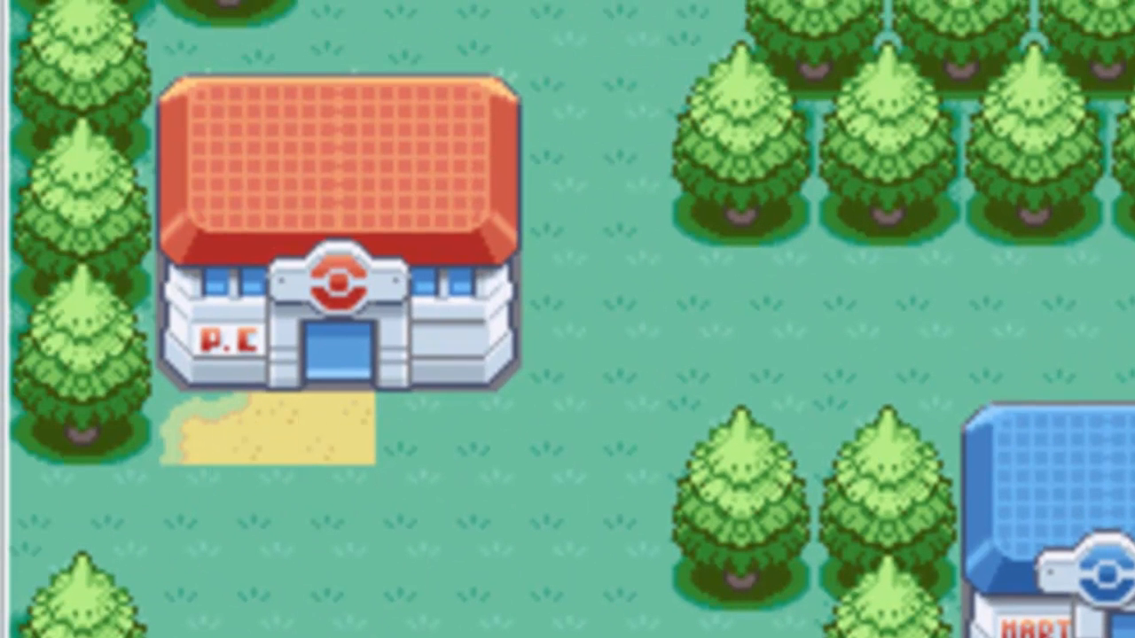
Edge the left and lower sides of the Pokémon Center's sand path, and run it two tiles wide down to the upper ledge
{"action": "left_click", "coordinate": [184, 494]}
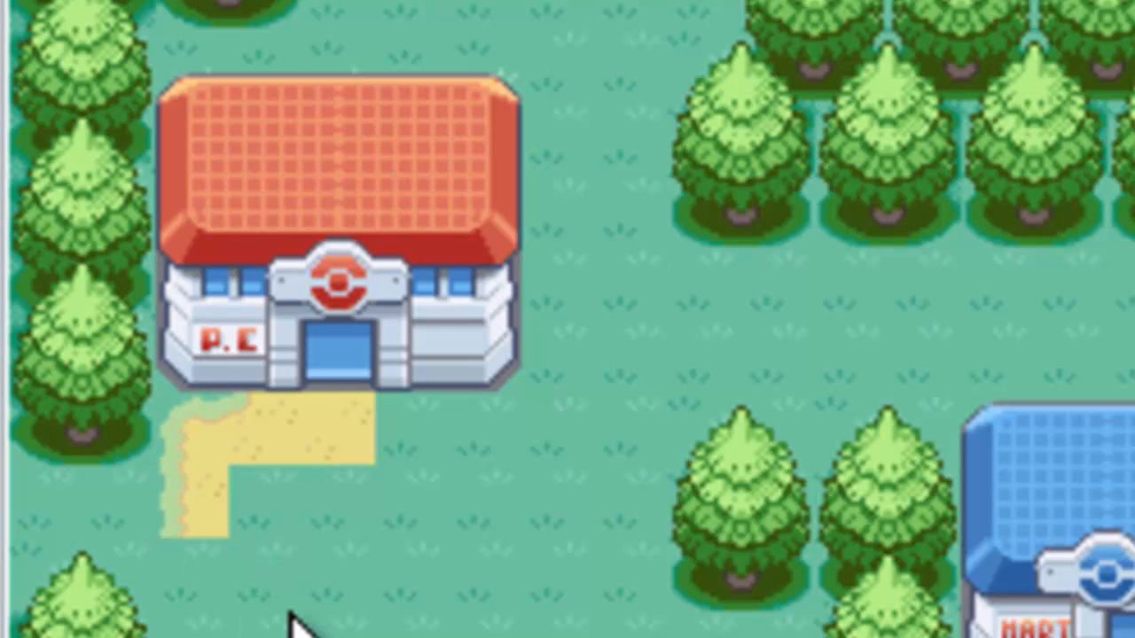
{"action": "left_click", "coordinate": [213, 572]}
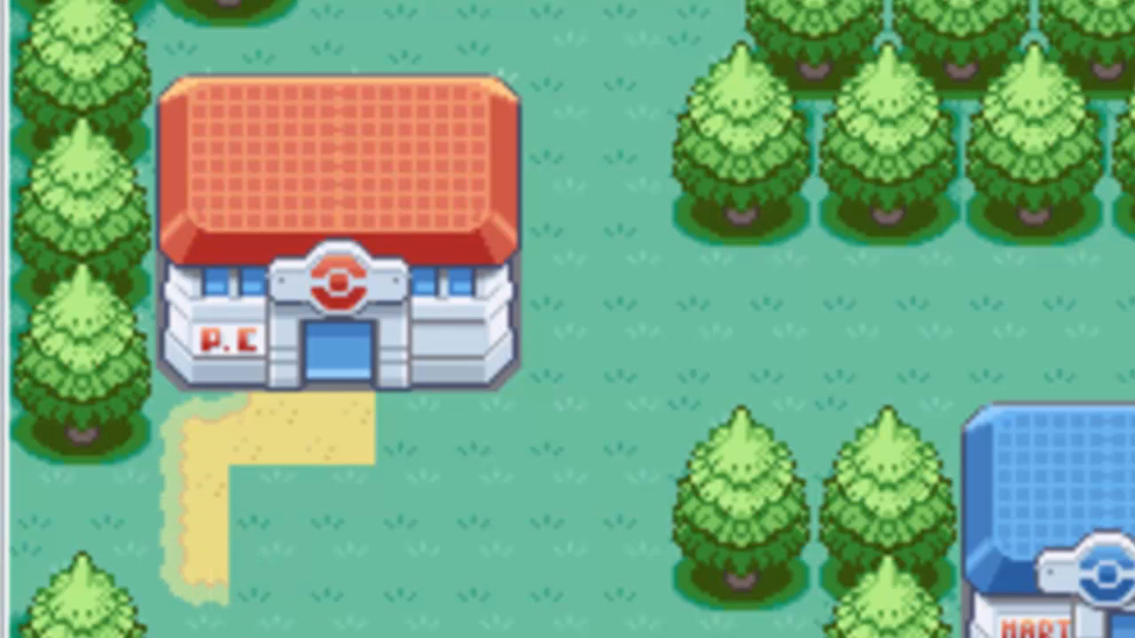
{"action": "left_click_drag", "start_coordinate": [279, 600], "coordinate": [305, 585]}
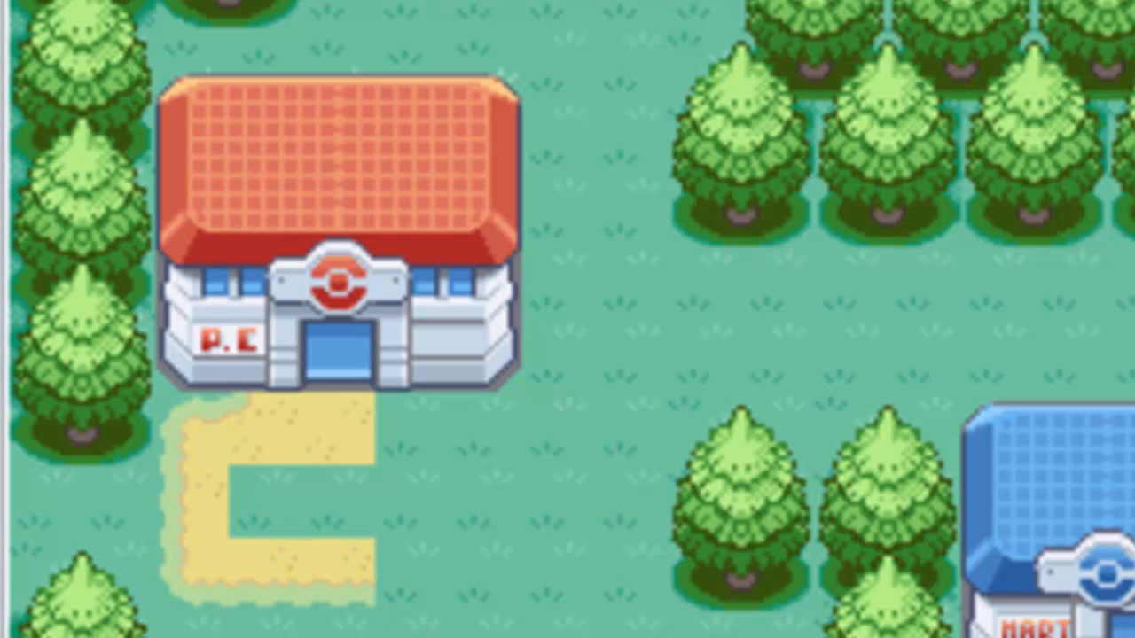
{"action": "mouse_move", "coordinate": [297, 498]}
{"action": "left_mouse_down"}
{"action": "mouse_move", "coordinate": [422, 511]}
{"action": "mouse_move", "coordinate": [420, 618]}
{"action": "mouse_move", "coordinate": [304, 124]}
{"action": "mouse_move", "coordinate": [289, 118]}
{"action": "left_mouse_up"}
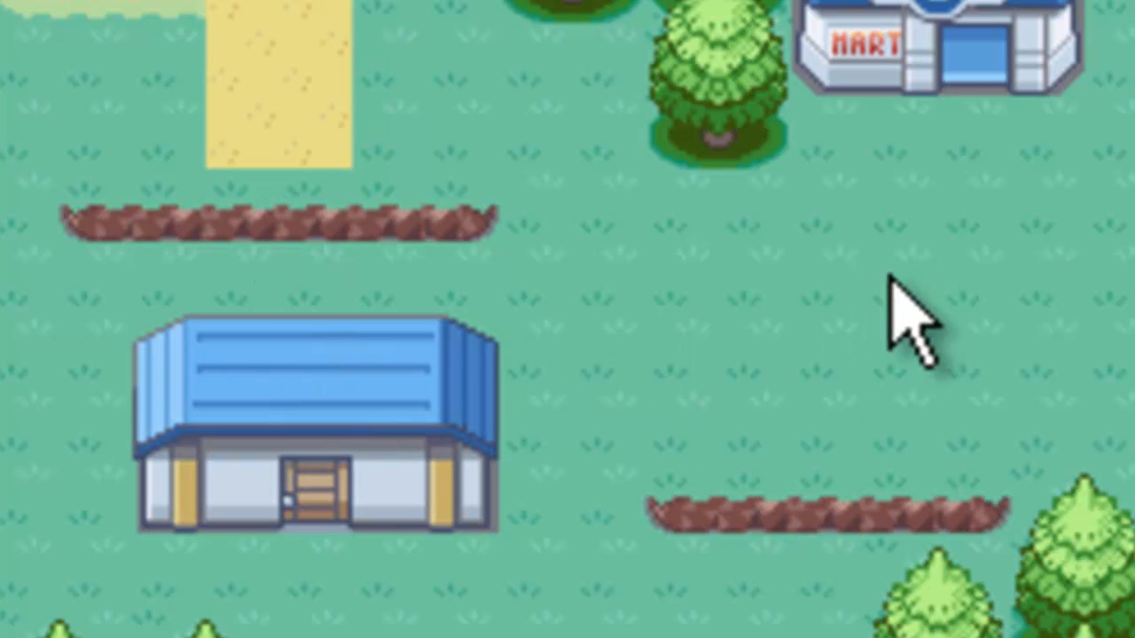
Paint sand from beneath the upper ledge across to the Mart's door, and down past the lower ledge into an eight-tile-wide strip
{"action": "mouse_move", "coordinate": [222, 297]}
{"action": "left_mouse_down"}
{"action": "mouse_move", "coordinate": [266, 316]}
{"action": "mouse_move", "coordinate": [328, 292]}
{"action": "mouse_move", "coordinate": [425, 286]}
{"action": "mouse_move", "coordinate": [894, 288]}
{"action": "mouse_move", "coordinate": [949, 260]}
{"action": "mouse_move", "coordinate": [966, 157]}
{"action": "mouse_move", "coordinate": [965, 291]}
{"action": "mouse_move", "coordinate": [934, 337]}
{"action": "mouse_move", "coordinate": [544, 338]}
{"action": "left_mouse_up"}
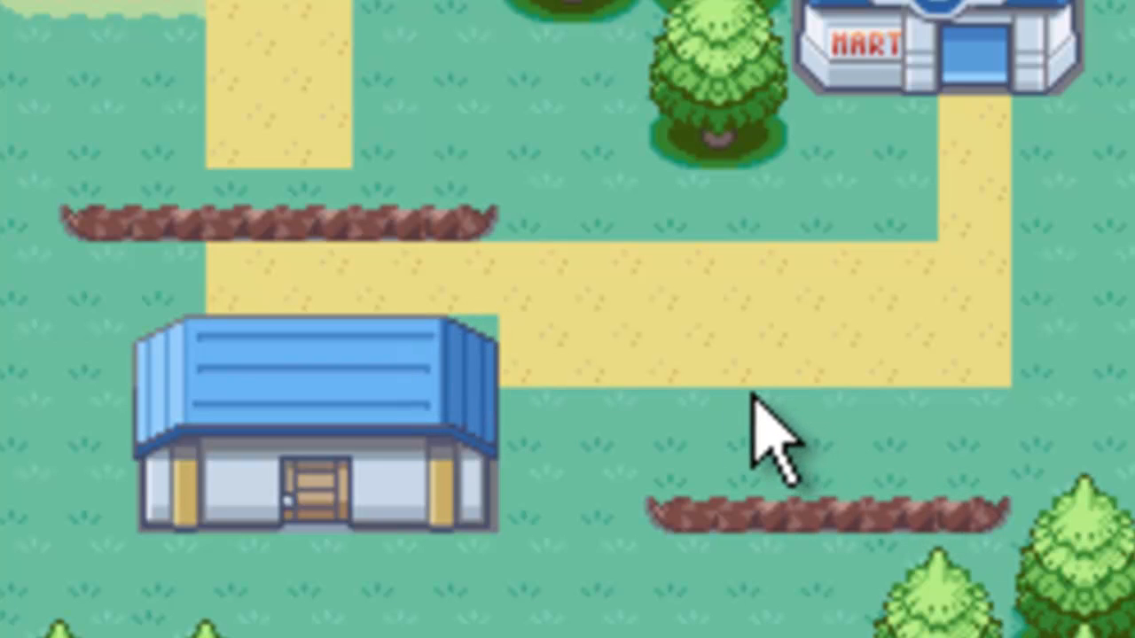
{"action": "left_click_drag", "start_coordinate": [735, 400], "coordinate": [823, 400]}
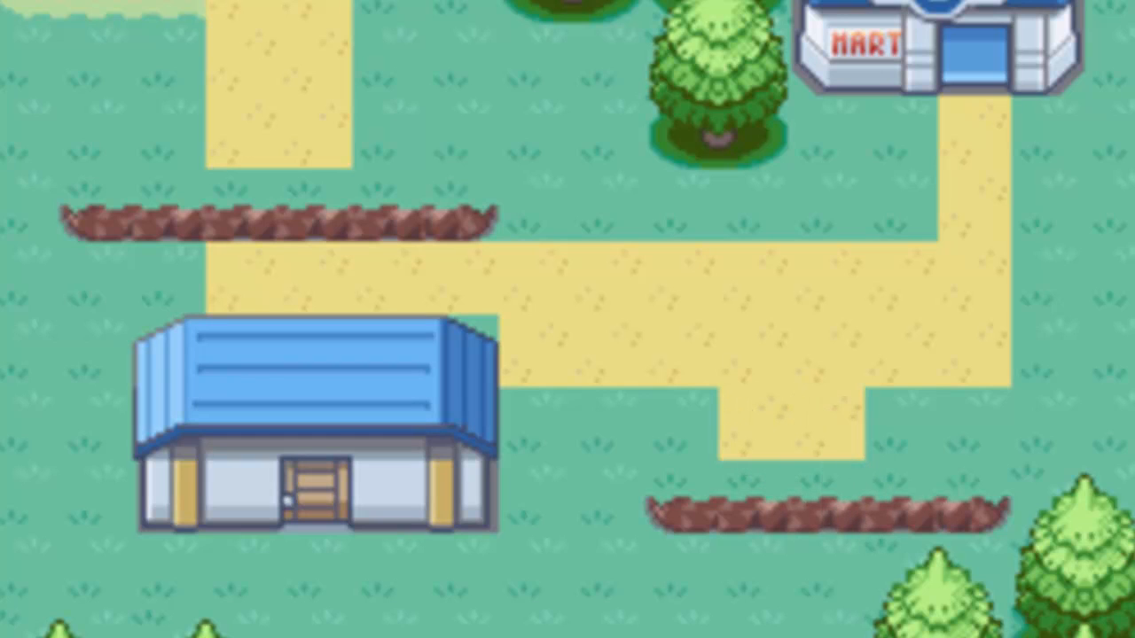
{"action": "mouse_move", "coordinate": [815, 597]}
{"action": "left_mouse_down"}
{"action": "mouse_move", "coordinate": [769, 596]}
{"action": "mouse_move", "coordinate": [794, 631]}
{"action": "mouse_move", "coordinate": [504, 613]}
{"action": "mouse_move", "coordinate": [309, 621]}
{"action": "mouse_move", "coordinate": [332, 586]}
{"action": "mouse_move", "coordinate": [681, 587]}
{"action": "left_mouse_up"}
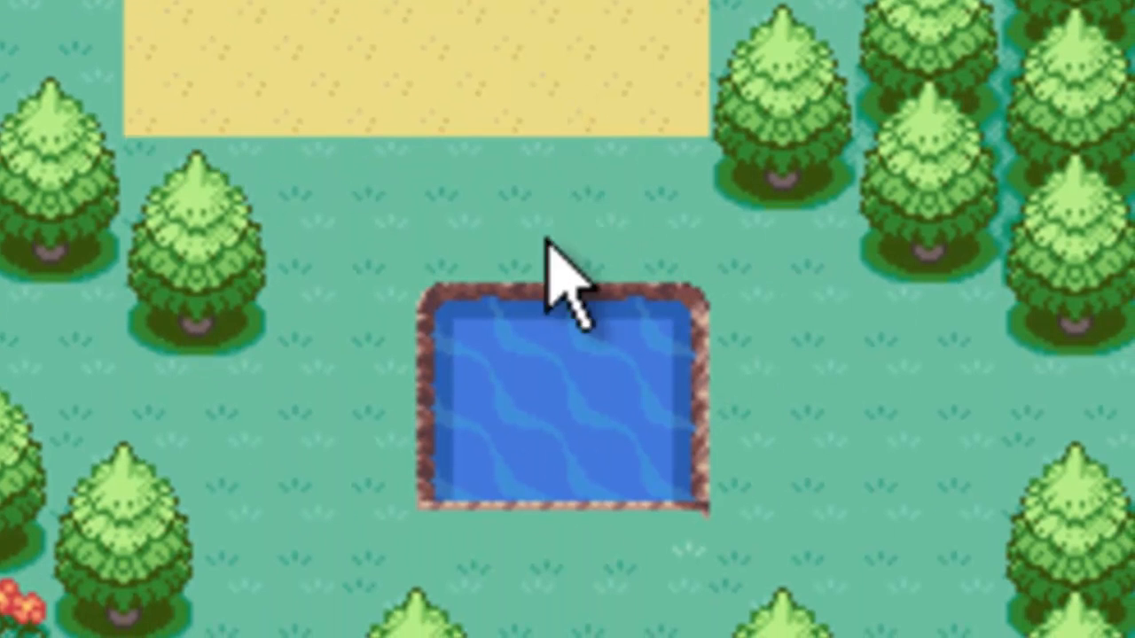
Run the sand path two tiles wide down over the pond and rightward to the tree gap, restoring grass along its lowest row
{"action": "mouse_move", "coordinate": [562, 159]}
{"action": "left_mouse_down"}
{"action": "mouse_move", "coordinate": [535, 203]}
{"action": "mouse_move", "coordinate": [544, 443]}
{"action": "mouse_move", "coordinate": [591, 488]}
{"action": "mouse_move", "coordinate": [704, 506]}
{"action": "mouse_move", "coordinate": [942, 504]}
{"action": "mouse_move", "coordinate": [932, 417]}
{"action": "mouse_move", "coordinate": [803, 443]}
{"action": "mouse_move", "coordinate": [807, 417]}
{"action": "mouse_move", "coordinate": [644, 410]}
{"action": "mouse_move", "coordinate": [578, 335]}
{"action": "left_mouse_up"}
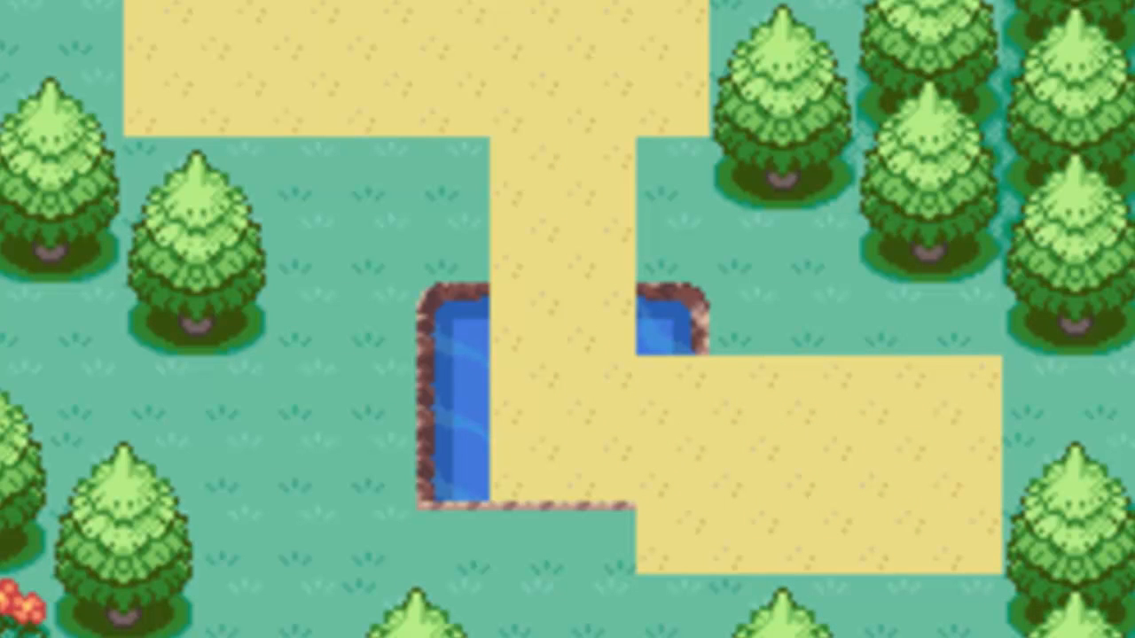
{"action": "mouse_move", "coordinate": [962, 544]}
{"action": "left_mouse_down"}
{"action": "mouse_move", "coordinate": [714, 540]}
{"action": "mouse_move", "coordinate": [657, 551]}
{"action": "left_mouse_up"}
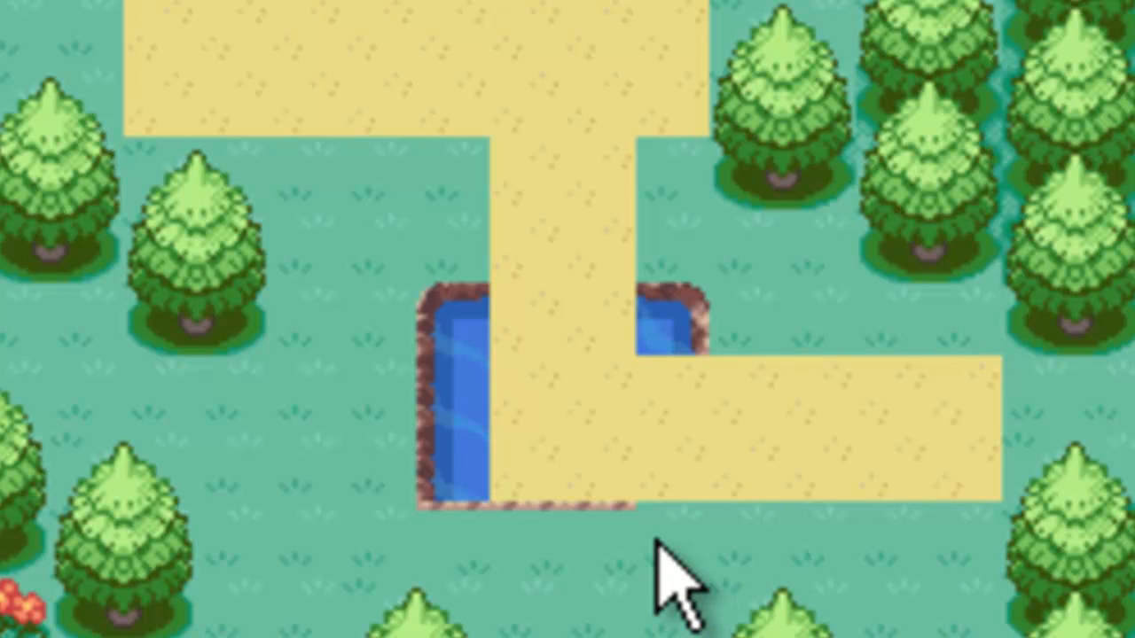
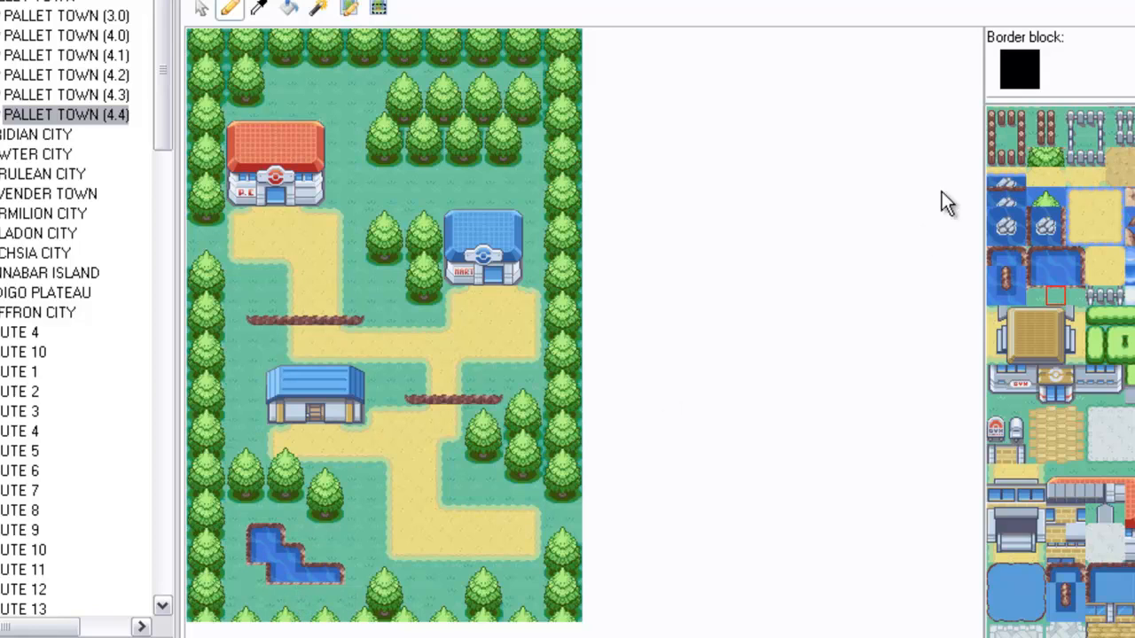
Point out the water edge and inner-corner blocks for a stepped pond shoreline in the block palette
{"action": "left_click", "coordinate": [1058, 261]}
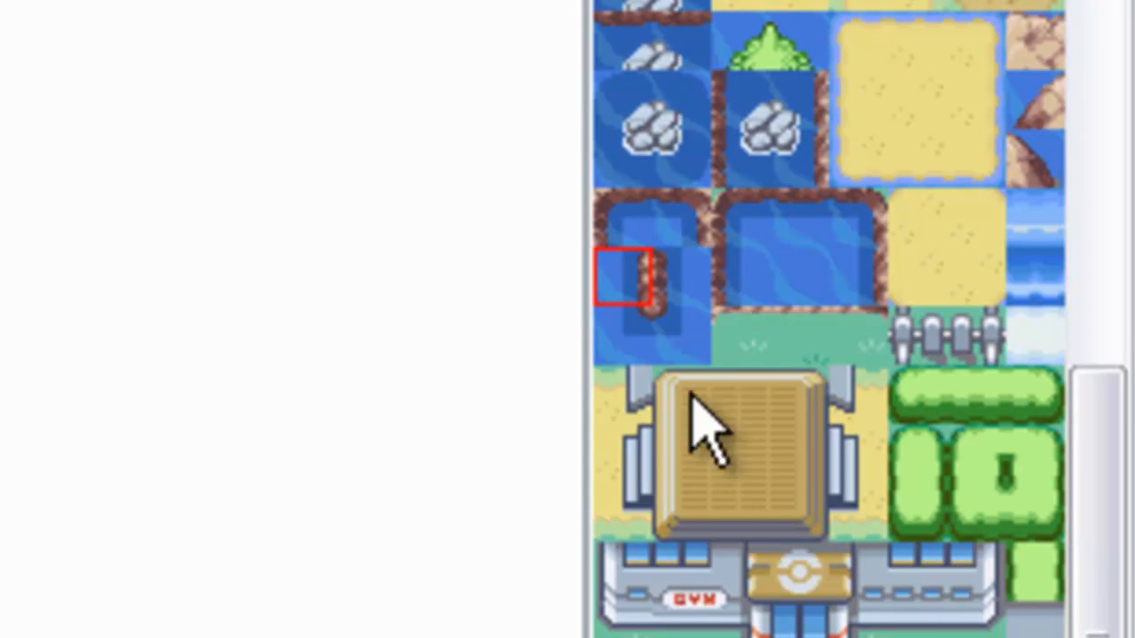
{"action": "left_click", "coordinate": [658, 344]}
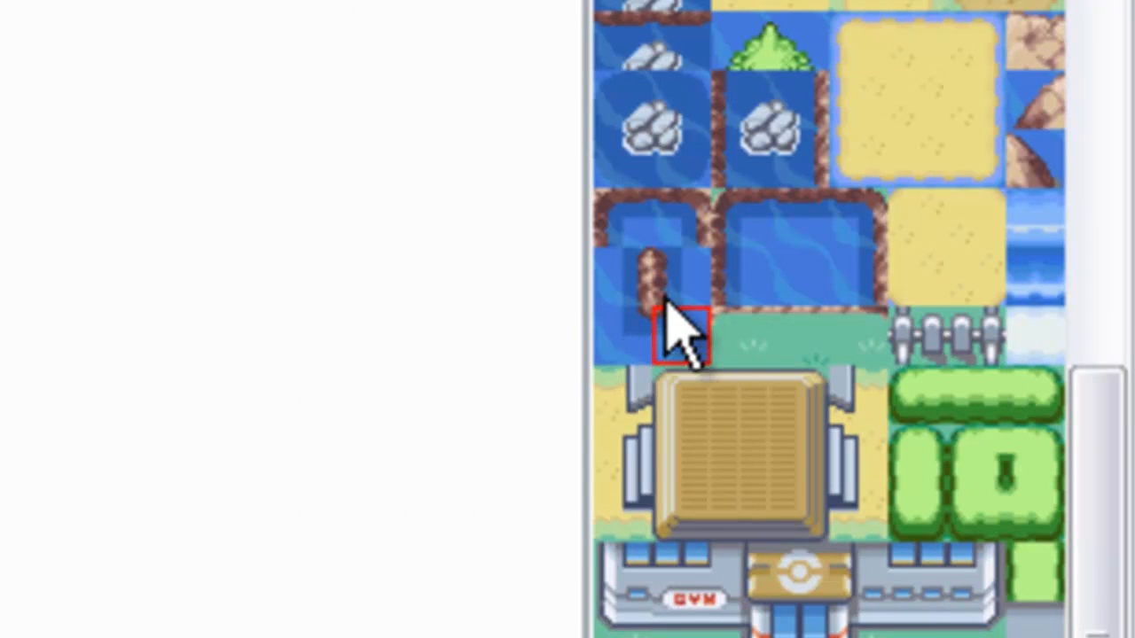
{"action": "left_click", "coordinate": [630, 330]}
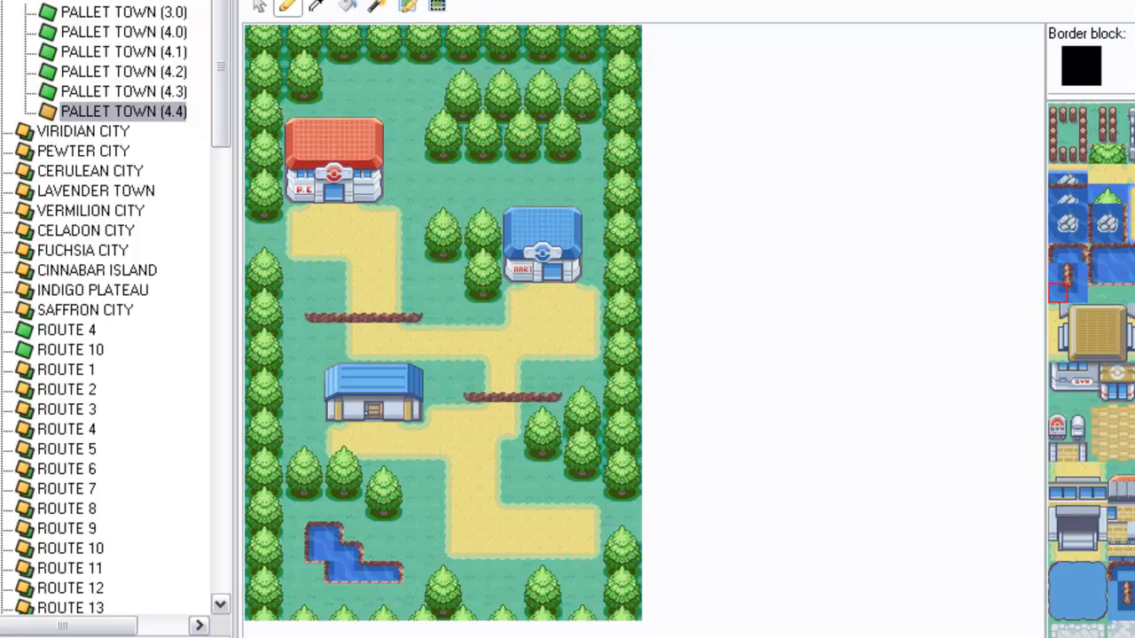
Plant red flowers in a zigzag of four below the top grove, two above the pond and one by the left border, plus a bush left of the house
{"action": "scroll", "coordinate": [1090, 370], "scroll_direction": "up", "scroll_amount": 10}
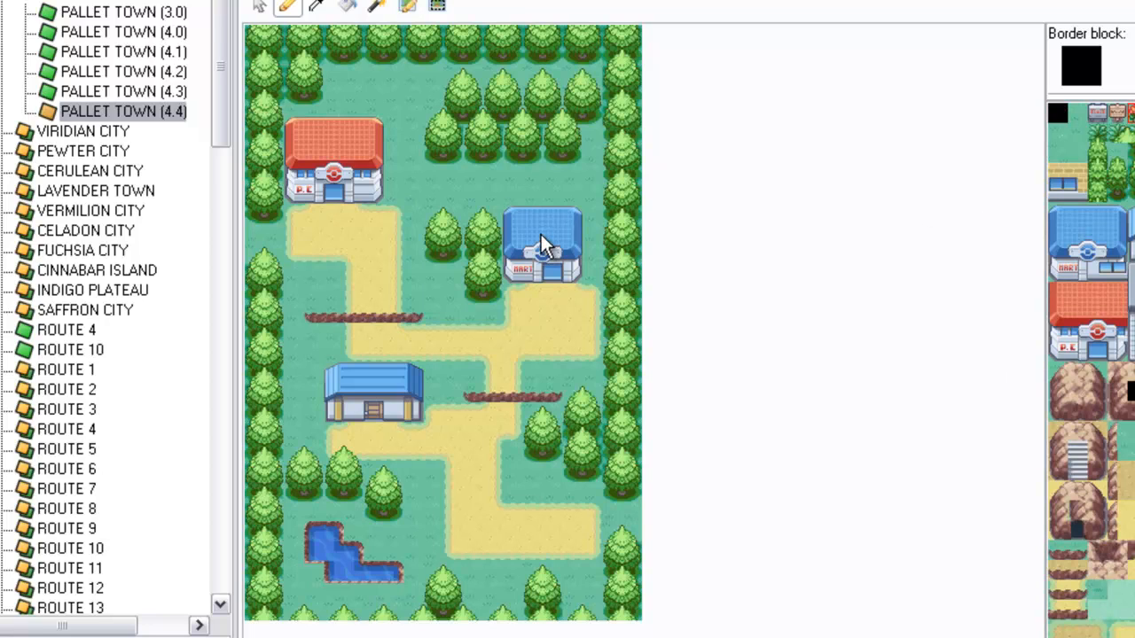
{"action": "left_click", "coordinate": [493, 175]}
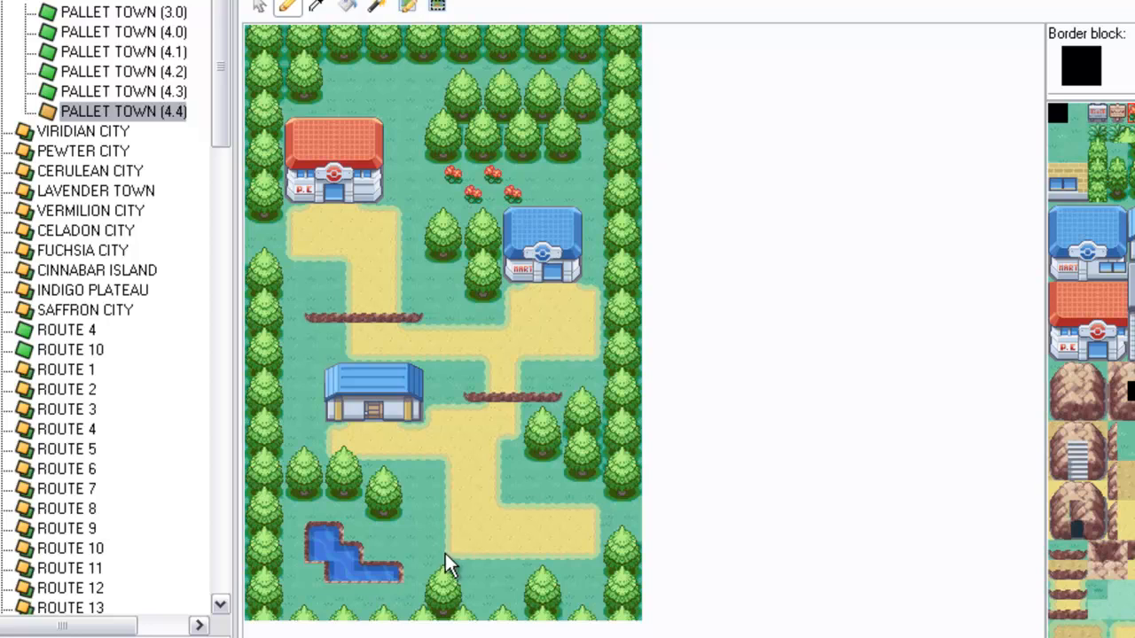
{"action": "left_click", "coordinate": [419, 514]}
{"action": "left_click", "coordinate": [258, 5]}
{"action": "right_click", "coordinate": [429, 513]}
{"action": "right_click", "coordinate": [417, 534]}
{"action": "left_click", "coordinate": [429, 514]}
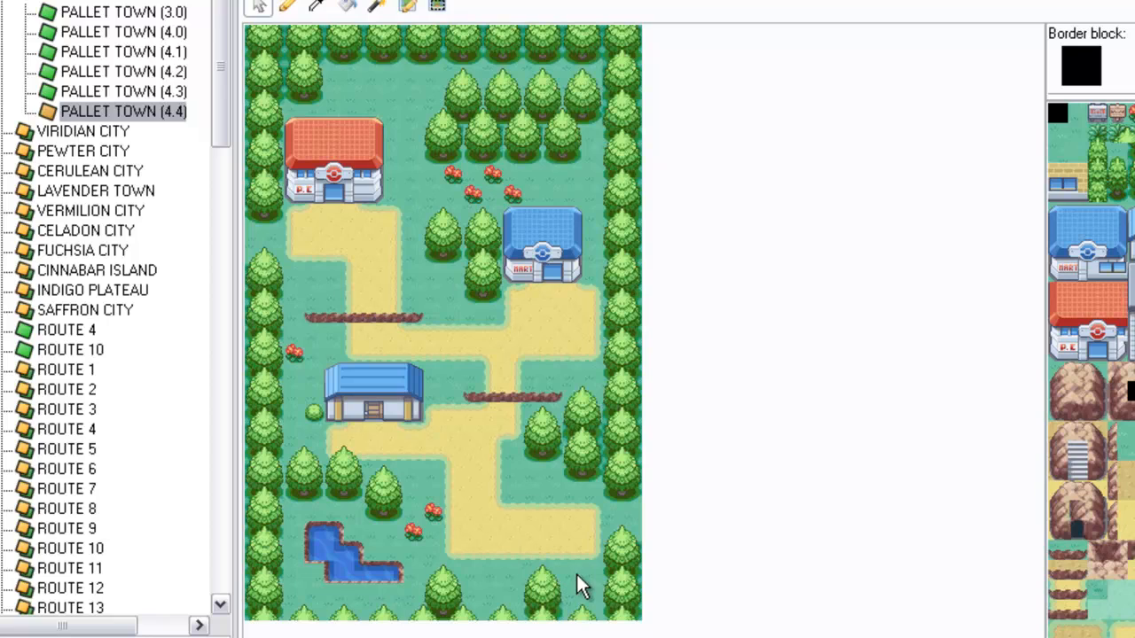
Place a small bush below the right-hand trees and run a four-tile wooden post fence above the pond
{"action": "left_click", "coordinate": [550, 476]}
{"action": "scroll", "coordinate": [1131, 560], "scroll_direction": "down", "scroll_amount": 3}
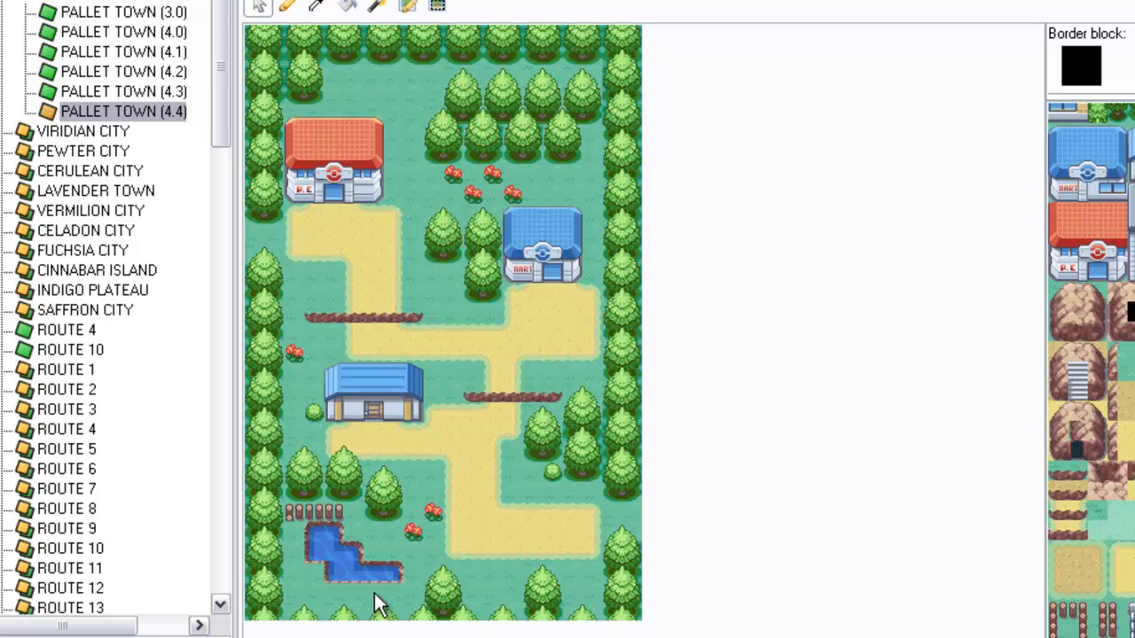
{"action": "left_click_drag", "start_coordinate": [336, 605], "coordinate": [352, 600]}
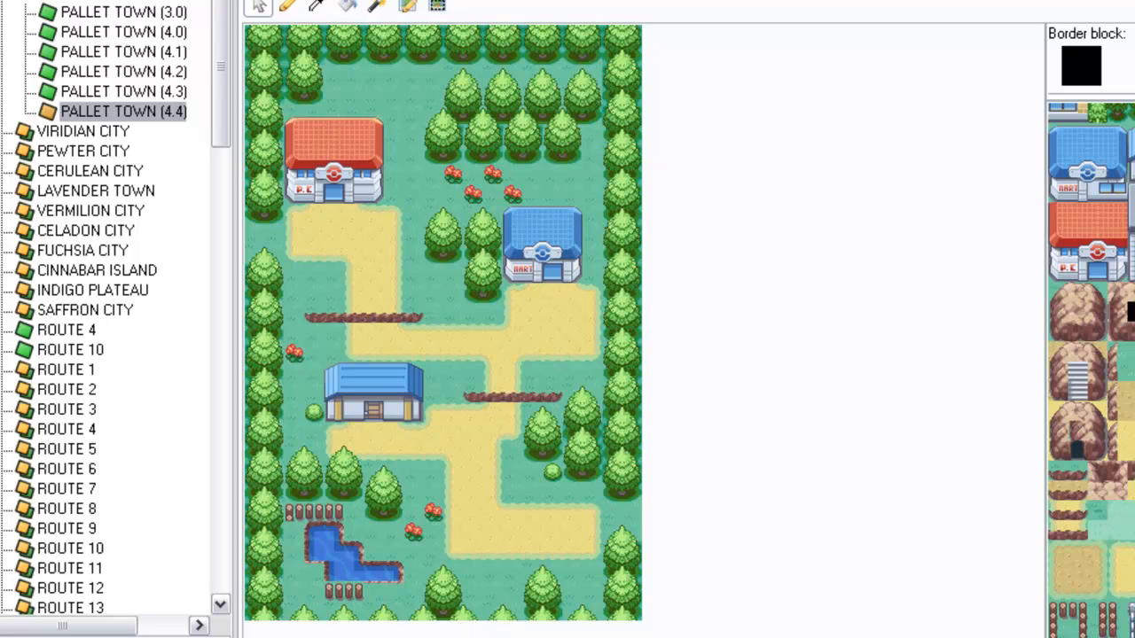
{"action": "scroll", "coordinate": [1090, 370], "scroll_direction": "down", "scroll_amount": 4}
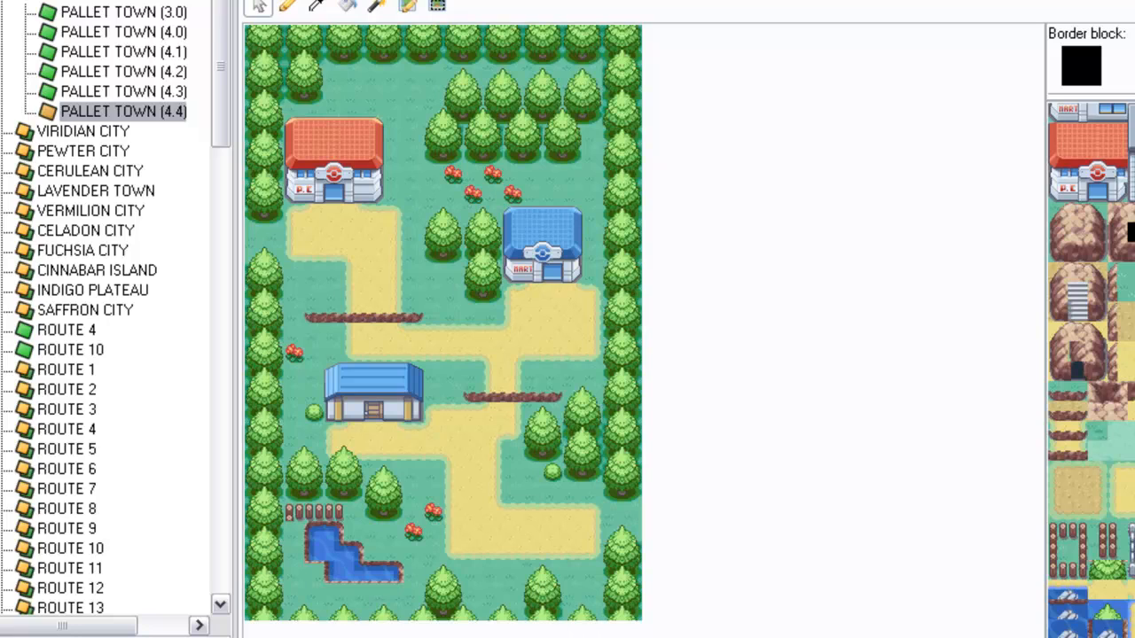
{"action": "scroll", "coordinate": [1090, 371], "scroll_direction": "up", "scroll_amount": 3}
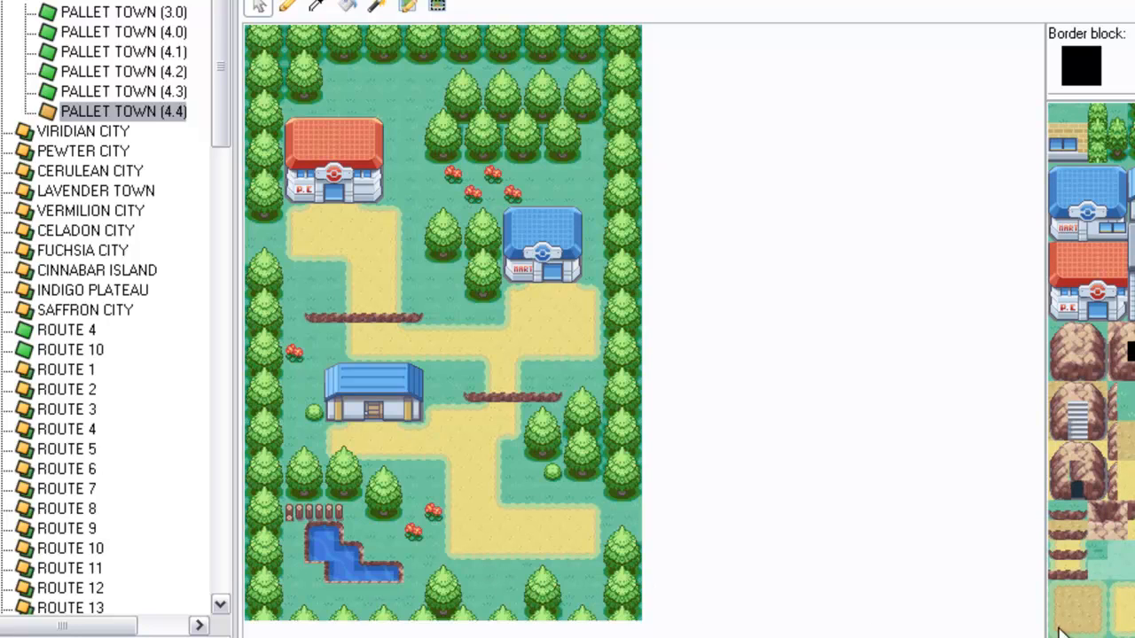
{"action": "left_click", "coordinate": [353, 512]}
Stack two slim trees in the one-tile gap between the Mart's right side and the tree border
{"action": "scroll", "coordinate": [1090, 364], "scroll_direction": "up", "scroll_amount": 1}
{"action": "left_click", "coordinate": [1115, 190]}
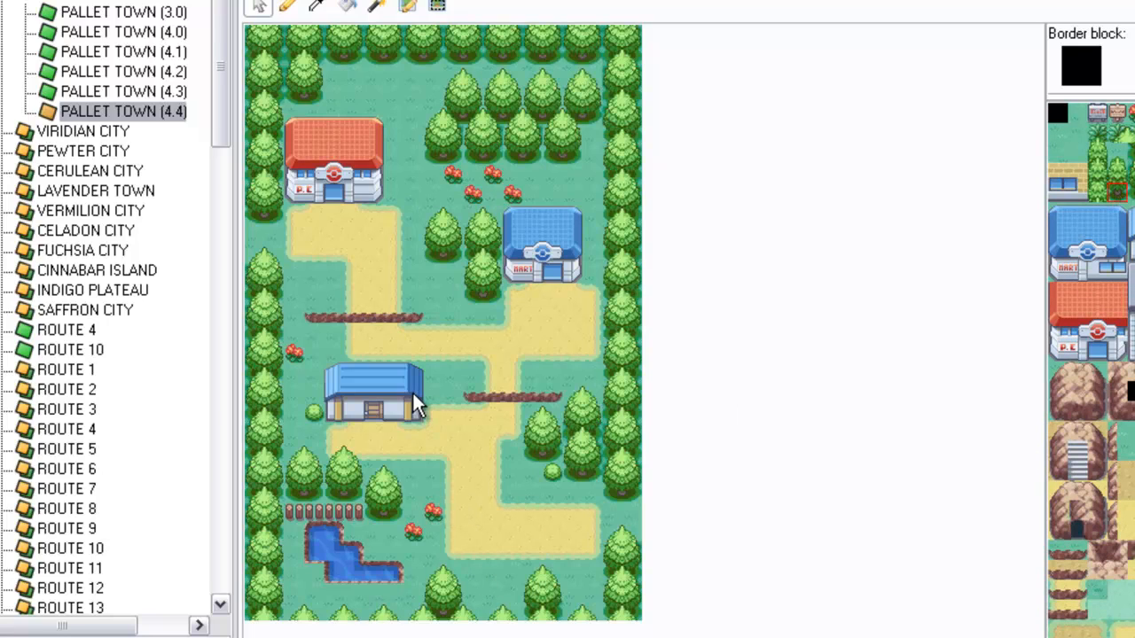
{"action": "left_click", "coordinate": [594, 275]}
{"action": "left_click", "coordinate": [1116, 172]}
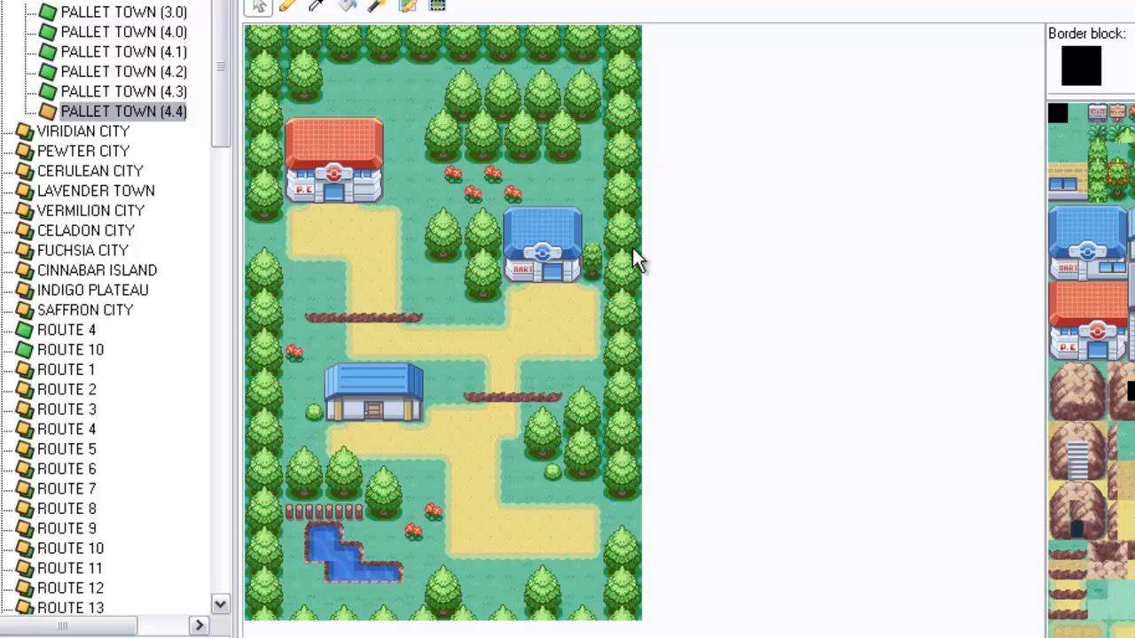
{"action": "left_click", "coordinate": [1117, 153]}
{"action": "left_click", "coordinate": [581, 259]}
{"action": "left_click", "coordinate": [1098, 153]}
{"action": "left_click", "coordinate": [1111, 157]}
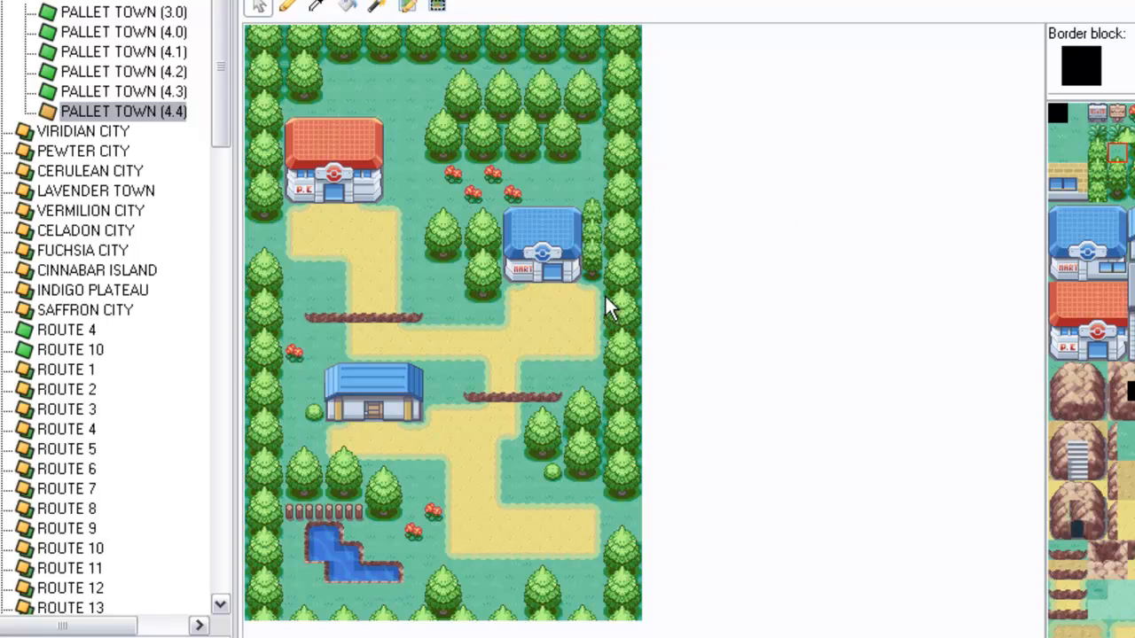
Replace the small bush at the house's left side with a slim tree
{"action": "left_click", "coordinate": [1115, 192]}
{"action": "left_click", "coordinate": [1117, 173]}
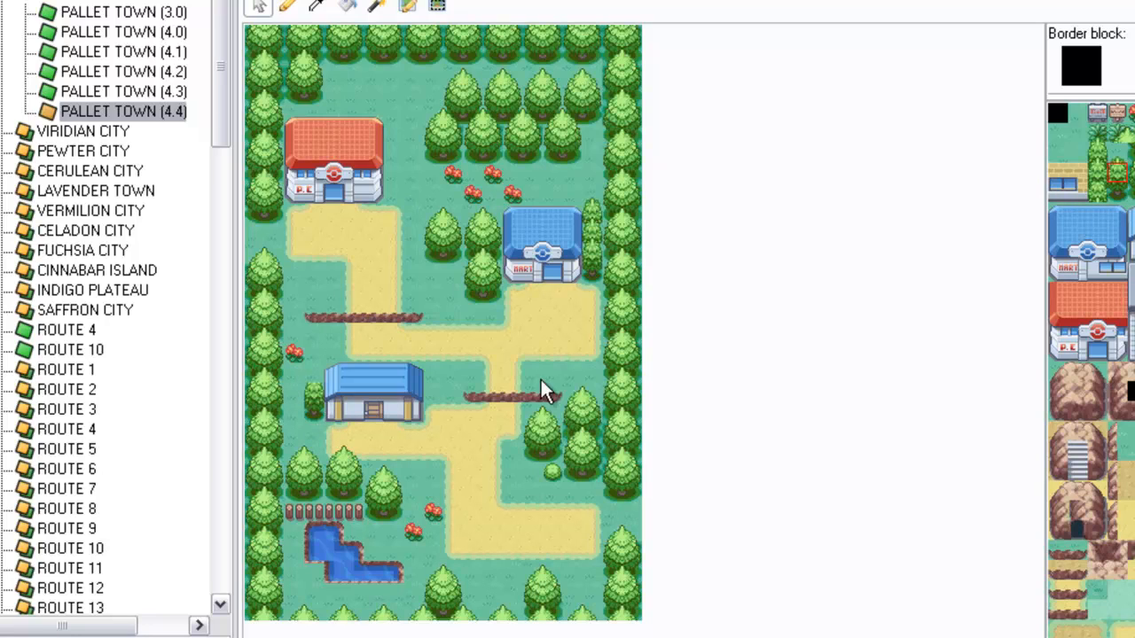
{"action": "left_click", "coordinate": [1117, 152]}
{"action": "left_click", "coordinate": [1132, 163]}
Stack a column of slim trees between the left tree border and the house's slim tree, and plant a red flower right of the house
{"action": "left_click", "coordinate": [1116, 192]}
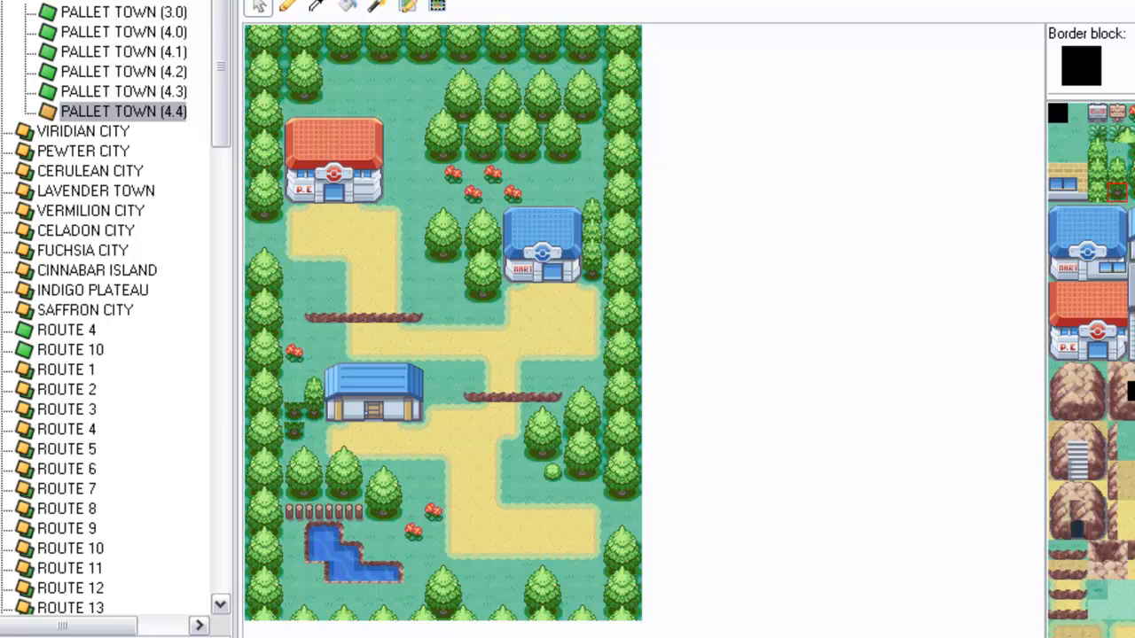
{"action": "left_click", "coordinate": [1118, 178]}
{"action": "left_click", "coordinate": [1097, 152]}
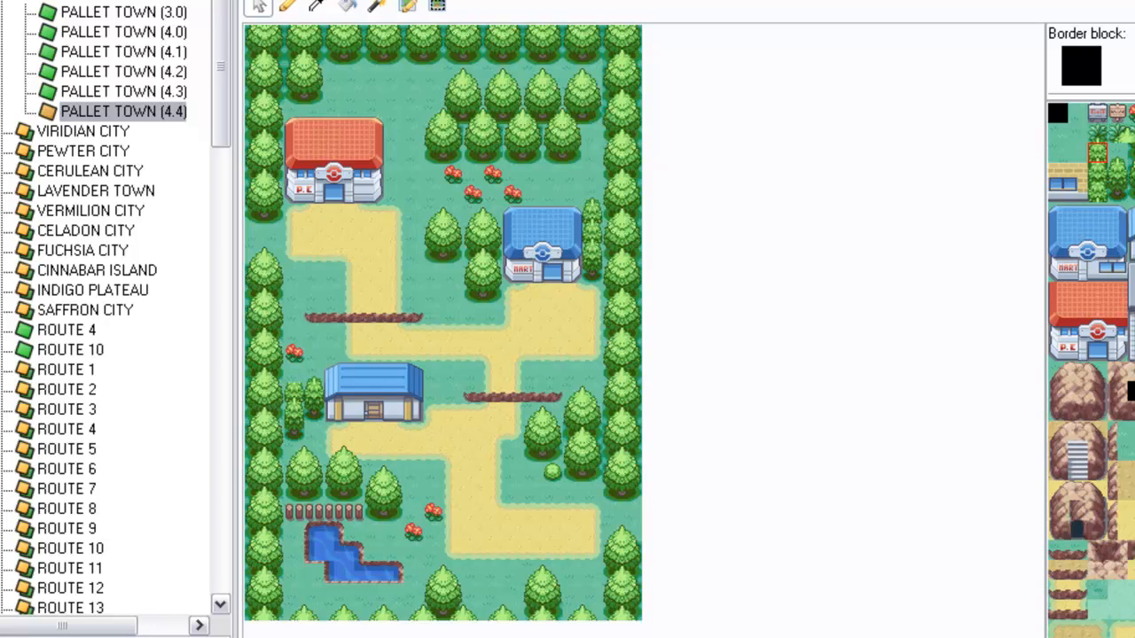
{"action": "left_click", "coordinate": [1119, 154]}
{"action": "left_click", "coordinate": [1098, 154]}
{"action": "left_click", "coordinate": [1117, 155]}
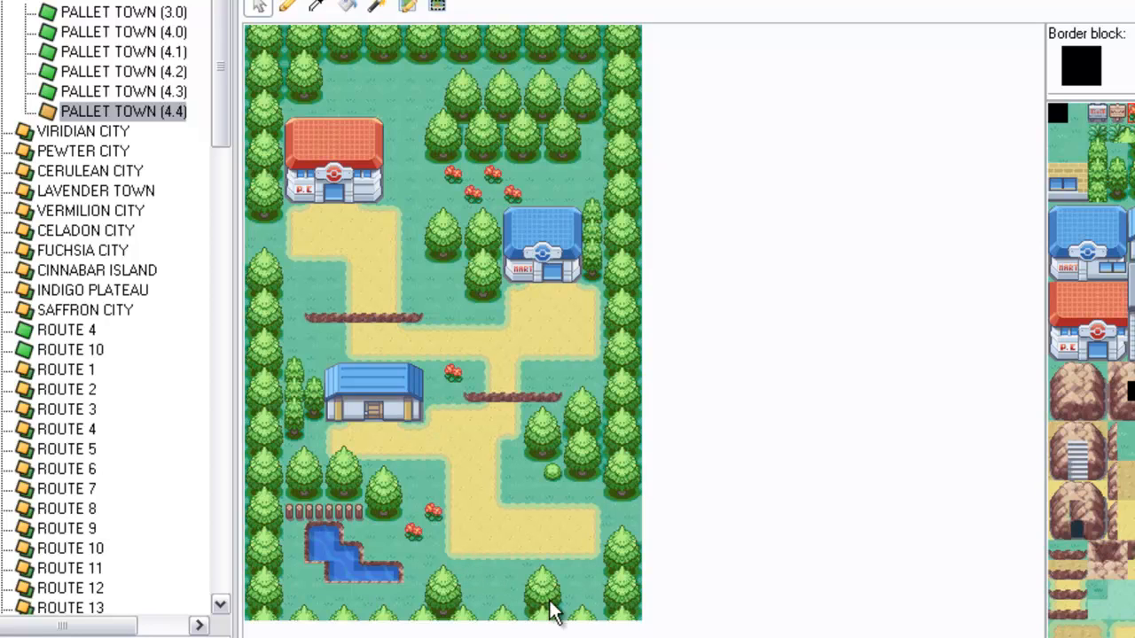
Plant two red flowers near the lower tree border, one in the right corner and one just beneath the sand path
{"action": "left_click", "coordinate": [591, 587]}
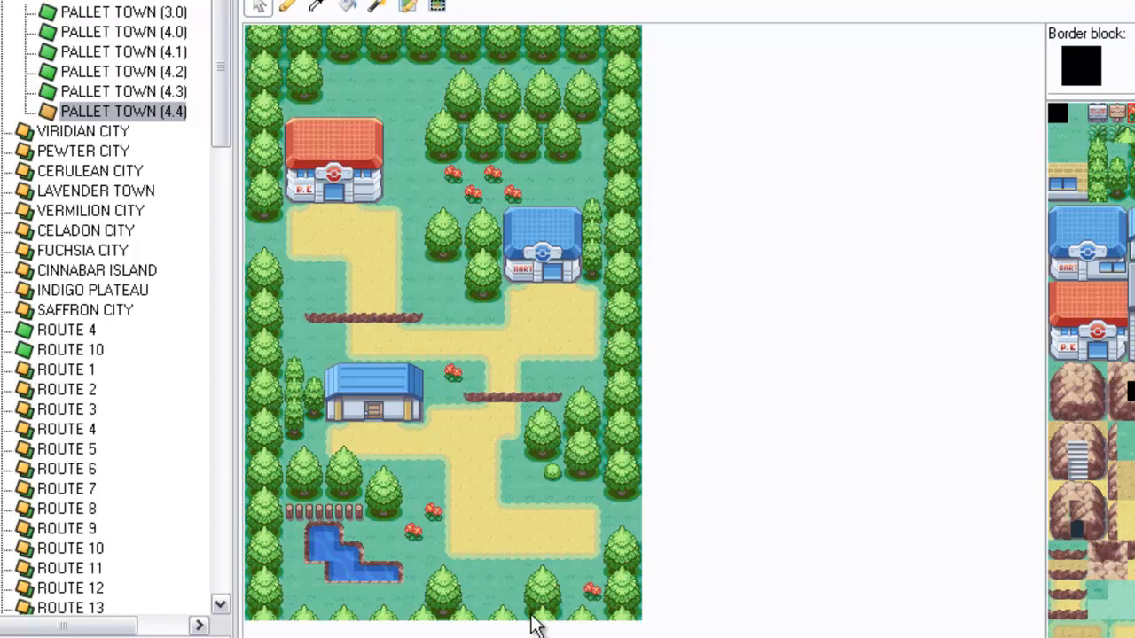
{"action": "left_click", "coordinate": [489, 574]}
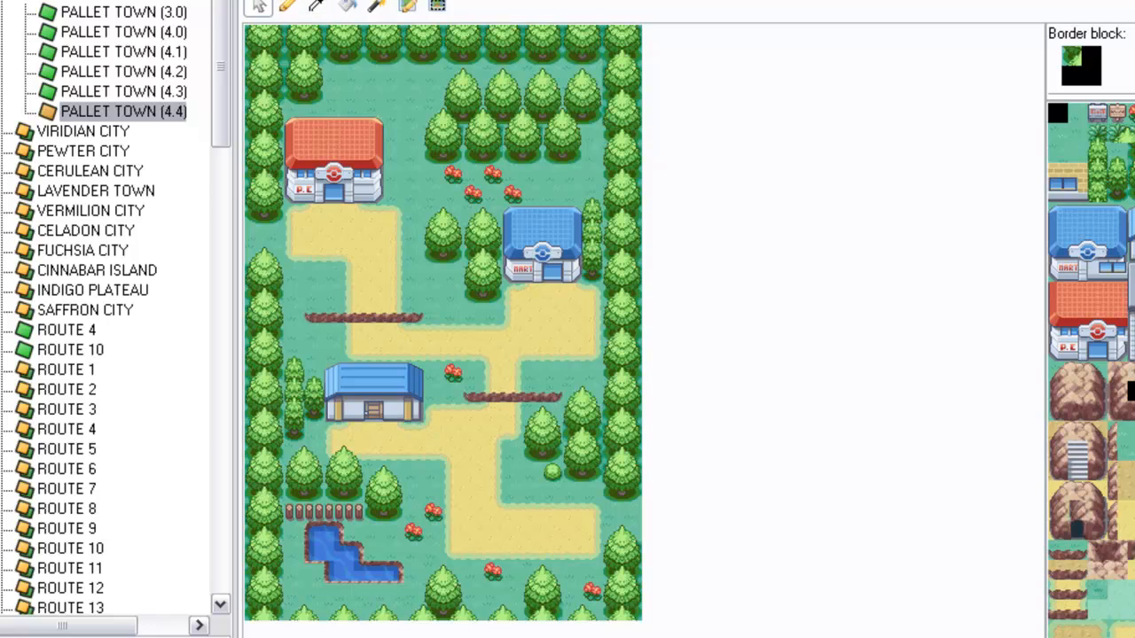
Look at the border blocks of the indoor maps PALLET TOWN (4.3) and PALLET TOWN (4.1)
{"action": "left_click", "coordinate": [113, 93]}
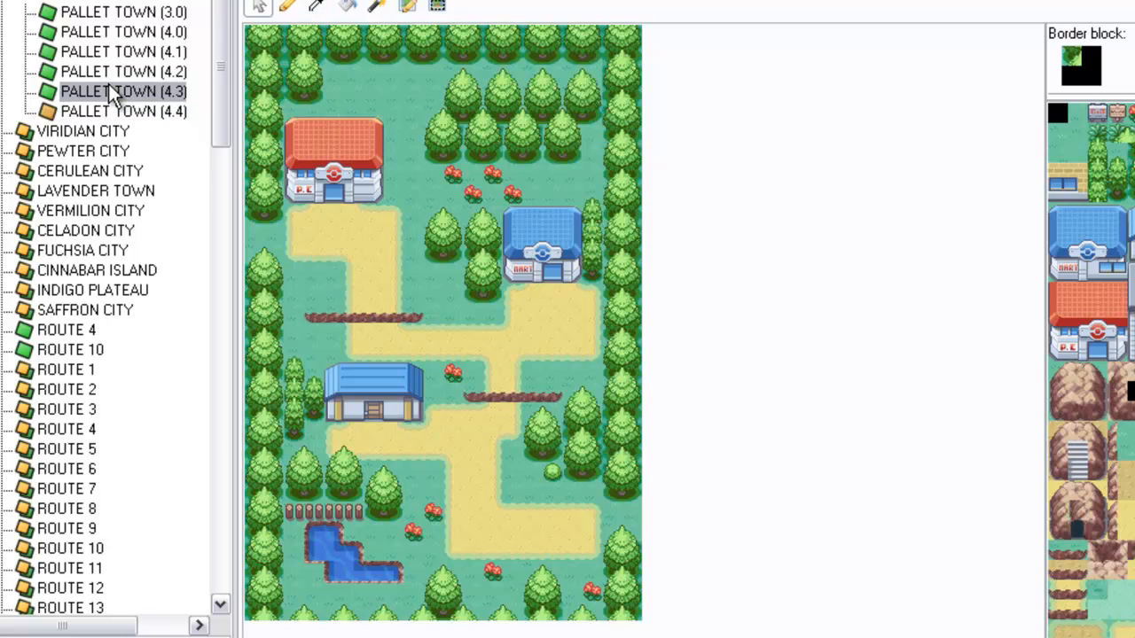
{"action": "double_click", "coordinate": [55, 92]}
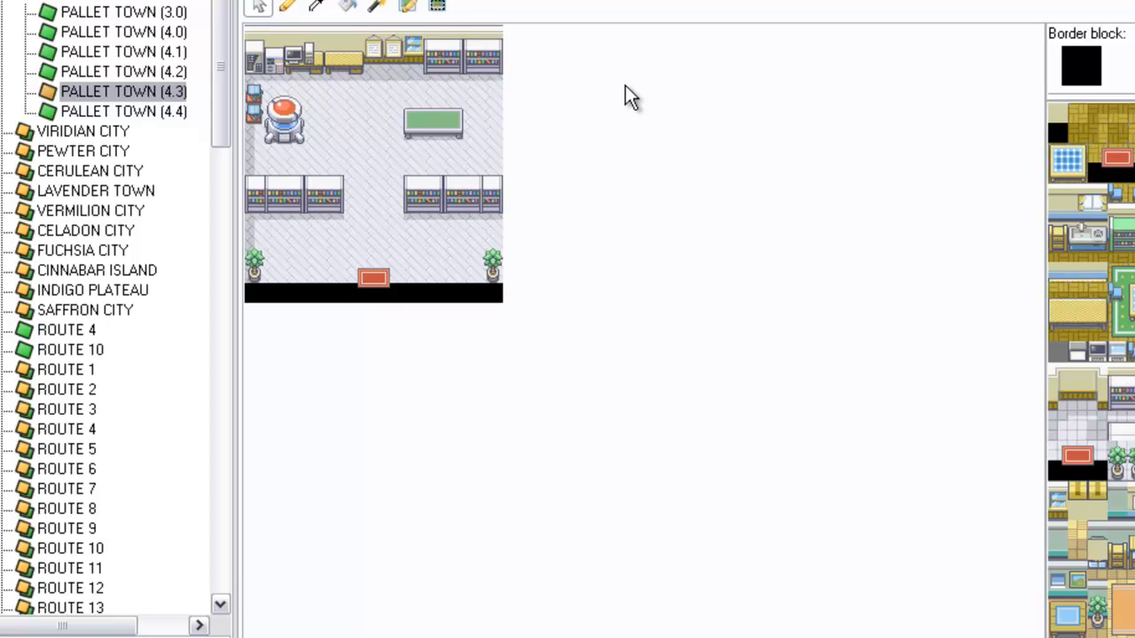
{"action": "left_click", "coordinate": [132, 53]}
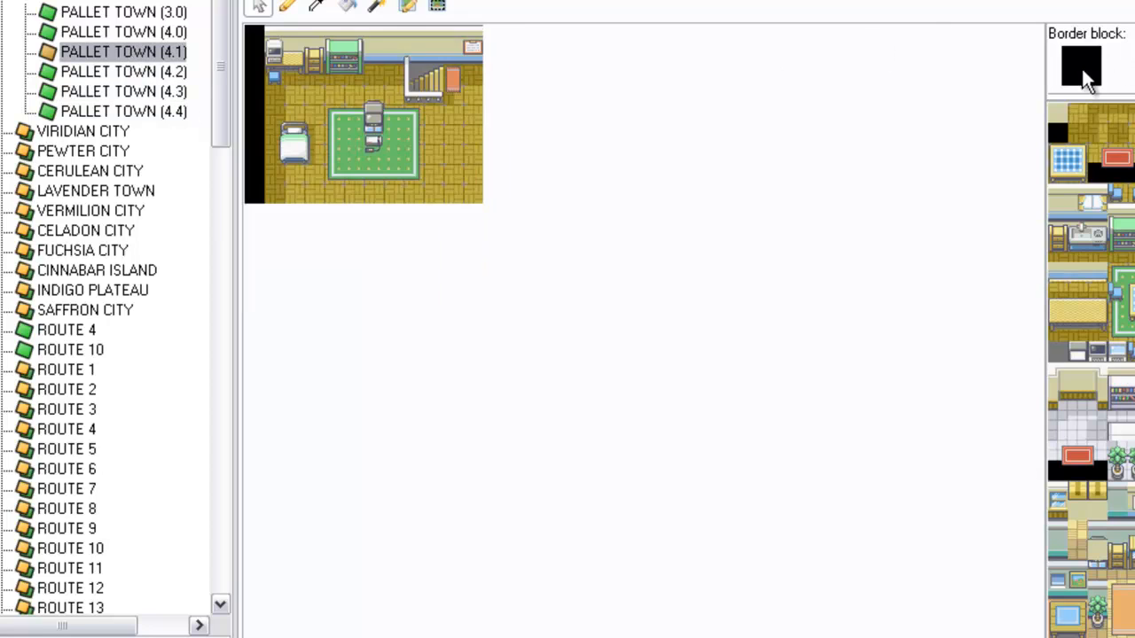
{"action": "left_click", "coordinate": [169, 71]}
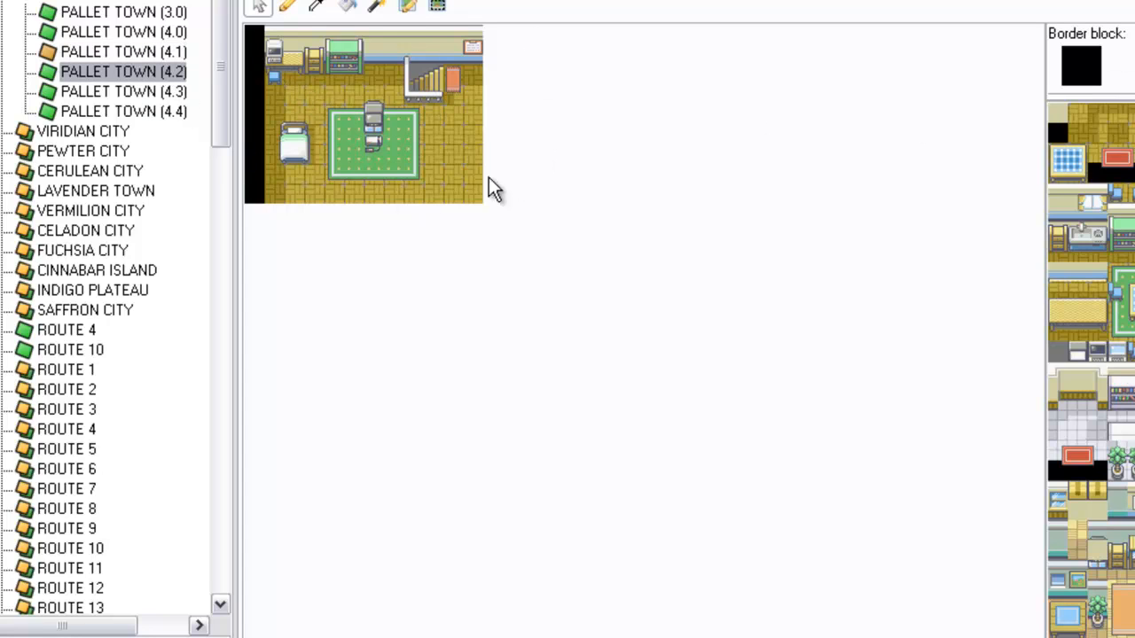
Fill the border block of PALLET TOWN (4.4) with a whole tree and compare it with that of PALLET TOWN (3.0)
{"action": "left_click", "coordinate": [144, 113]}
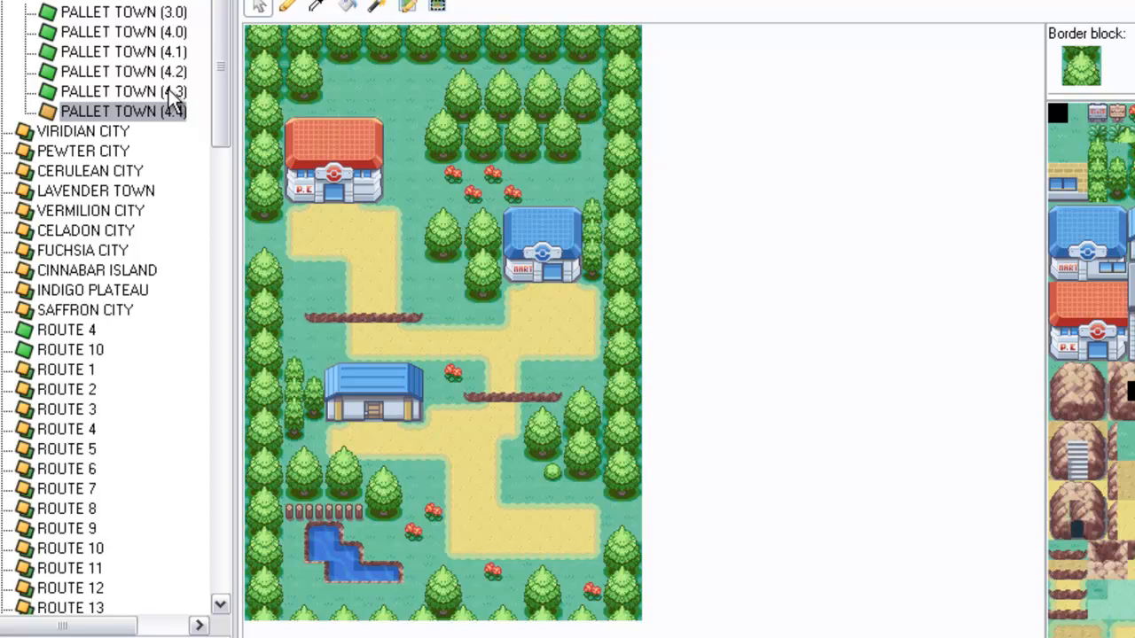
{"action": "left_click", "coordinate": [178, 2]}
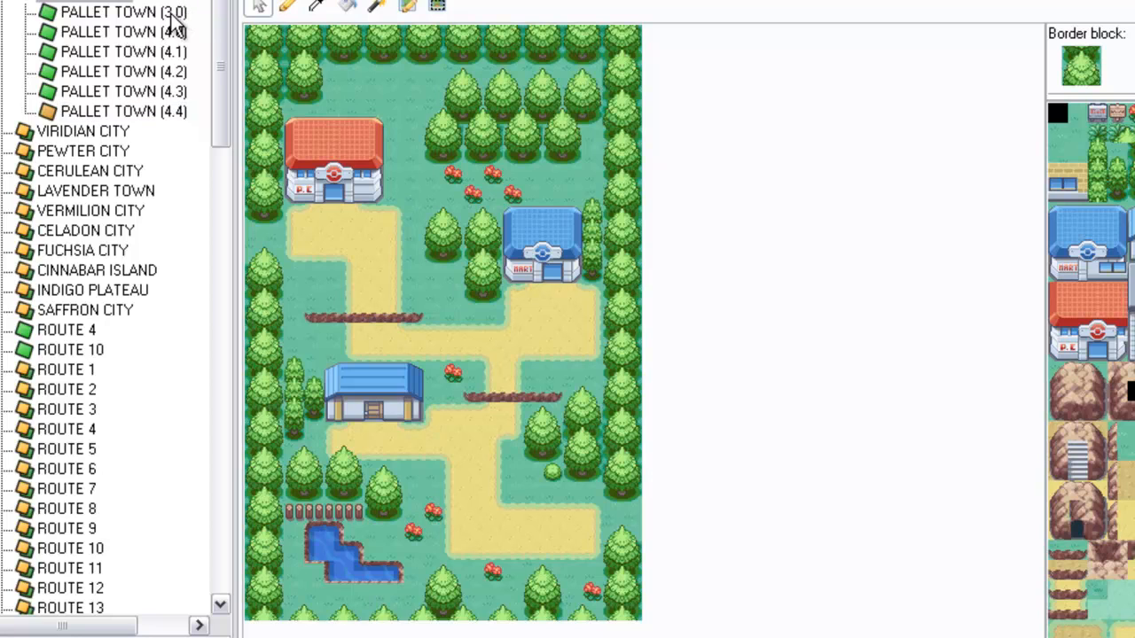
{"action": "left_click", "coordinate": [174, 13]}
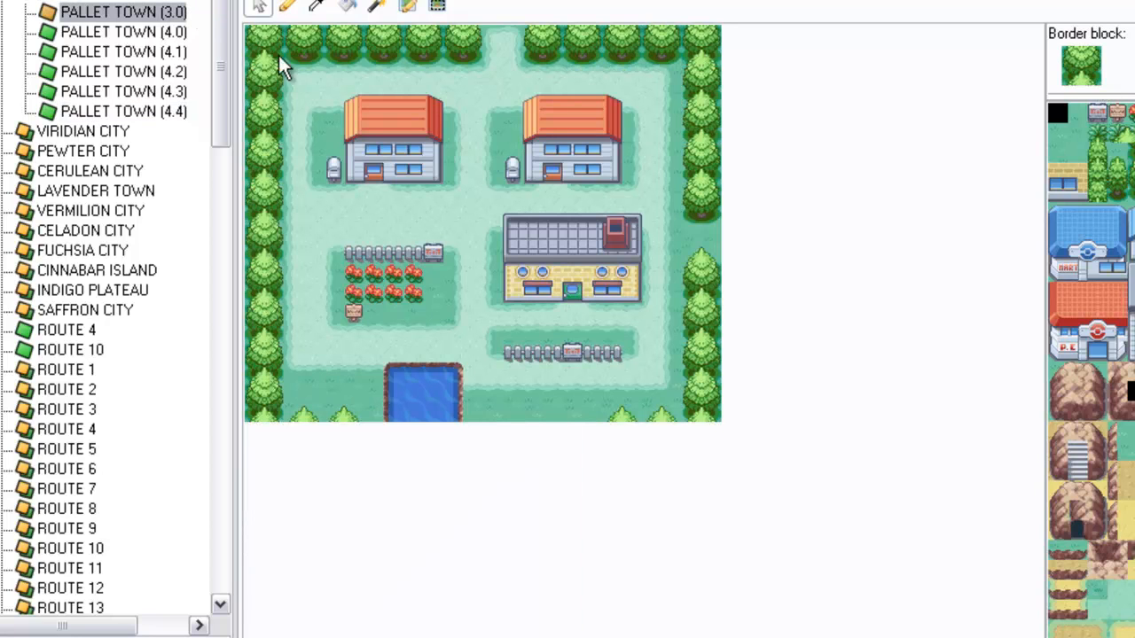
{"action": "left_click", "coordinate": [141, 112]}
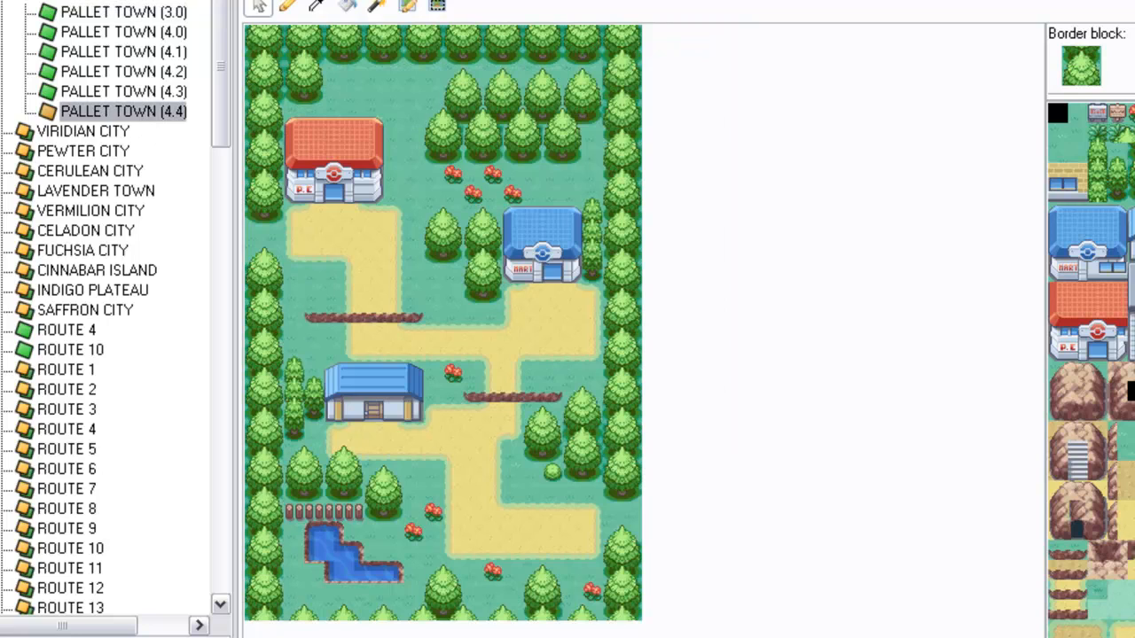
Repaint the four tiles of the border block with offset tree pieces, following the border pattern of PALLET TOWN (3.0)
{"action": "left_click", "coordinate": [1092, 69]}
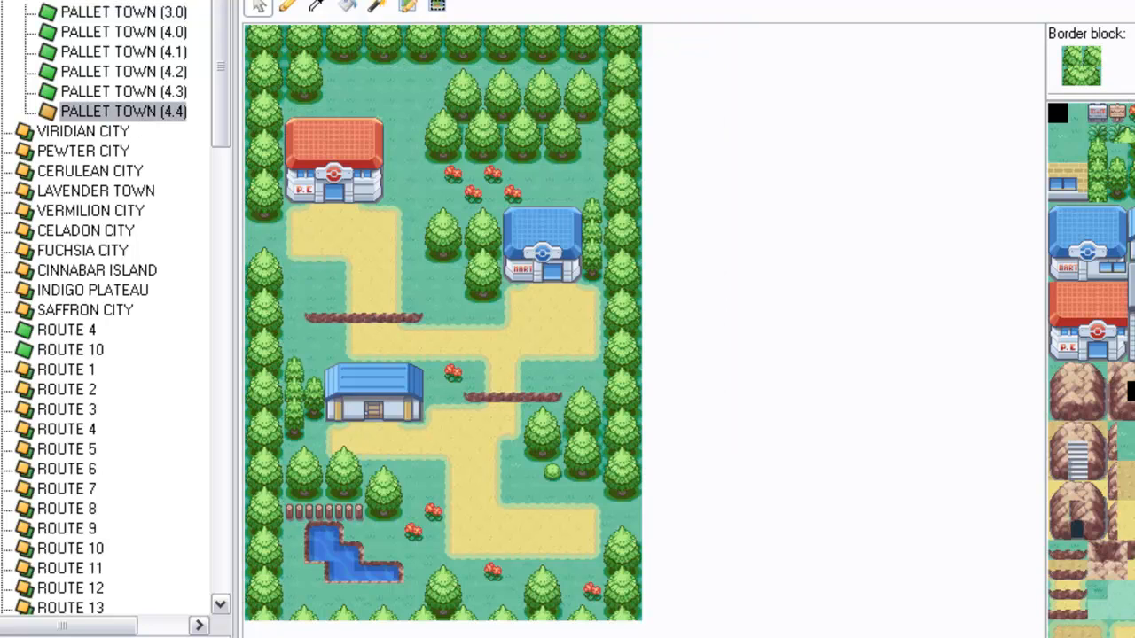
{"action": "left_click", "coordinate": [1086, 56]}
{"action": "left_click", "coordinate": [1093, 79]}
{"action": "left_click", "coordinate": [1075, 78]}
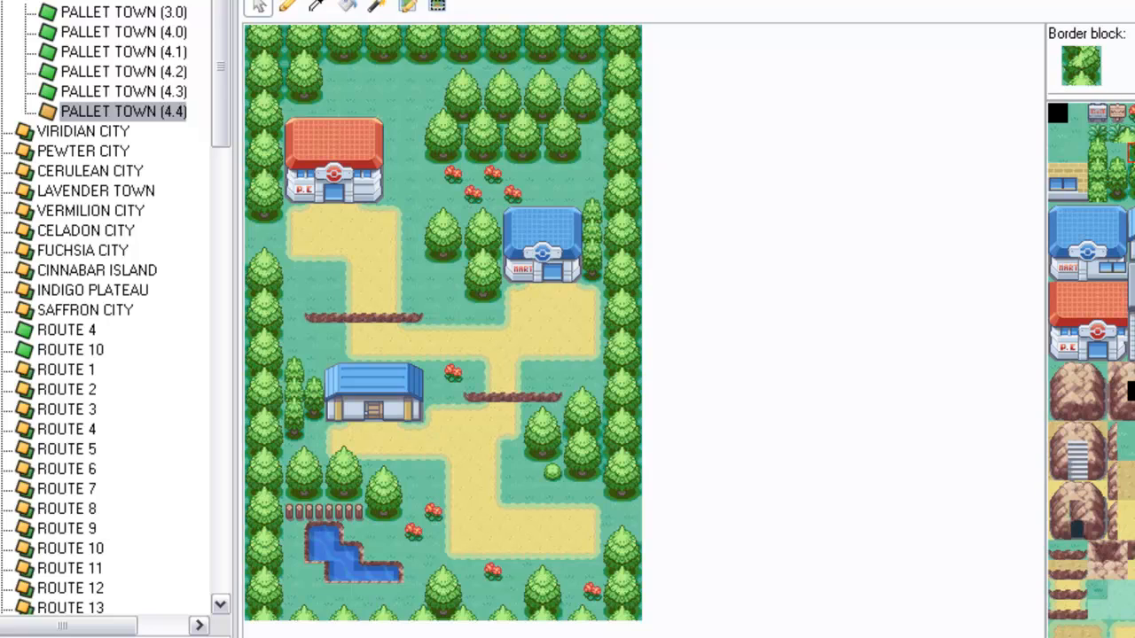
{"action": "left_click", "coordinate": [1067, 60]}
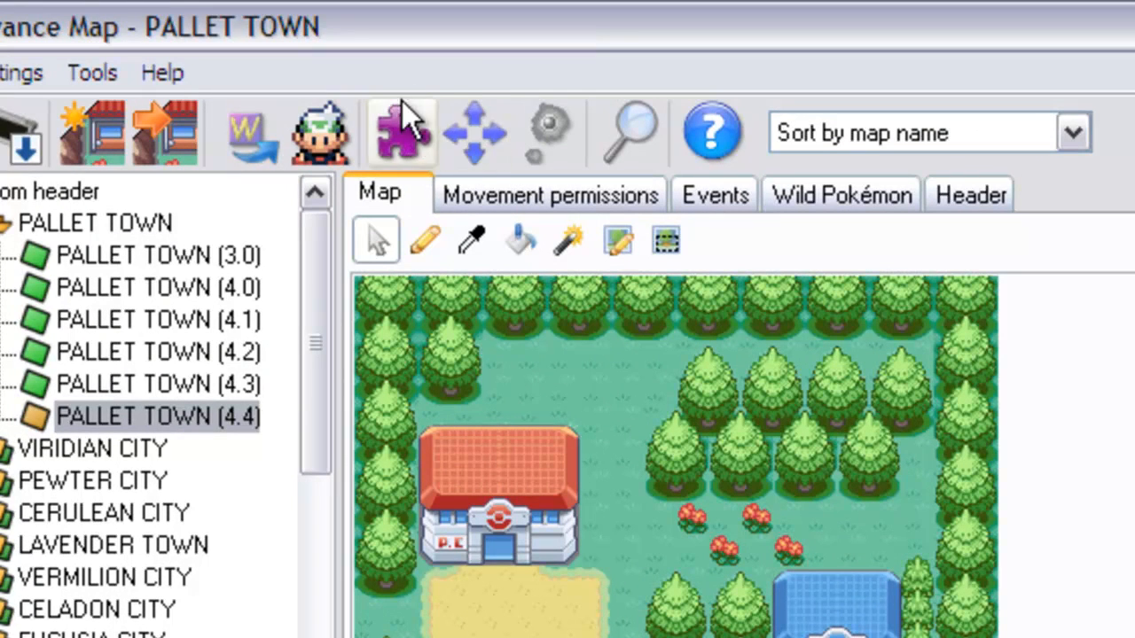
Open the Connections editor for PALLET TOWN (4.4) and reposition its window so the settings and map preview are visible
{"action": "left_click", "coordinate": [452, 144]}
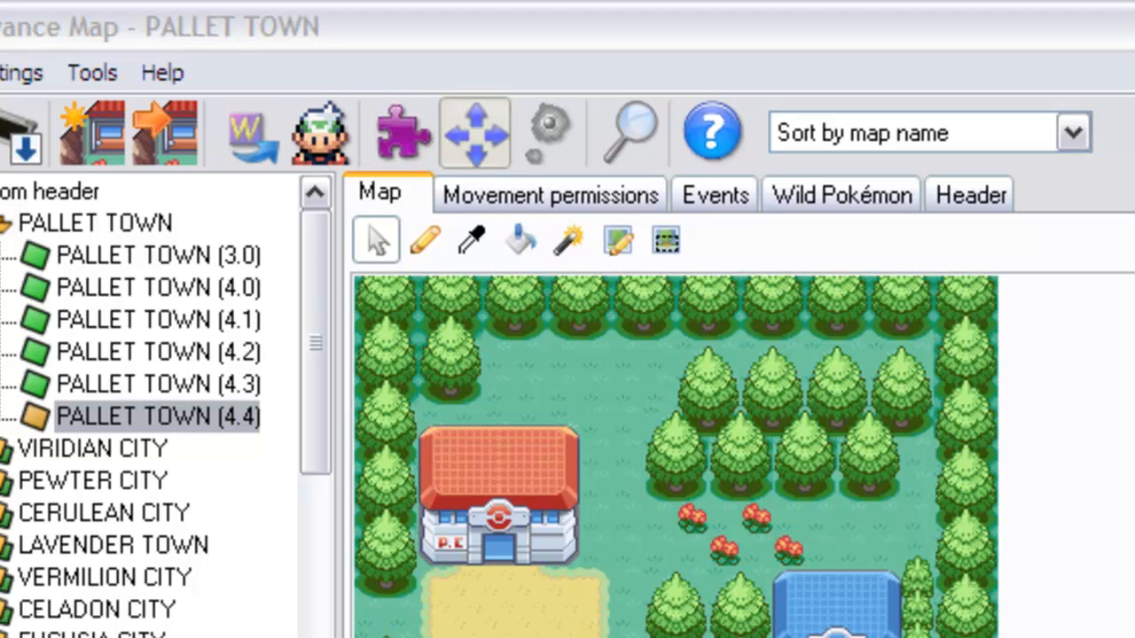
{"action": "left_click_drag", "start_coordinate": [1134, 637], "coordinate": [874, 178]}
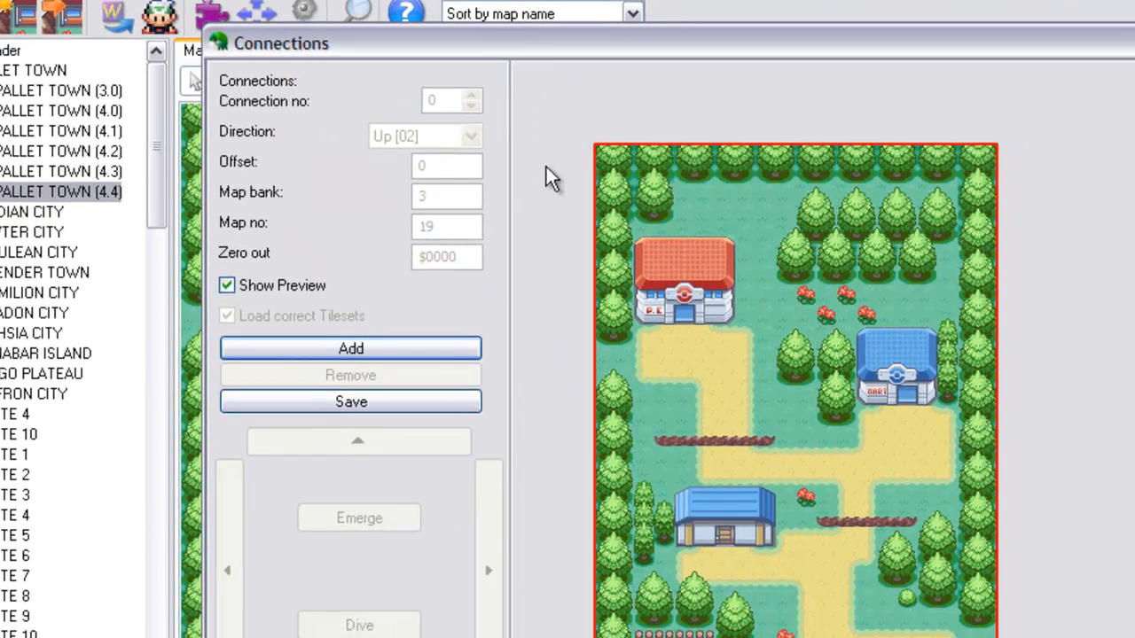
{"action": "left_click_drag", "start_coordinate": [579, 41], "coordinate": [506, 24]}
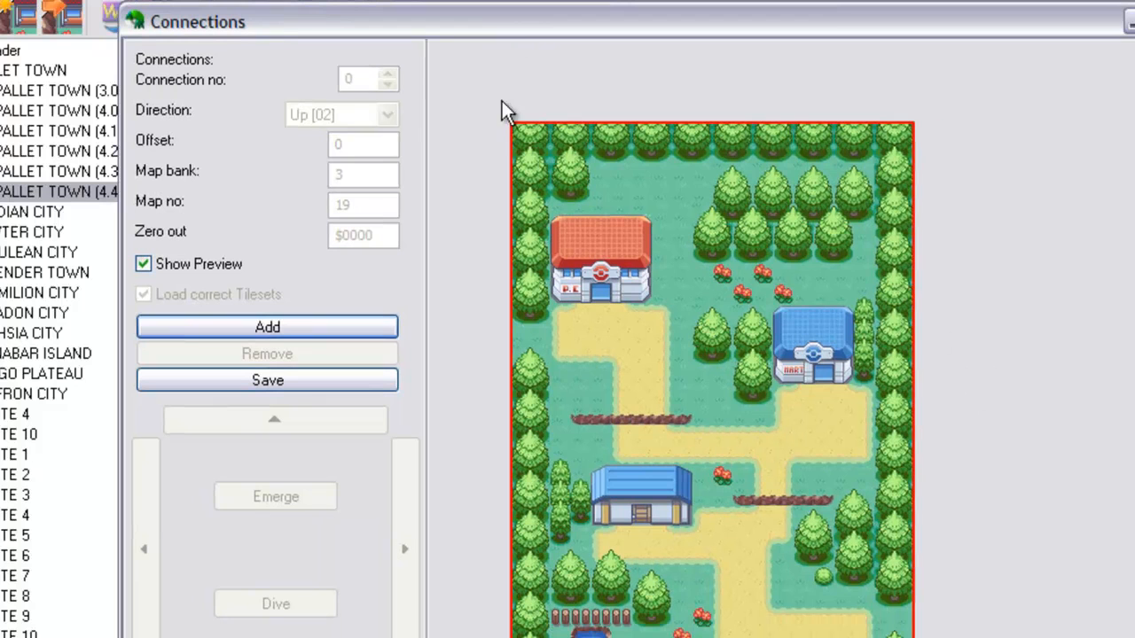
{"action": "left_click_drag", "start_coordinate": [280, 36], "coordinate": [208, 47]}
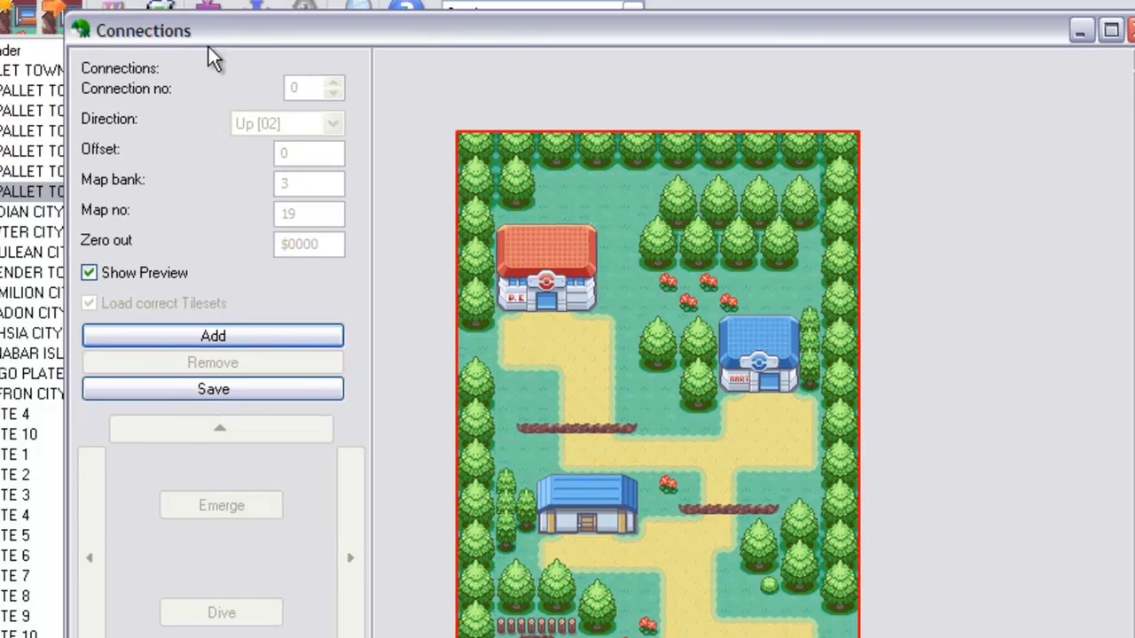
Add a connection to PALLET TOWN (4.4) and set its direction to Left [03]
{"action": "left_click", "coordinate": [113, 271]}
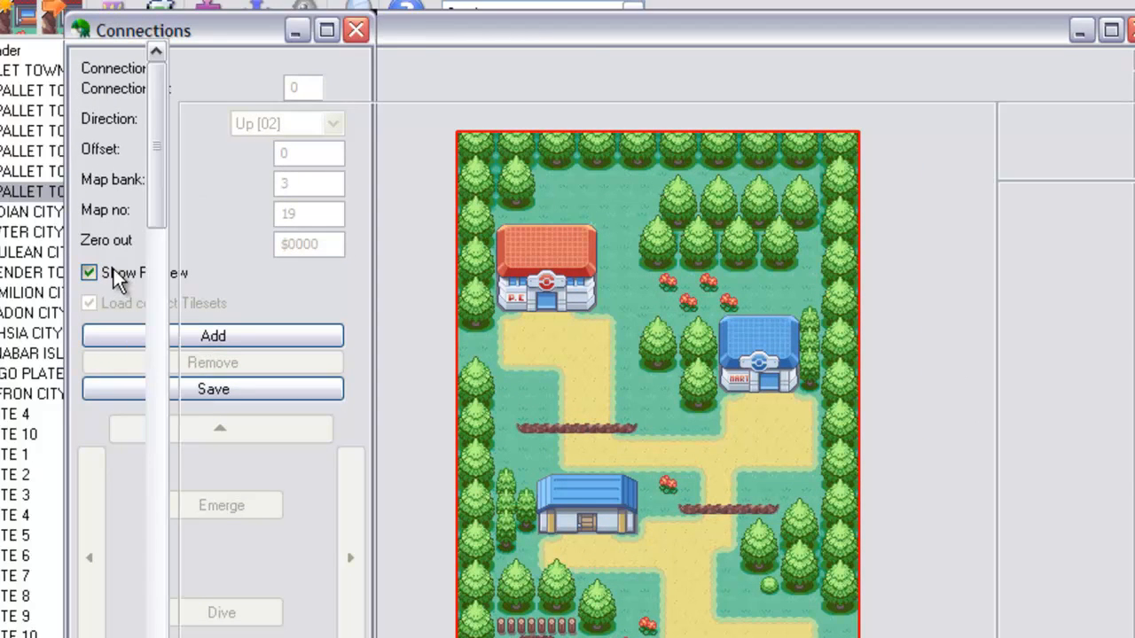
{"action": "left_click", "coordinate": [113, 269]}
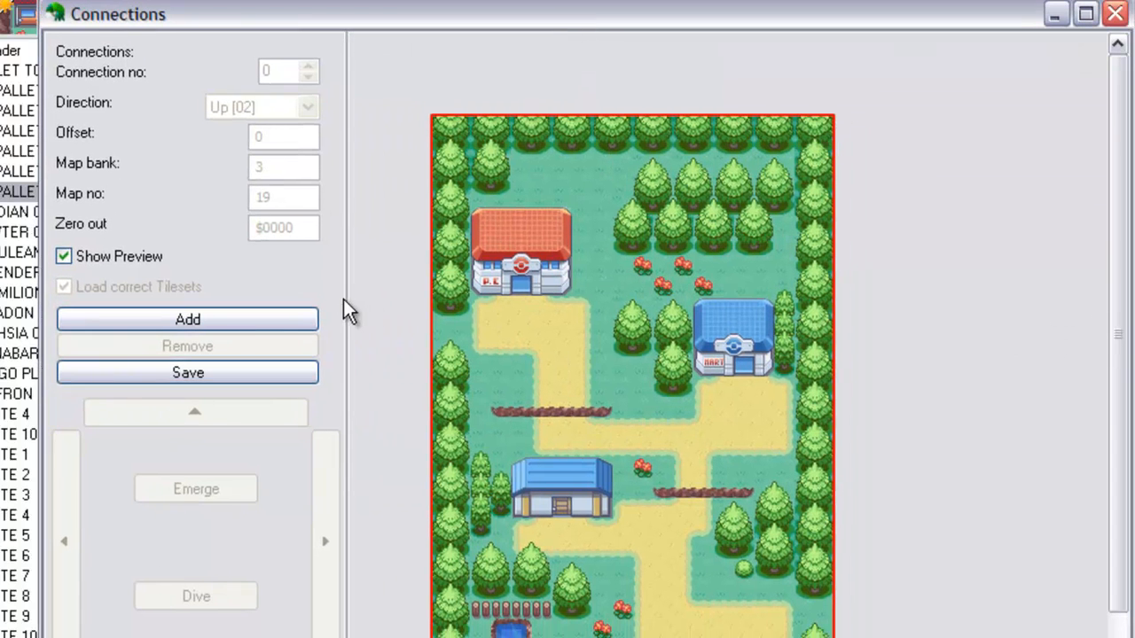
{"action": "left_click", "coordinate": [218, 323]}
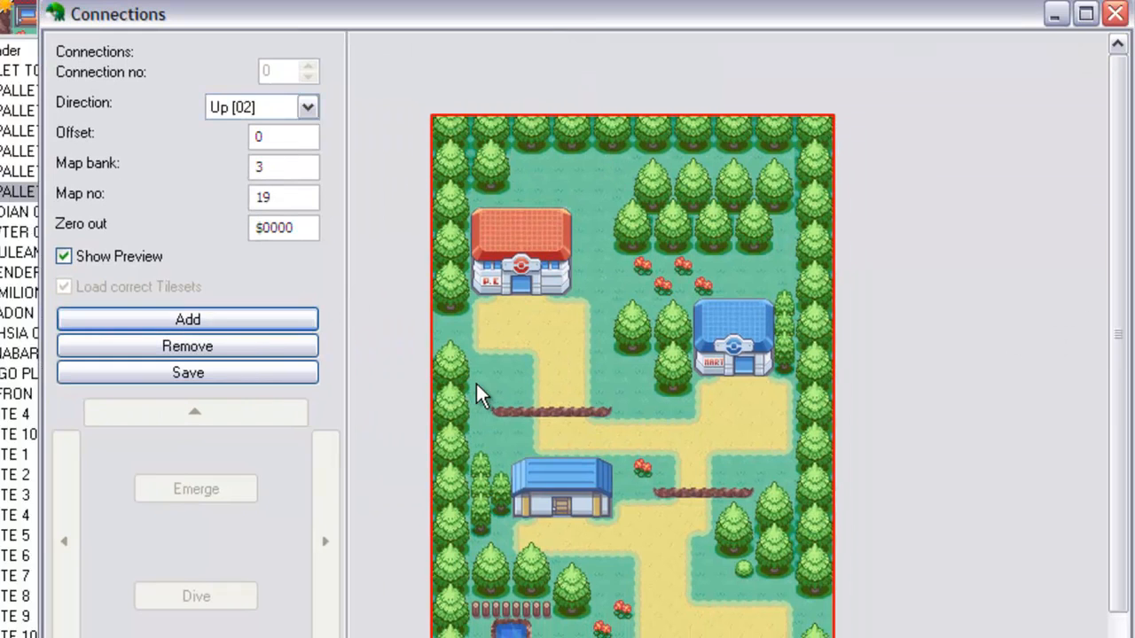
{"action": "left_click", "coordinate": [307, 107]}
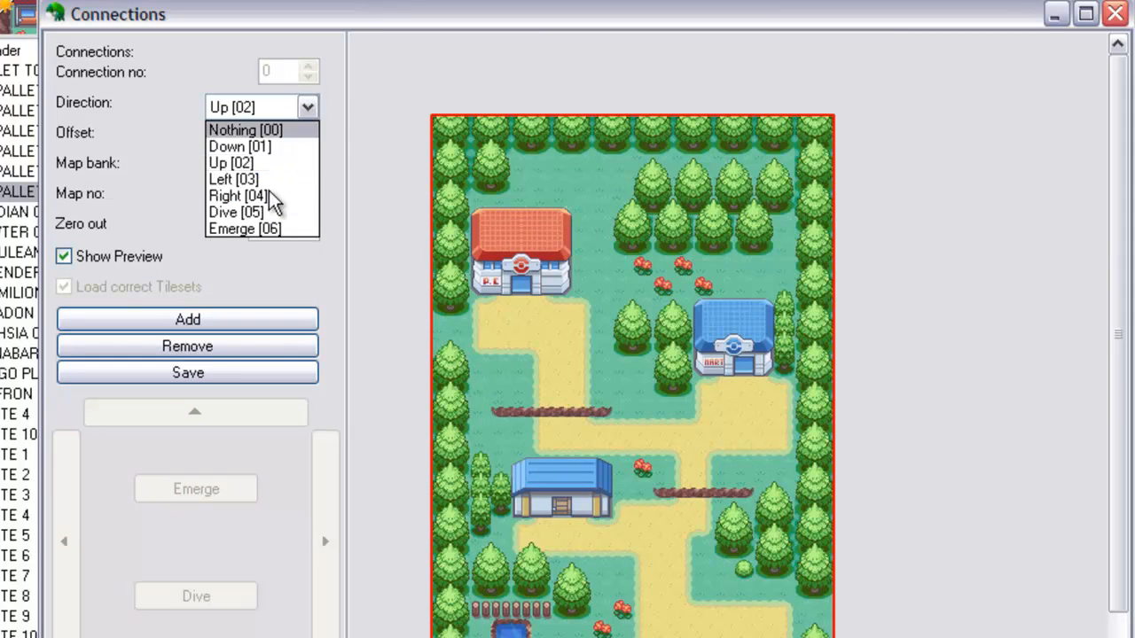
{"action": "left_click", "coordinate": [256, 181]}
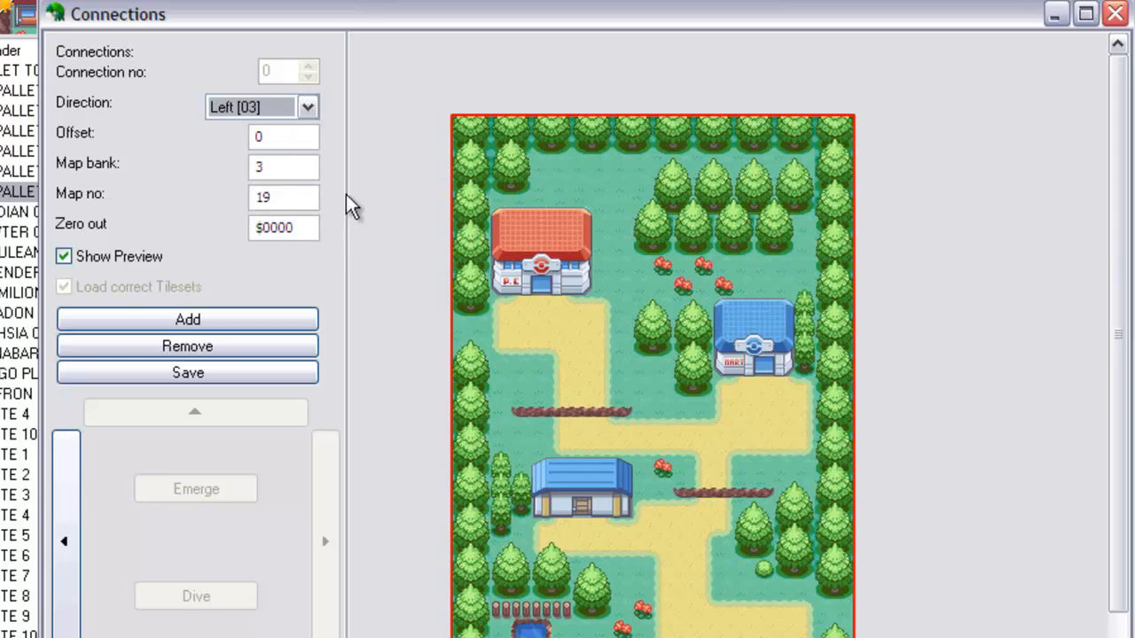
Point the left connection to map bank 3, map number 0, then save it and close the Connections editor
{"action": "left_click", "coordinate": [293, 166]}
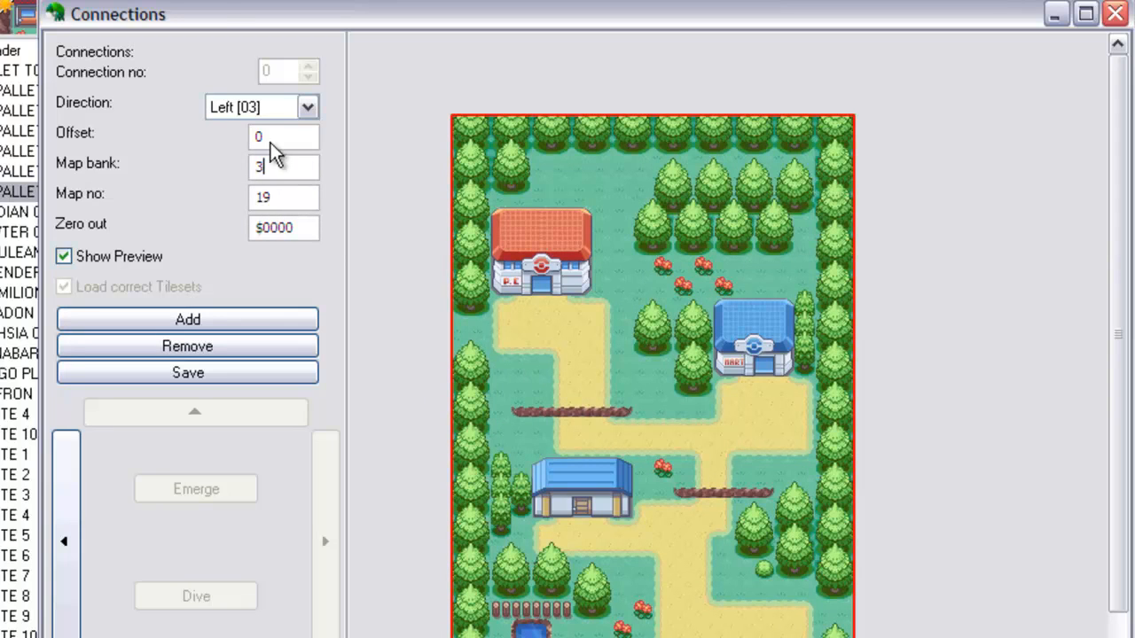
{"action": "left_click_drag", "start_coordinate": [216, 21], "coordinate": [315, 16]}
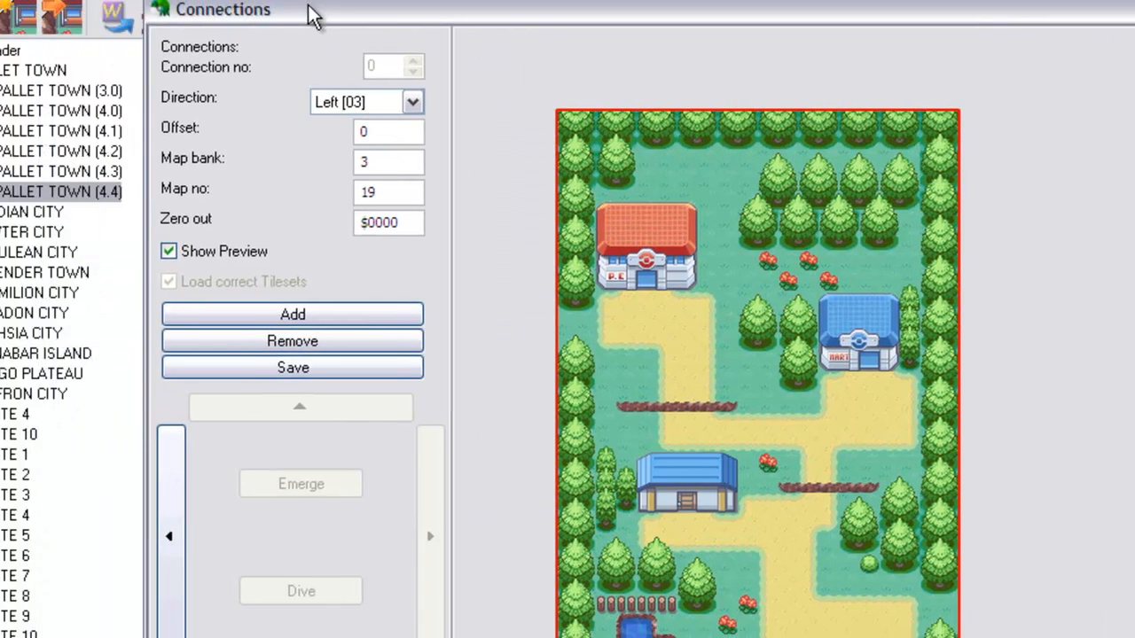
{"action": "left_click_drag", "start_coordinate": [387, 191], "coordinate": [322, 197]}
{"action": "type", "text": "0"}
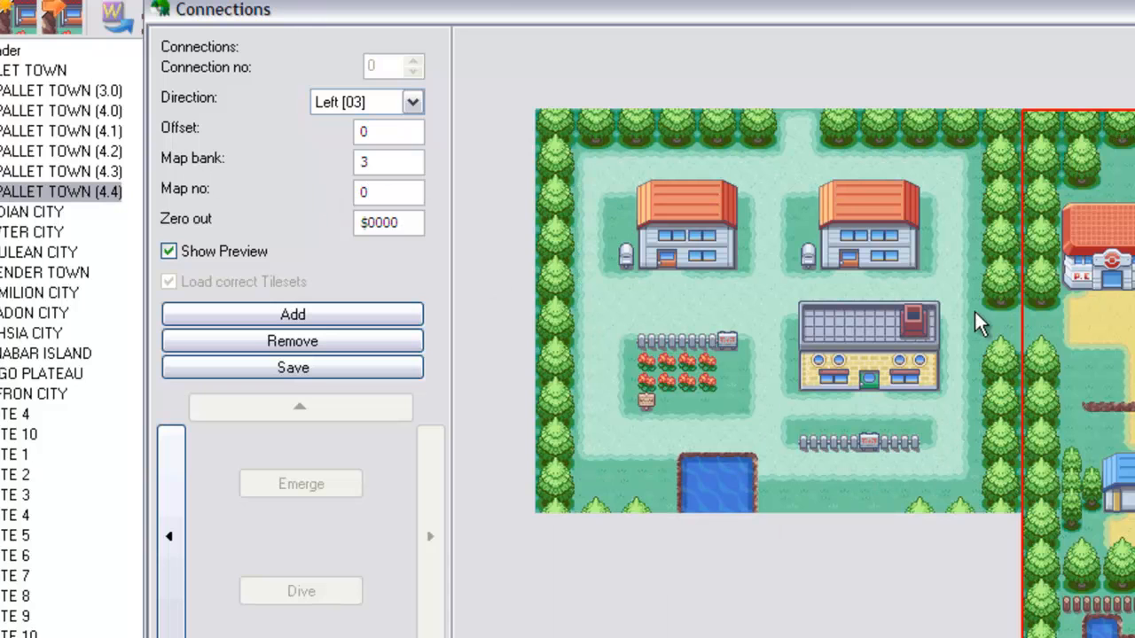
{"action": "left_click_drag", "start_coordinate": [777, 20], "coordinate": [632, 26]}
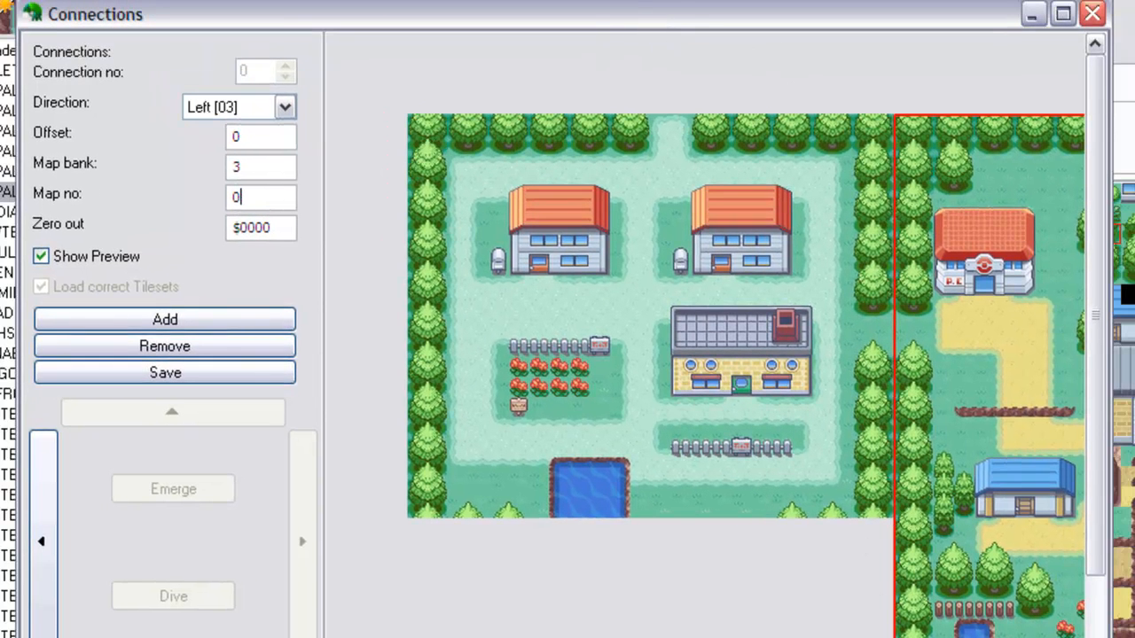
{"action": "left_click_drag", "start_coordinate": [749, 637], "coordinate": [785, 637]}
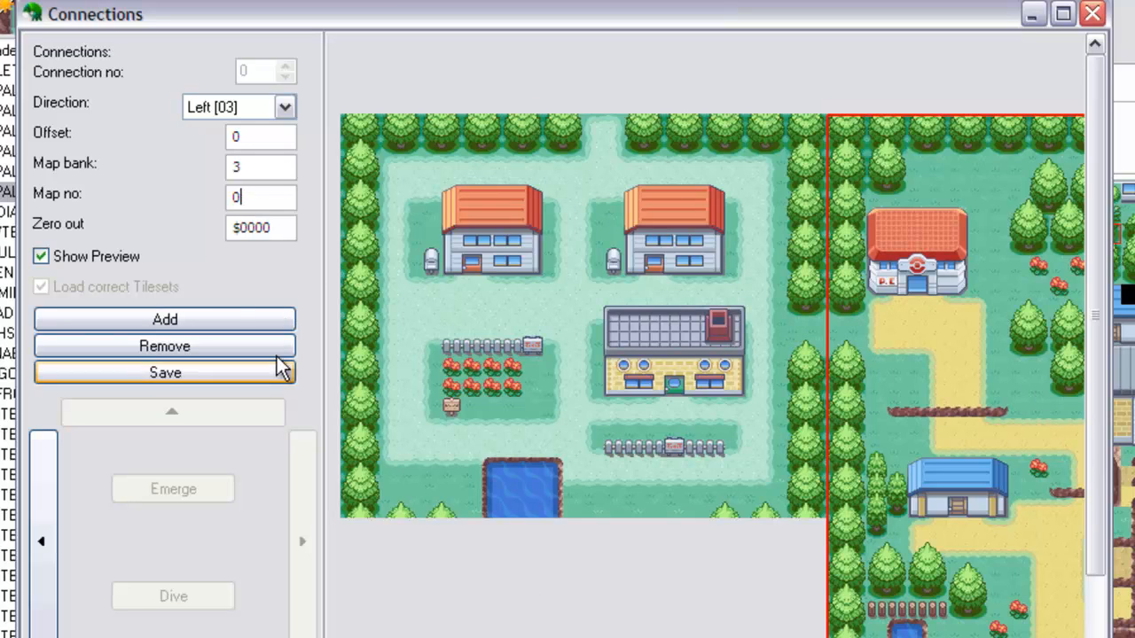
{"action": "left_click", "coordinate": [202, 372]}
{"action": "left_click", "coordinate": [1092, 13]}
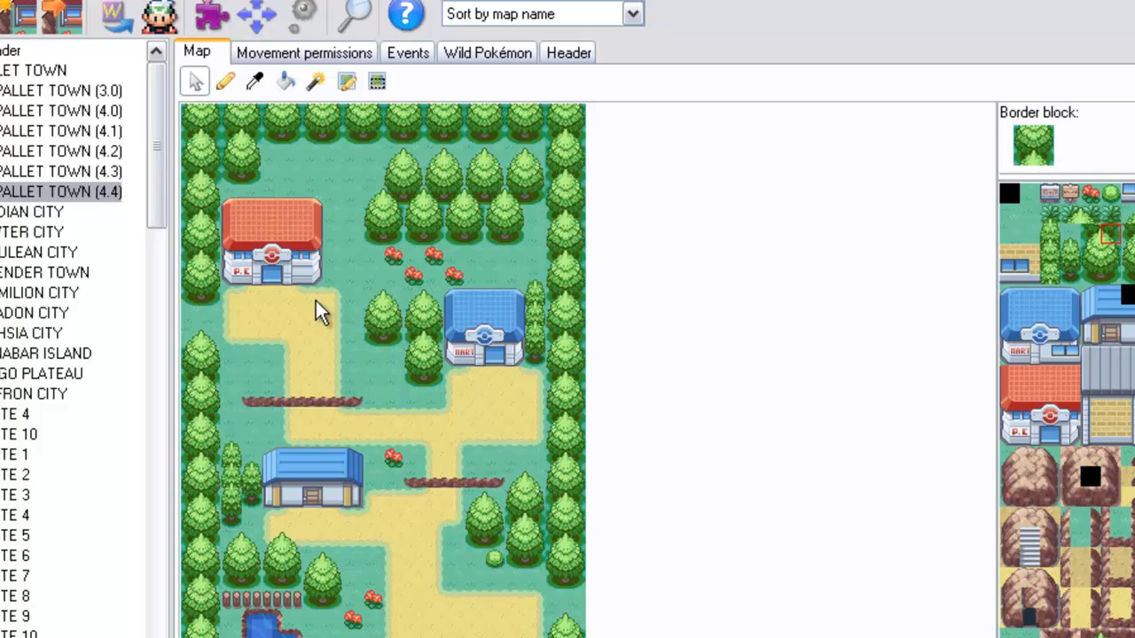
Switch to PALLET TOWN (3.0), saving the pending map changes, and open its Connections editor with the town visible in the preview
{"action": "left_click", "coordinate": [54, 92]}
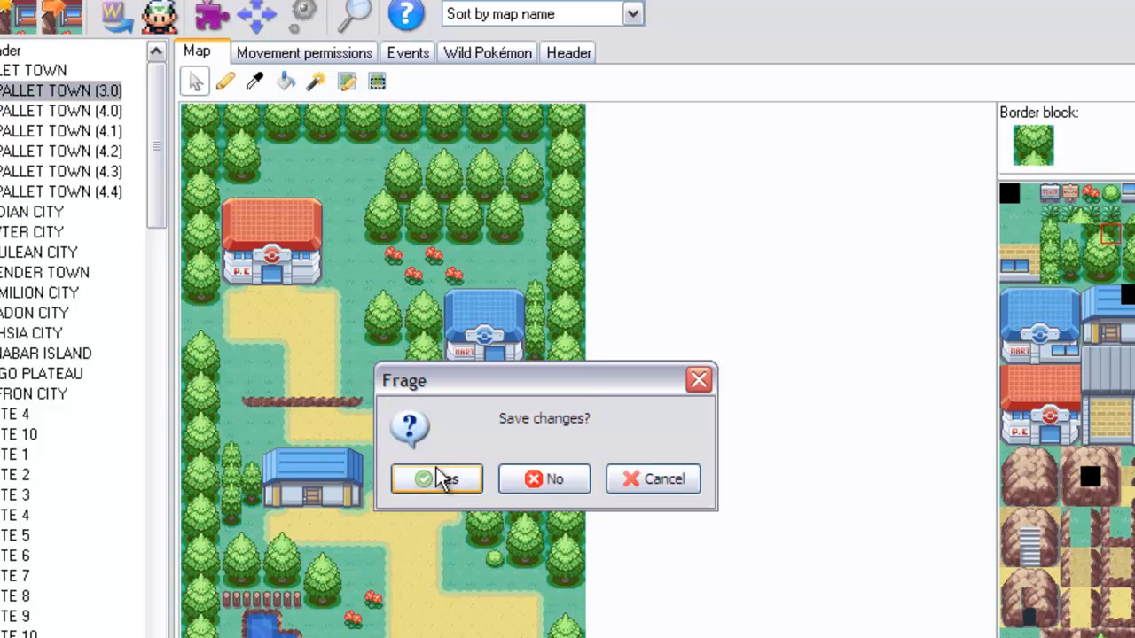
{"action": "left_click", "coordinate": [440, 479]}
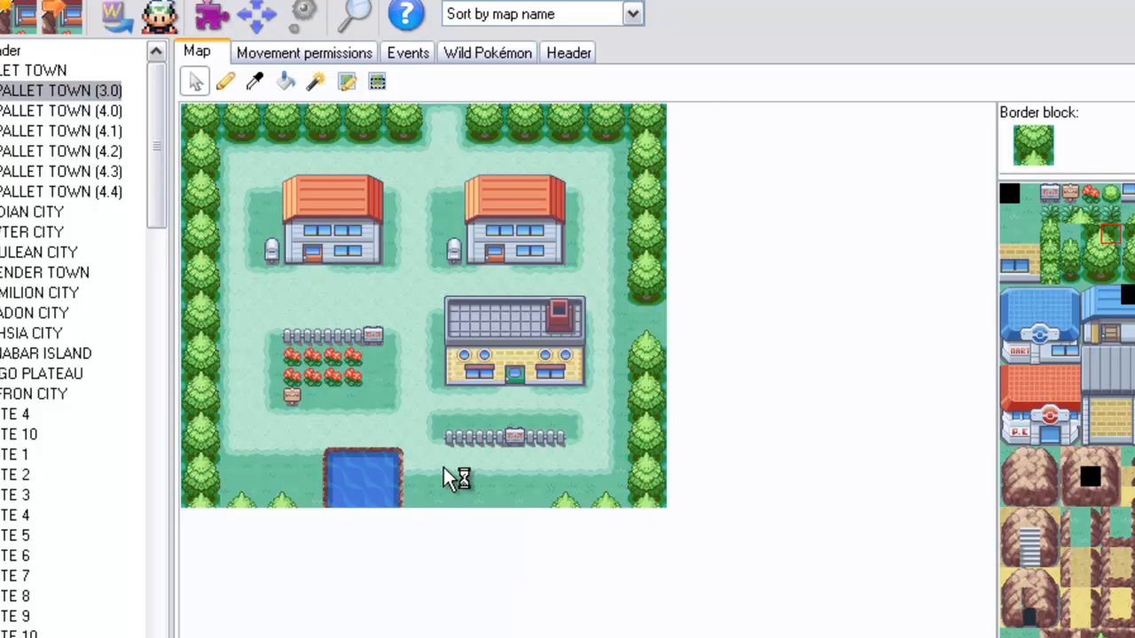
{"action": "left_click", "coordinate": [262, 40]}
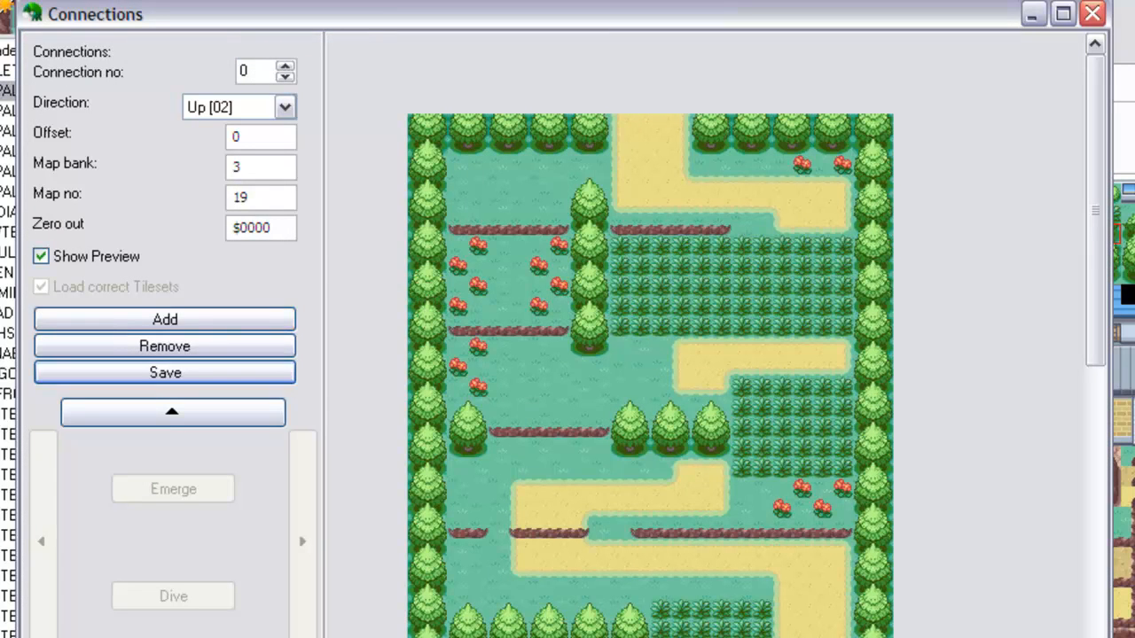
{"action": "left_click_drag", "start_coordinate": [1094, 296], "coordinate": [1096, 608]}
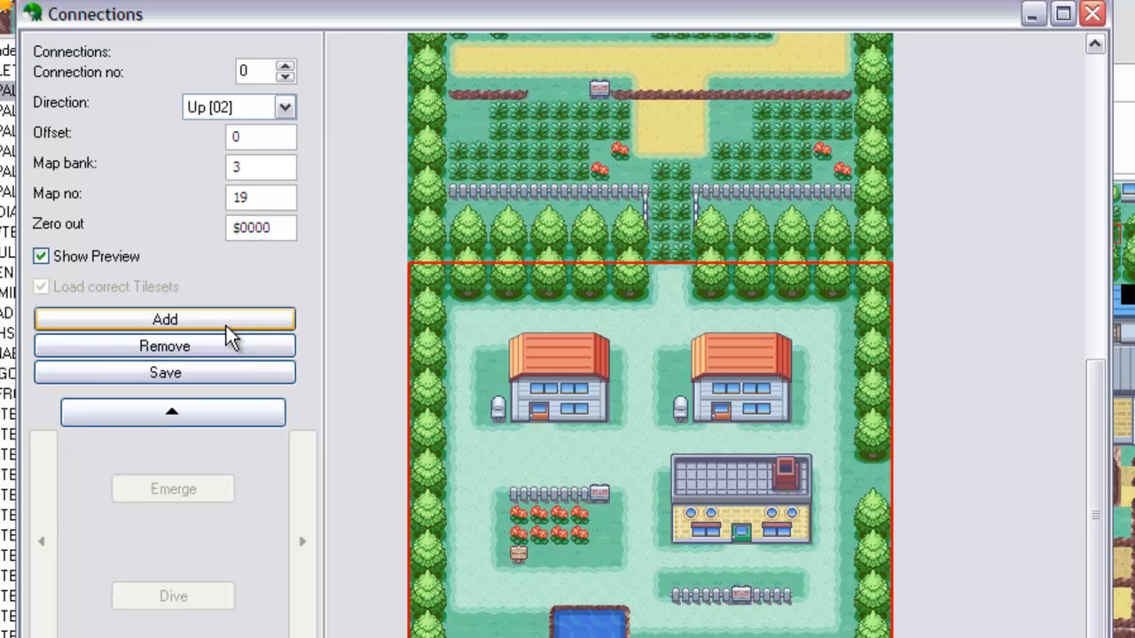
Set the direction of connection 0 of PALLET TOWN (3.0) to Right [04]
{"action": "left_click", "coordinate": [284, 107]}
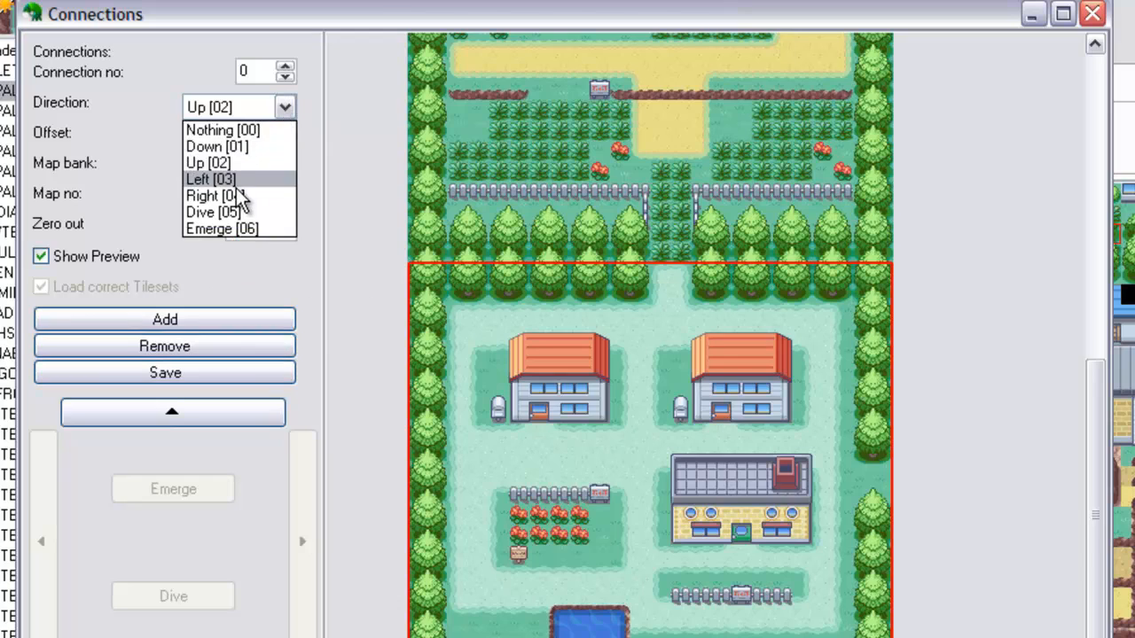
{"action": "left_click", "coordinate": [233, 193]}
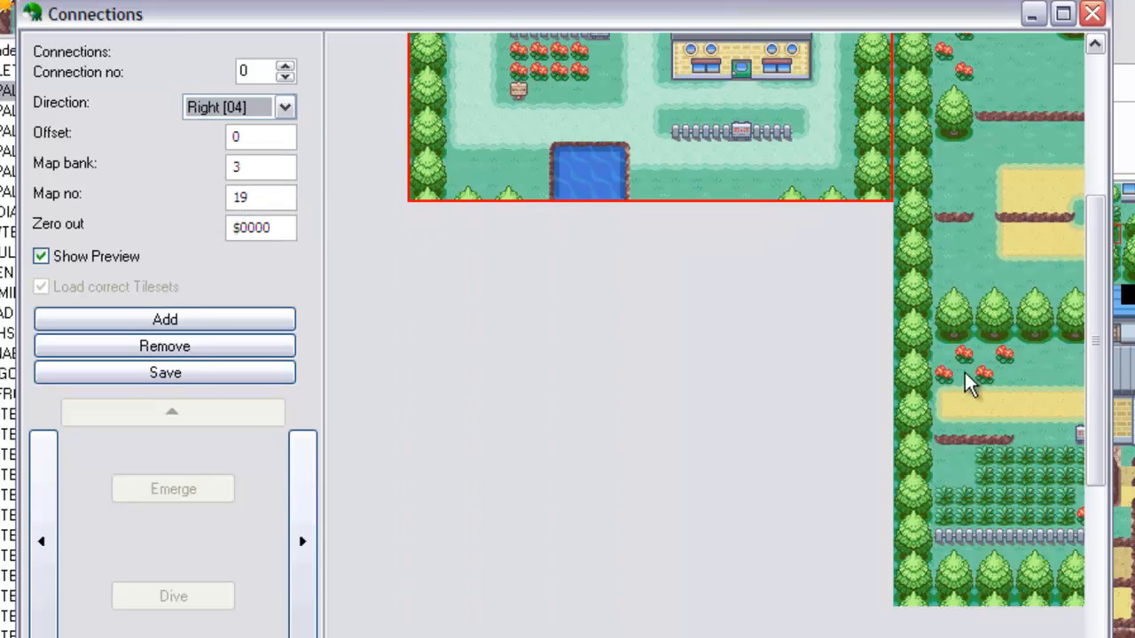
{"action": "left_click_drag", "start_coordinate": [1099, 390], "coordinate": [1099, 270]}
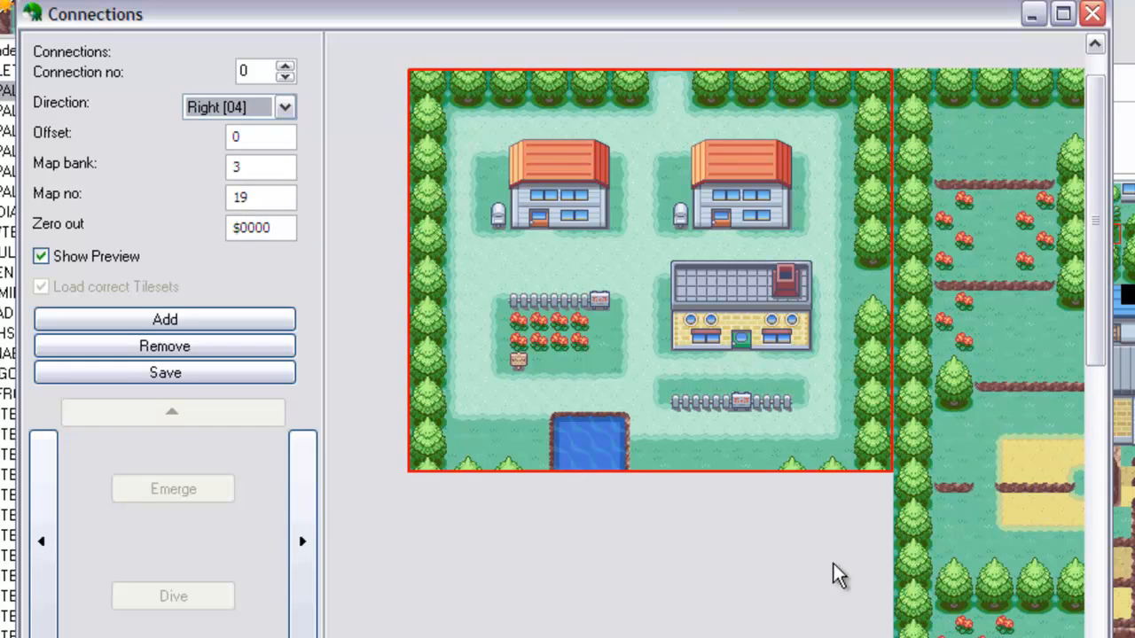
{"action": "scroll", "coordinate": [705, 355], "scroll_direction": "right", "scroll_amount": 2}
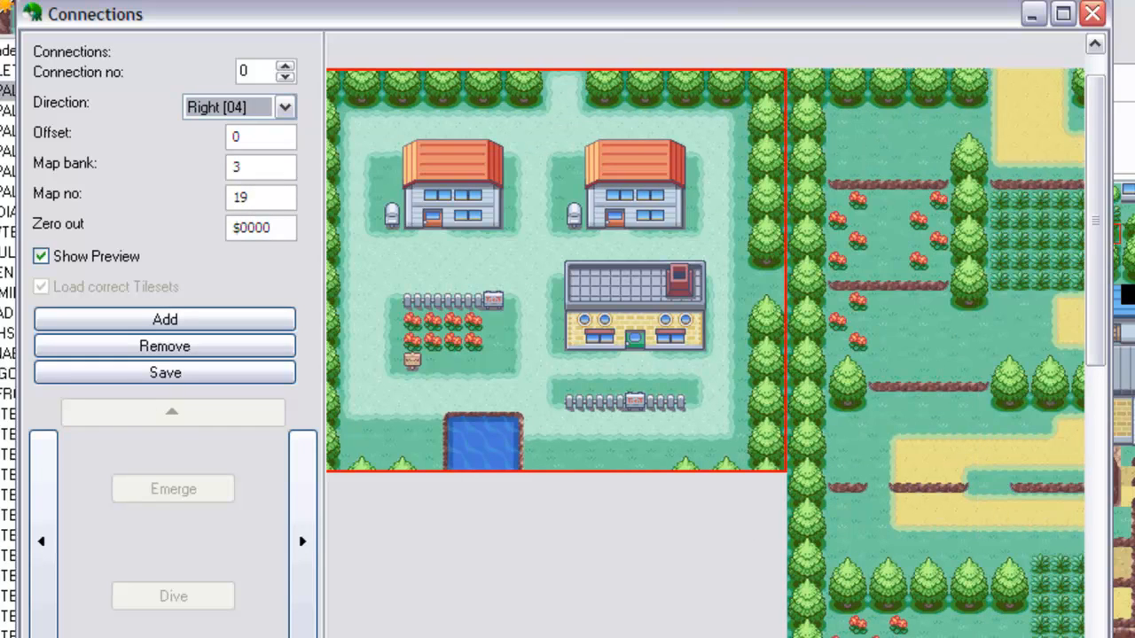
Point the right connection to map bank 4, map number 4
{"action": "double_click", "coordinate": [257, 166]}
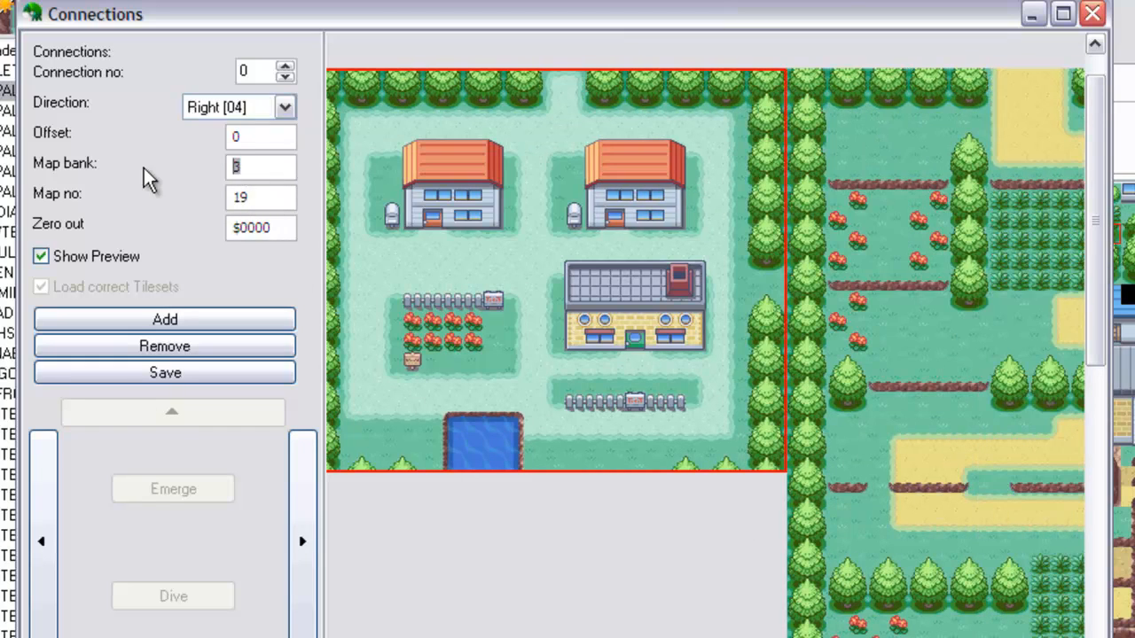
{"action": "type", "text": "4"}
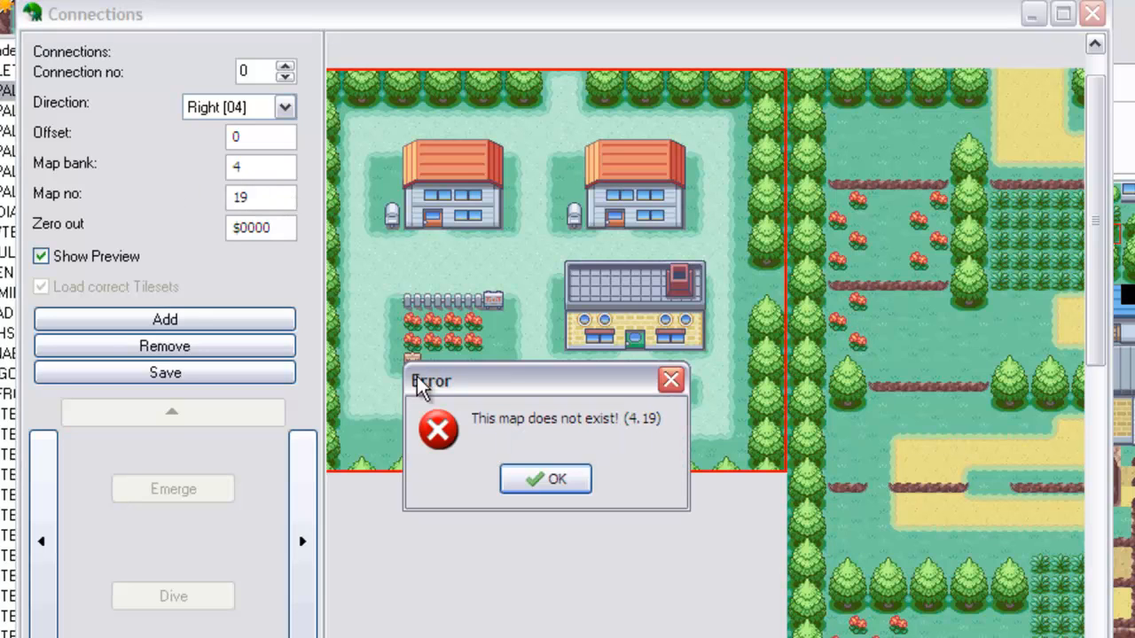
{"action": "left_click", "coordinate": [552, 478]}
{"action": "key", "text": "Return"}
{"action": "double_click", "coordinate": [255, 198]}
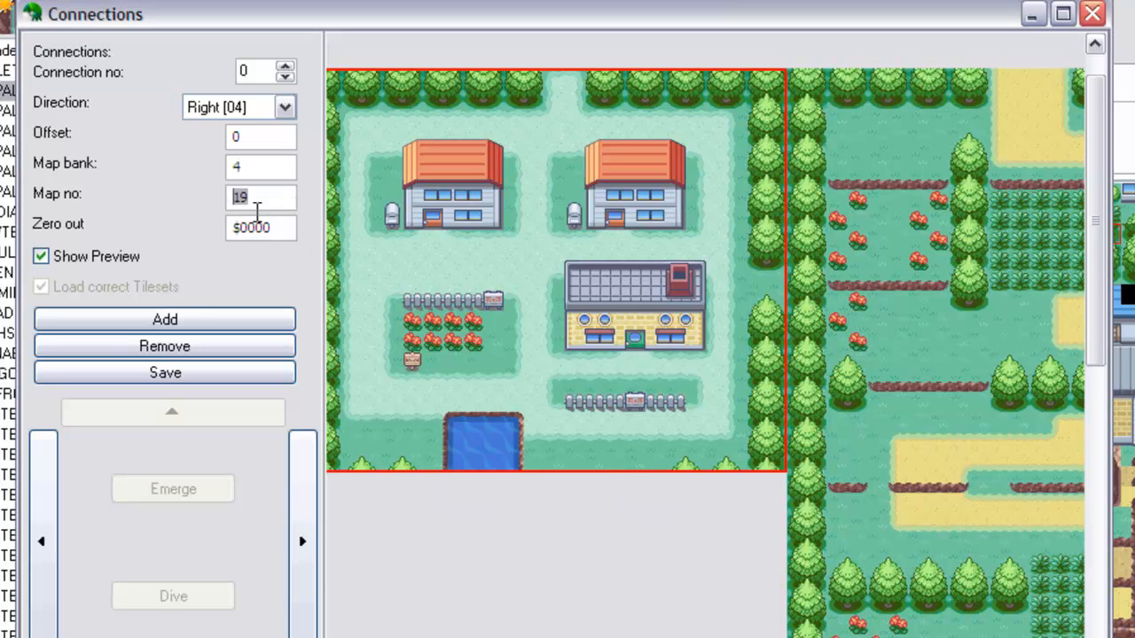
{"action": "type", "text": "4"}
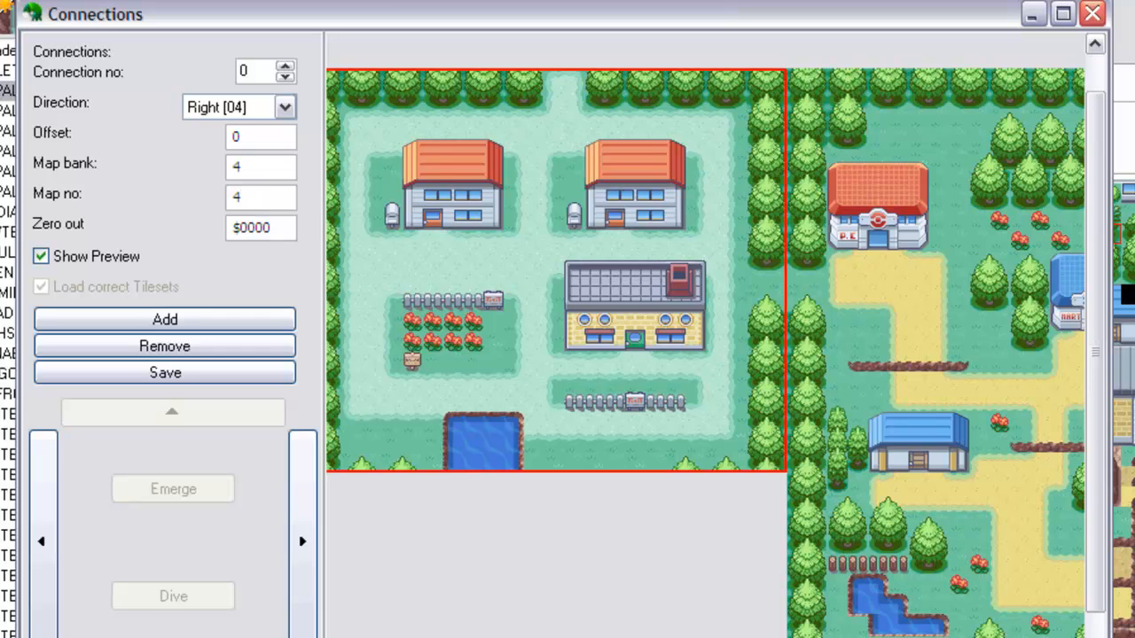
{"action": "scroll", "coordinate": [705, 355], "scroll_direction": "right", "scroll_amount": 3}
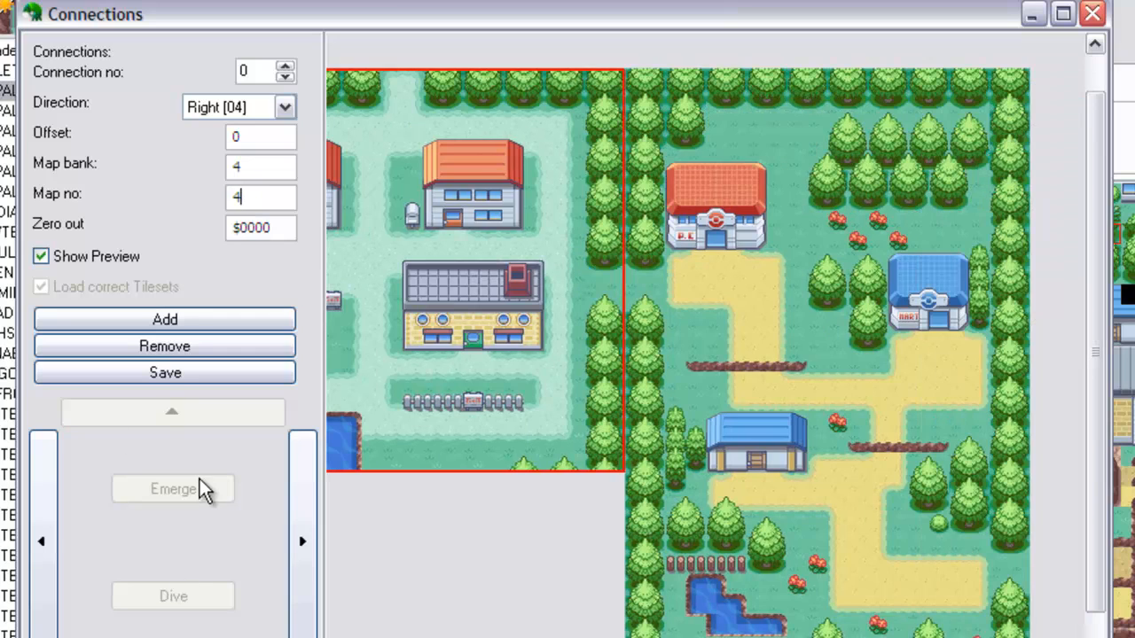
Save the connection of PALLET TOWN (3.0) and close the Connections editor
{"action": "left_click", "coordinate": [164, 373]}
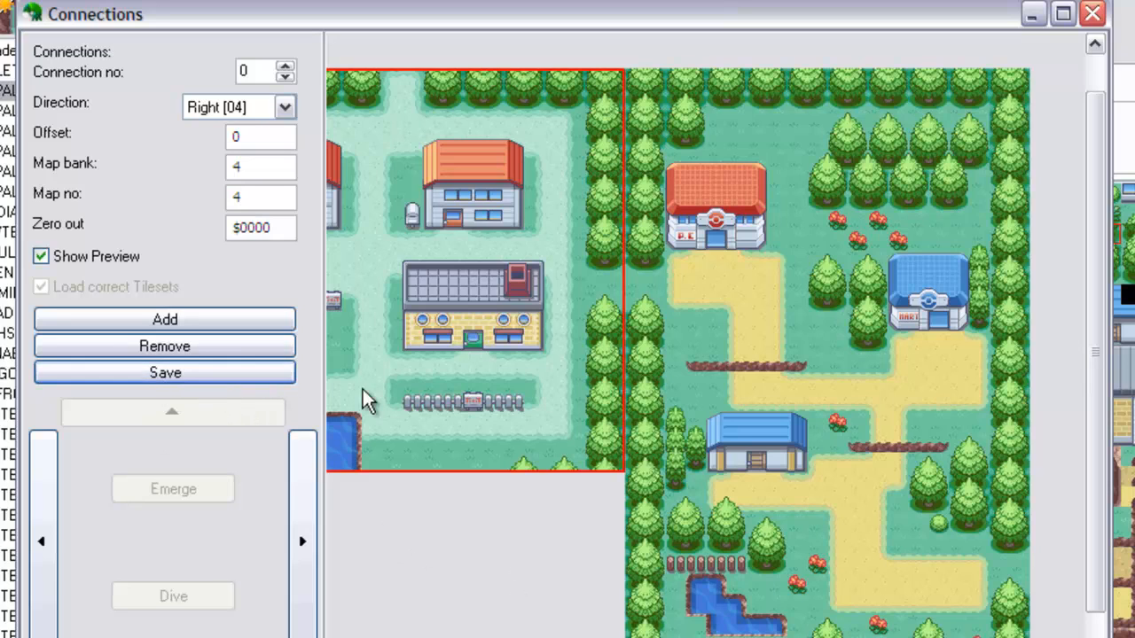
{"action": "left_click", "coordinate": [202, 379]}
{"action": "left_click_drag", "start_coordinate": [744, 637], "coordinate": [593, 637]}
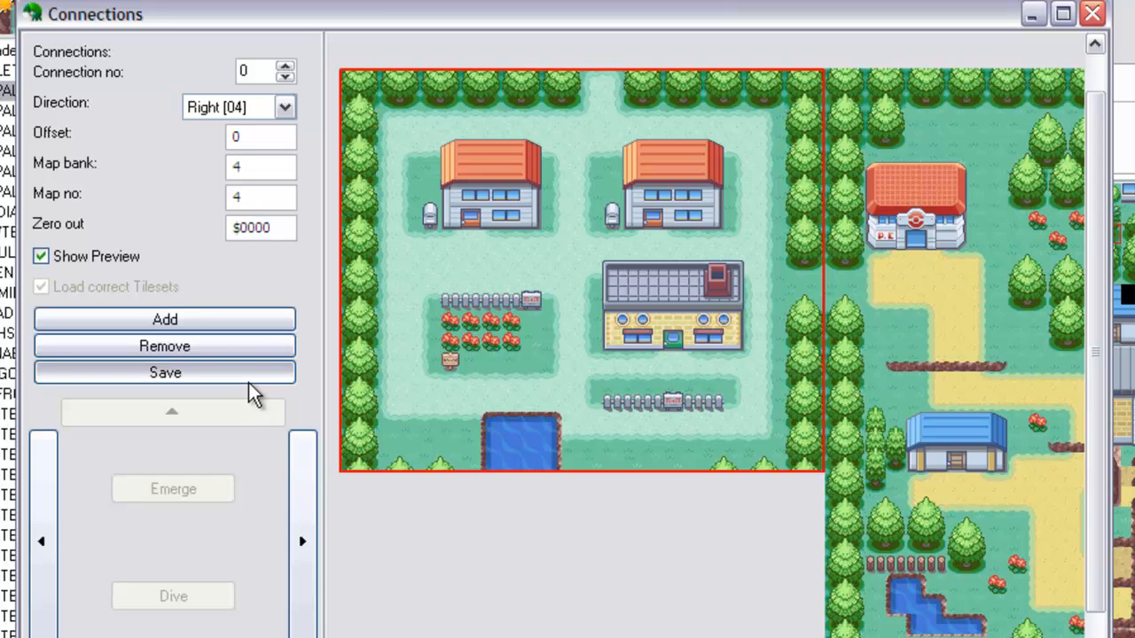
{"action": "left_click", "coordinate": [1094, 14]}
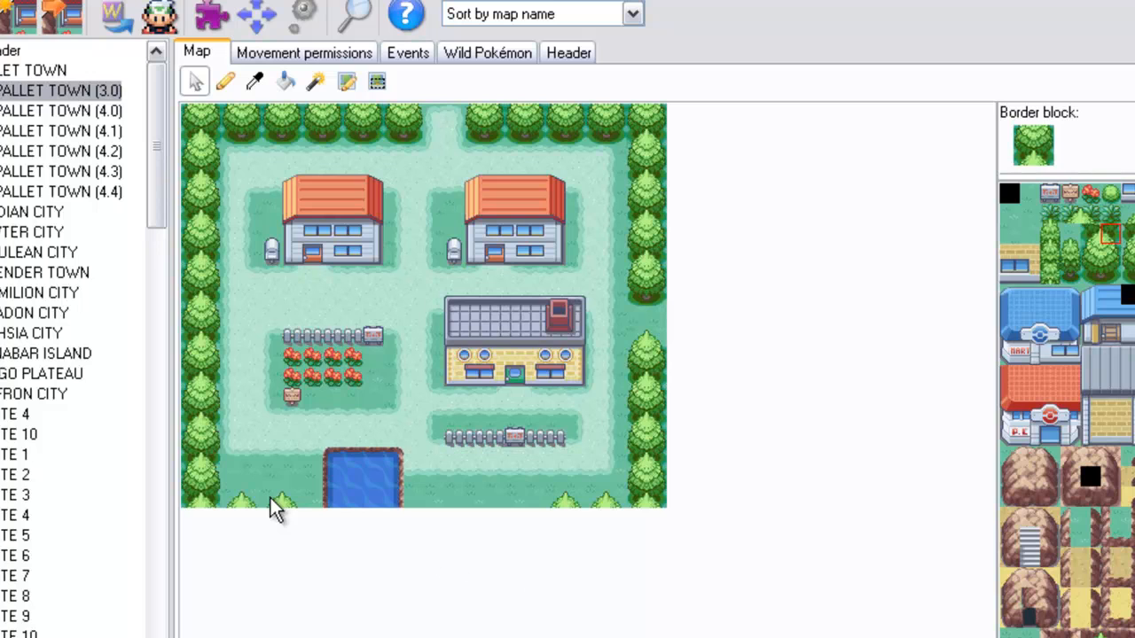
Open the movement permissions of PALLET TOWN (4.4) and fill the remaining 0 area with permission C
{"action": "left_click", "coordinate": [71, 193]}
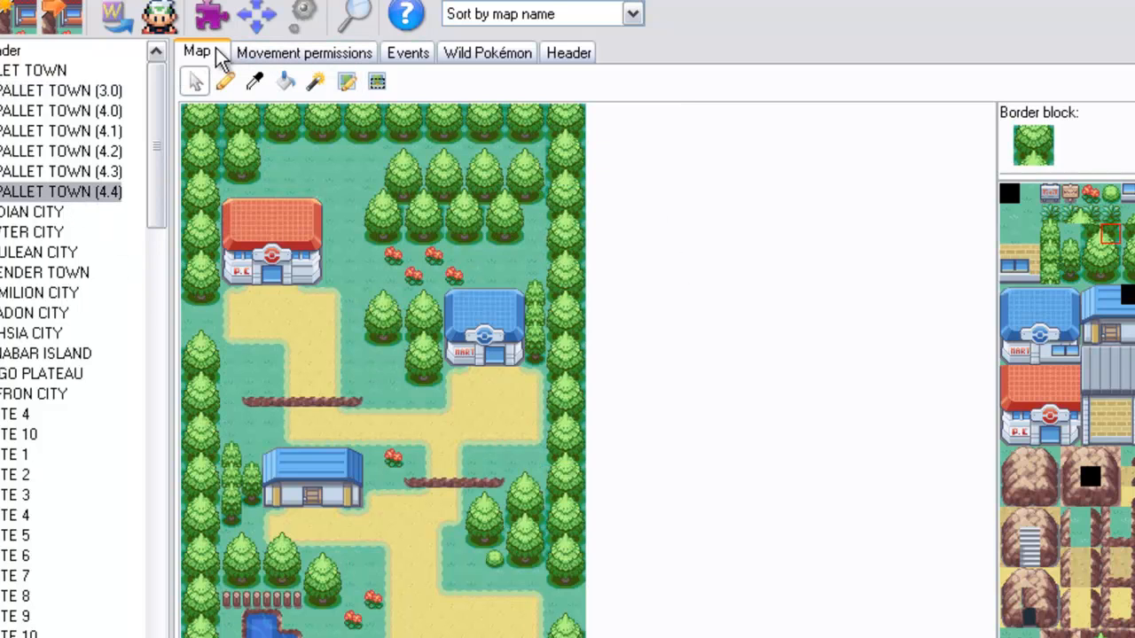
{"action": "left_click", "coordinate": [322, 58]}
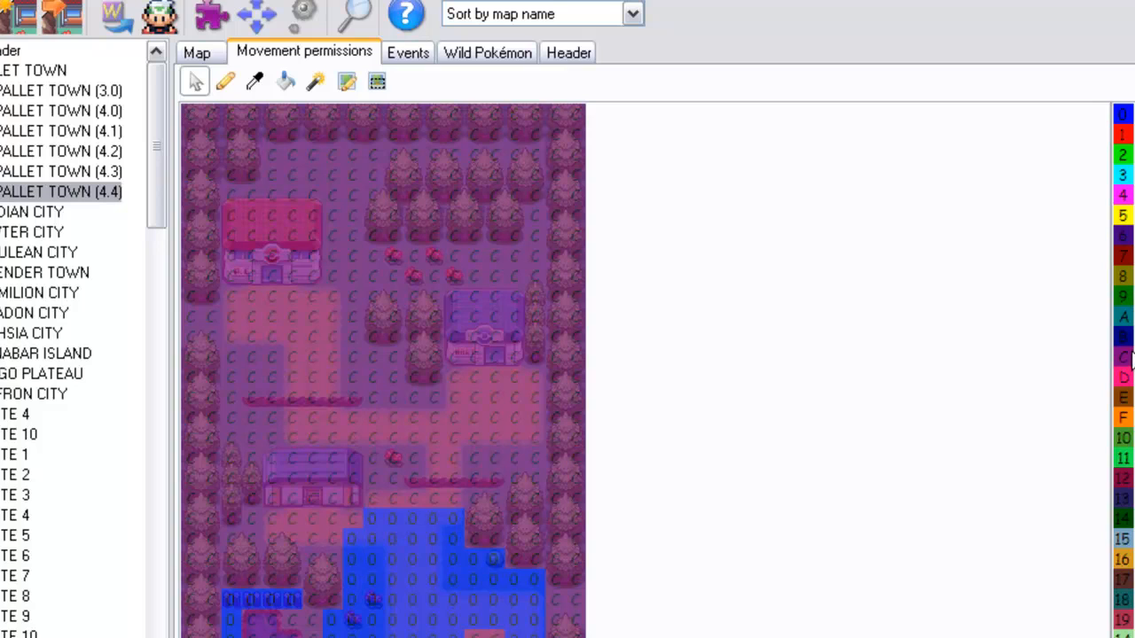
{"action": "left_click", "coordinate": [286, 82]}
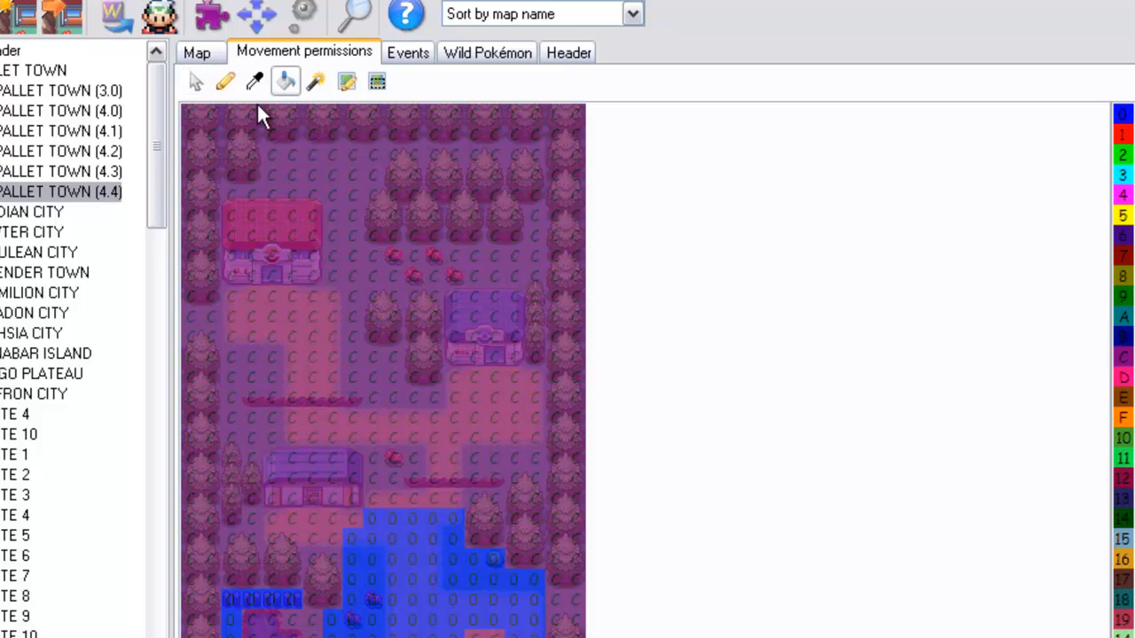
{"action": "left_click", "coordinate": [241, 622]}
{"action": "left_click", "coordinate": [237, 630]}
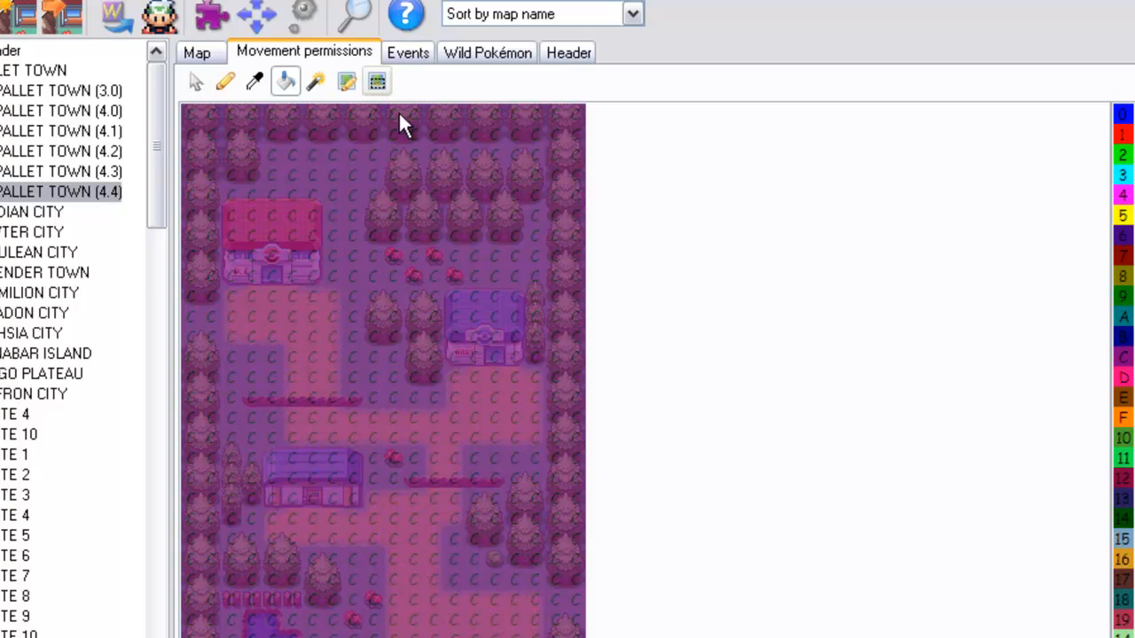
Paint permission 1 over the upper tree border and the tree clusters beside the buildings with the pencil
{"action": "left_click", "coordinate": [231, 88]}
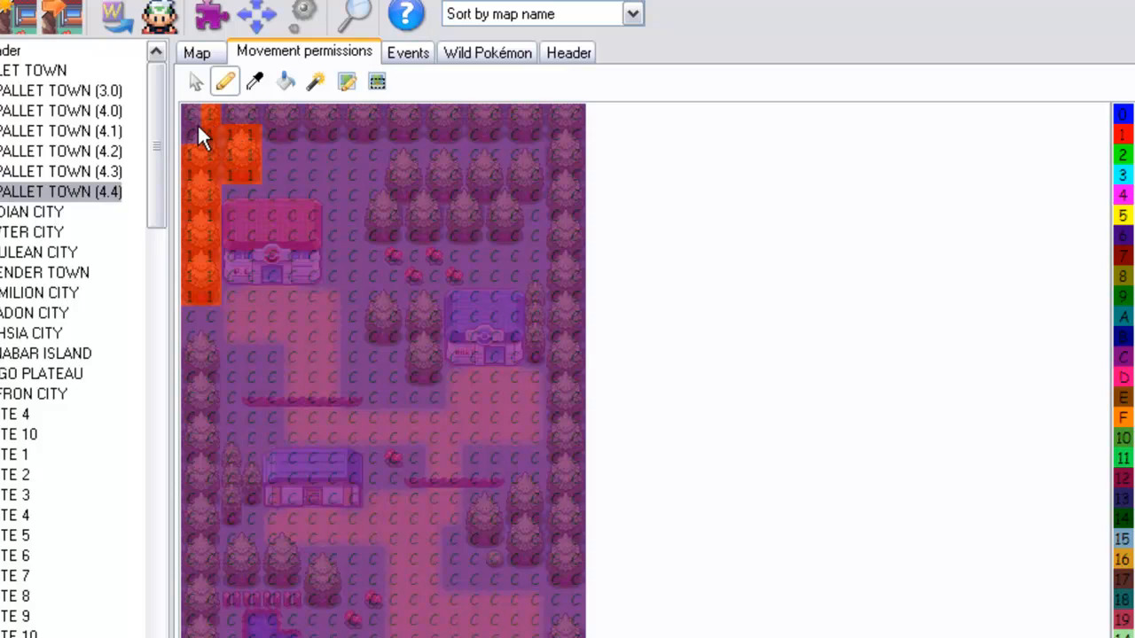
{"action": "left_click_drag", "start_coordinate": [286, 137], "coordinate": [399, 142]}
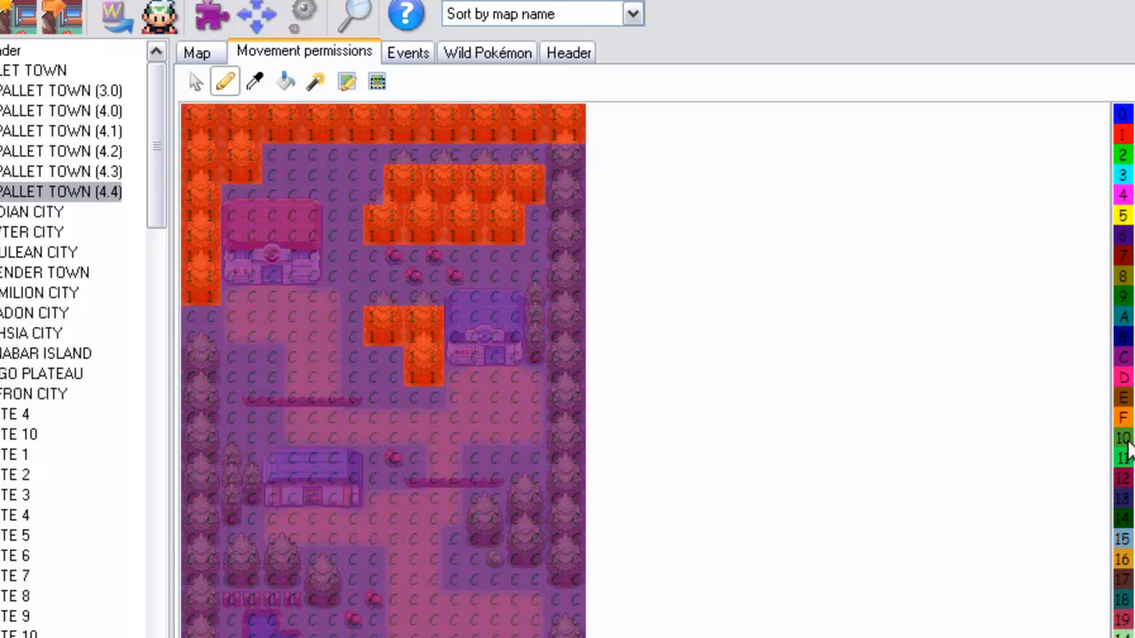
Paint permission 1 along both brown ledges and permission 4 over the pond
{"action": "scroll", "coordinate": [1122, 373], "scroll_direction": "down", "scroll_amount": 9}
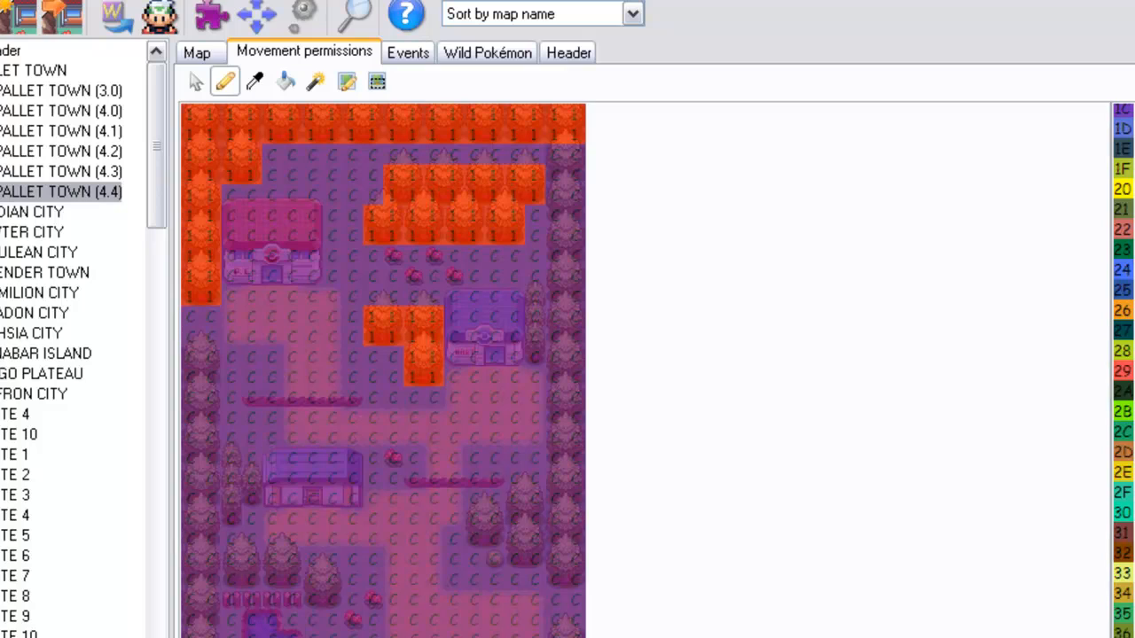
{"action": "scroll", "coordinate": [1123, 373], "scroll_direction": "up", "scroll_amount": 9}
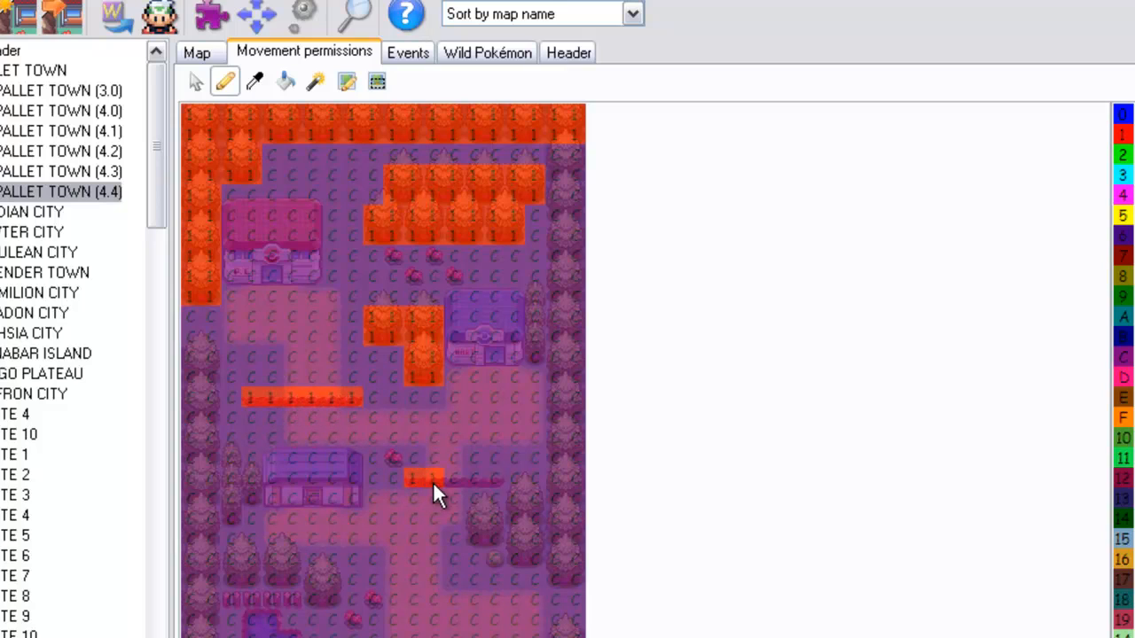
{"action": "left_click_drag", "start_coordinate": [469, 480], "coordinate": [495, 479]}
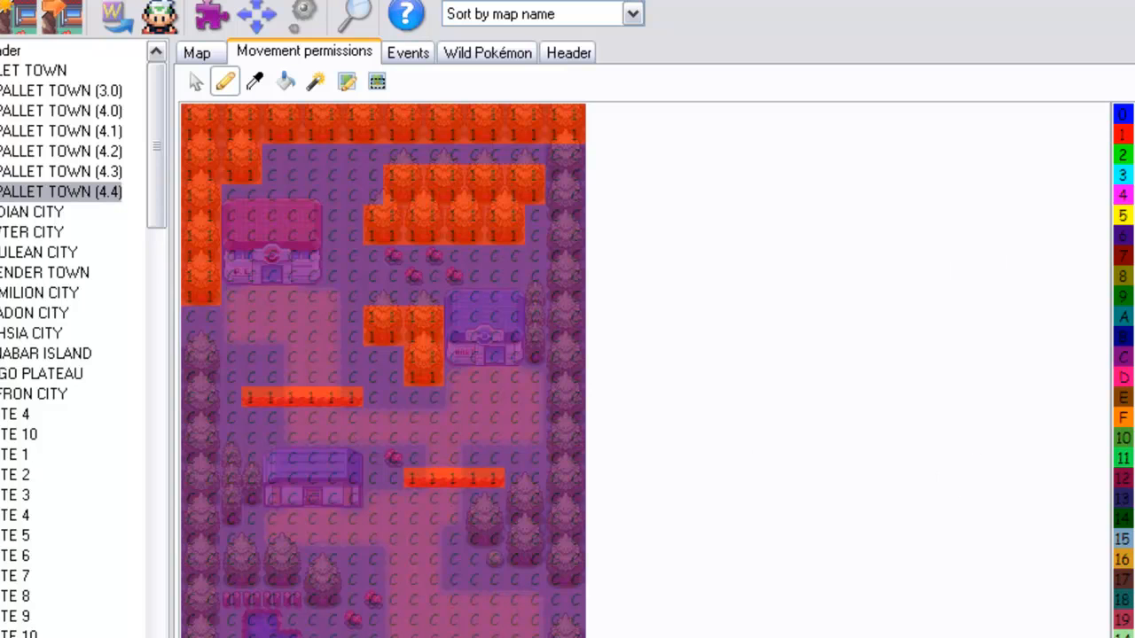
{"action": "mouse_move", "coordinate": [272, 637]}
{"action": "left_mouse_down"}
{"action": "mouse_move", "coordinate": [292, 637]}
{"action": "mouse_move", "coordinate": [252, 637]}
{"action": "mouse_move", "coordinate": [272, 625]}
{"action": "left_mouse_up"}
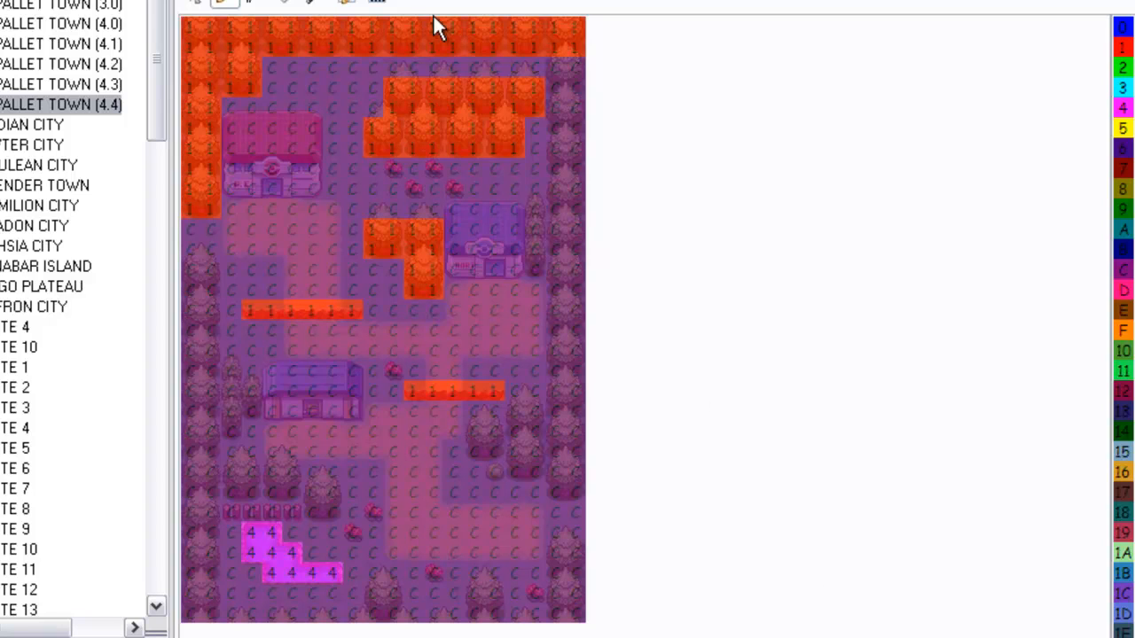
Look through the events, wild Pokémon and header settings of PALLET TOWN (4.4)
{"action": "left_click", "coordinate": [413, 33]}
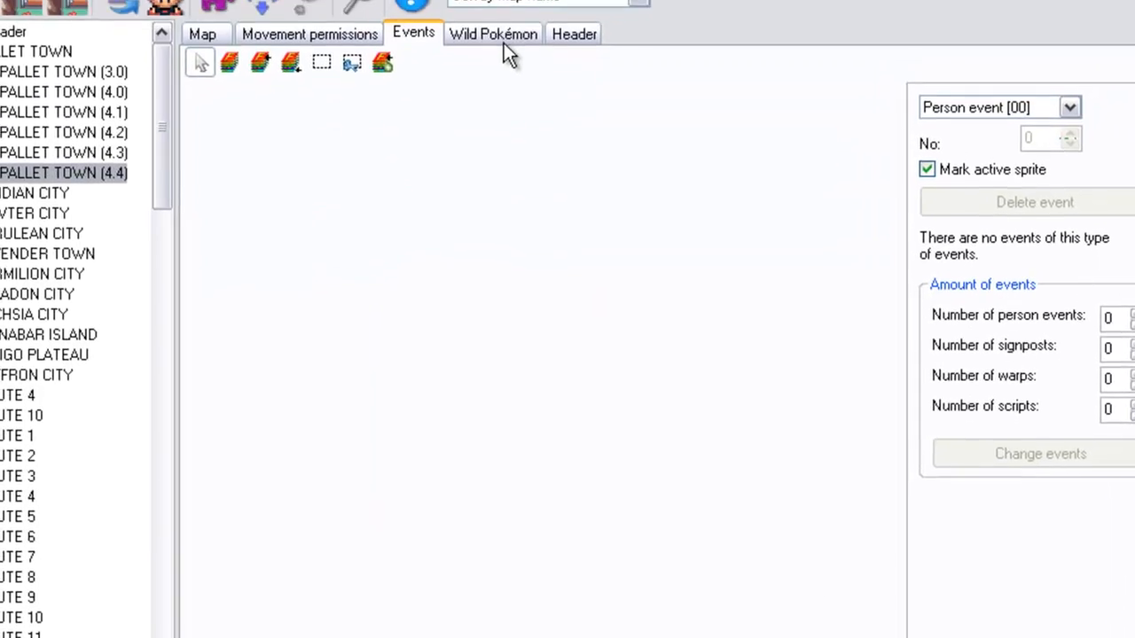
{"action": "left_click", "coordinate": [490, 61]}
{"action": "left_click", "coordinate": [597, 62]}
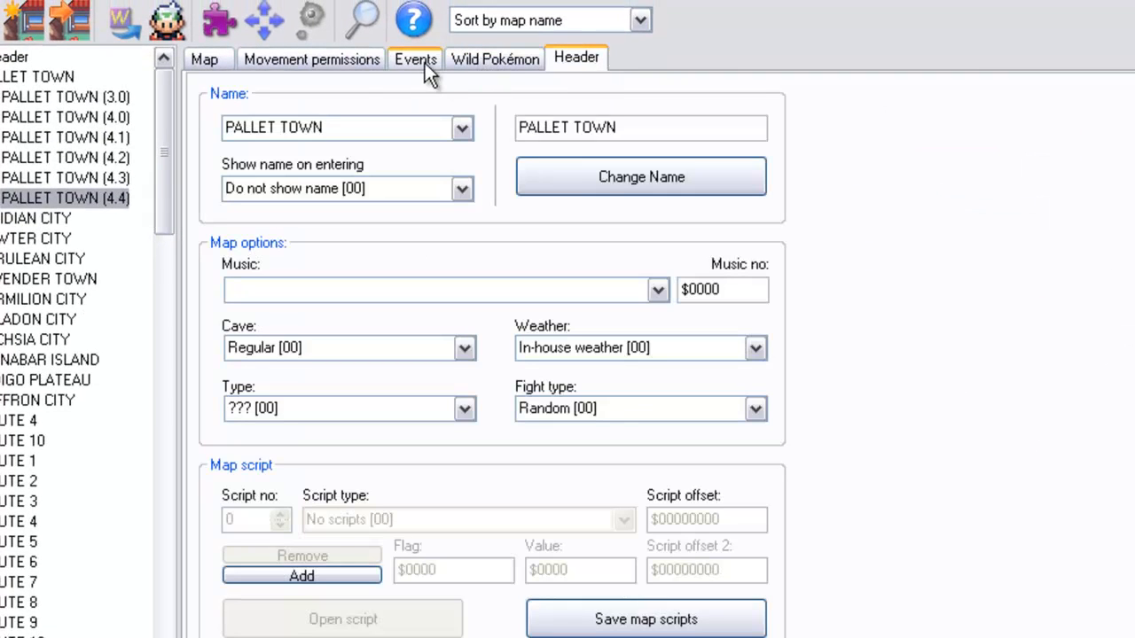
{"action": "left_click", "coordinate": [380, 68]}
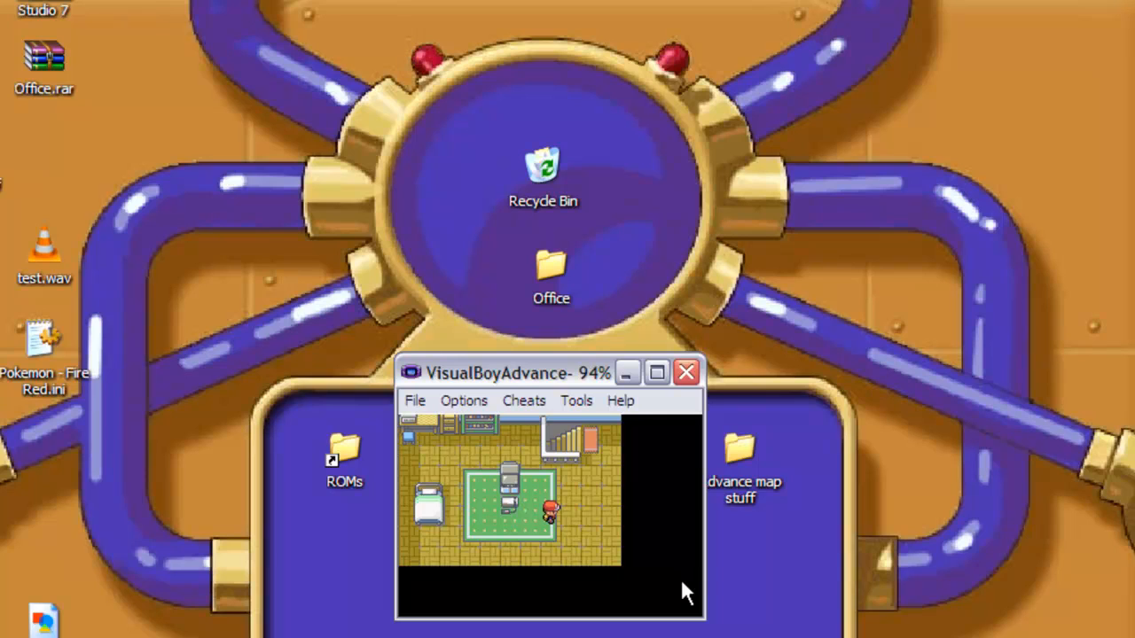
In VisualBoyAdvance, walk the player from the bedroom downstairs and out of the house into Pallet Town
{"action": "key", "text": "Right"}
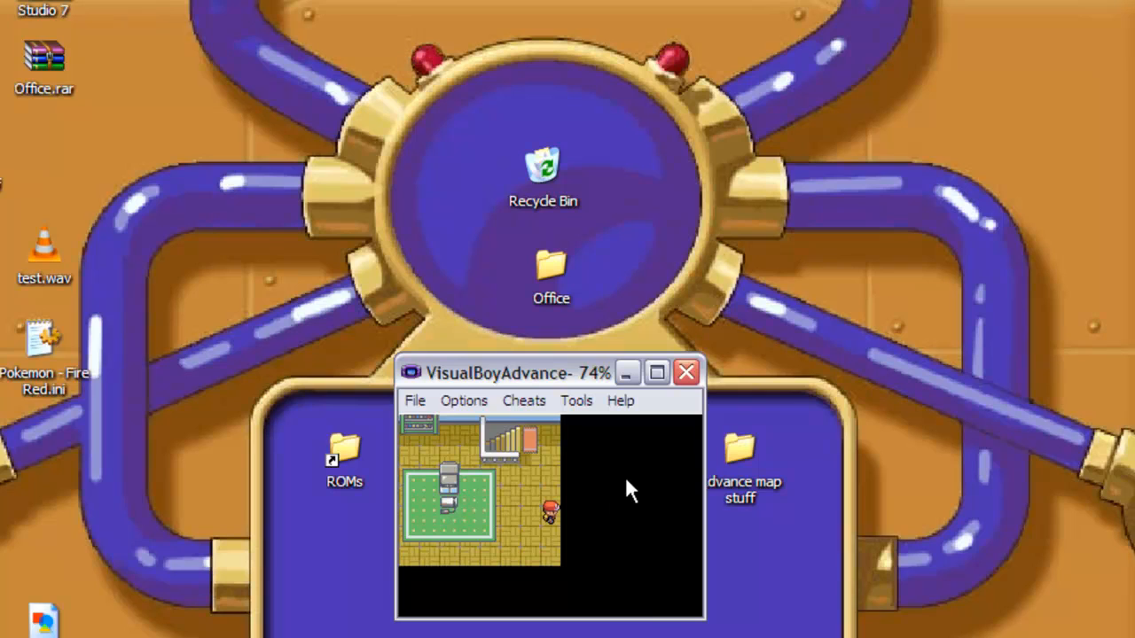
{"action": "key", "text": "Up"}
{"action": "key", "text": "Up"}
{"action": "key", "text": "Left"}
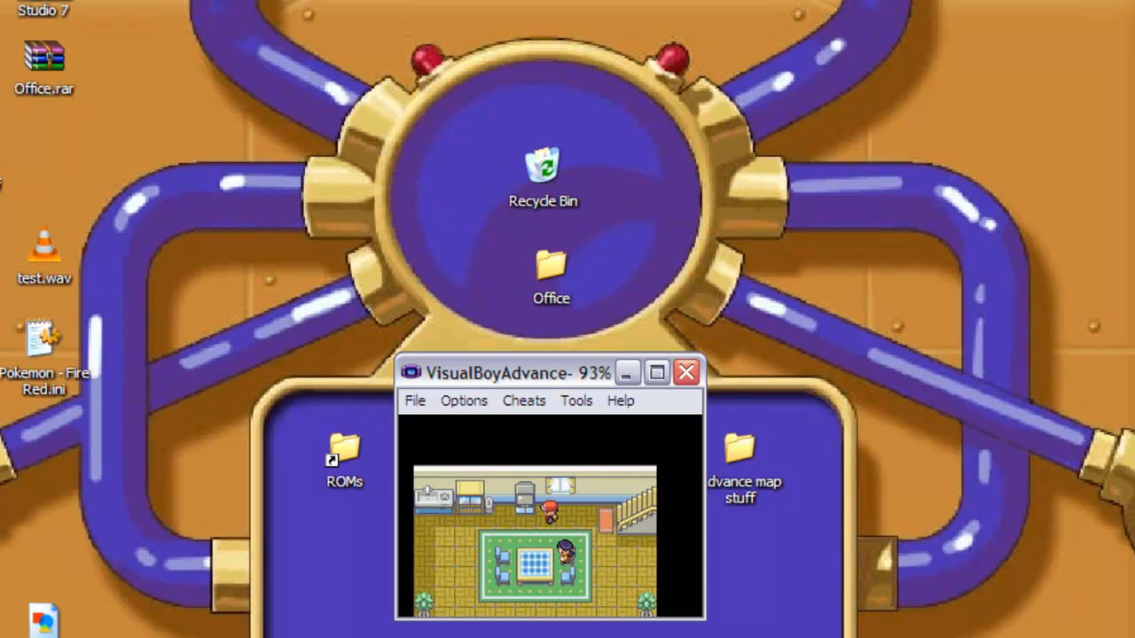
{"action": "key", "text": "Down"}
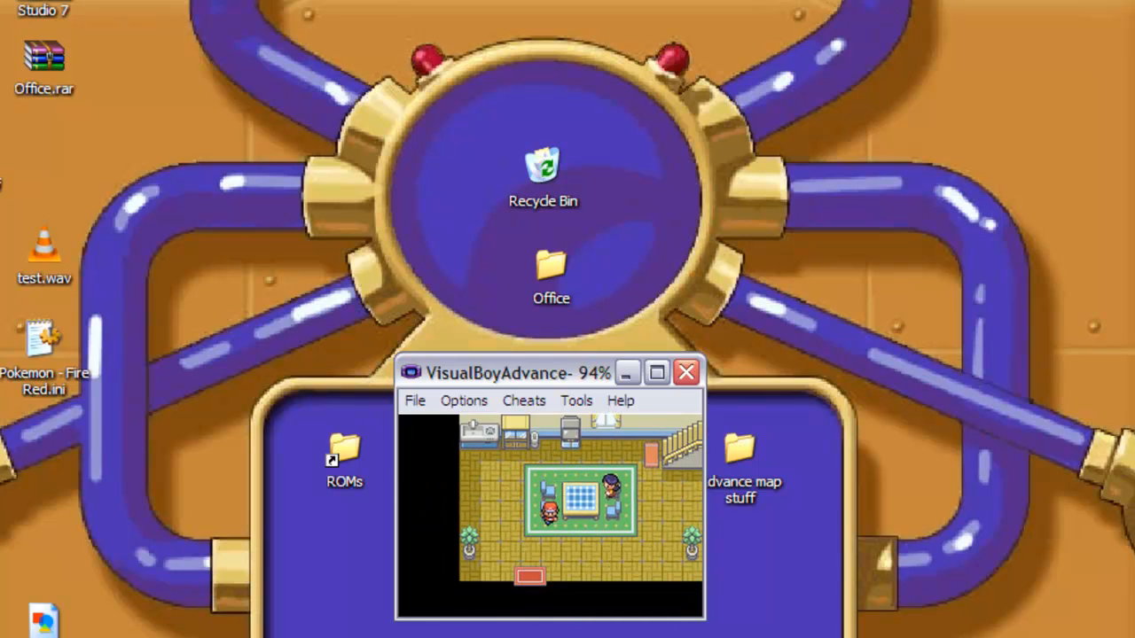
{"action": "key", "text": "Left"}
{"action": "key", "text": "Down"}
{"action": "key", "text": "Down"}
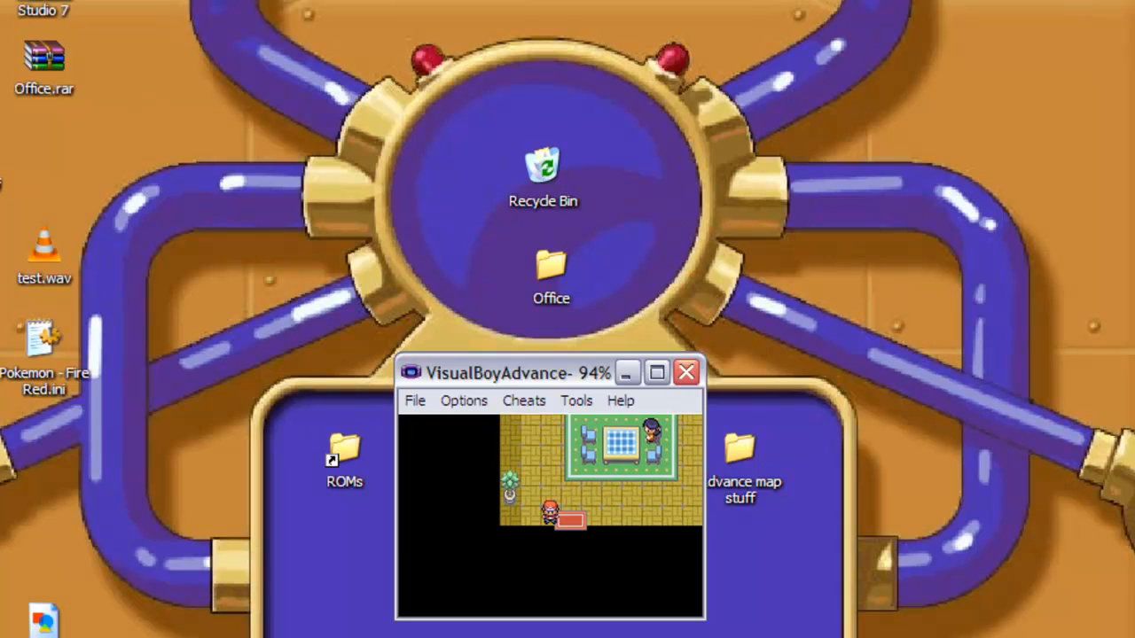
{"action": "key", "text": "Down"}
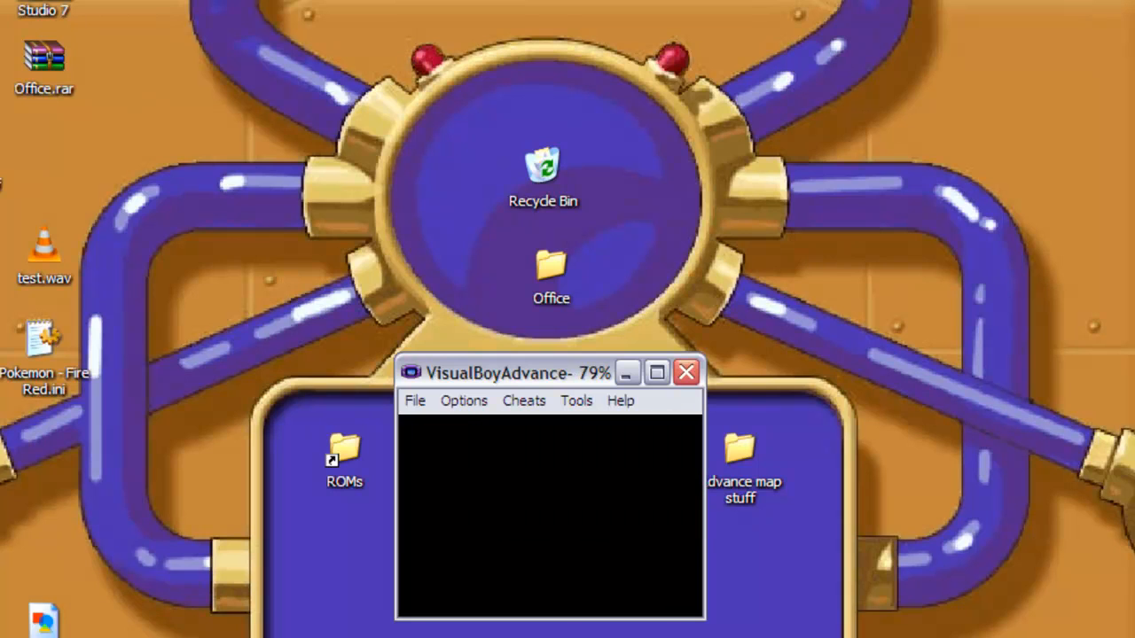
{"action": "key", "text": "Down"}
{"action": "key", "text": "Down"}
{"action": "key", "text": "Down"}
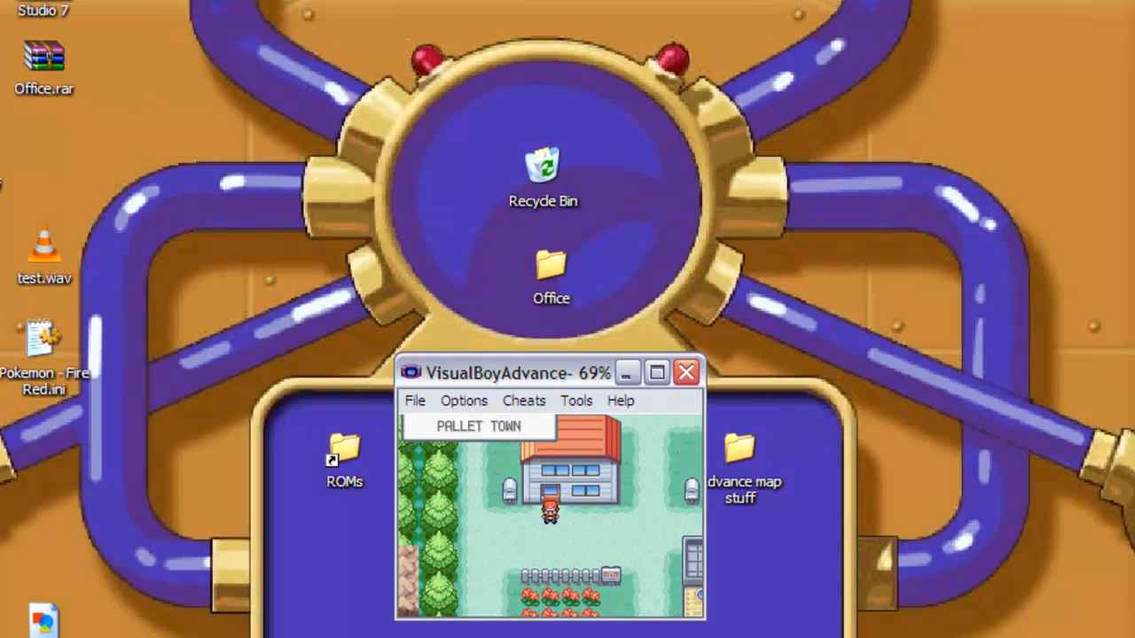
{"action": "key", "text": "Down"}
{"action": "key", "text": "Left"}
{"action": "key", "text": "Left"}
{"action": "key", "text": "Left"}
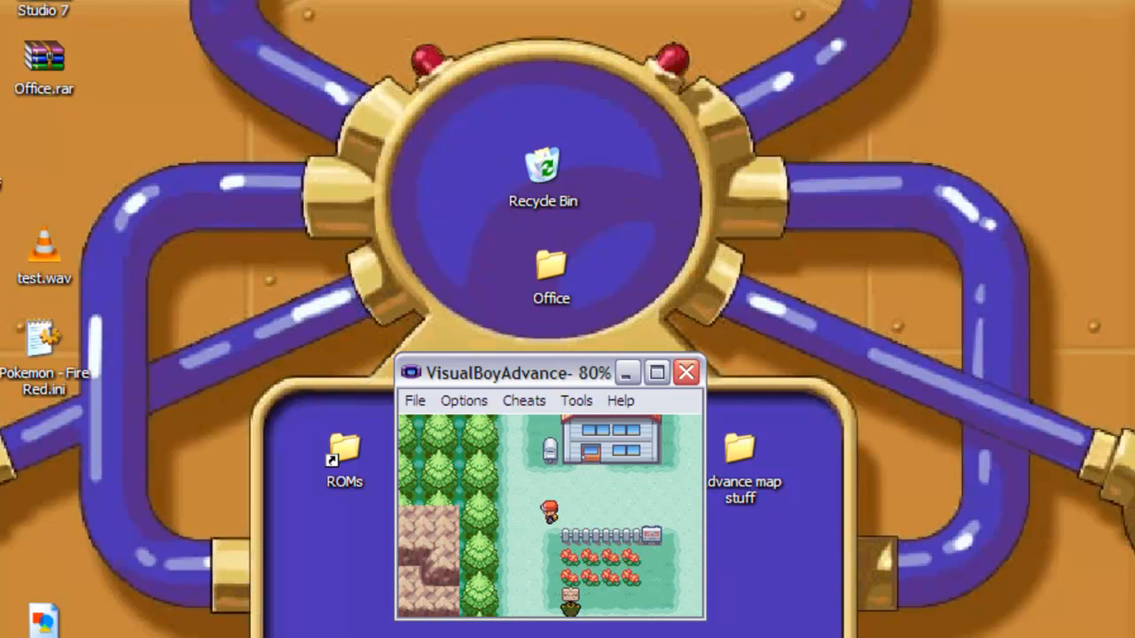
{"action": "key", "text": "Left"}
{"action": "key", "text": "Down"}
{"action": "key", "text": "Down"}
{"action": "key", "text": "Down"}
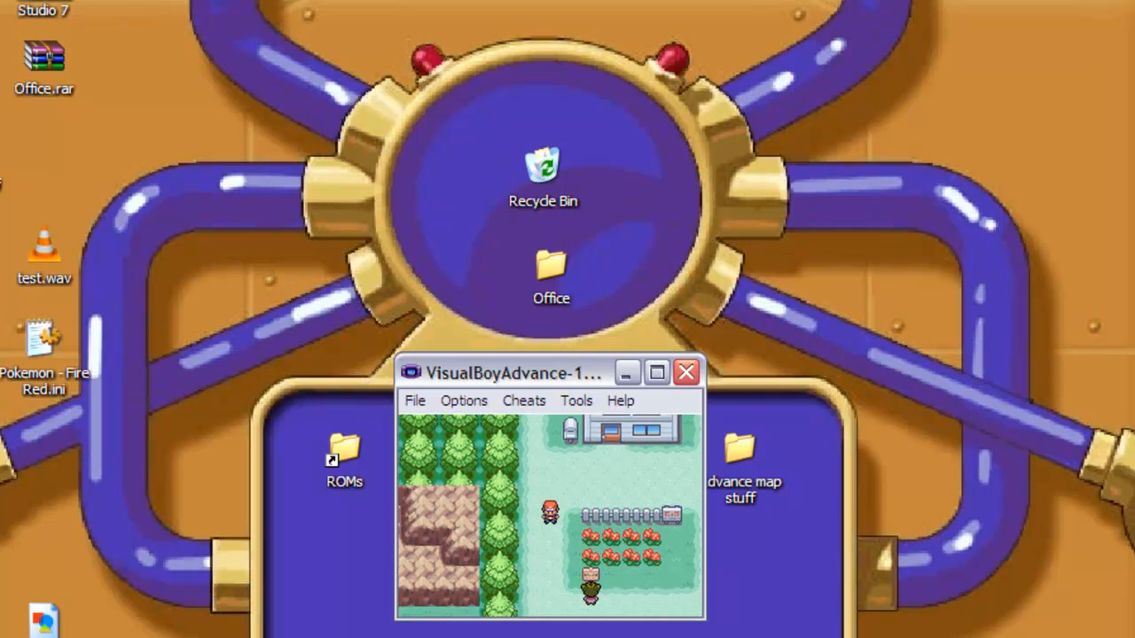
{"action": "key", "text": "Down"}
{"action": "key", "text": "Up"}
{"action": "key", "text": "Up"}
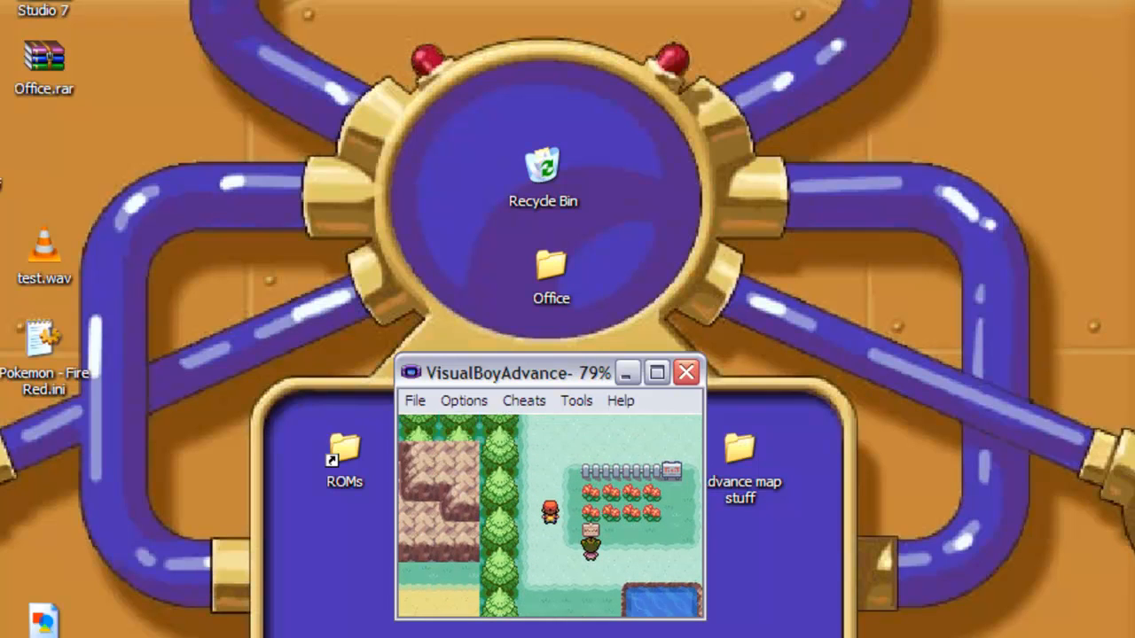
{"action": "key", "text": "Up"}
{"action": "key", "text": "Up"}
{"action": "key", "text": "Right"}
{"action": "key", "text": "Right"}
{"action": "key", "text": "Right"}
{"action": "key", "text": "Right"}
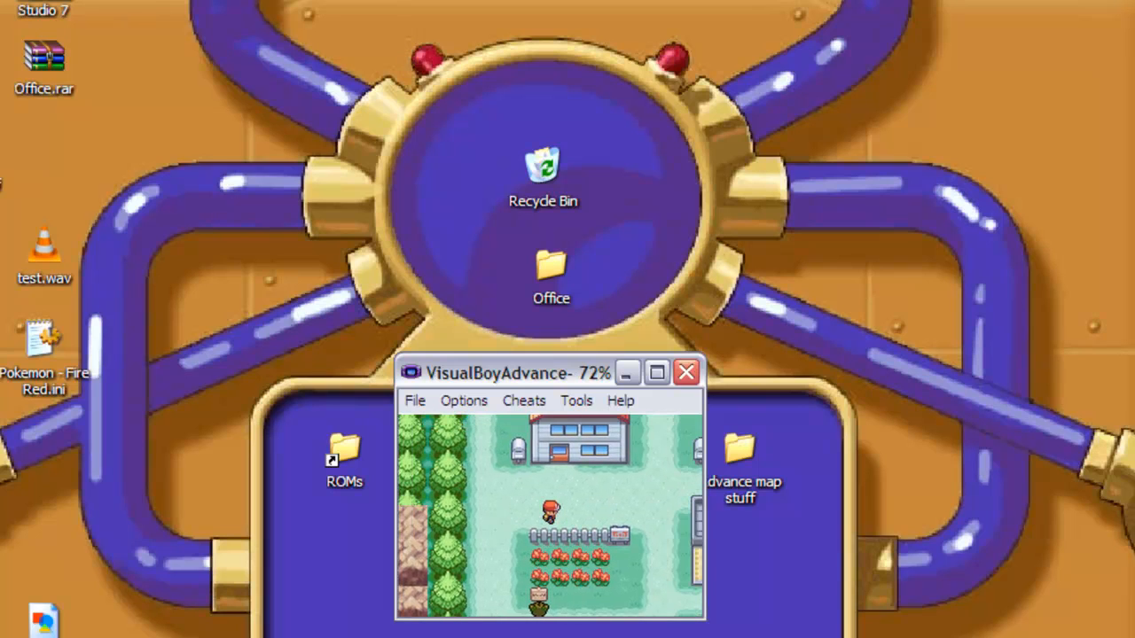
Walk the player east along the path between the second house and the lab, to the lab's far corner
{"action": "key", "text": "Right"}
{"action": "key", "text": "Right"}
{"action": "key", "text": "Up"}
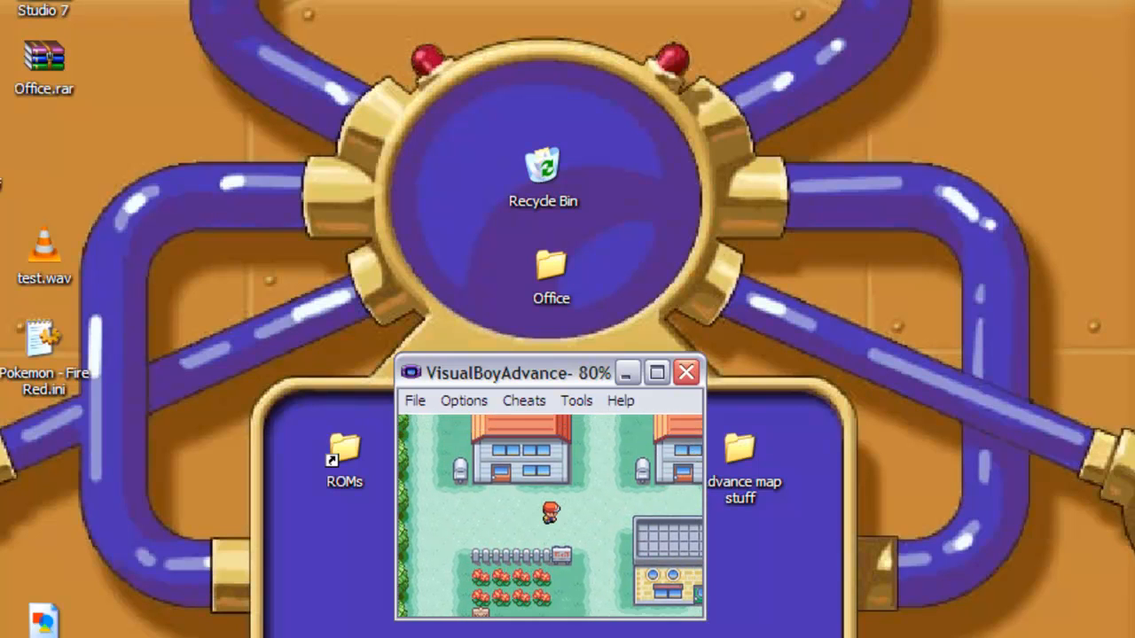
{"action": "key", "text": "Right"}
{"action": "key", "text": "Right"}
{"action": "key", "text": "Right"}
{"action": "key", "text": "Right"}
{"action": "key", "text": "Right"}
{"action": "key", "text": "Right"}
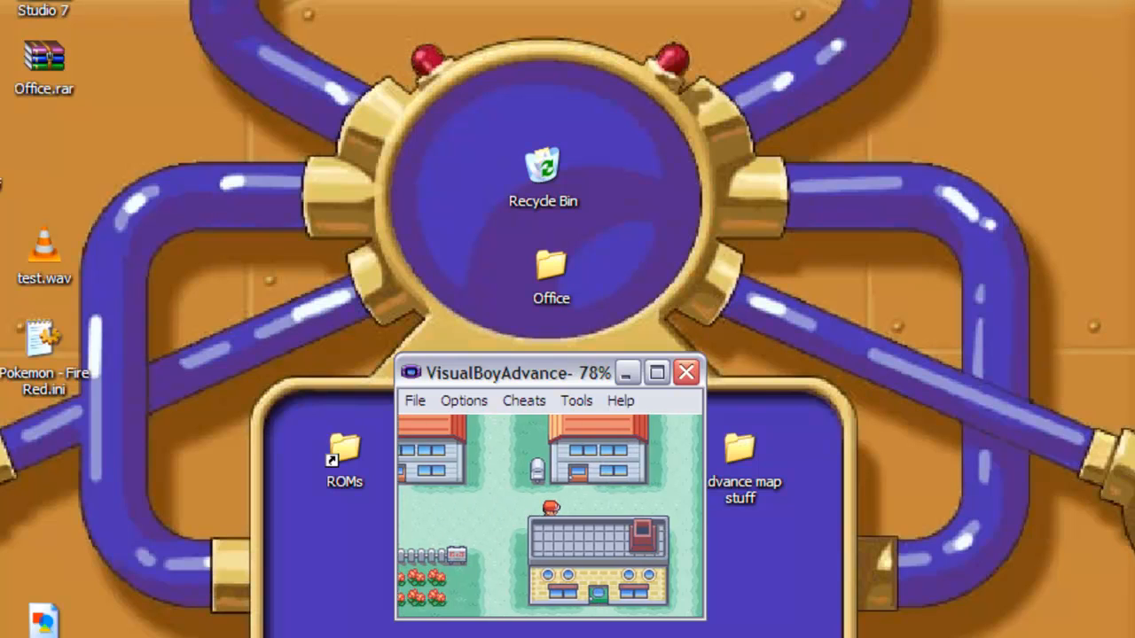
{"action": "key", "text": "Right"}
{"action": "key", "text": "Right"}
{"action": "key", "text": "Right"}
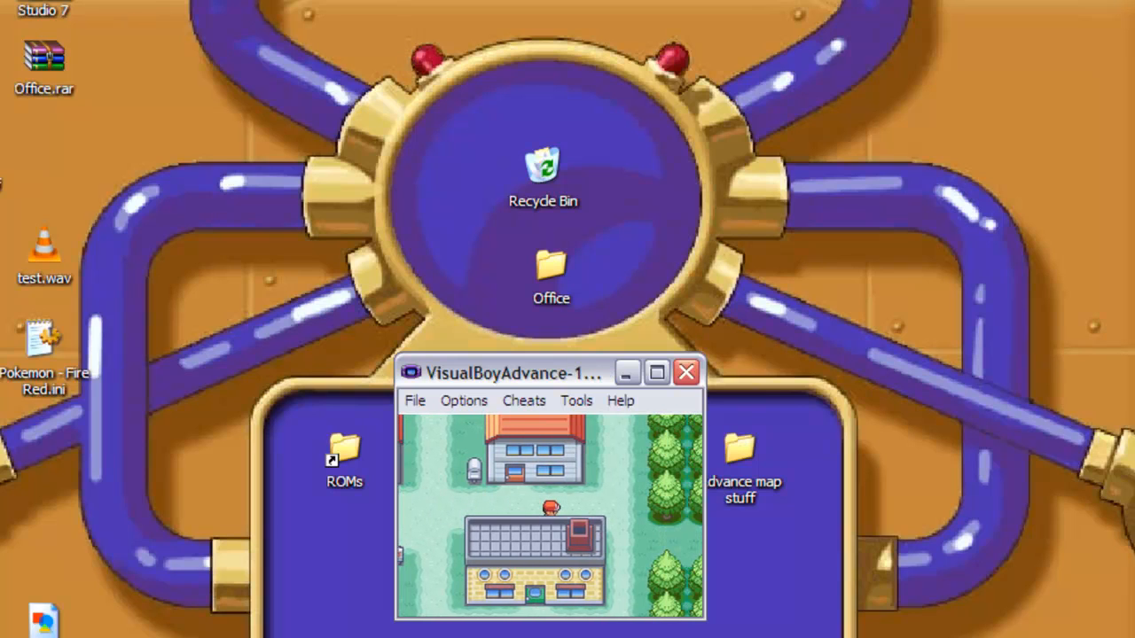
{"action": "key", "text": "Right"}
{"action": "key", "text": "Right"}
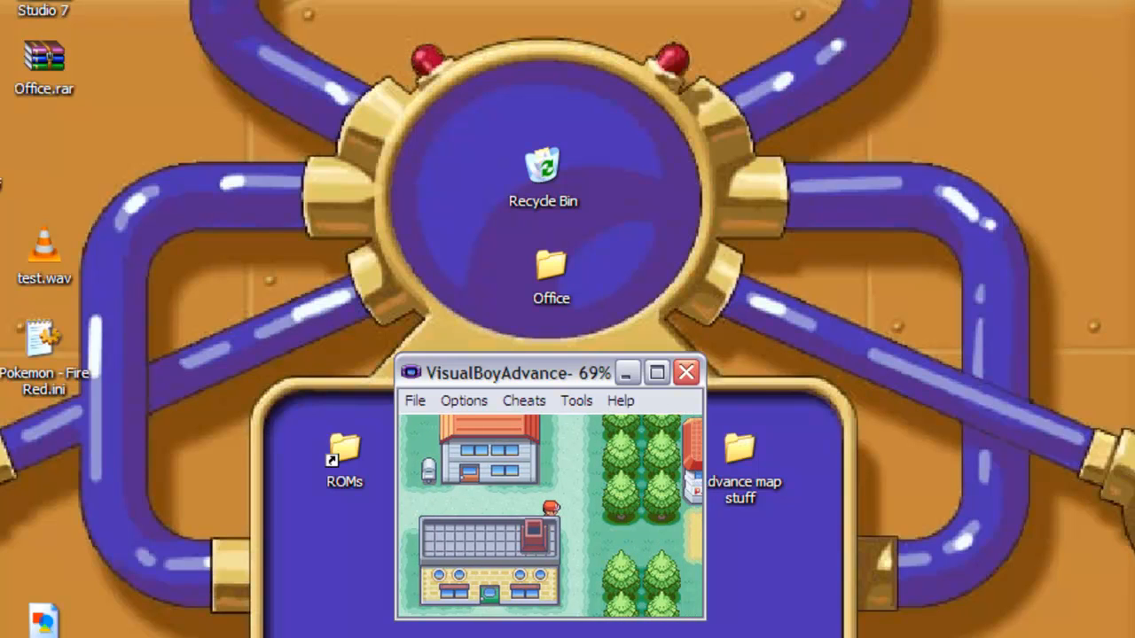
Walk the player around the lab's corner and test movement at the gap in the eastern trees
{"action": "key", "text": "Left"}
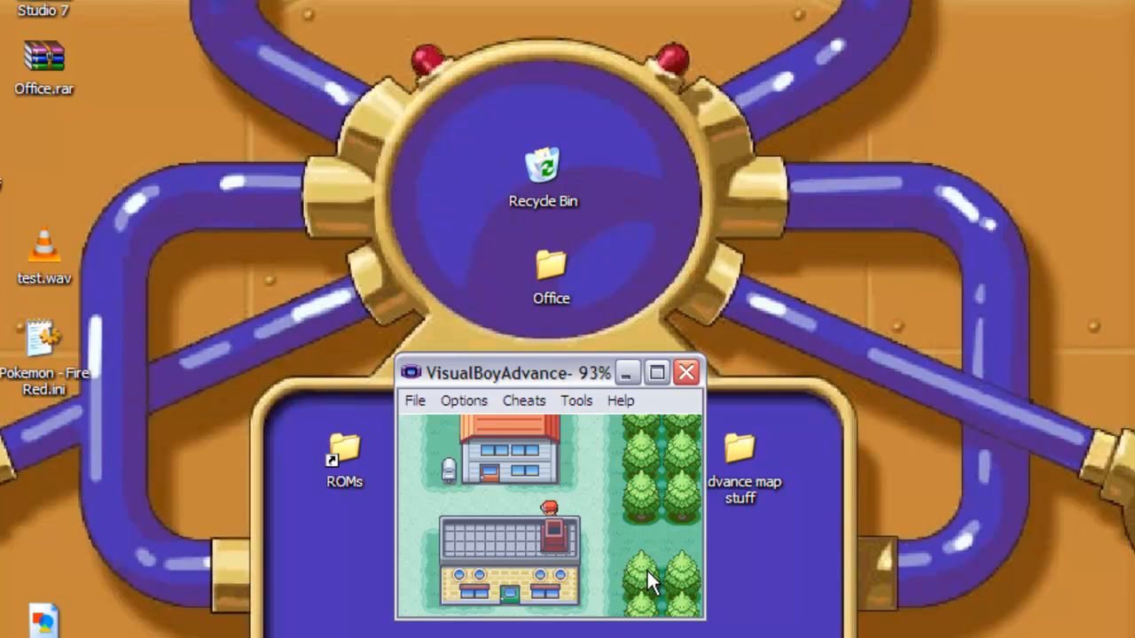
{"action": "key", "text": "Right"}
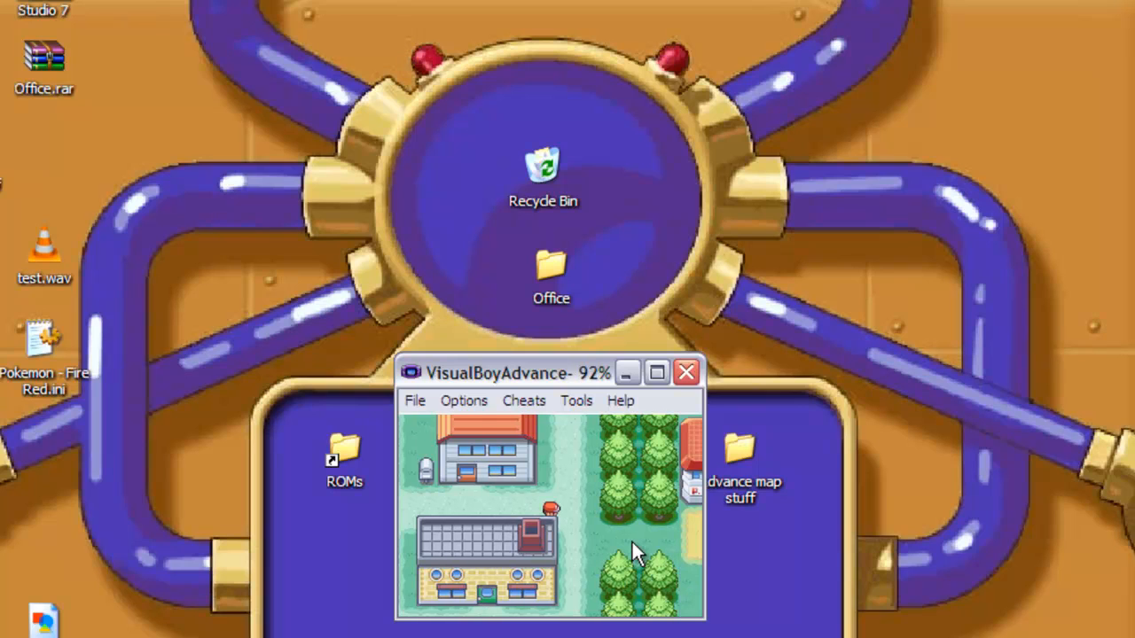
{"action": "key", "text": "Down"}
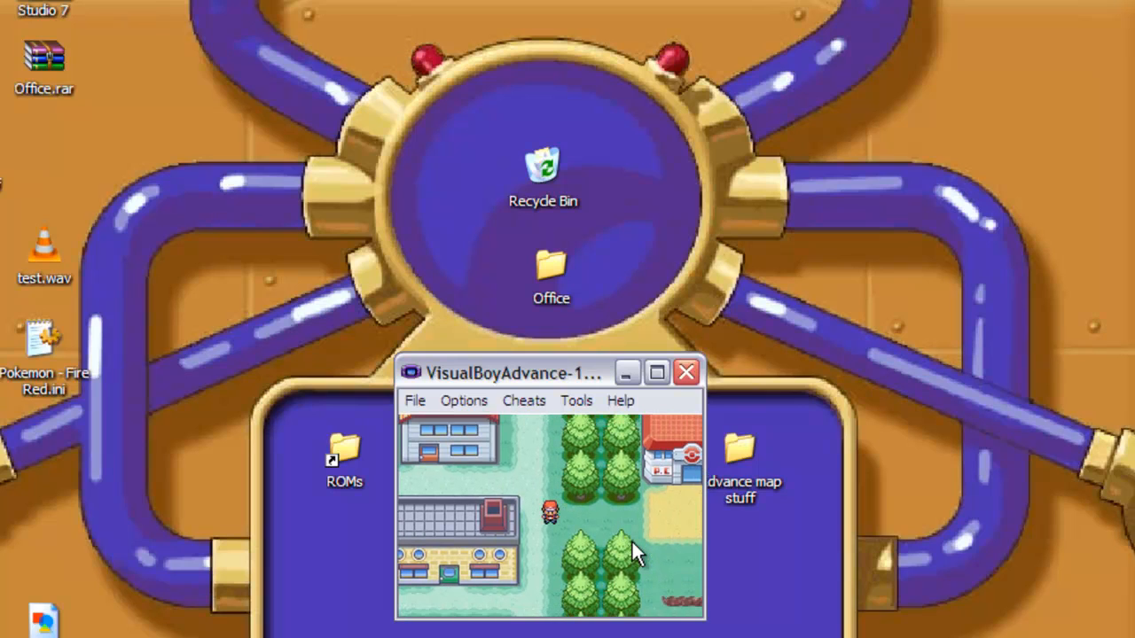
{"action": "key", "text": "Down"}
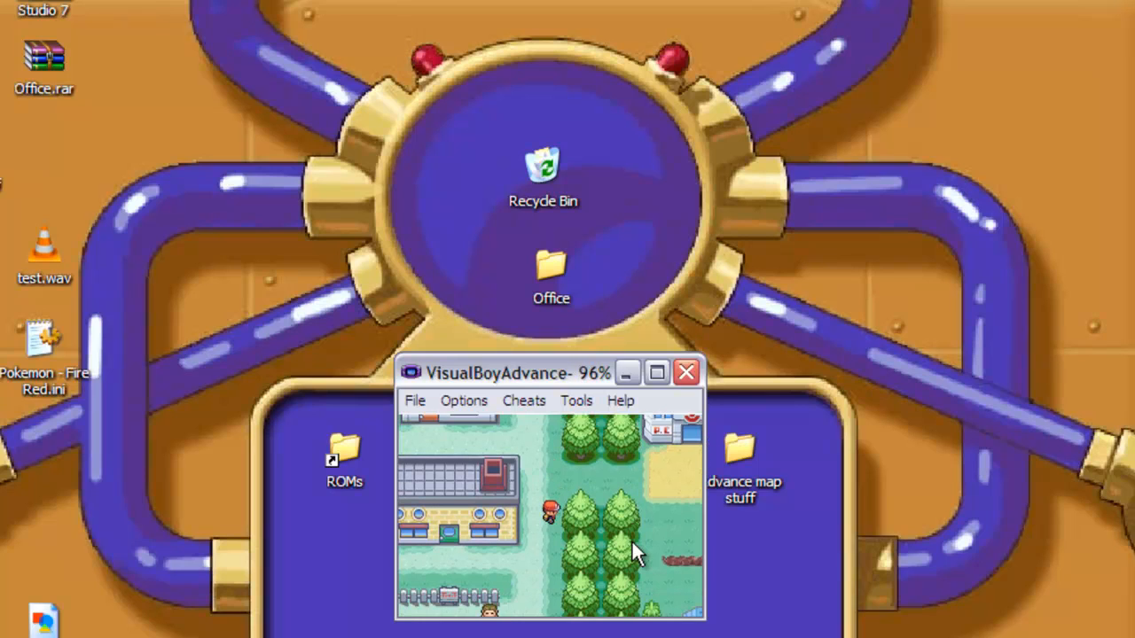
{"action": "key", "text": "Up"}
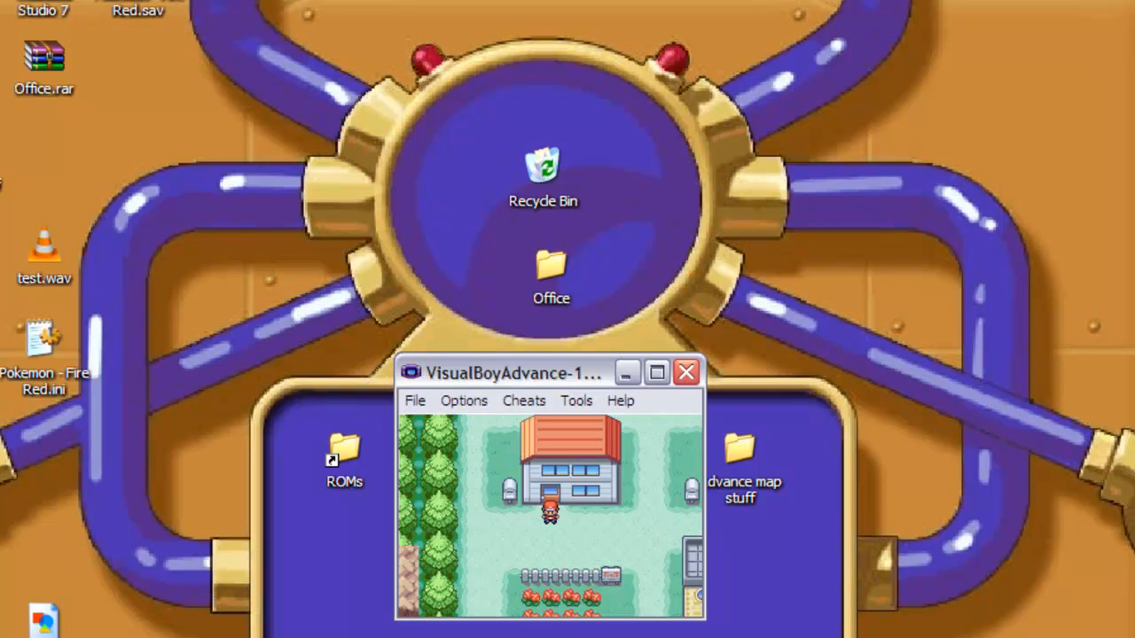
Walk the player from the house door past the lab to the gap in the eastern trees again
{"action": "key", "text": "Right"}
{"action": "key", "text": "Right"}
{"action": "key", "text": "Right"}
{"action": "key", "text": "Right"}
{"action": "key", "text": "Right"}
{"action": "key", "text": "Right"}
{"action": "key", "text": "Right"}
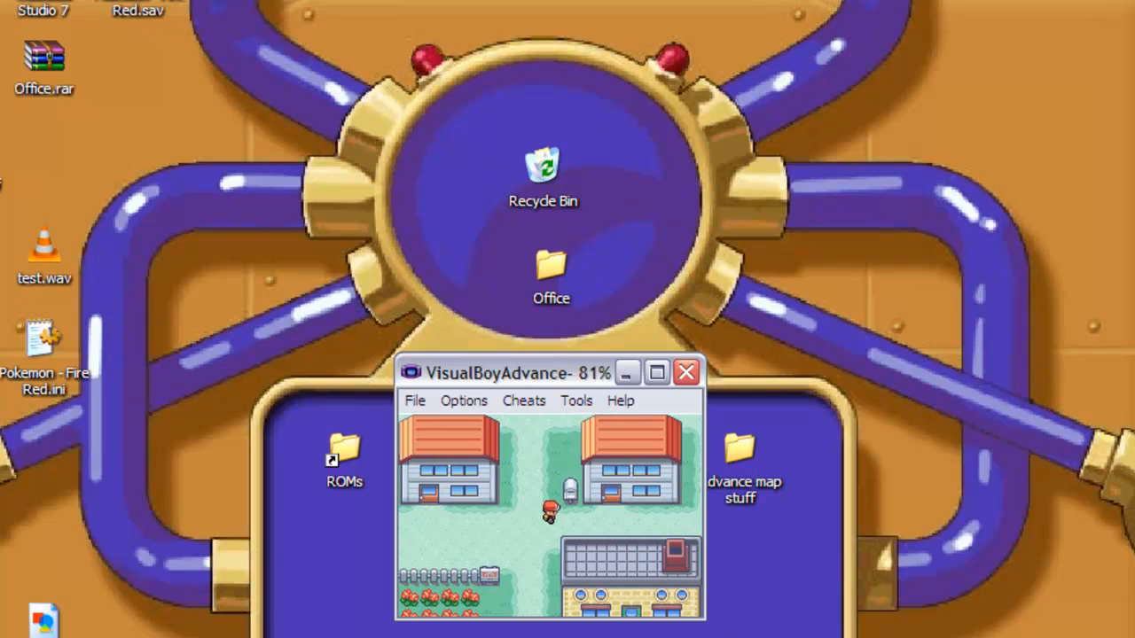
{"action": "key", "text": "Down"}
{"action": "key", "text": "Right"}
{"action": "key", "text": "Right"}
{"action": "key", "text": "Right"}
{"action": "key", "text": "Right"}
{"action": "key", "text": "Right"}
{"action": "key", "text": "Right"}
{"action": "key", "text": "Right"}
{"action": "key", "text": "Right"}
{"action": "key", "text": "Right"}
{"action": "key", "text": "Down"}
{"action": "key", "text": "Down"}
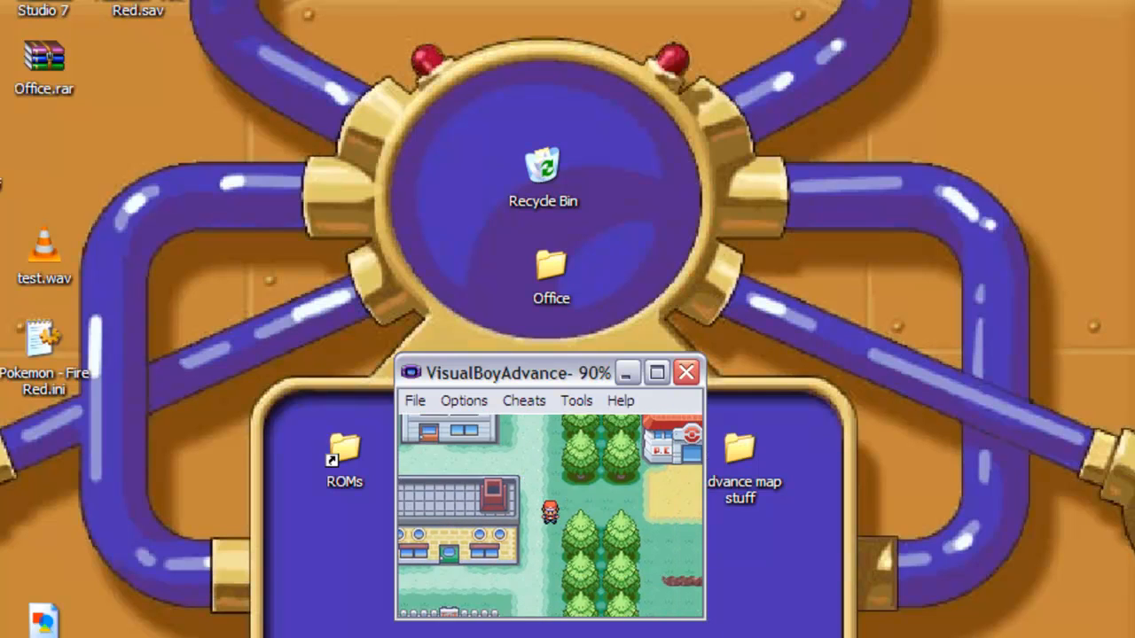
Cross the map connection through the tree gap and walk the player past the new town's Pokémon Center
{"action": "key", "text": "Right"}
{"action": "key", "text": "Right"}
{"action": "key", "text": "Right"}
{"action": "key", "text": "Right"}
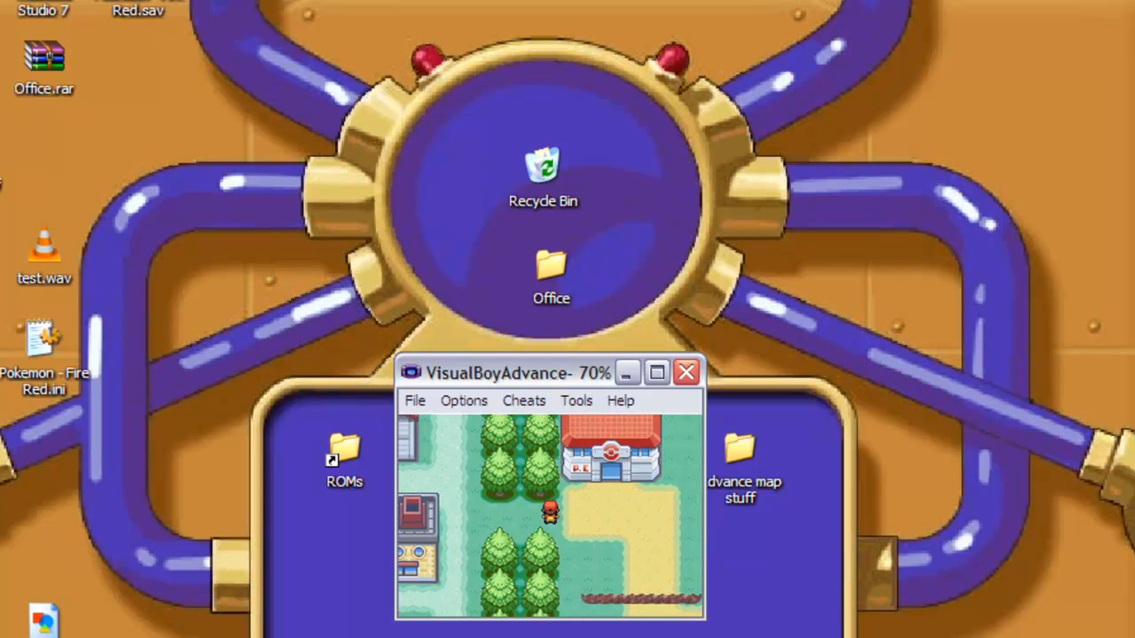
{"action": "key", "text": "Right"}
{"action": "key", "text": "Right"}
{"action": "key", "text": "Right"}
{"action": "key", "text": "Right"}
{"action": "key", "text": "Right"}
{"action": "key", "text": "Right"}
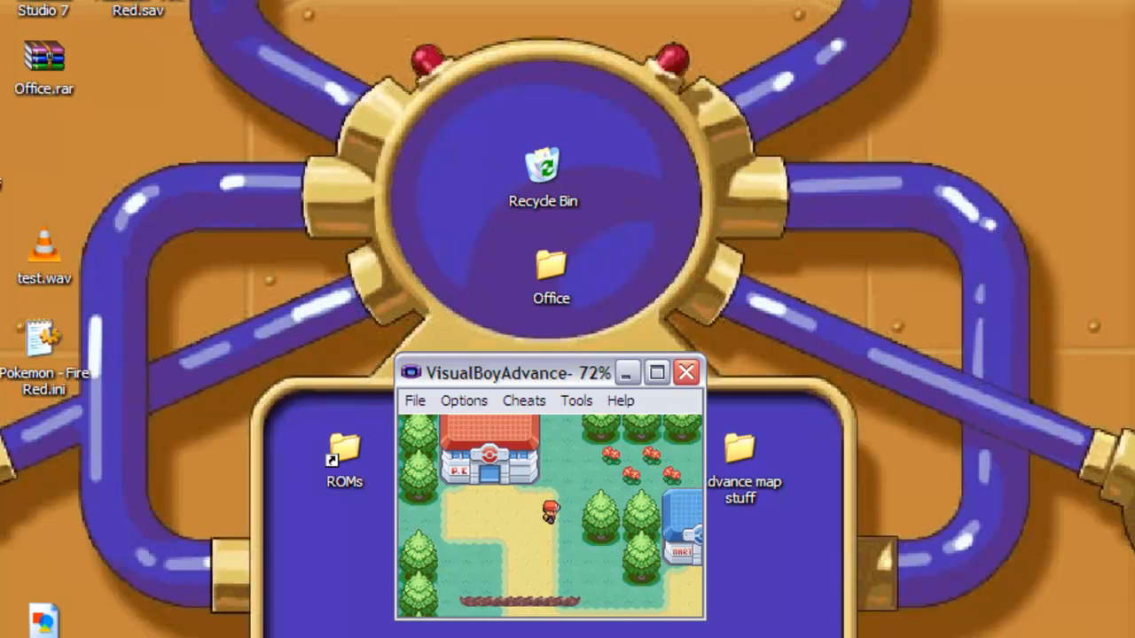
Test the new town's movement by walking south over the ledge and west behind the blue-roofed house to the small trees
{"action": "key", "text": "Down"}
{"action": "key", "text": "Down"}
{"action": "key", "text": "Down"}
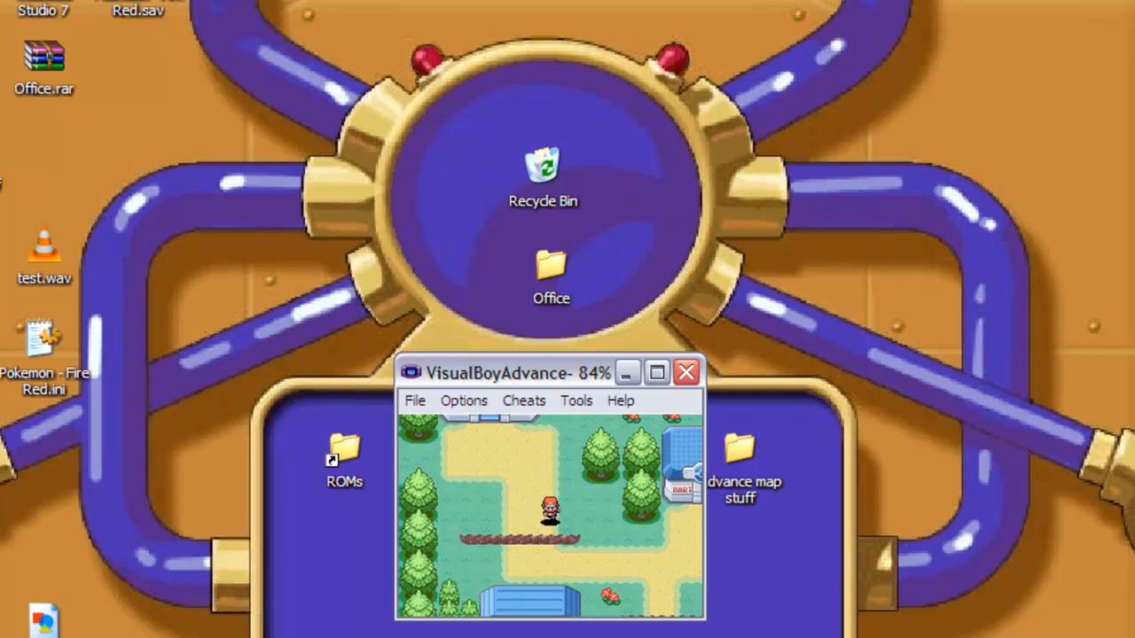
{"action": "key", "text": "Down"}
{"action": "key", "text": "Down"}
{"action": "key", "text": "Down"}
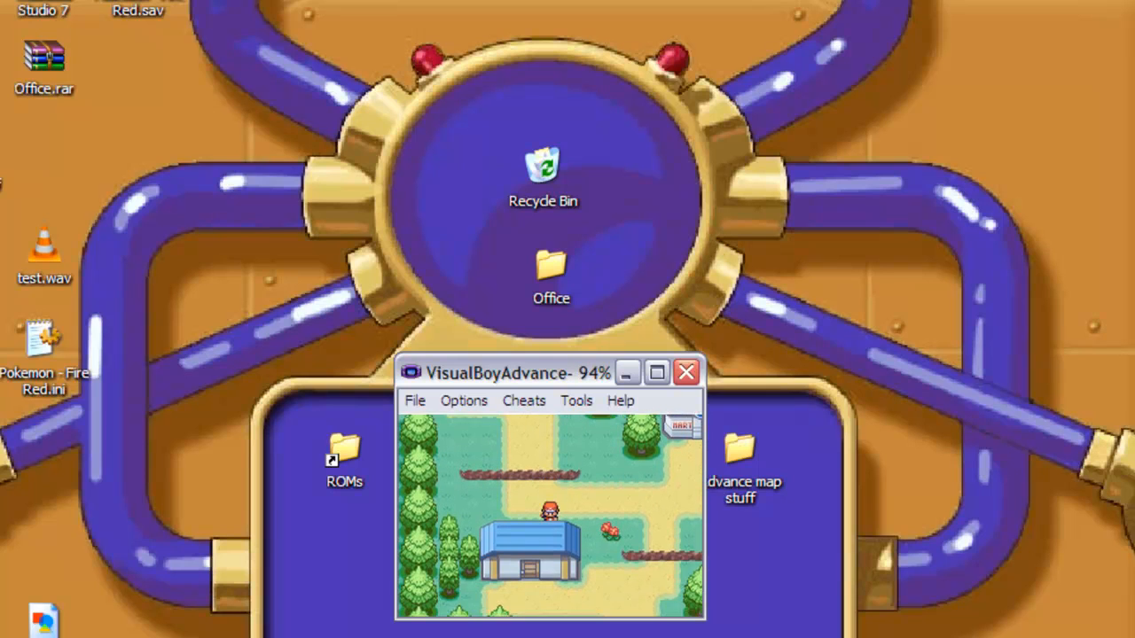
{"action": "key", "text": "Left"}
{"action": "key", "text": "Left"}
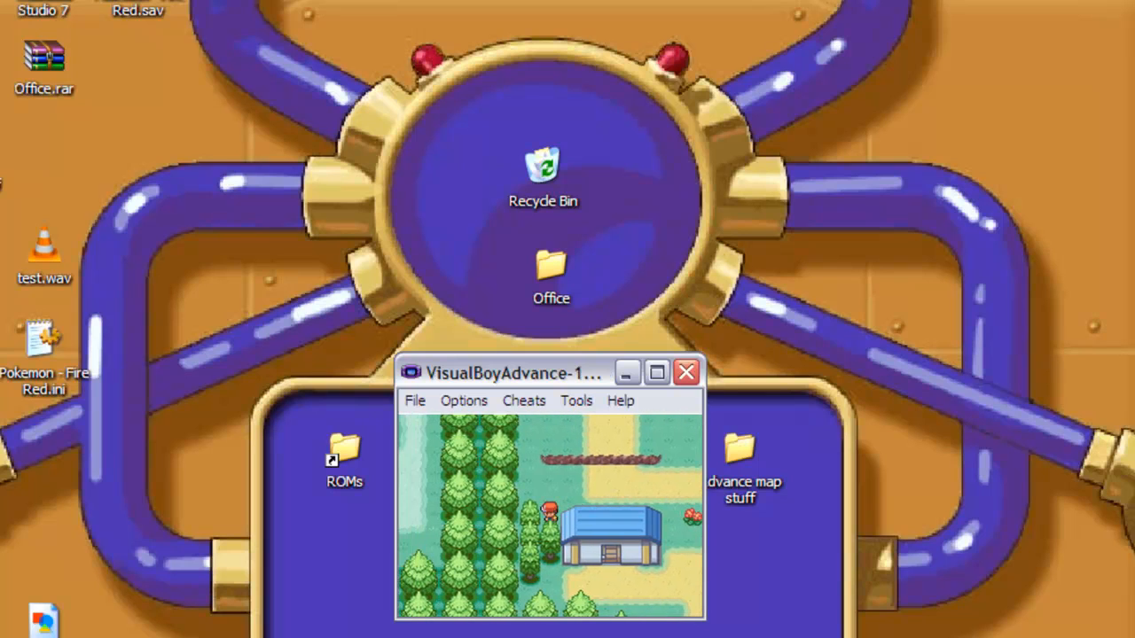
Walk the player from the small trees east behind the blue-roofed house to the trees beside the southern ledge
{"action": "key", "text": "Left"}
{"action": "key", "text": "Up"}
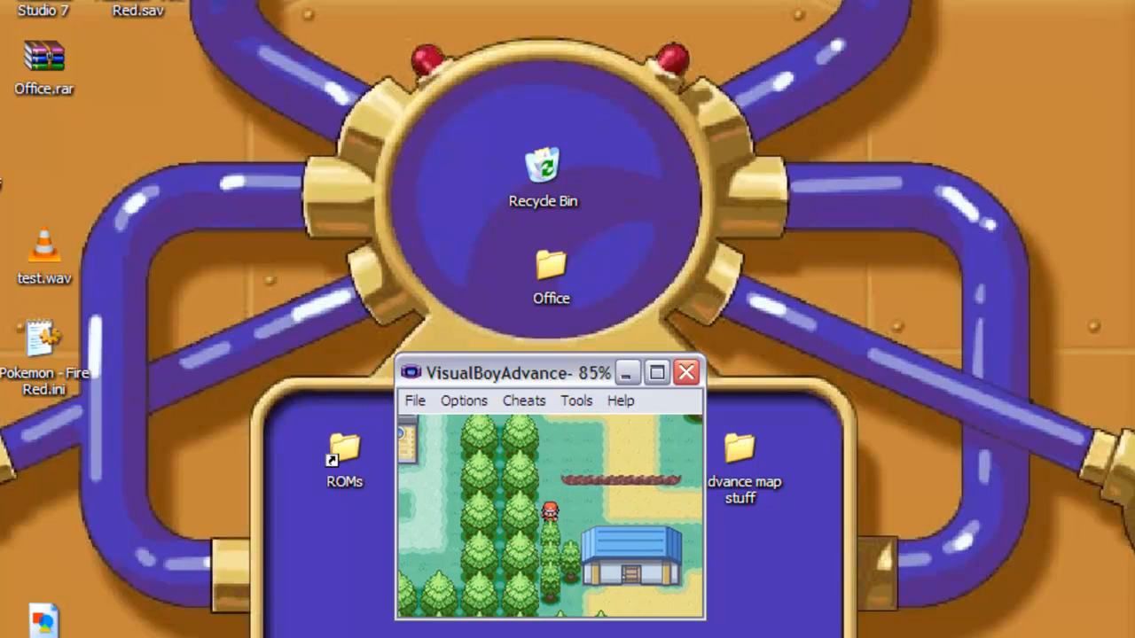
{"action": "key", "text": "Right"}
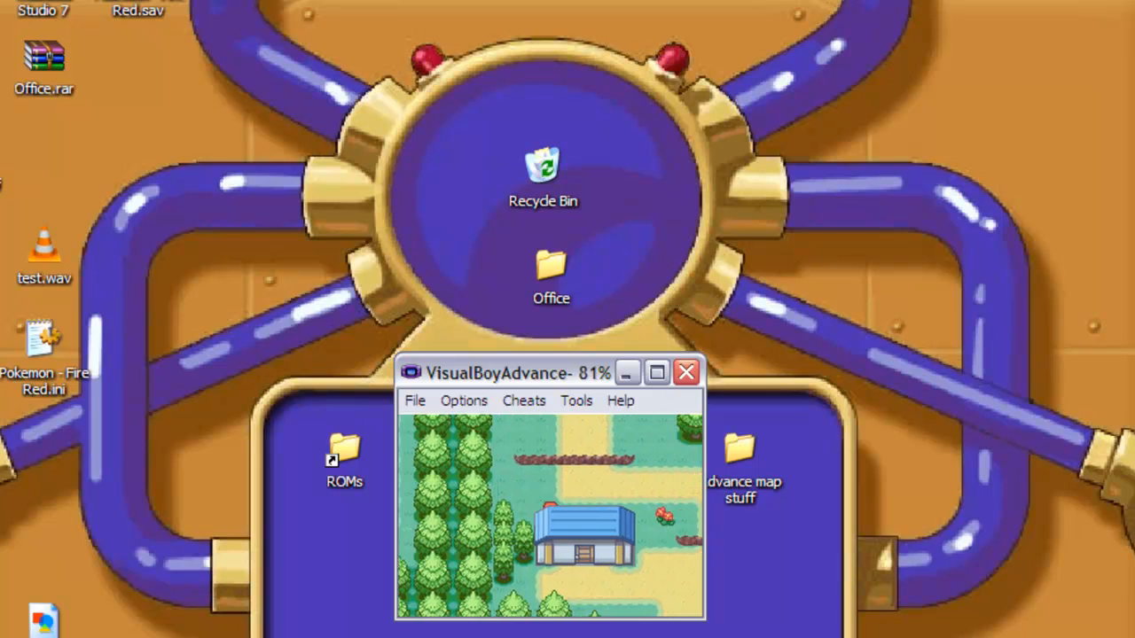
{"action": "key", "text": "Right"}
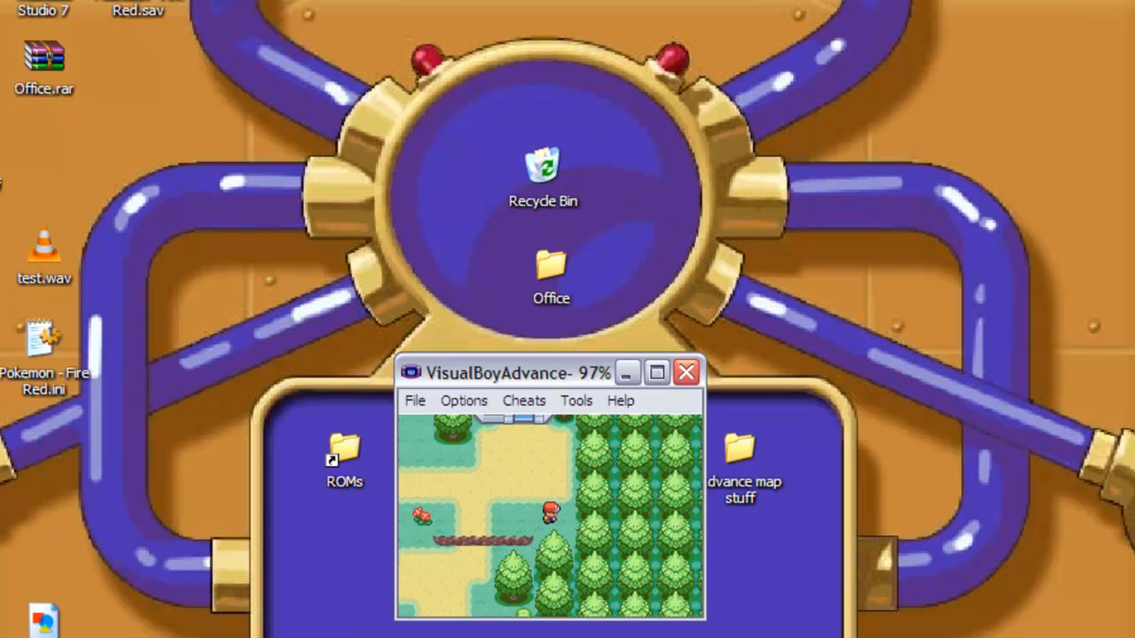
{"action": "key", "text": "Left"}
{"action": "key", "text": "Left"}
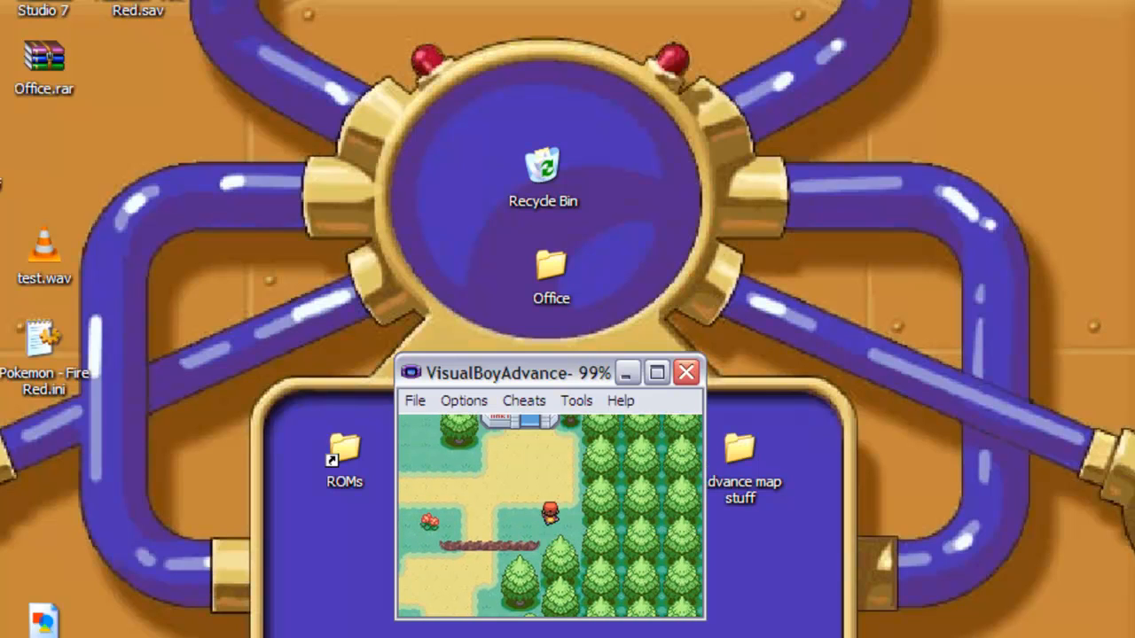
Test the southern ledge, then walk the player west past the front of the blue-roofed house and south to the flowers
{"action": "key", "text": "Left"}
{"action": "key", "text": "Up"}
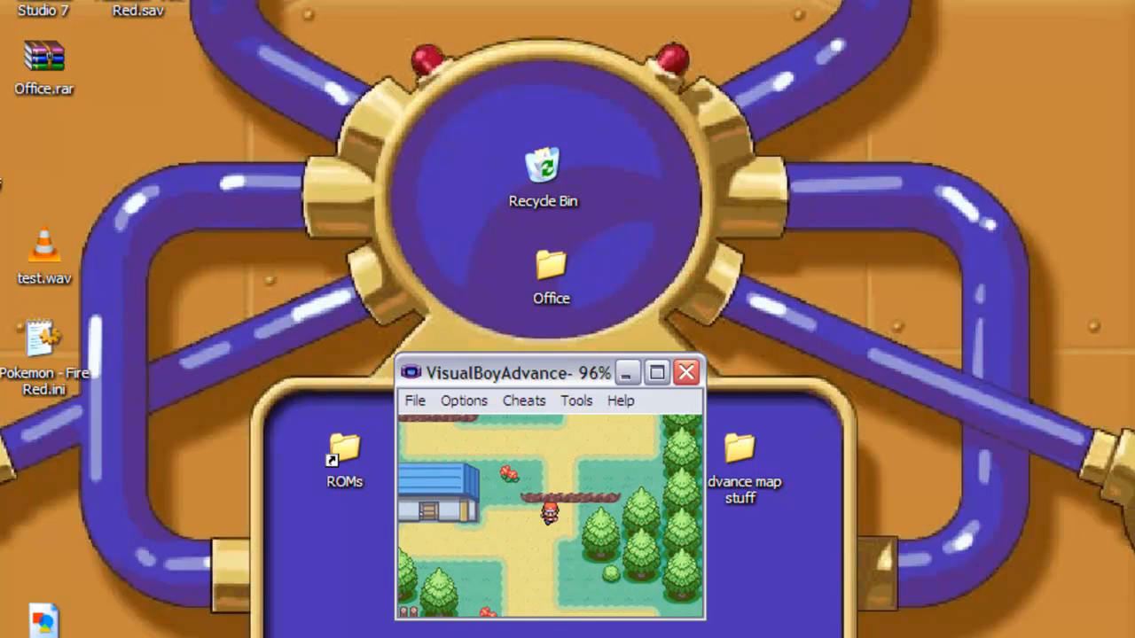
{"action": "key", "text": "Down"}
{"action": "key", "text": "Left"}
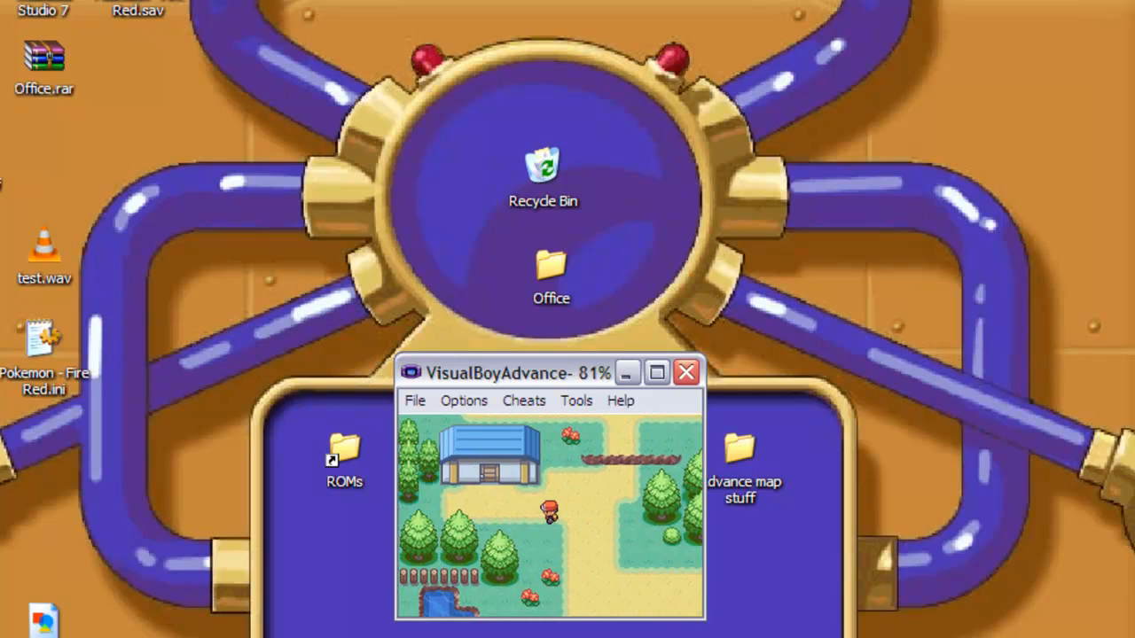
{"action": "key", "text": "Down"}
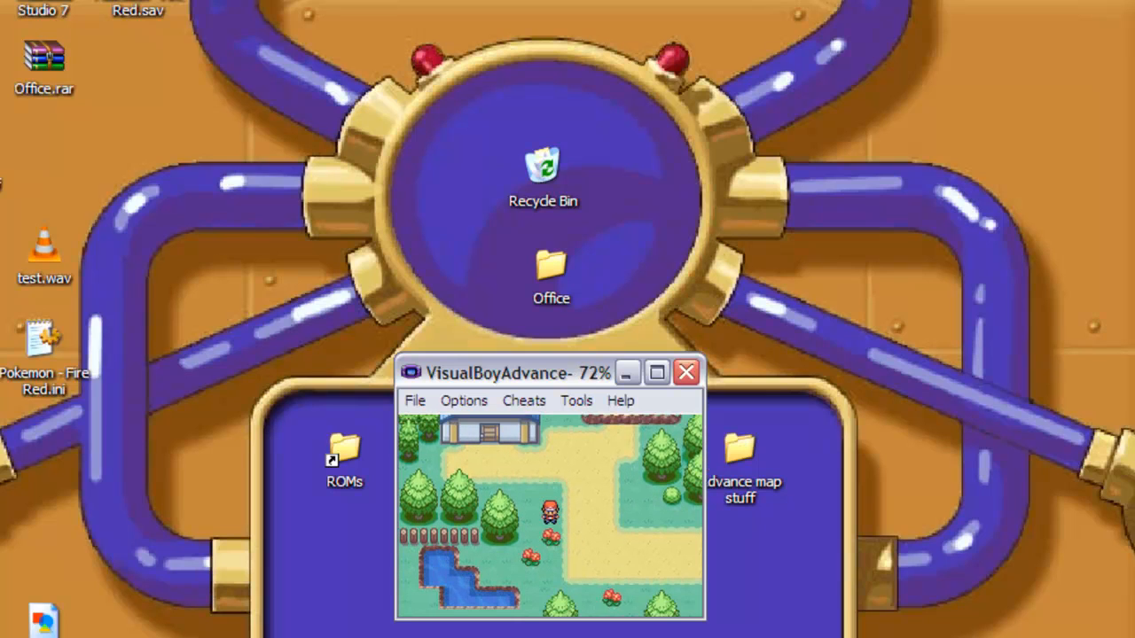
Test movement along the town's southern tree line, then walk the player to the east end of the sandy path
{"action": "key", "text": "Down"}
{"action": "key", "text": "Right"}
{"action": "key", "text": "Down"}
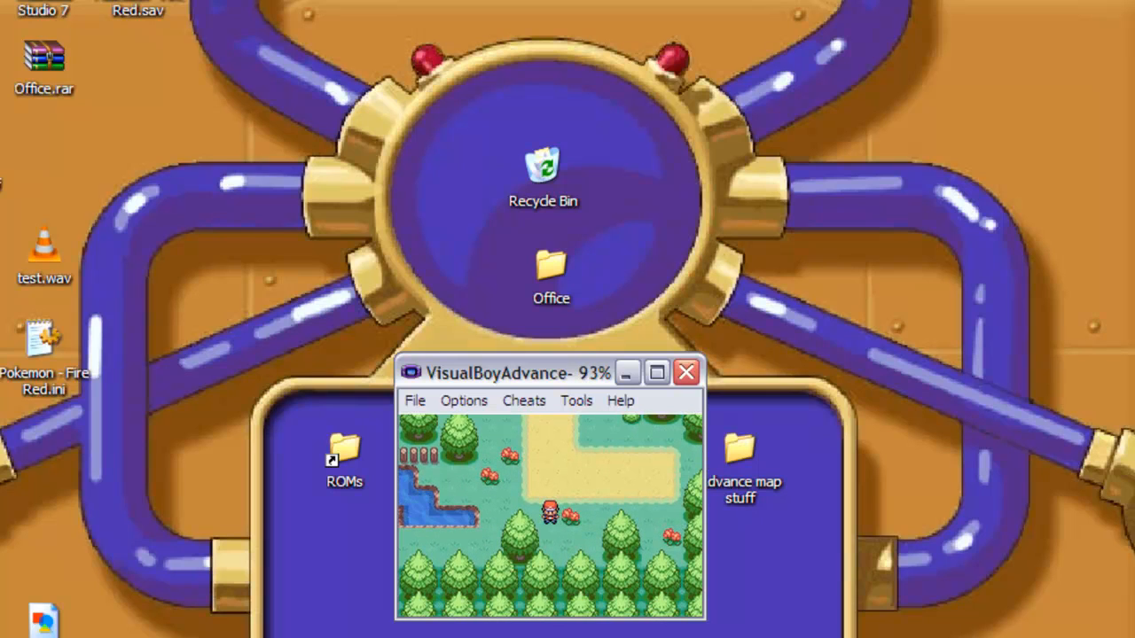
{"action": "key", "text": "Down"}
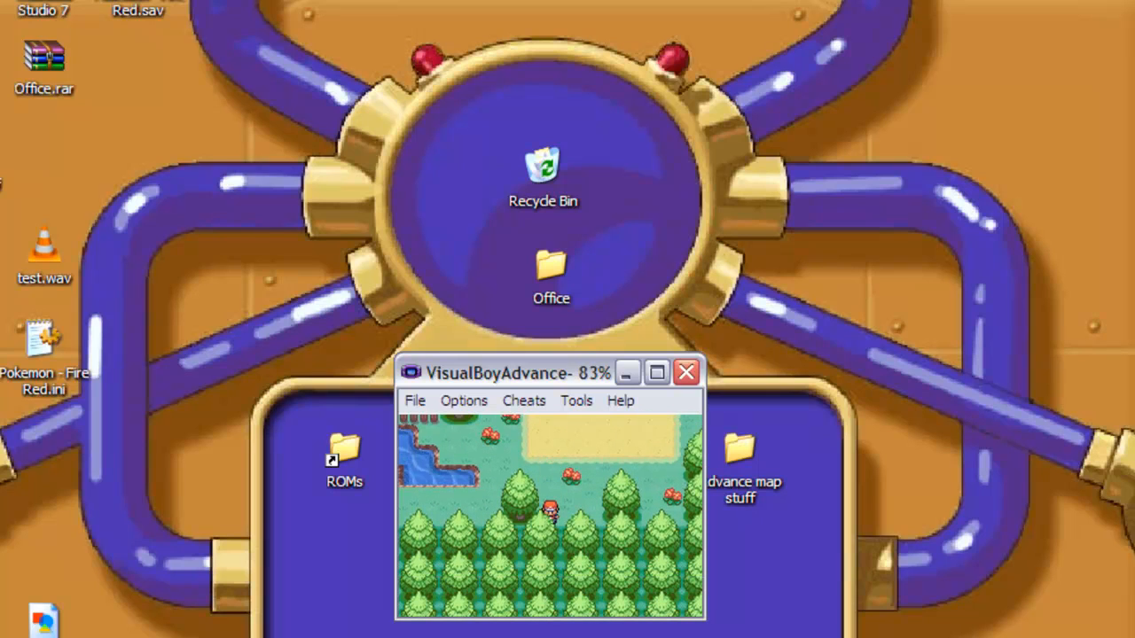
{"action": "key", "text": "Right"}
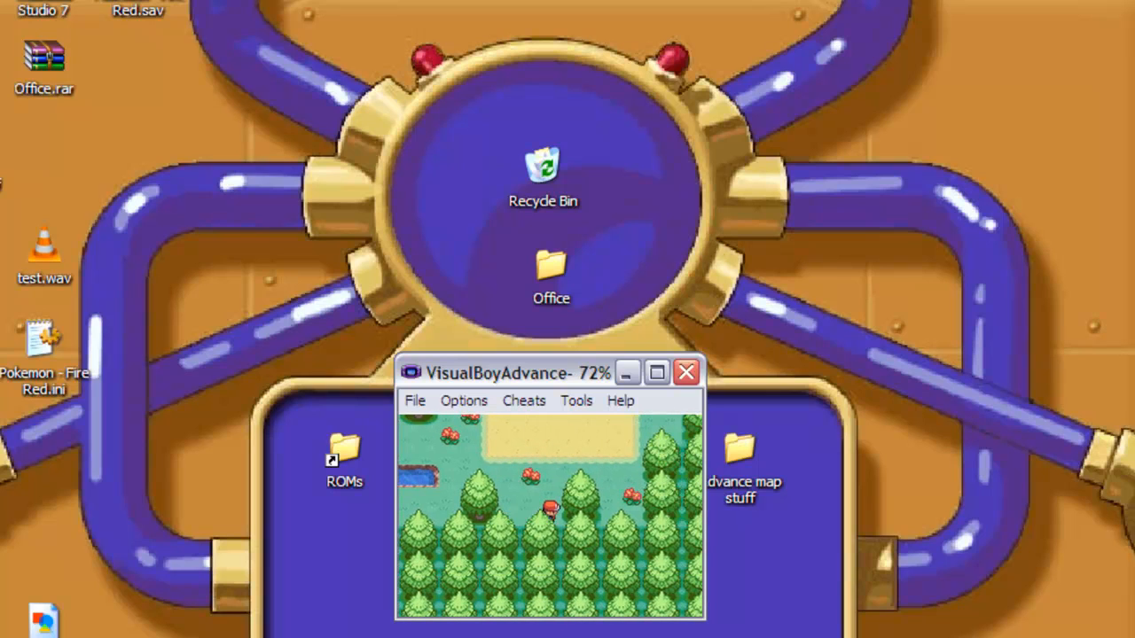
{"action": "key", "text": "Up"}
{"action": "key", "text": "Right"}
{"action": "key", "text": "Right"}
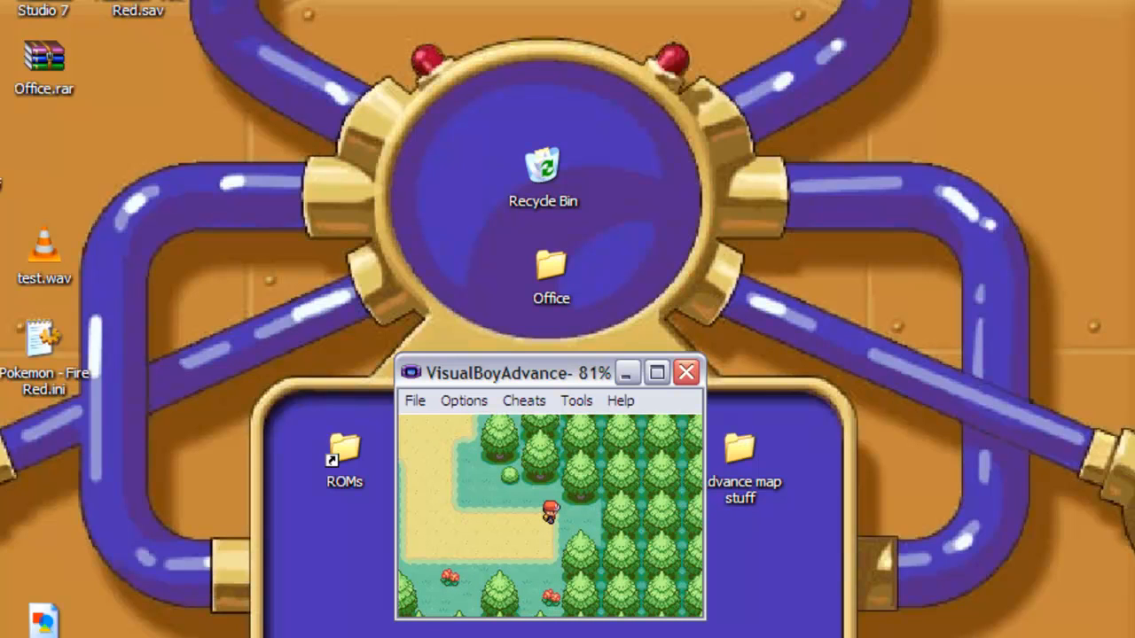
Walk the player back north past the blue-roofed house and around the trees west of the Mart to the flower patch
{"action": "key", "text": "Left"}
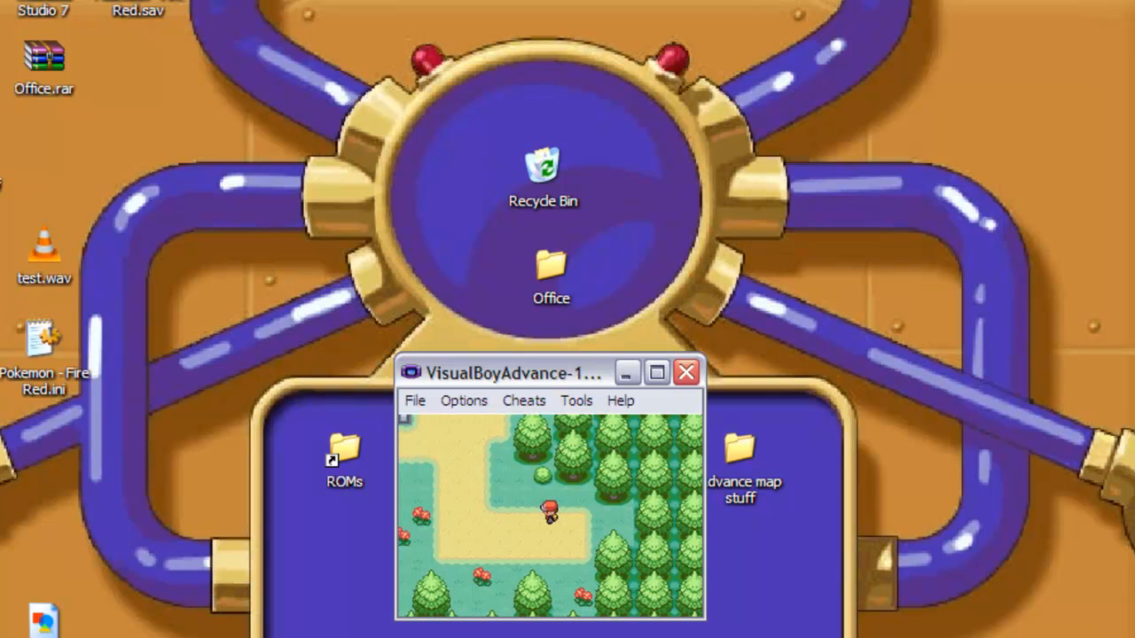
{"action": "key", "text": "Up"}
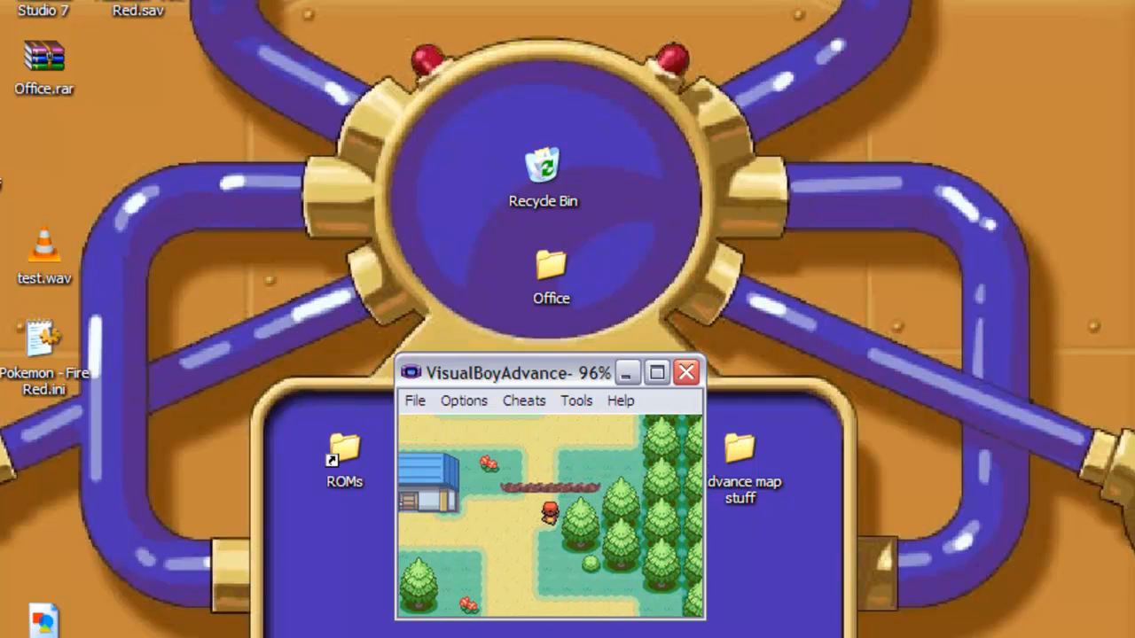
{"action": "key", "text": "Left"}
{"action": "key", "text": "Up"}
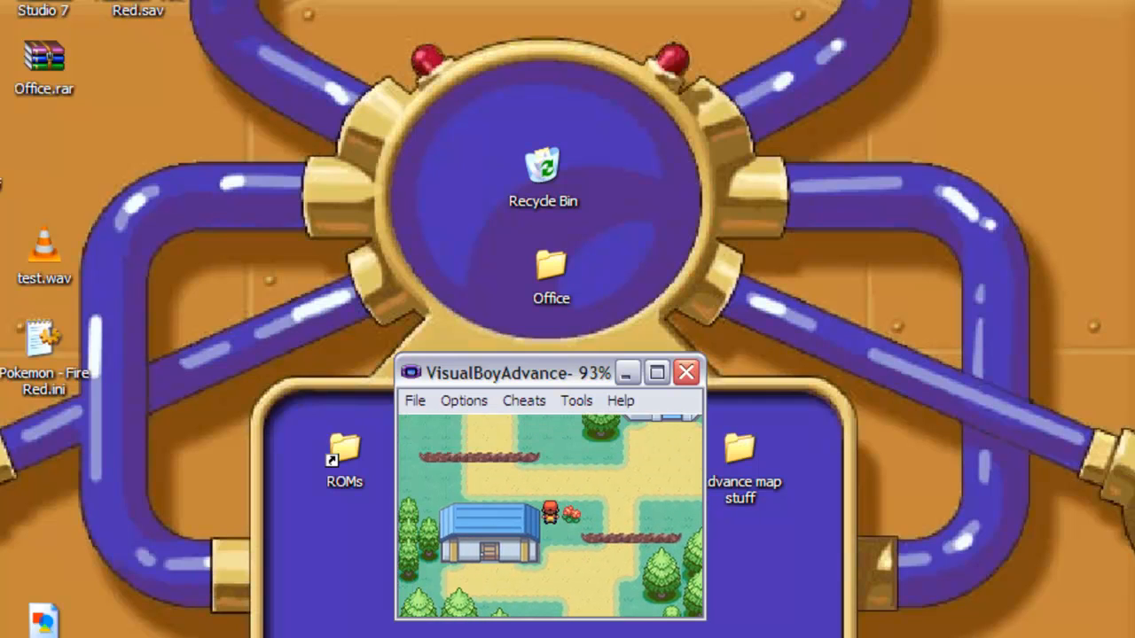
{"action": "key", "text": "Up"}
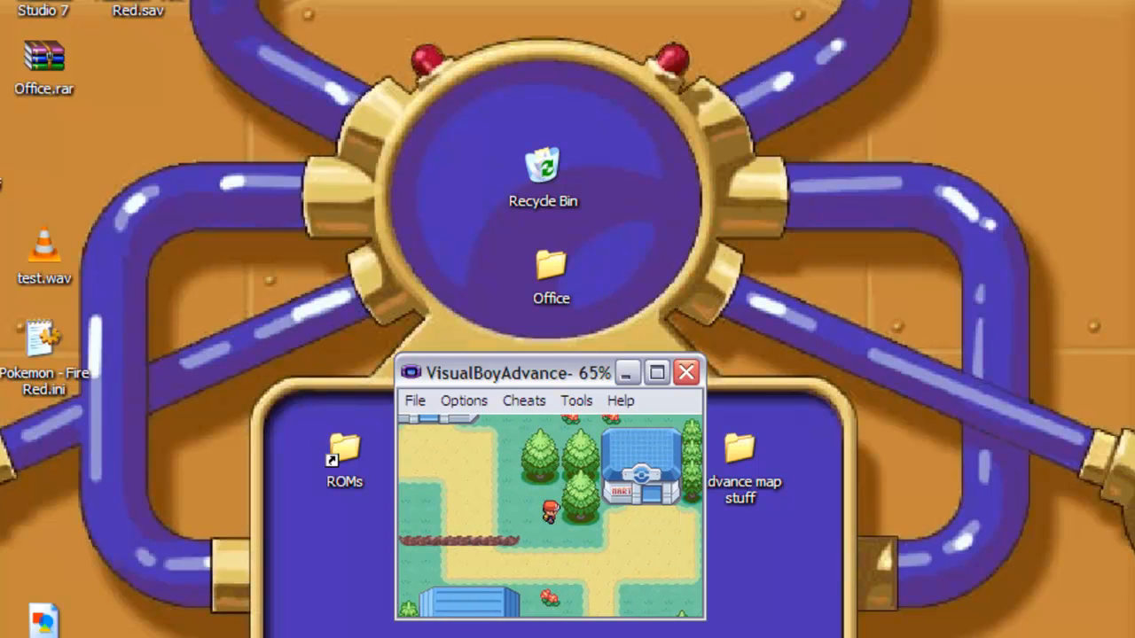
{"action": "key", "text": "Up"}
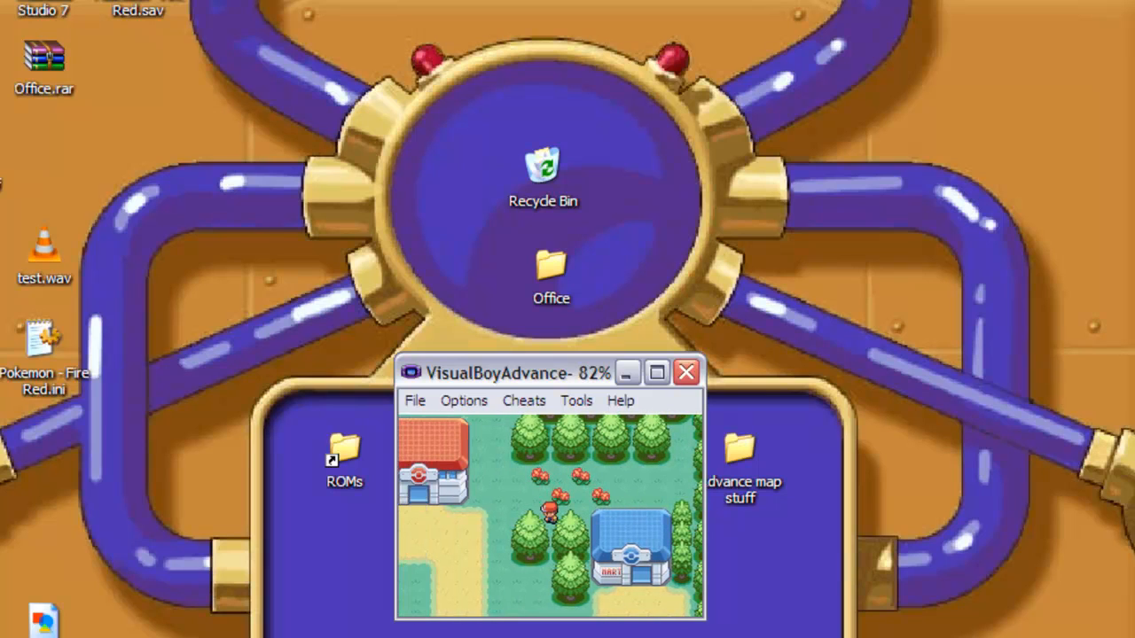
Test movement along the Pokémon Center's east side and the clearing below the northern trees
{"action": "key", "text": "Left"}
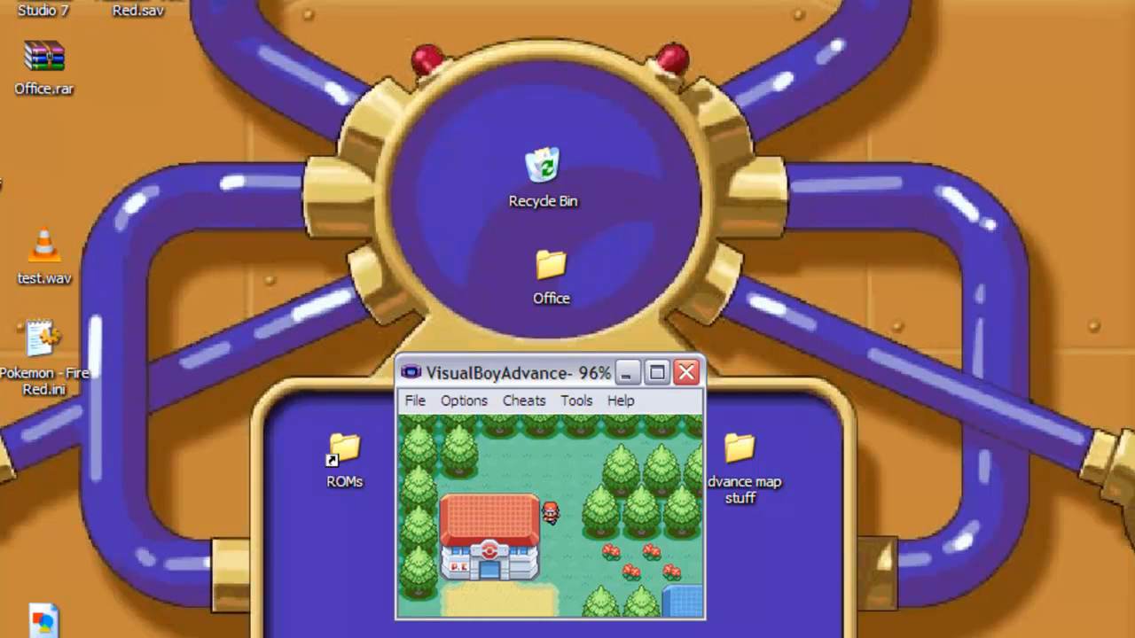
{"action": "key", "text": "Down"}
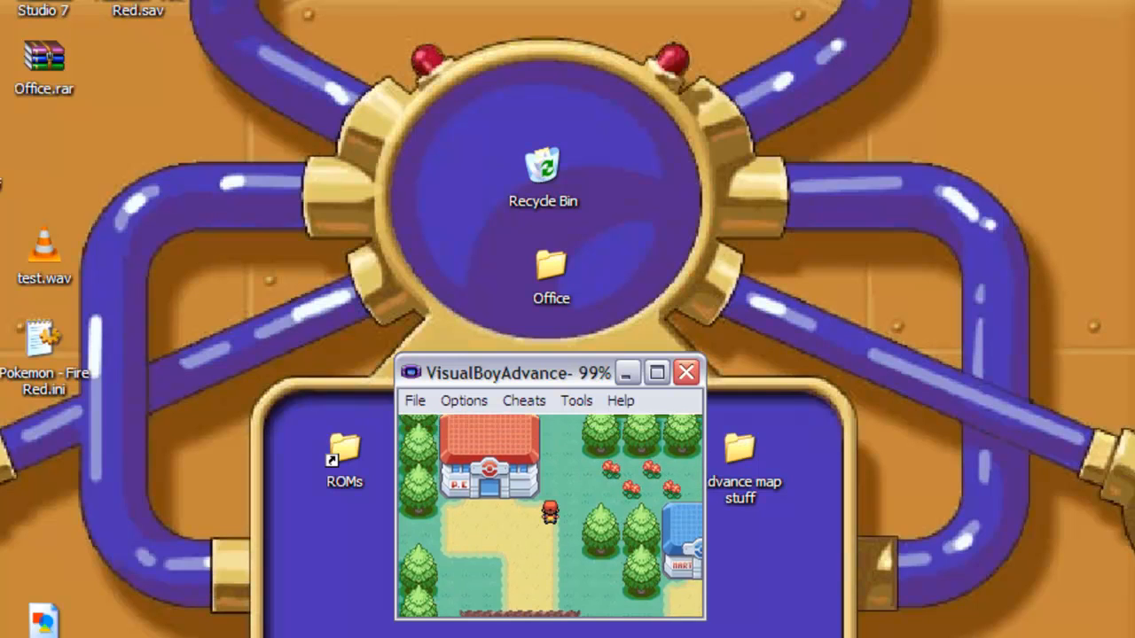
{"action": "key", "text": "Right"}
{"action": "key", "text": "Right"}
{"action": "key", "text": "Left"}
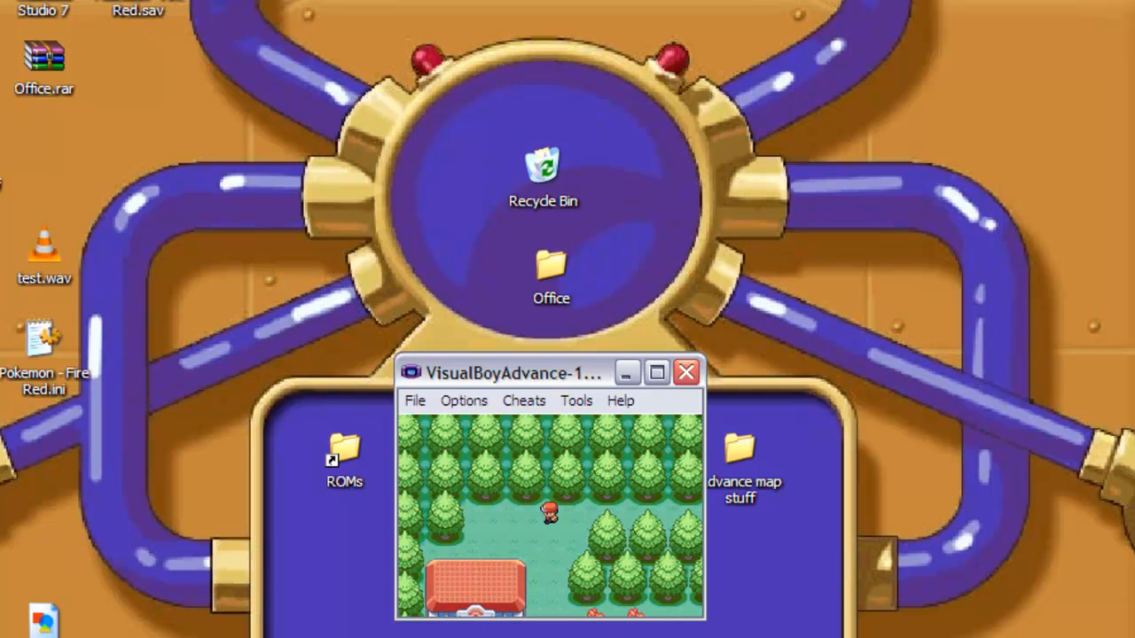
Walk the player south past the Pokémon Center, jump the ledge, and follow the path east toward the Mart
{"action": "key", "text": "Down"}
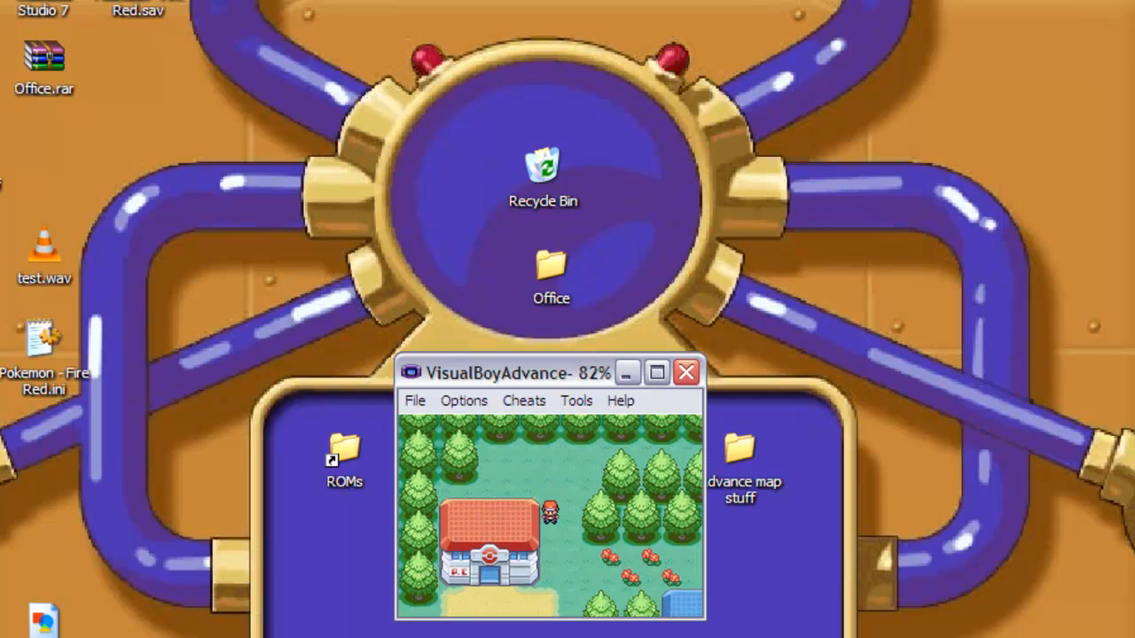
{"action": "key", "text": "Down"}
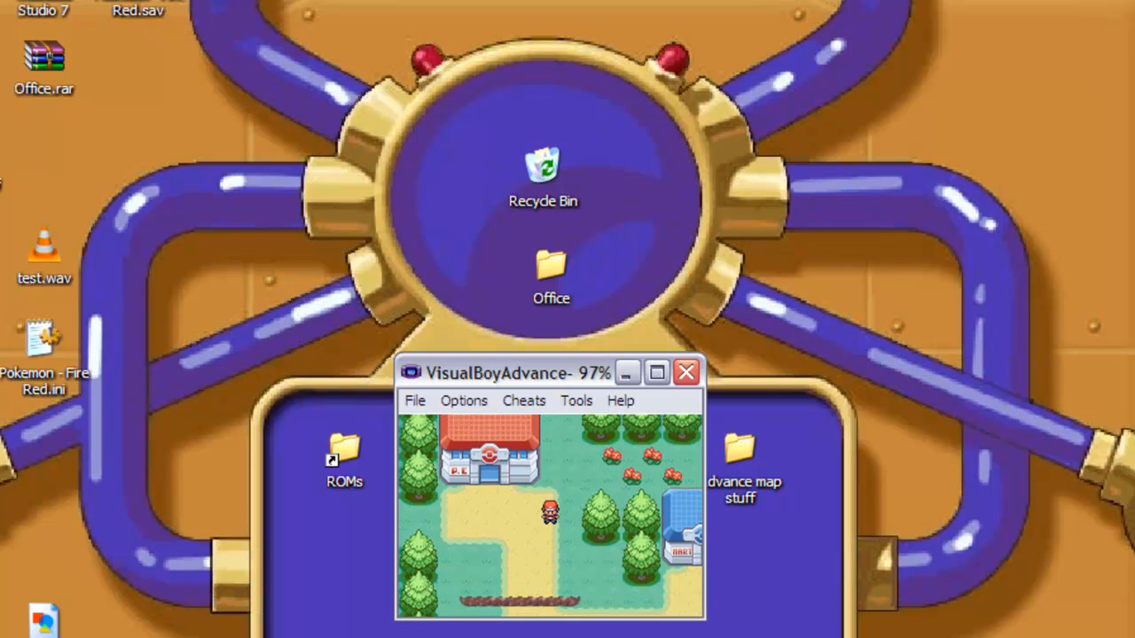
{"action": "key", "text": "Down"}
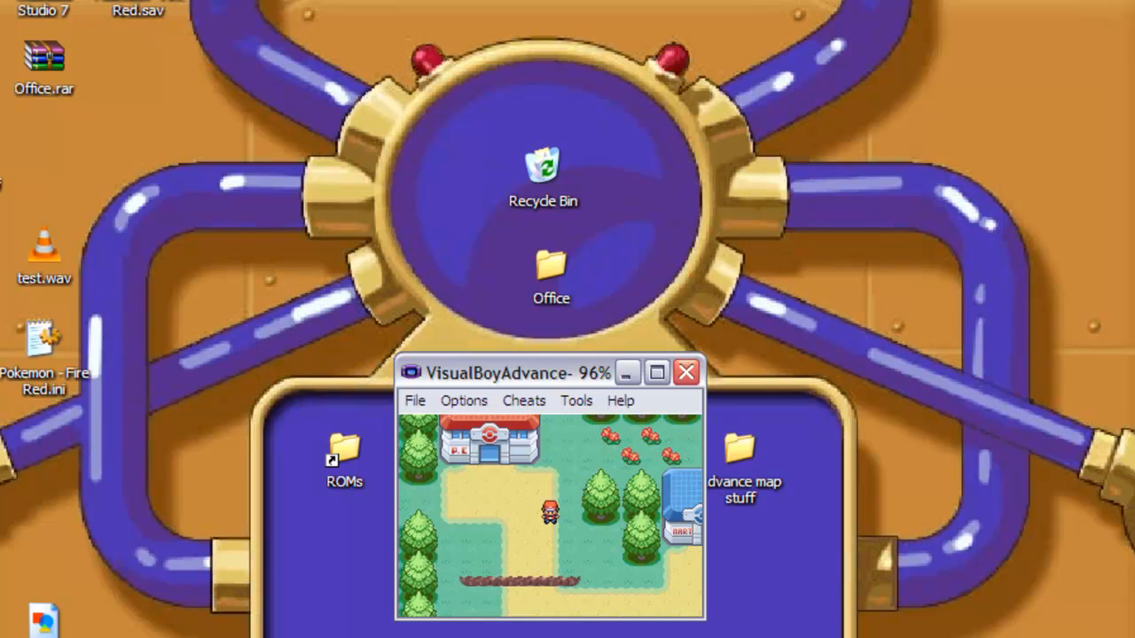
{"action": "key", "text": "Down"}
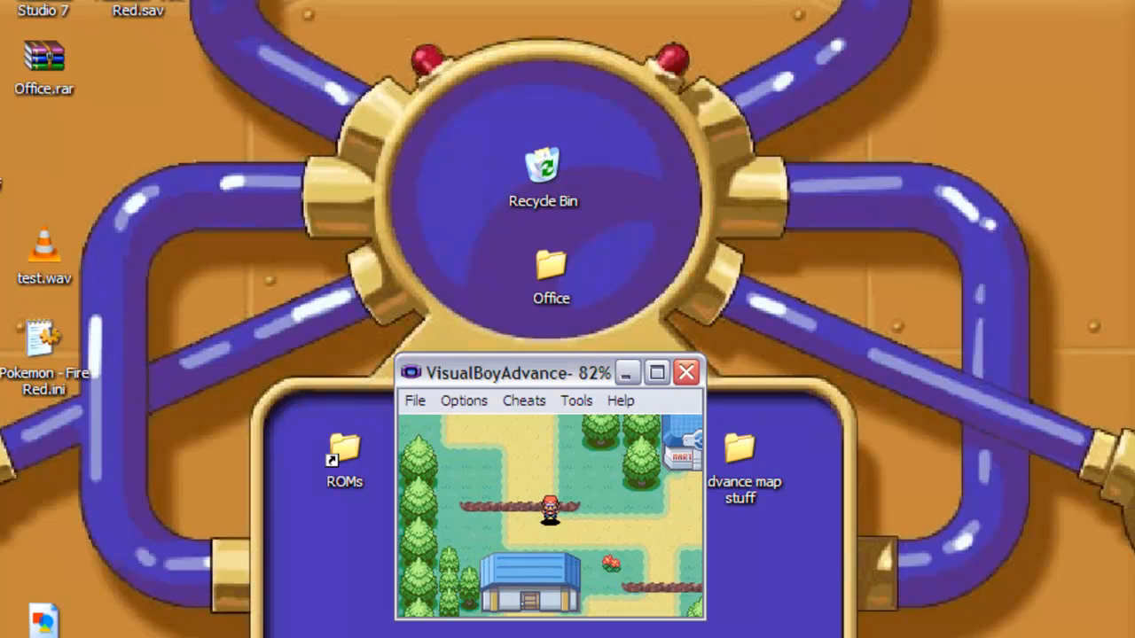
{"action": "key", "text": "Right"}
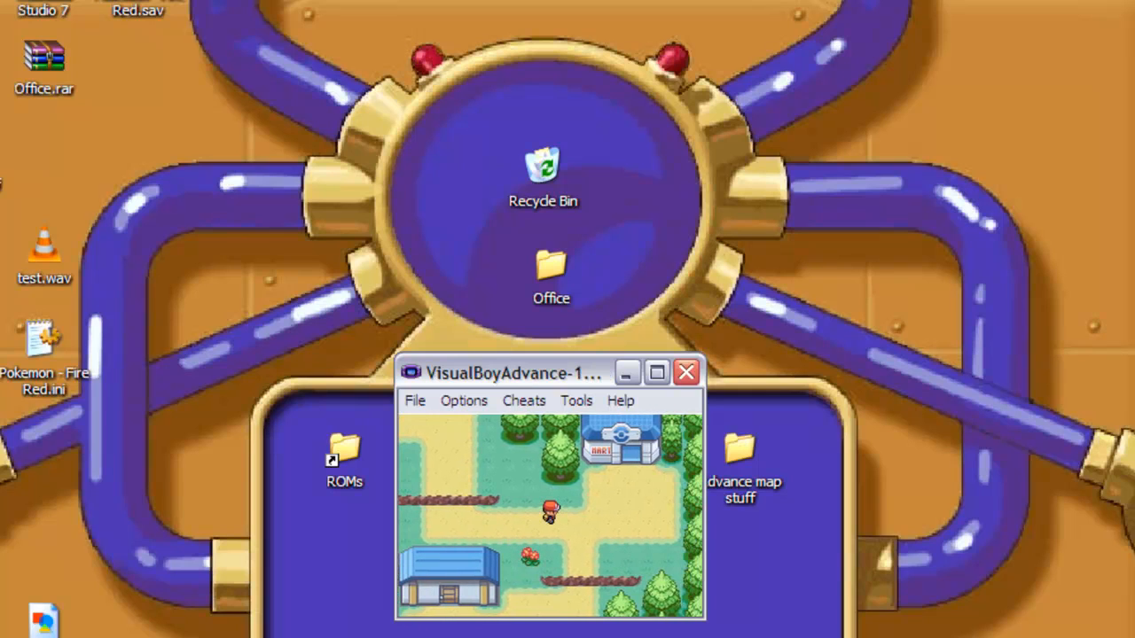
{"action": "key", "text": "Right"}
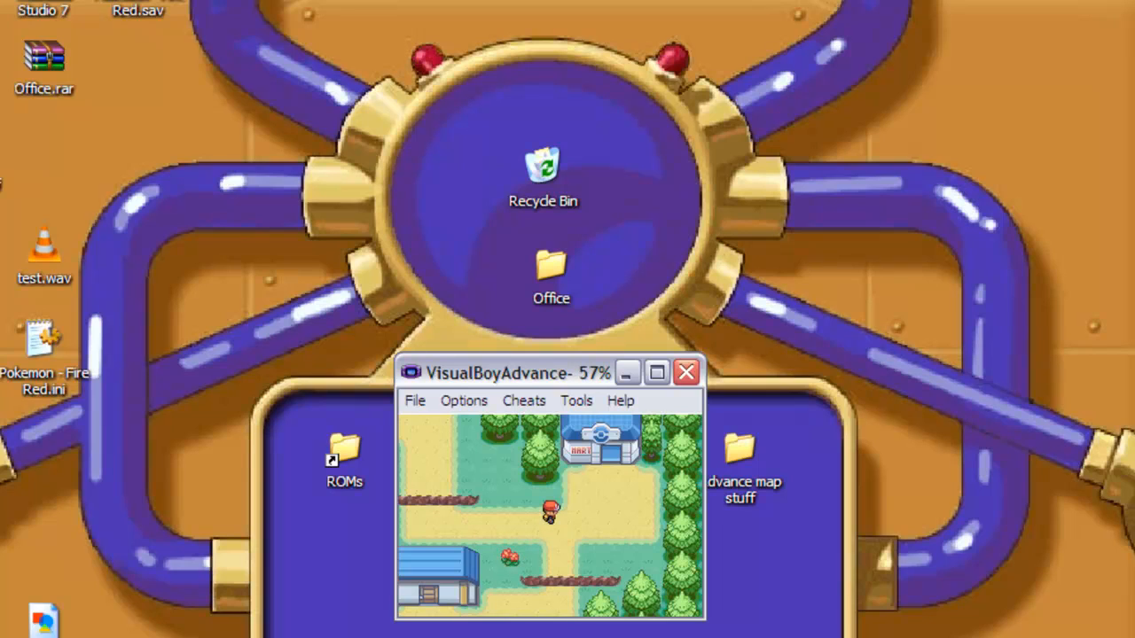
{"action": "key", "text": "Left"}
{"action": "key", "text": "Left"}
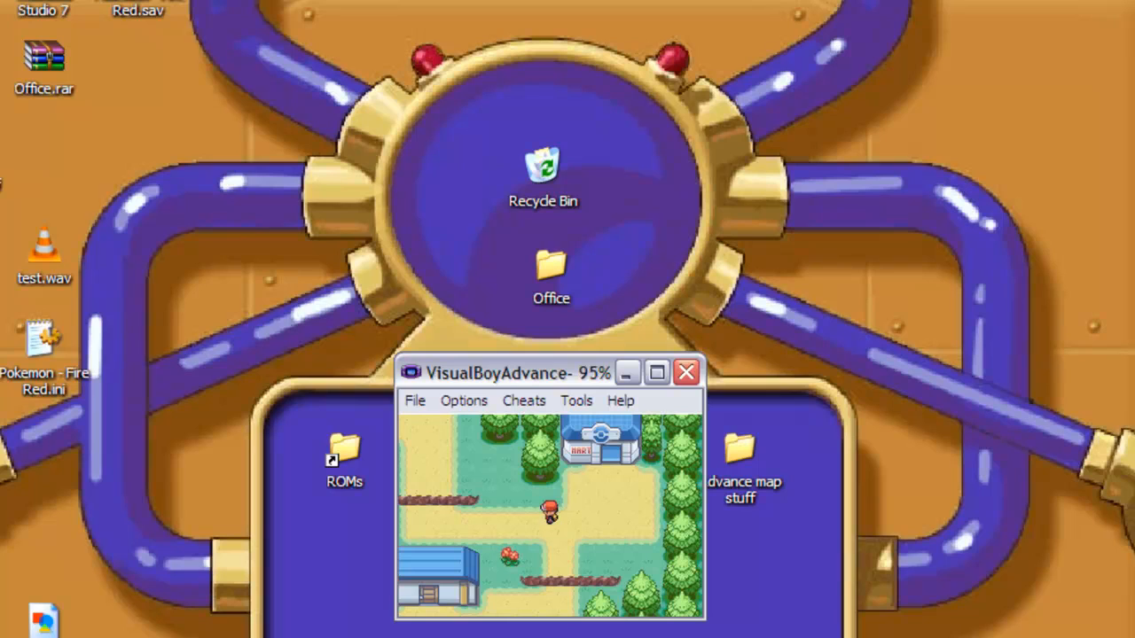